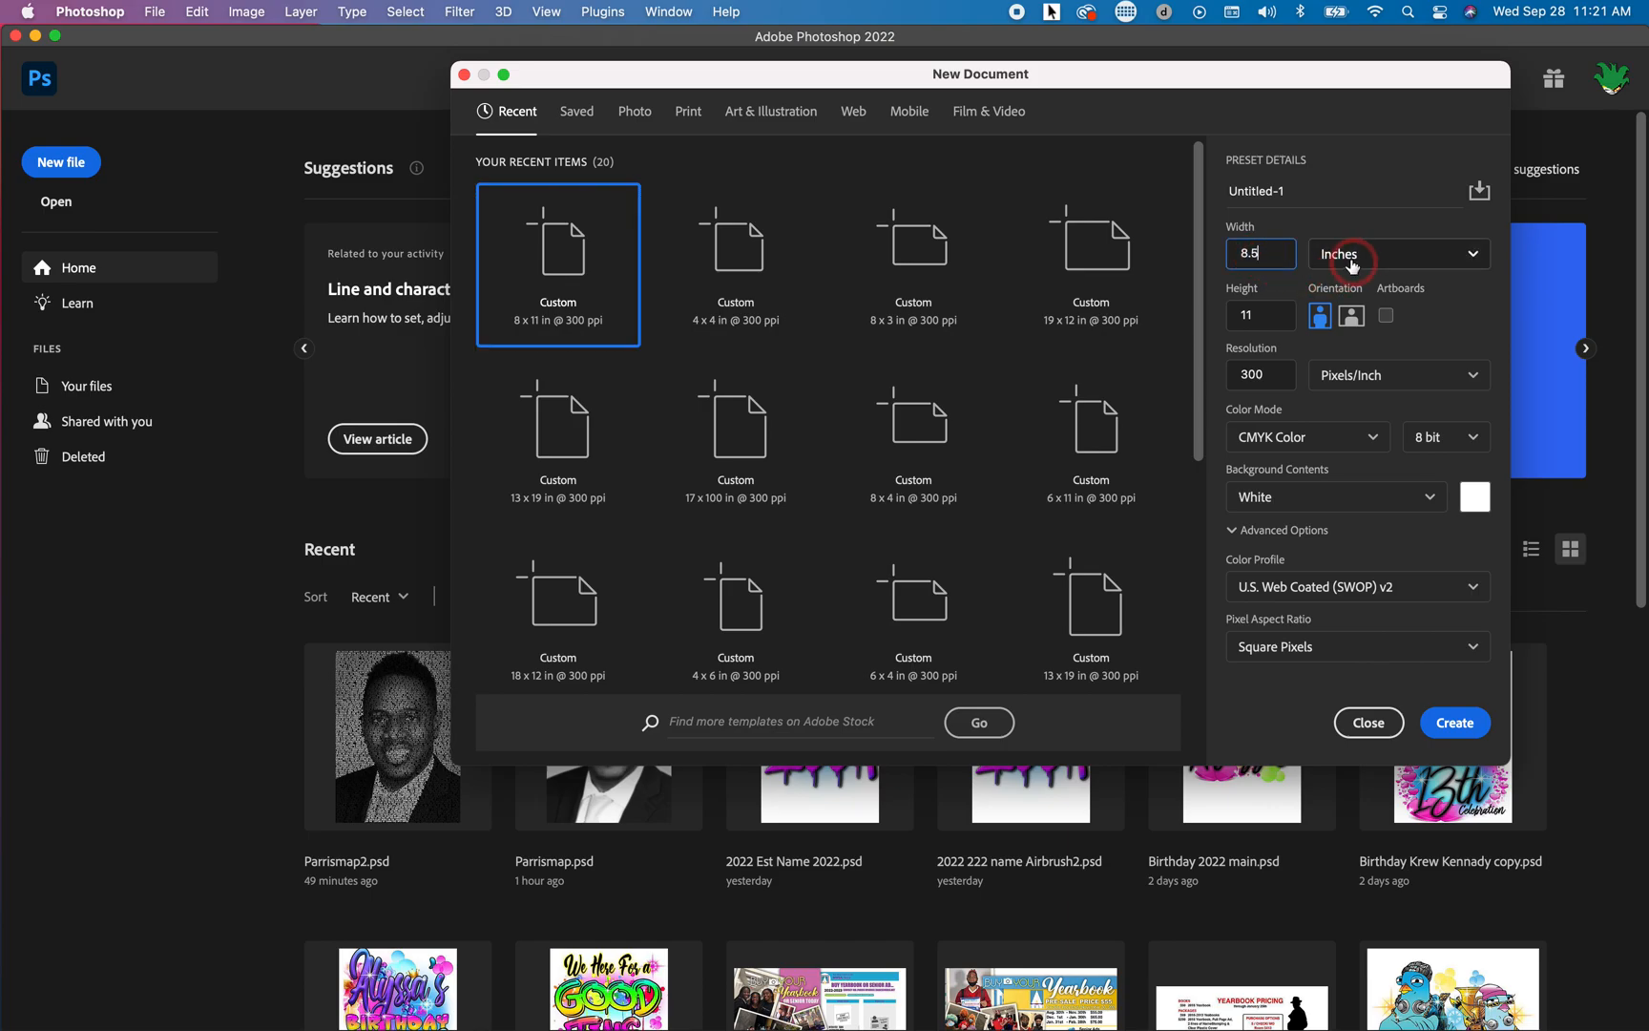
Create a new 8.5 × 11 inch portrait document at 300 pixels/inch in CMYK Color with a white background
left_click(1472, 254)
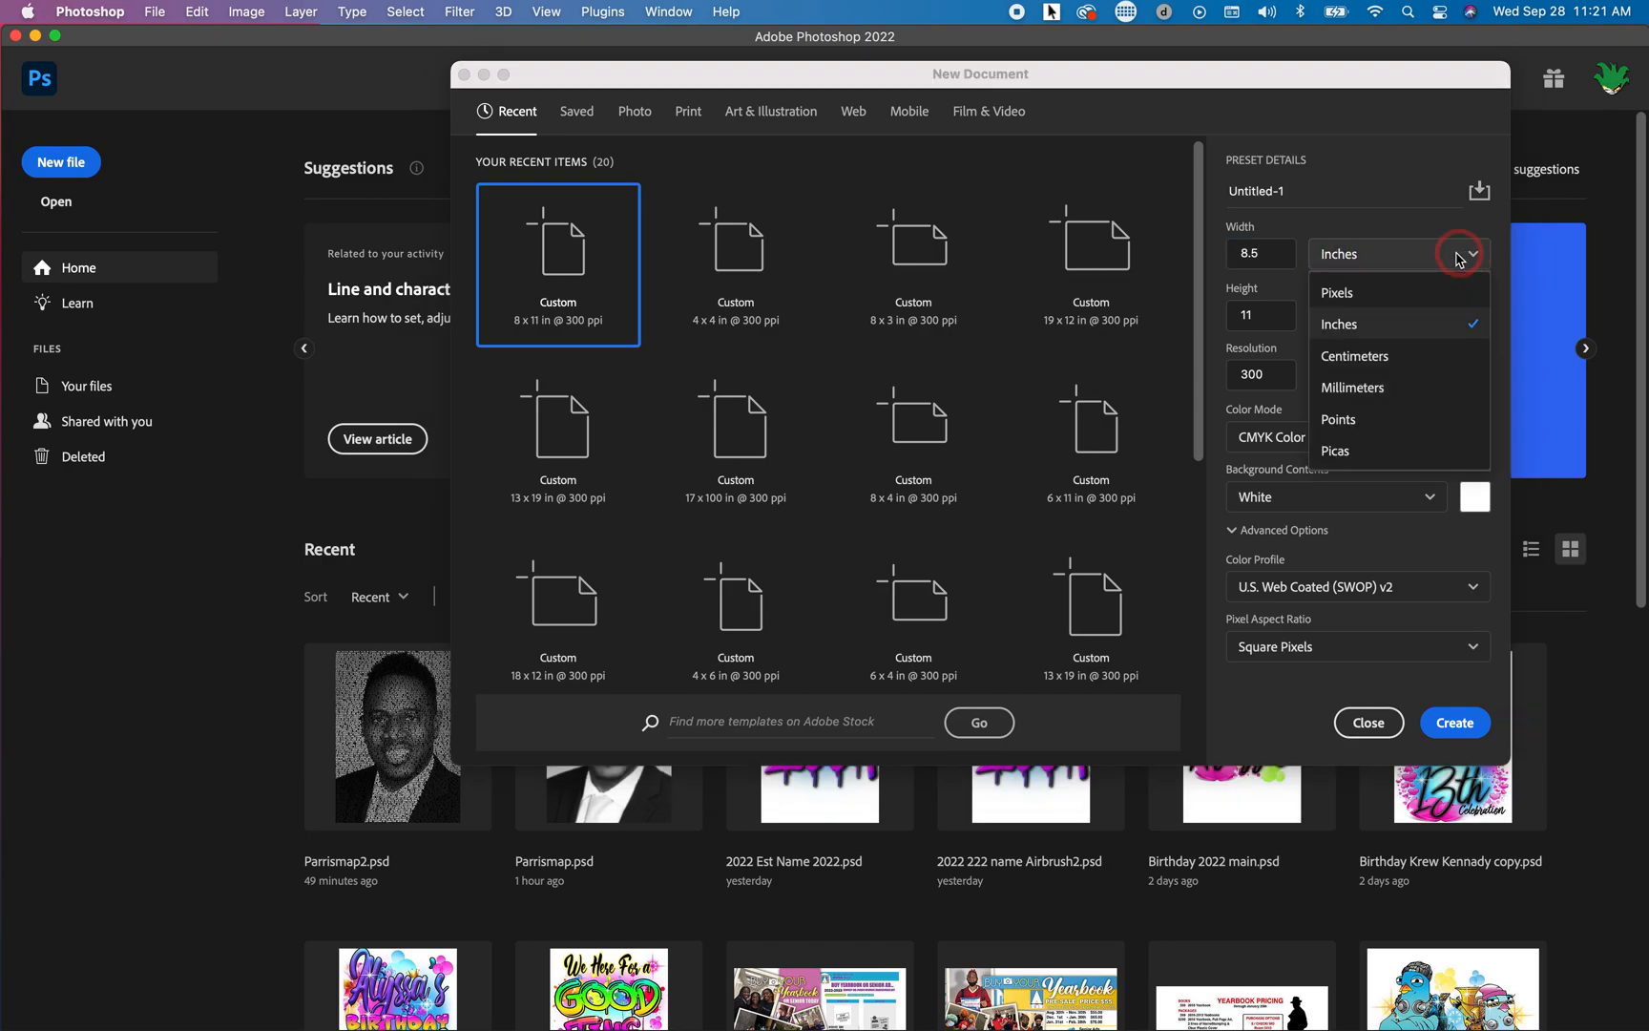
left_click(1355, 331)
left_click(1260, 316)
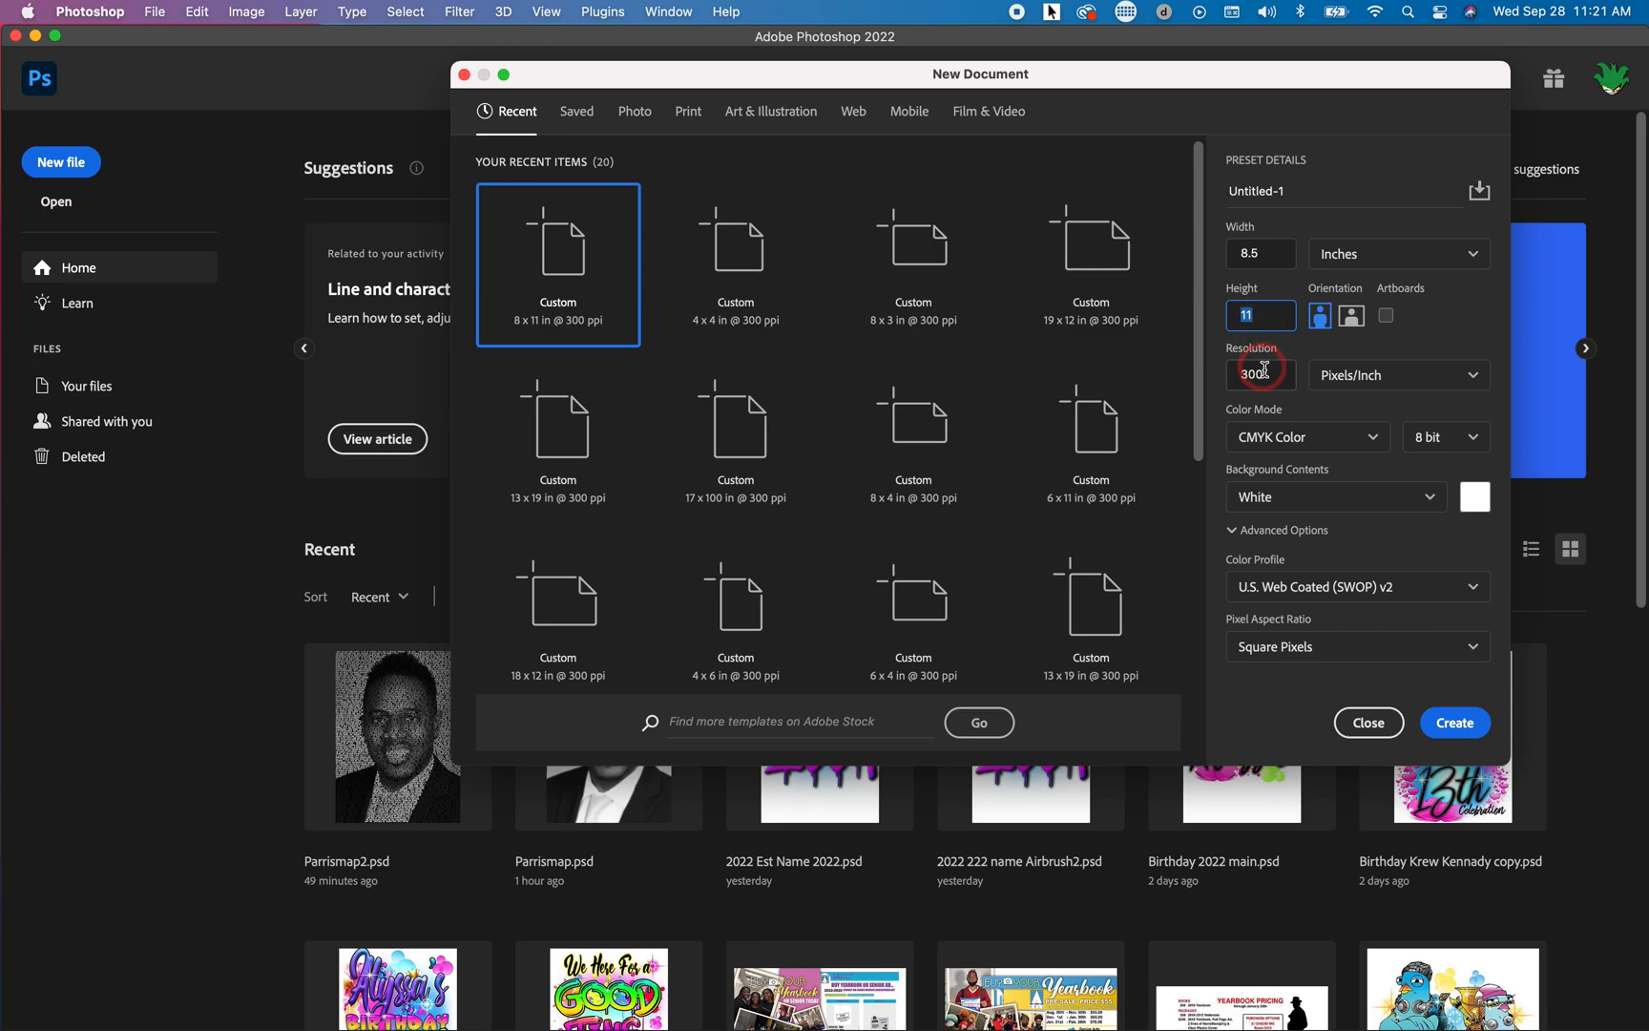
left_click_drag(1266, 377, 1246, 377)
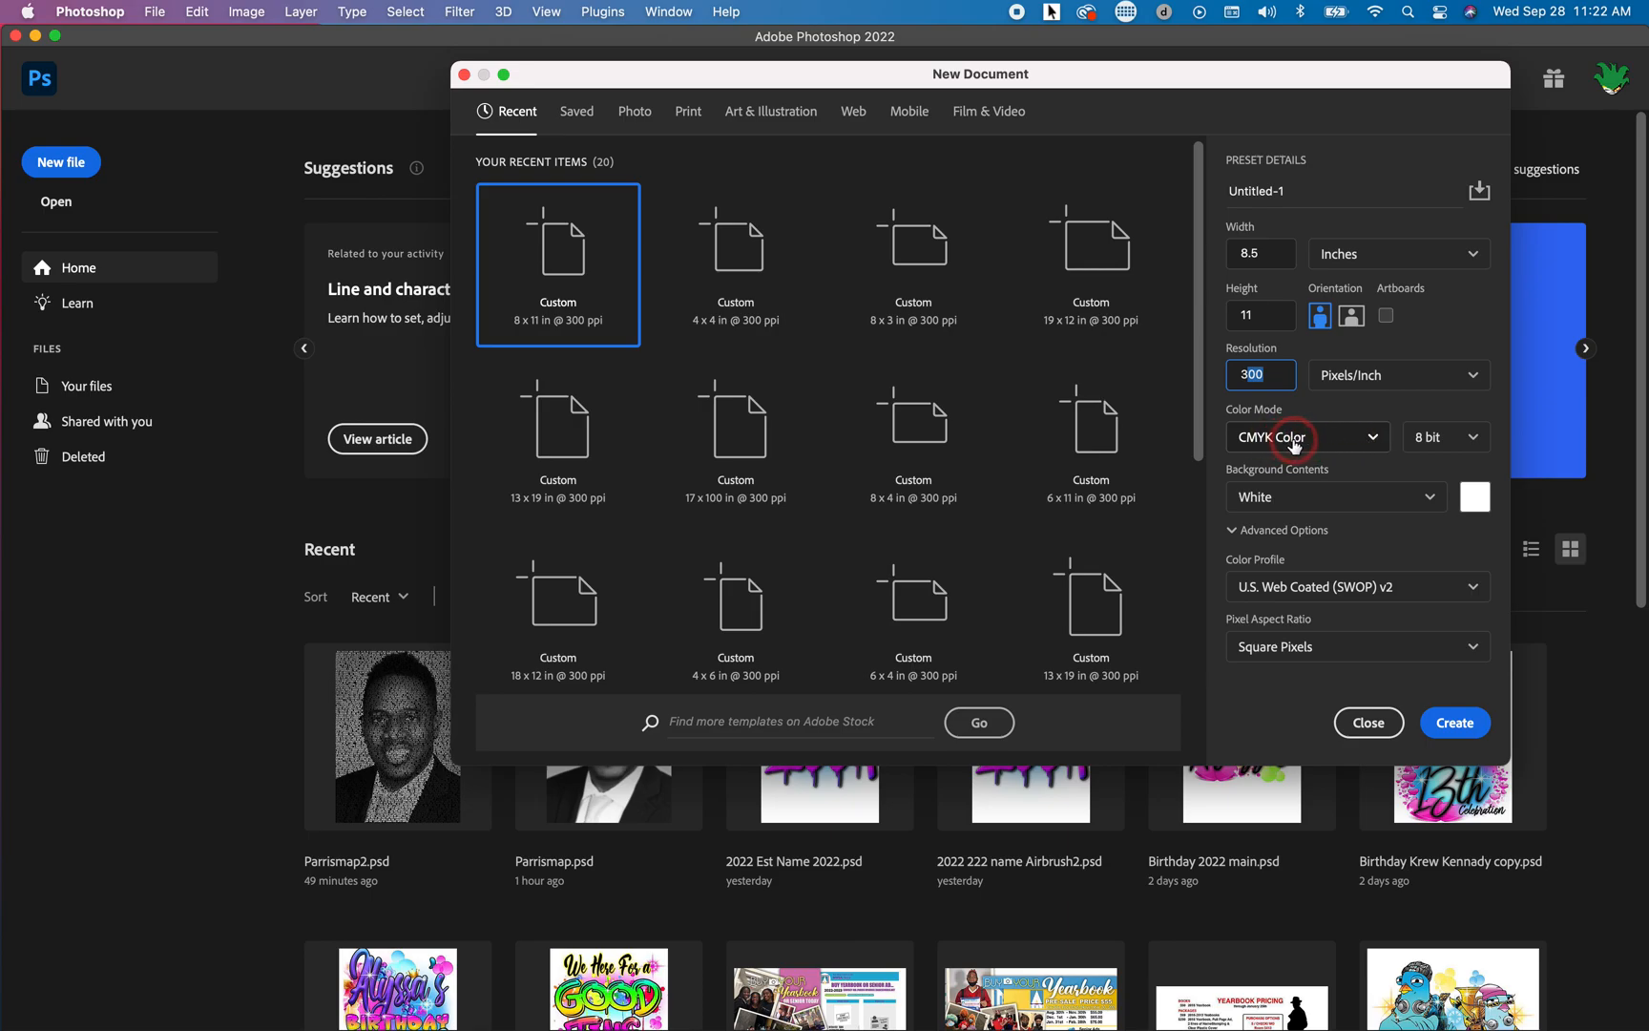
left_click(1374, 436)
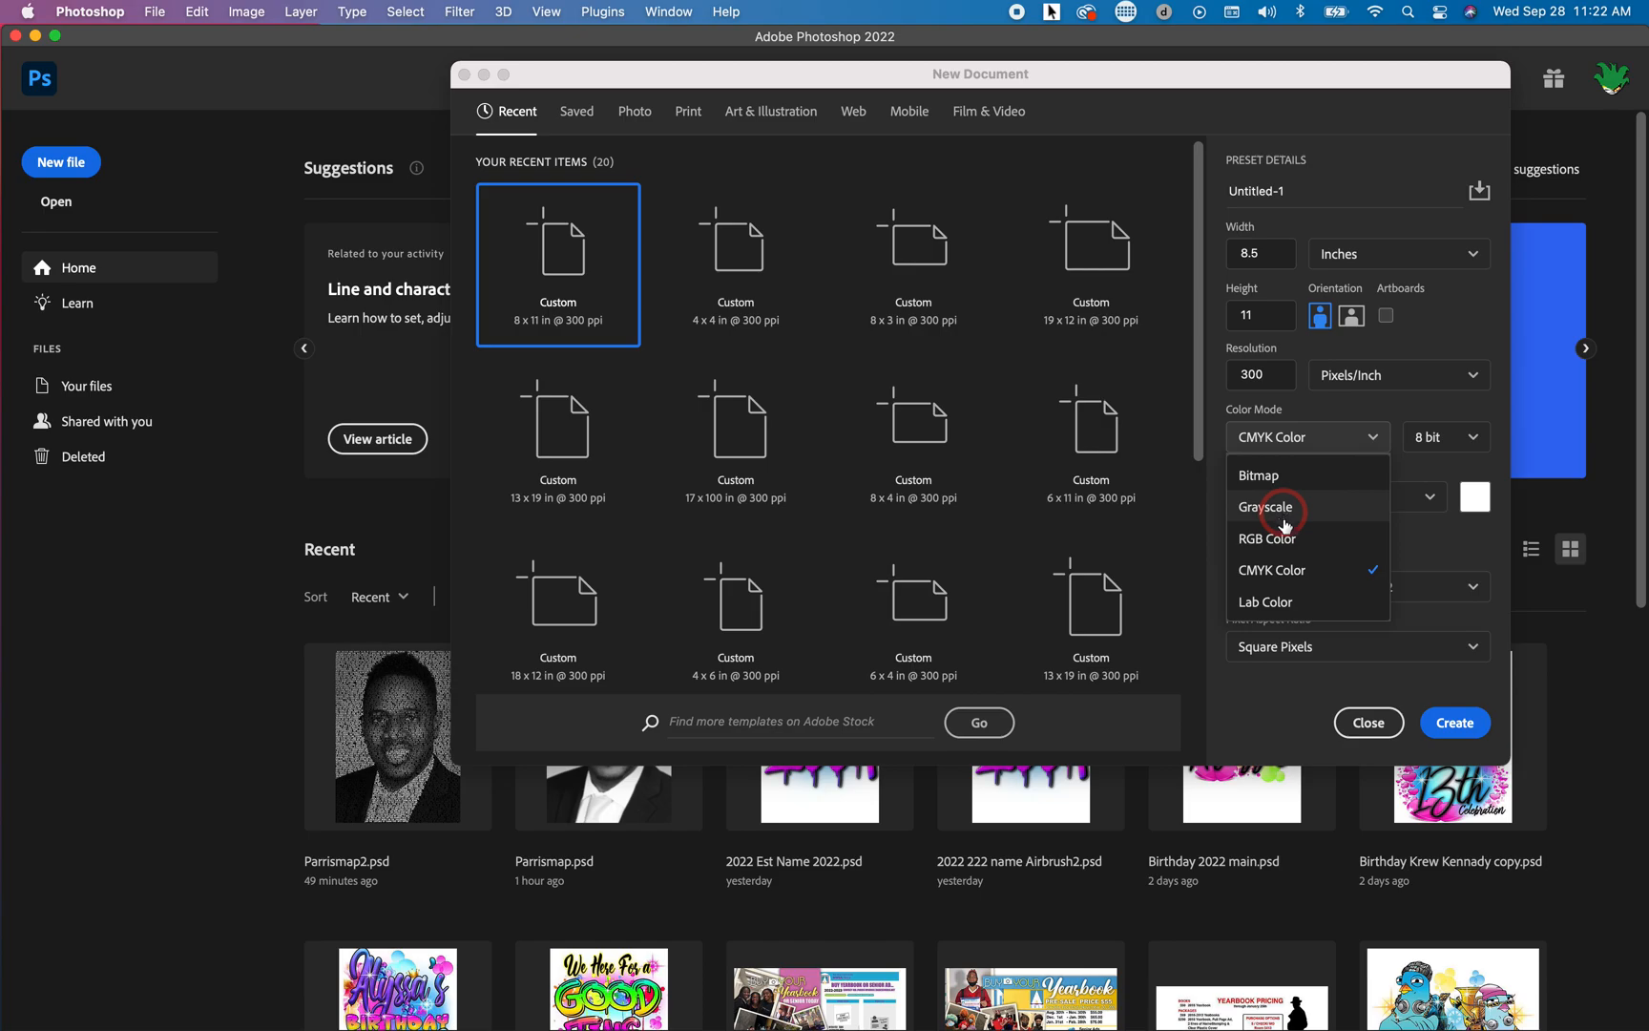
left_click(1284, 572)
left_click(1457, 725)
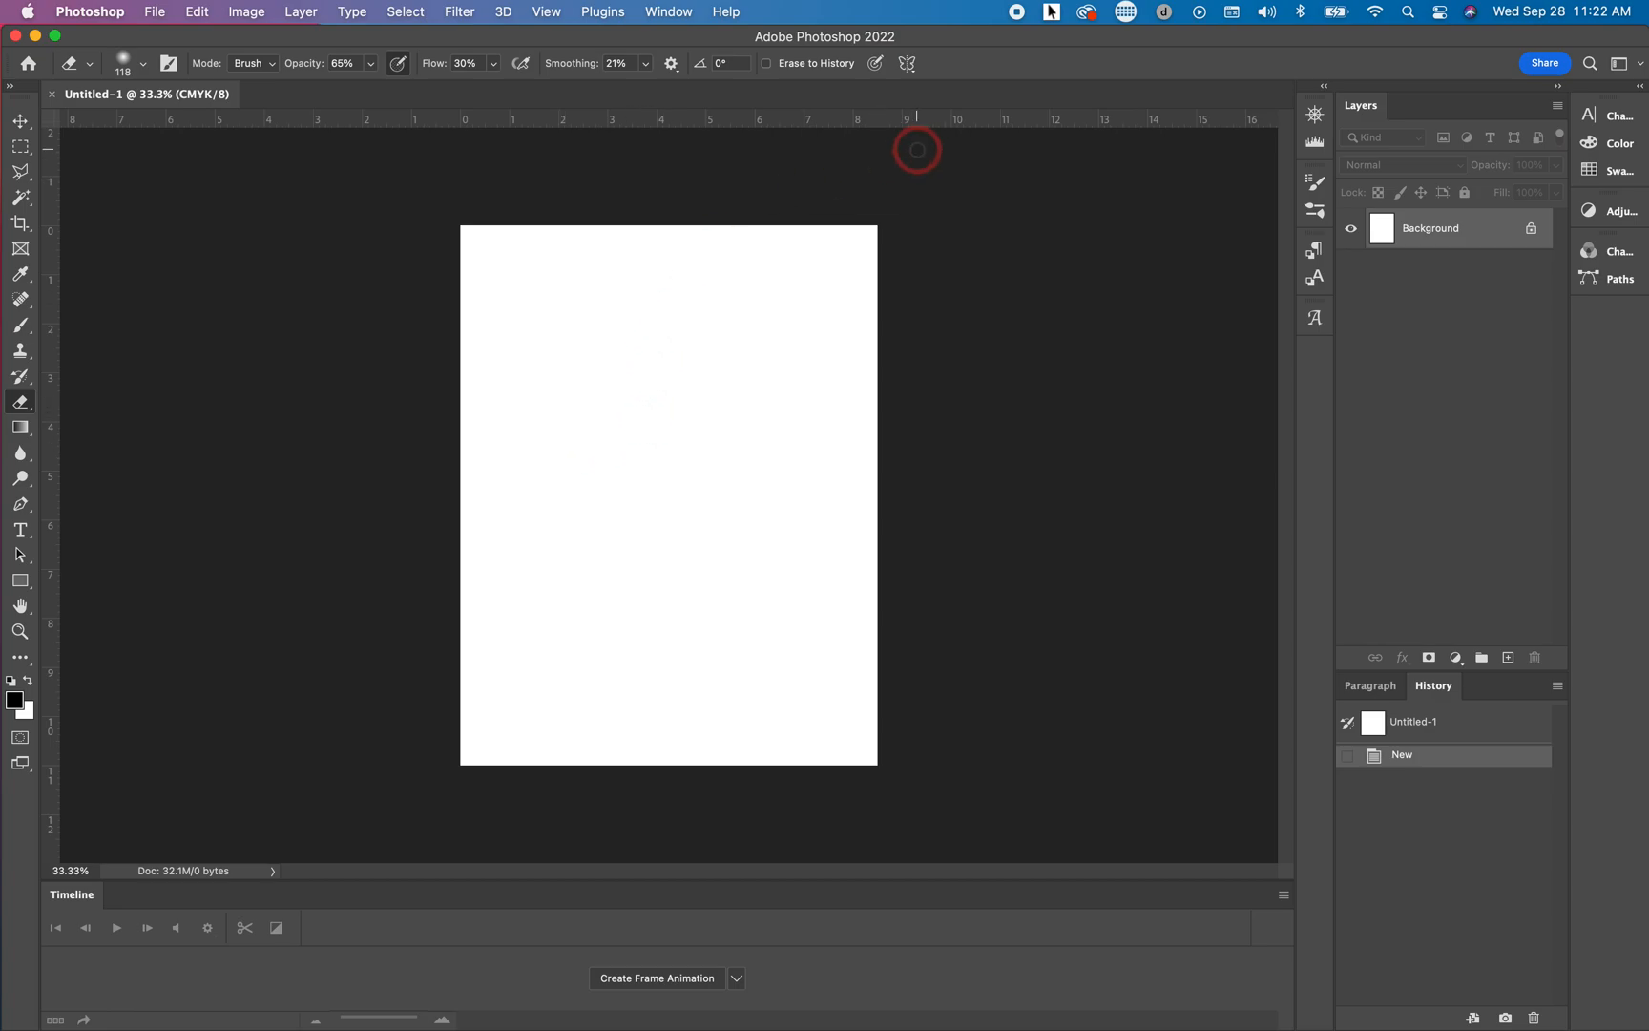
left_click_drag(1246, 39, 1228, 39)
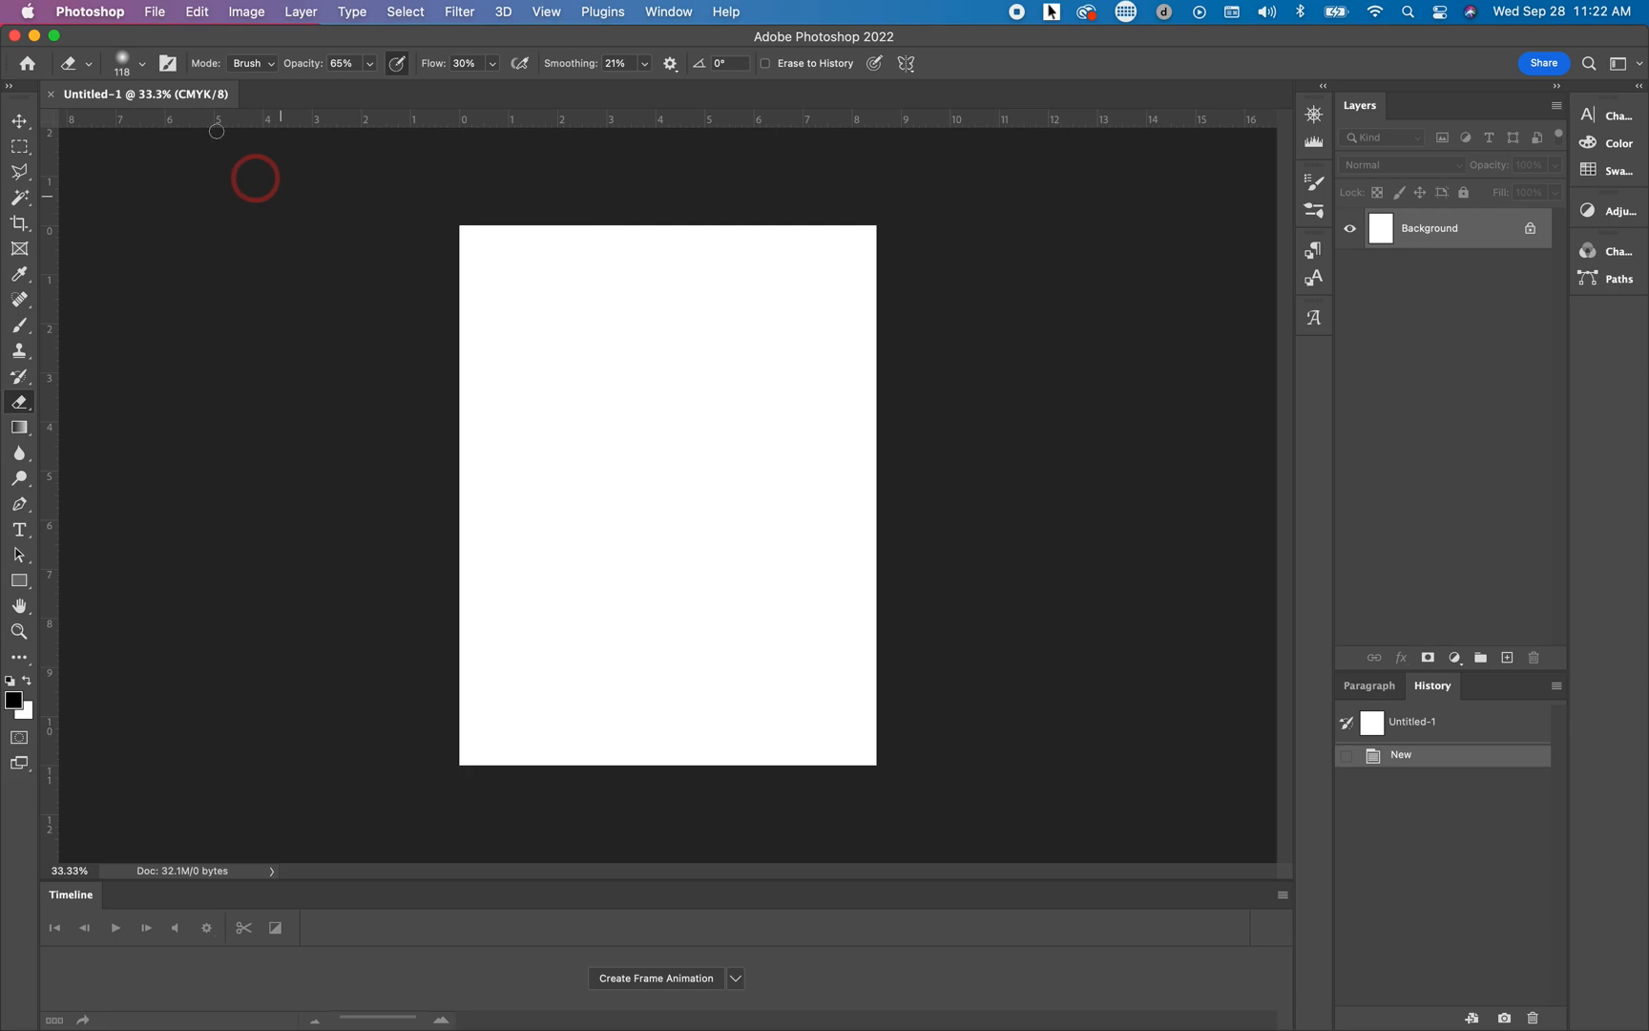
left_click(198, 11)
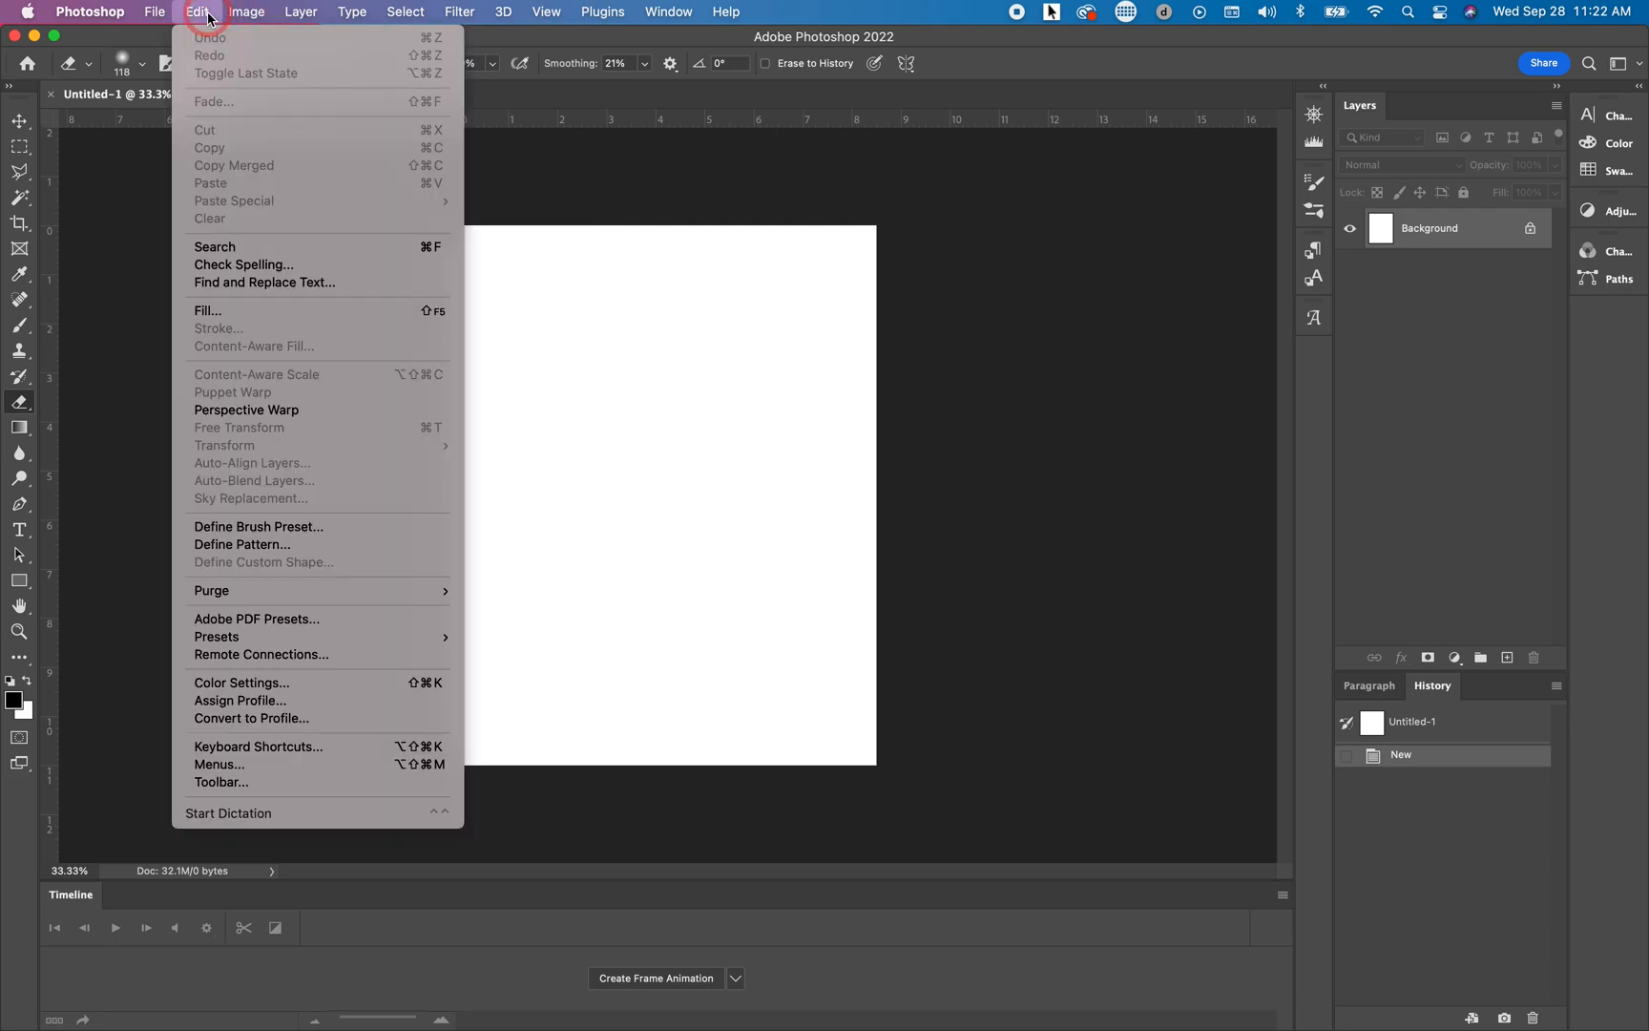
left_click(256, 38)
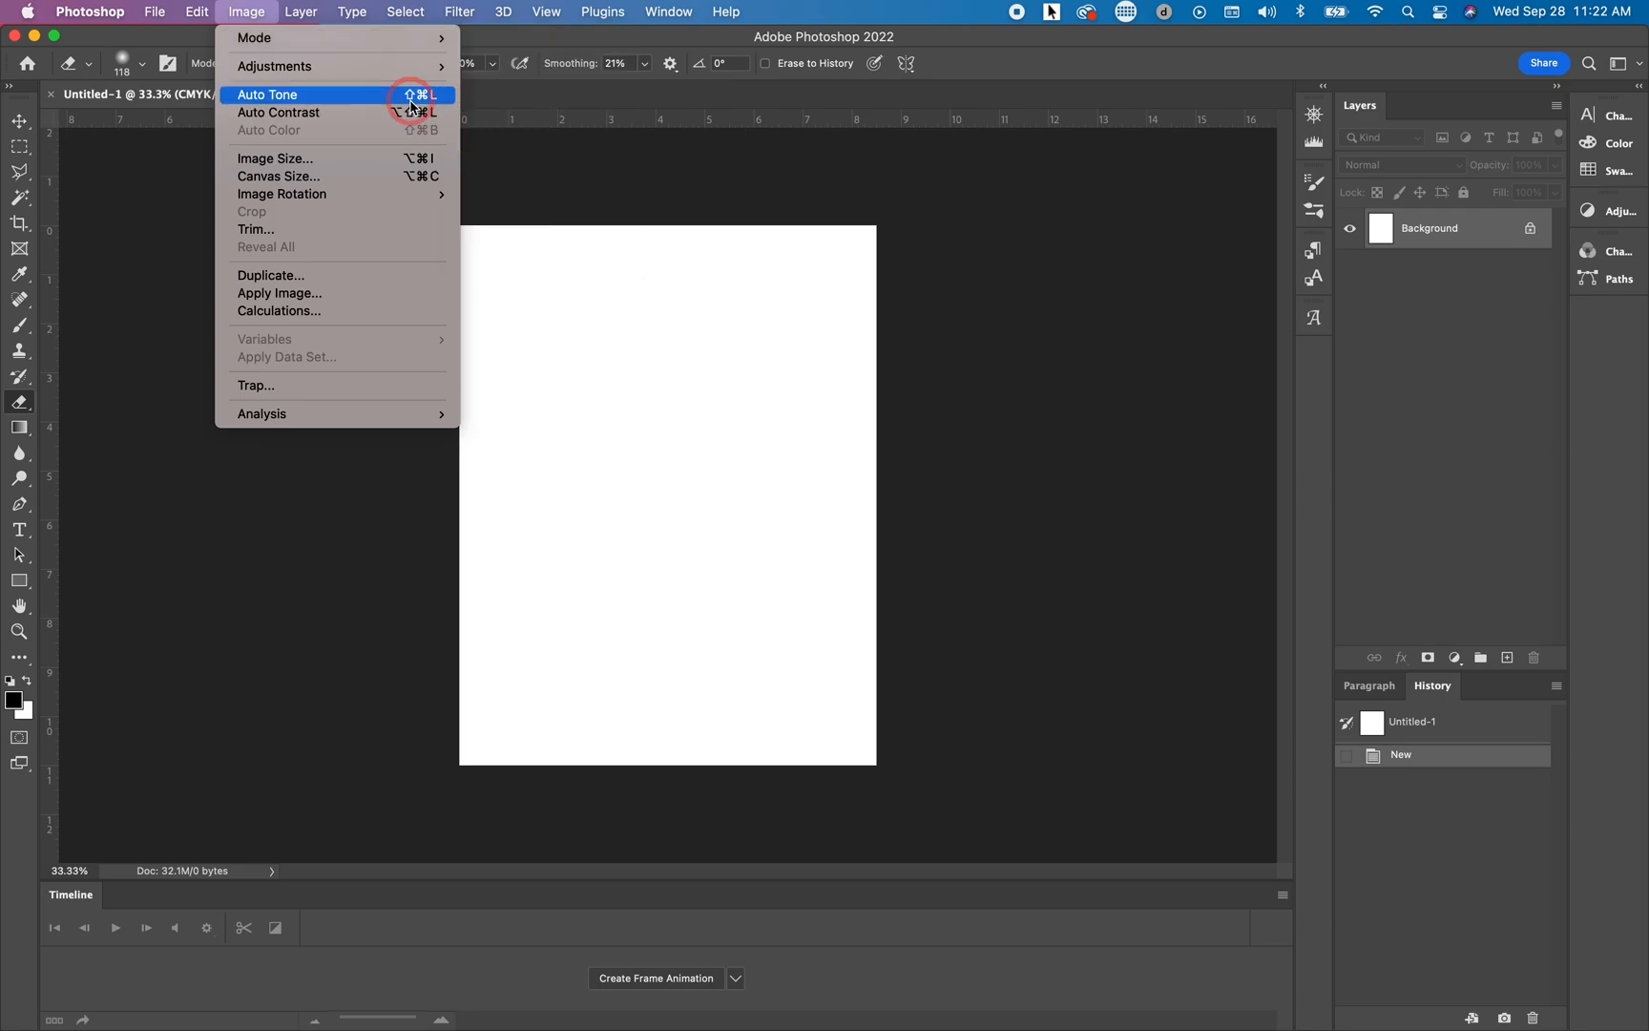
left_click(185, 40)
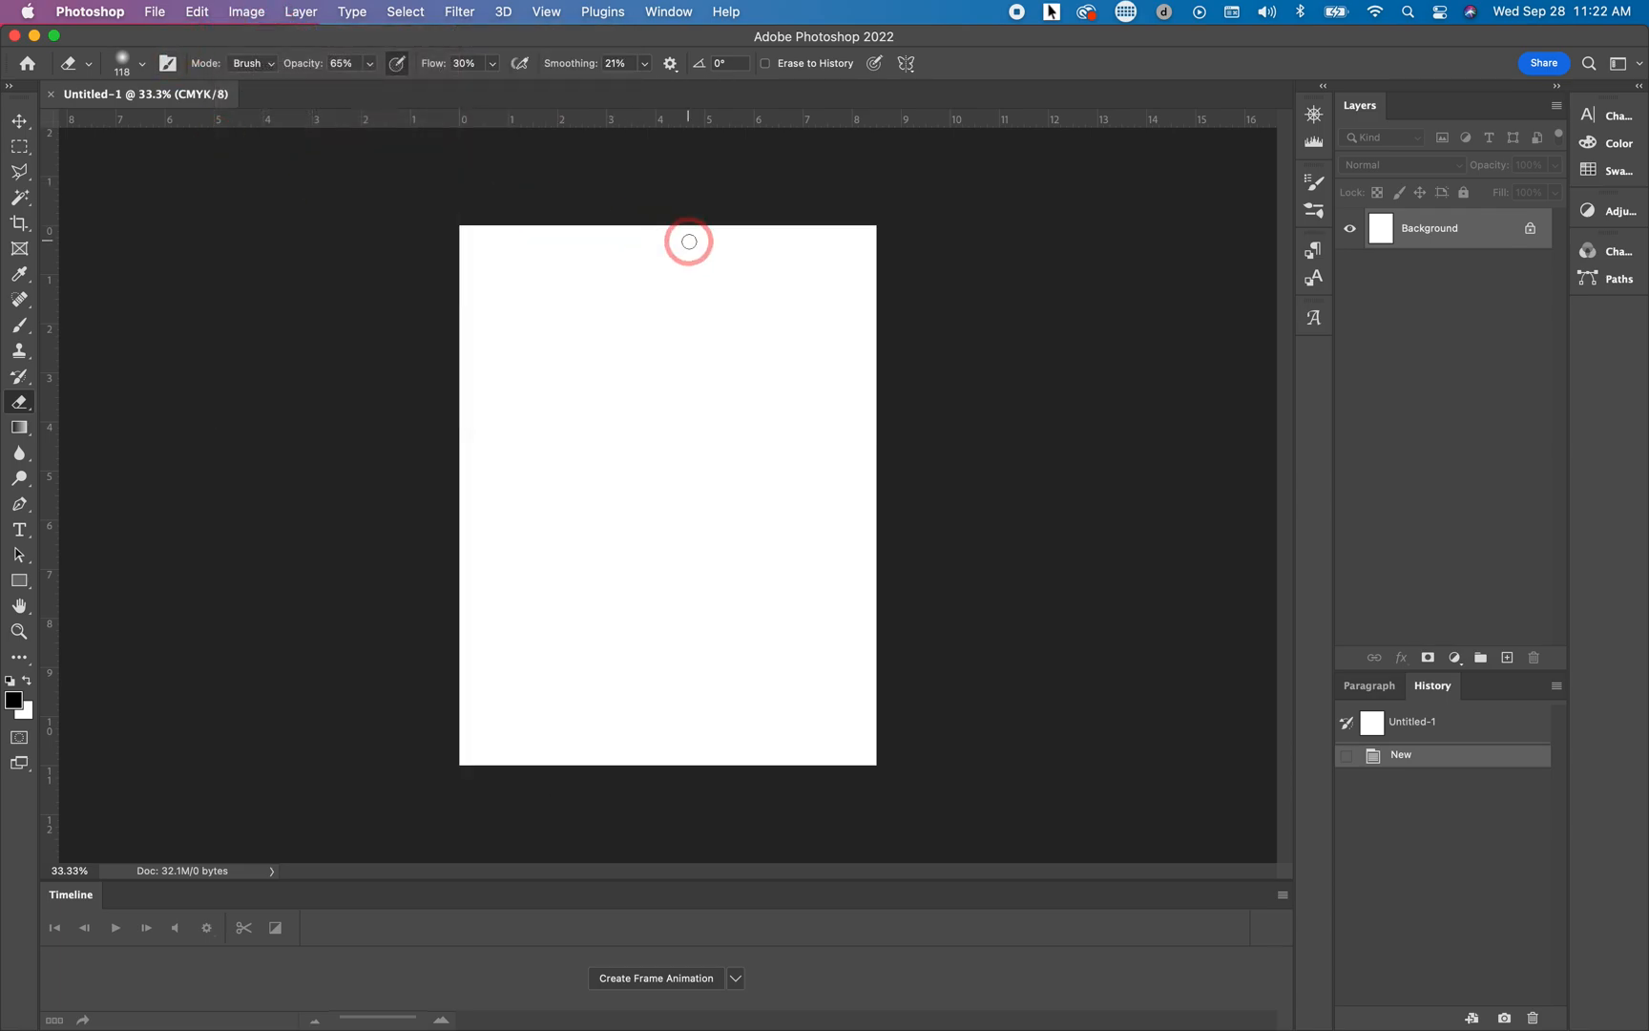
Place the unnamed.jpg portrait photo from the desktop onto the blank page
left_click_drag(1104, 41, 1010, 44)
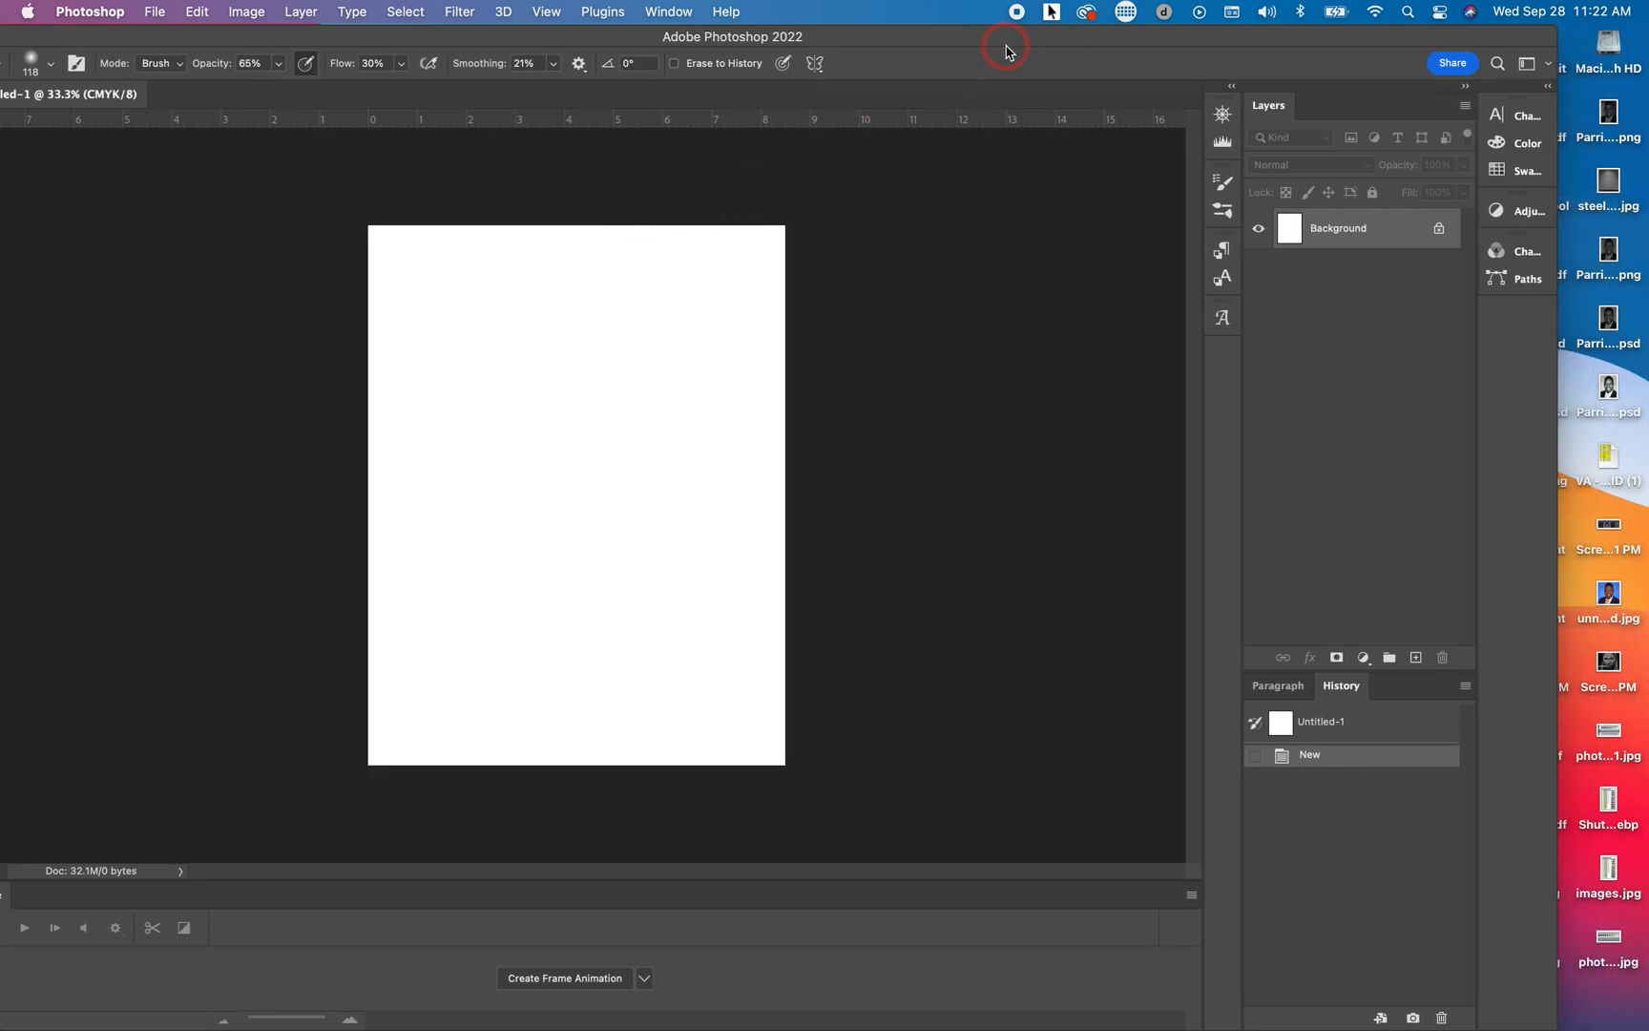
left_click(1608, 388)
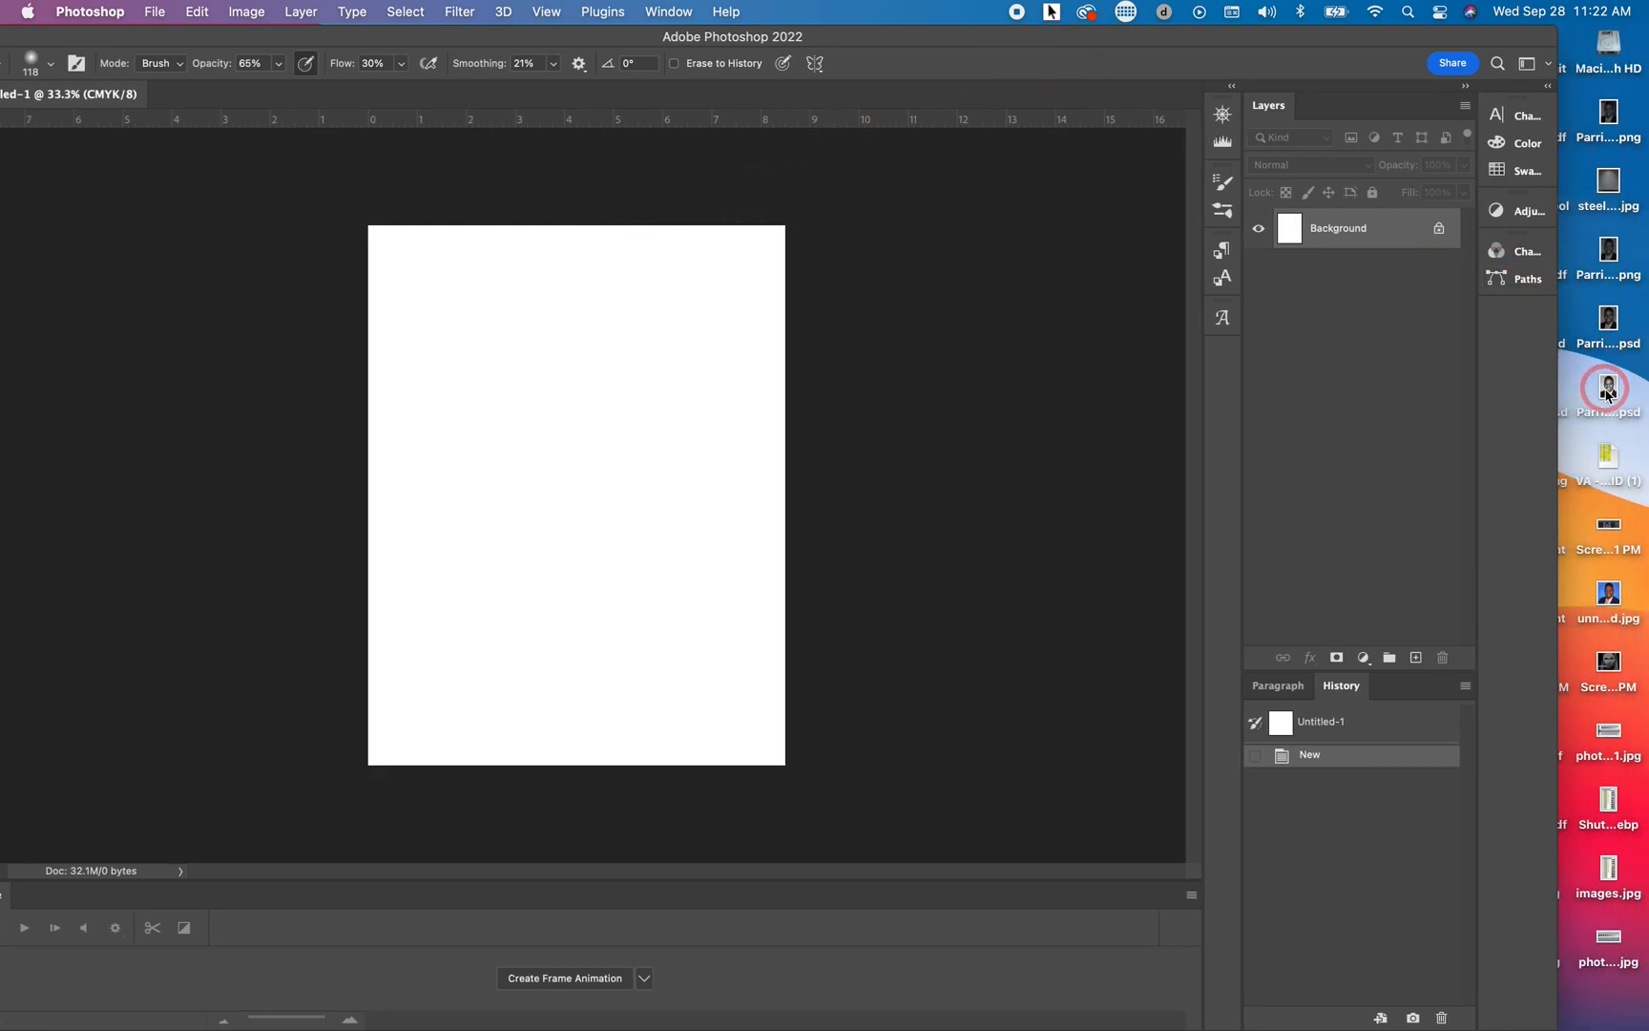
left_click_drag(1605, 389, 533, 395)
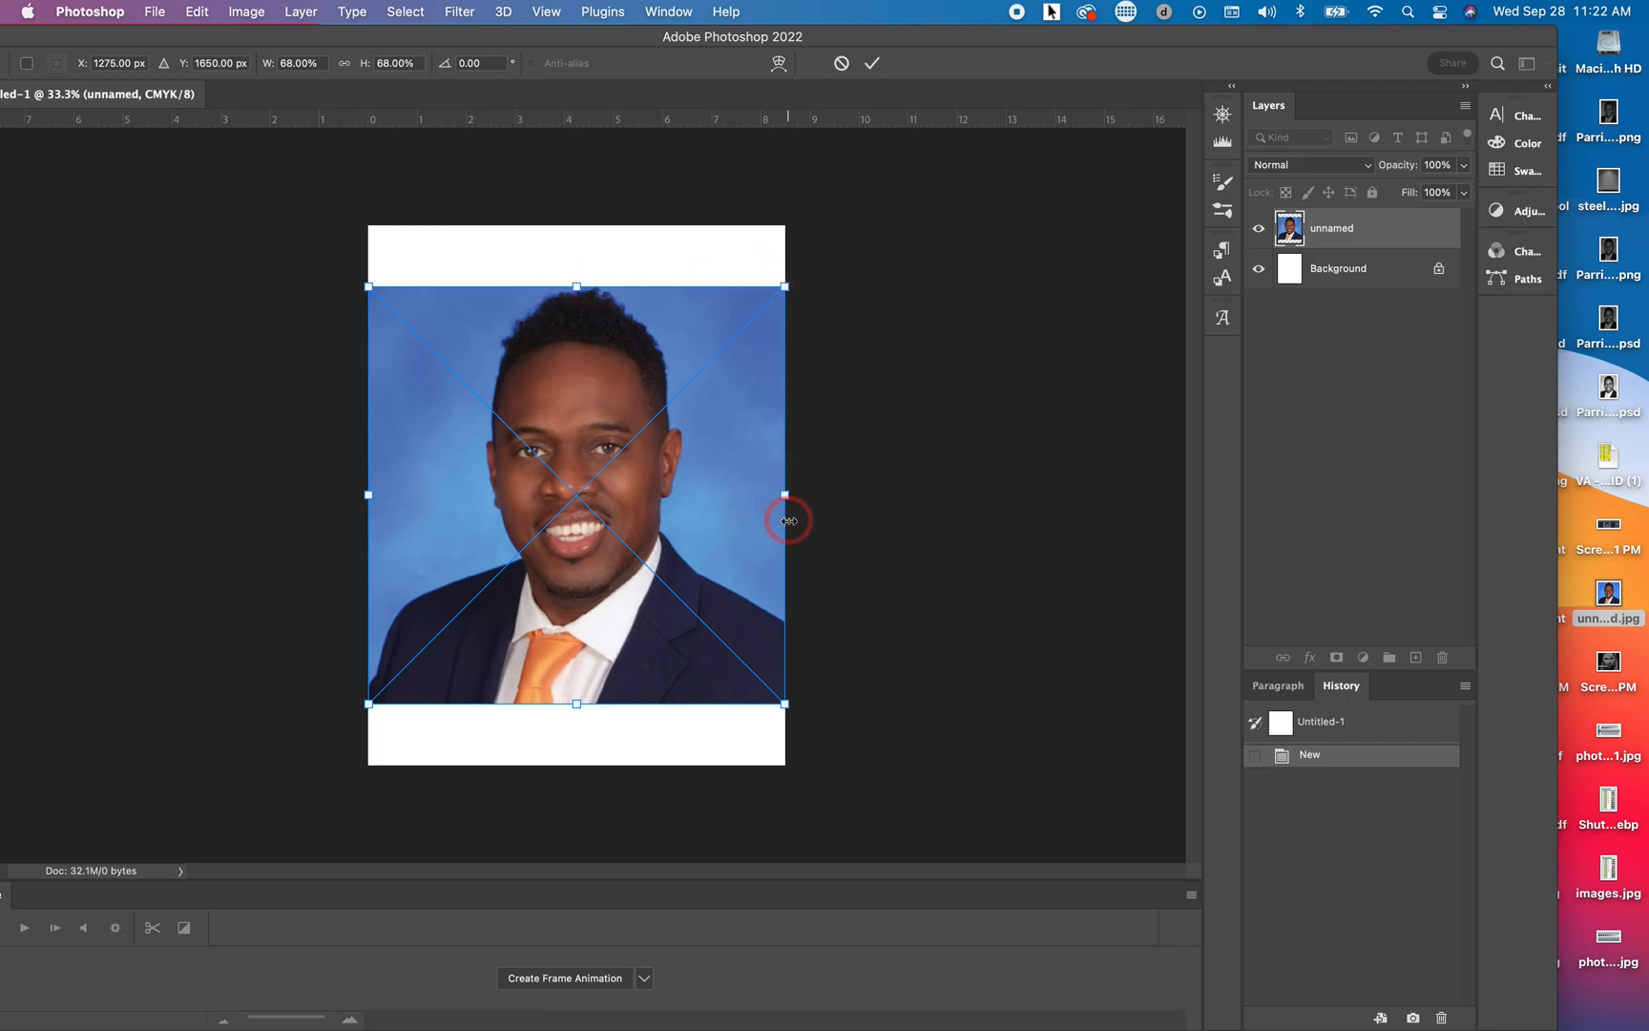
Scale the placed portrait proportionally to about 95.79% so it covers the whole page, and commit the placement
left_click_drag(787, 707, 674, 577)
key("super+z")
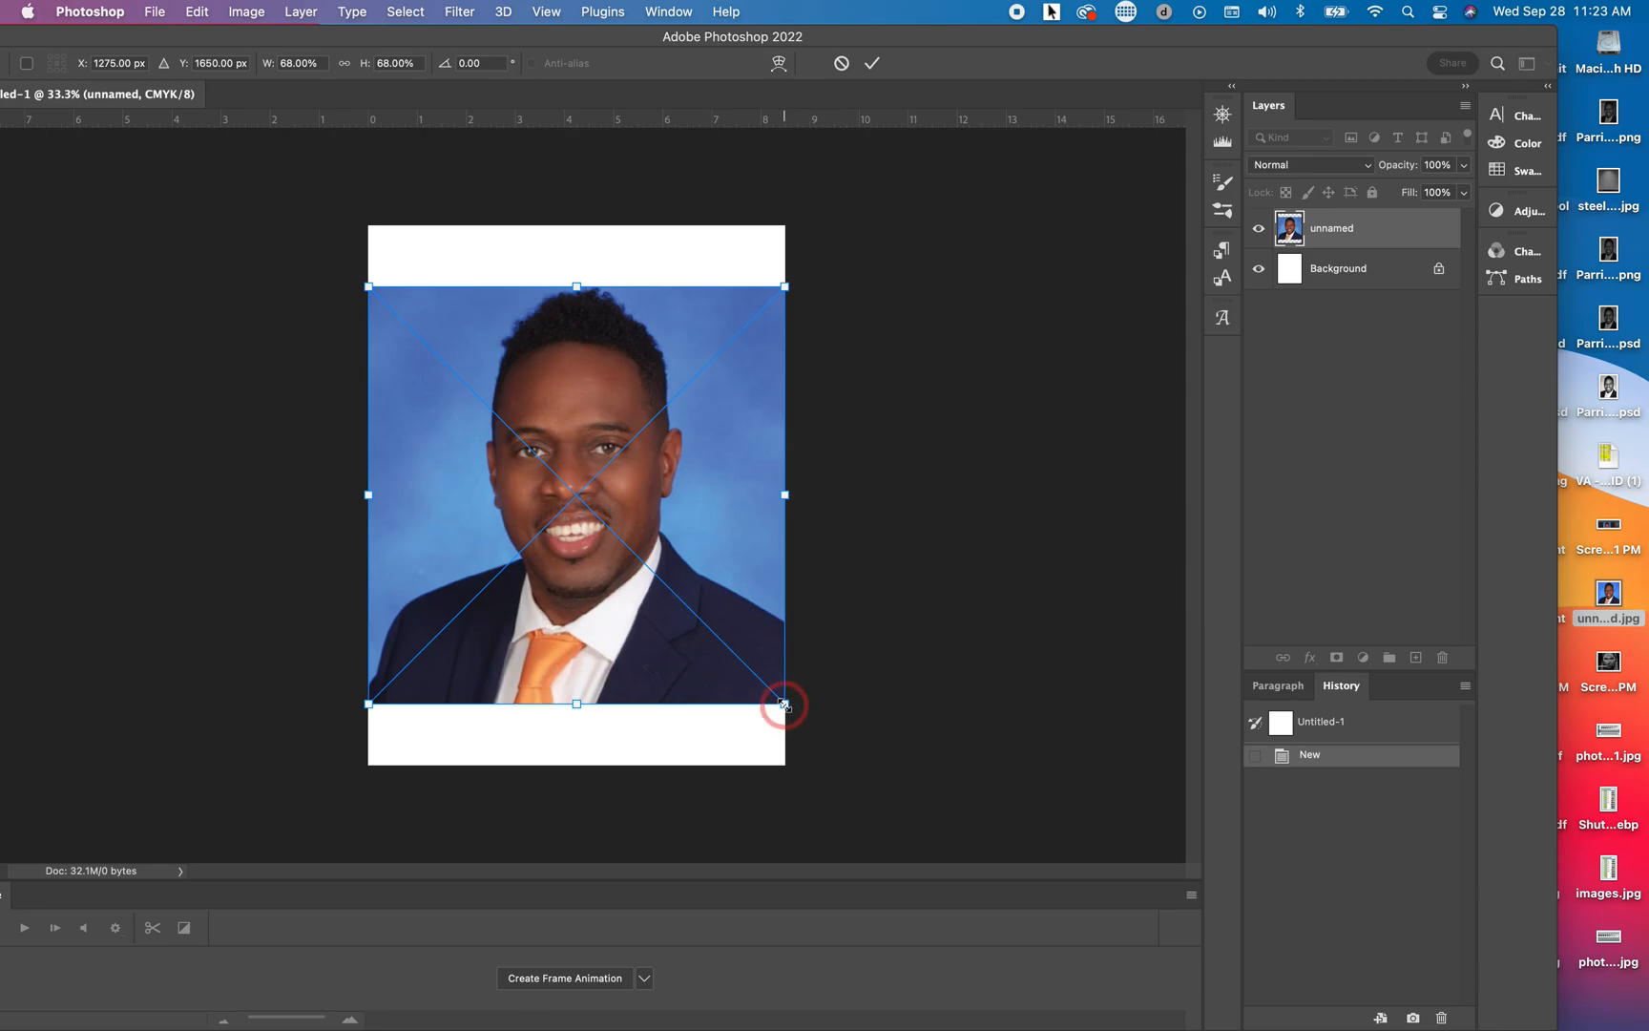
left_click_drag(782, 705, 876, 793)
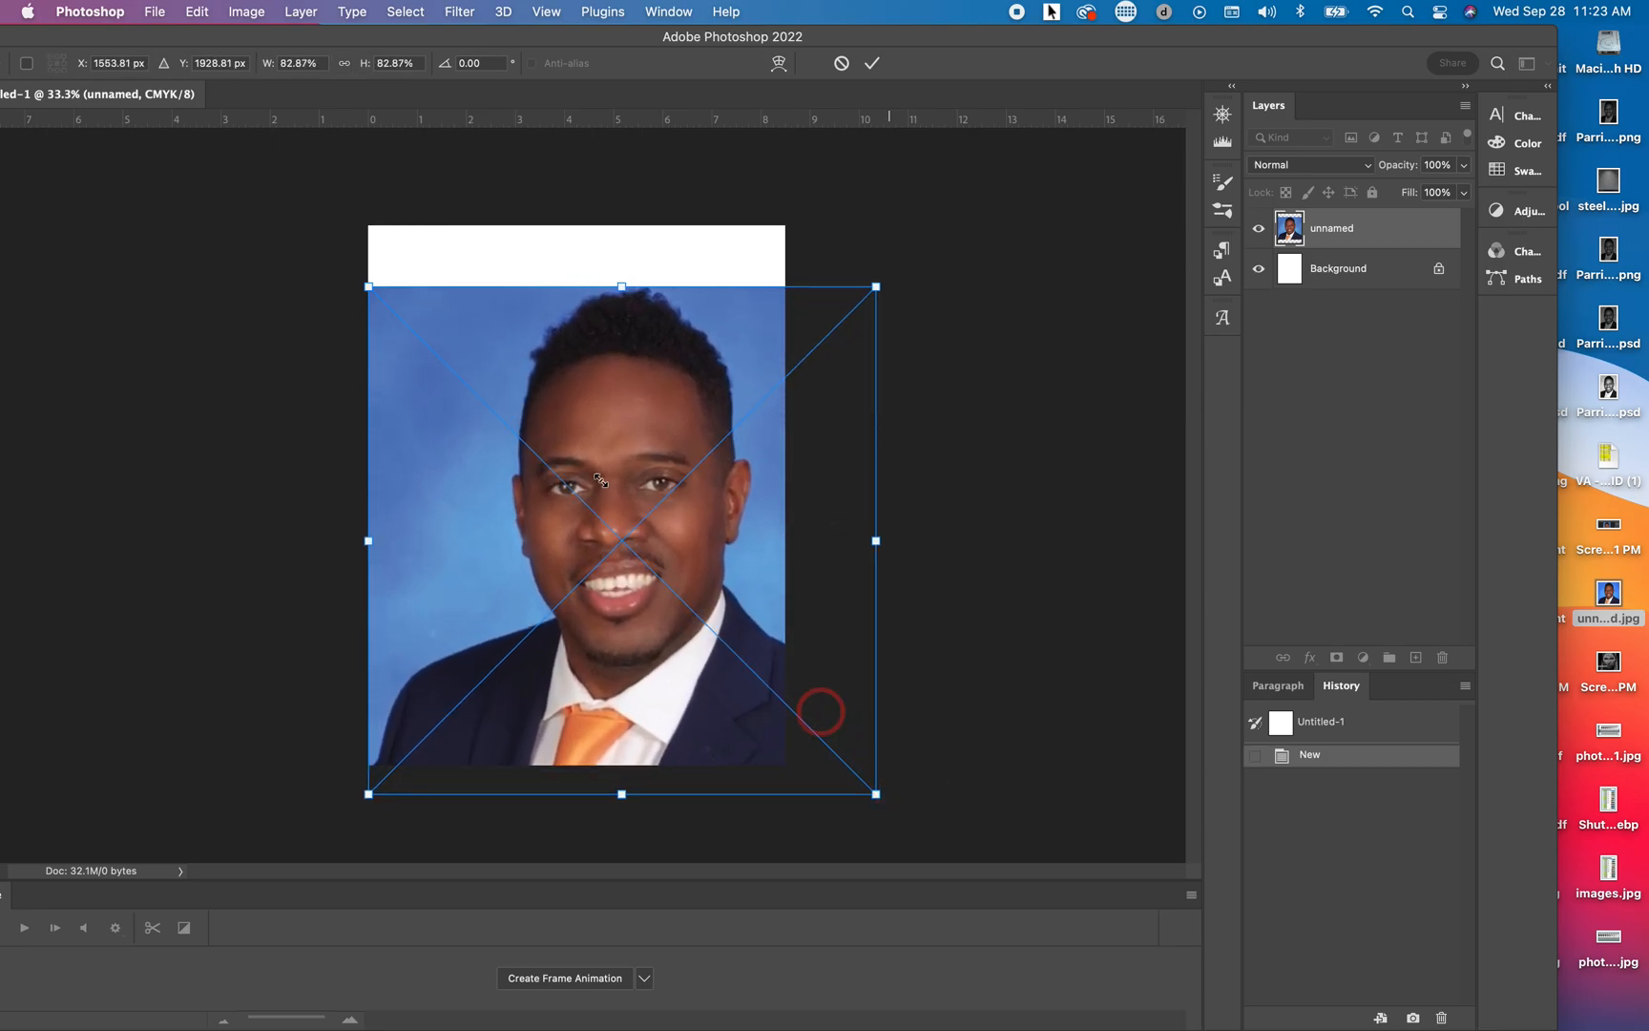
left_click_drag(366, 285, 301, 225)
left_click_drag(669, 389, 658, 403)
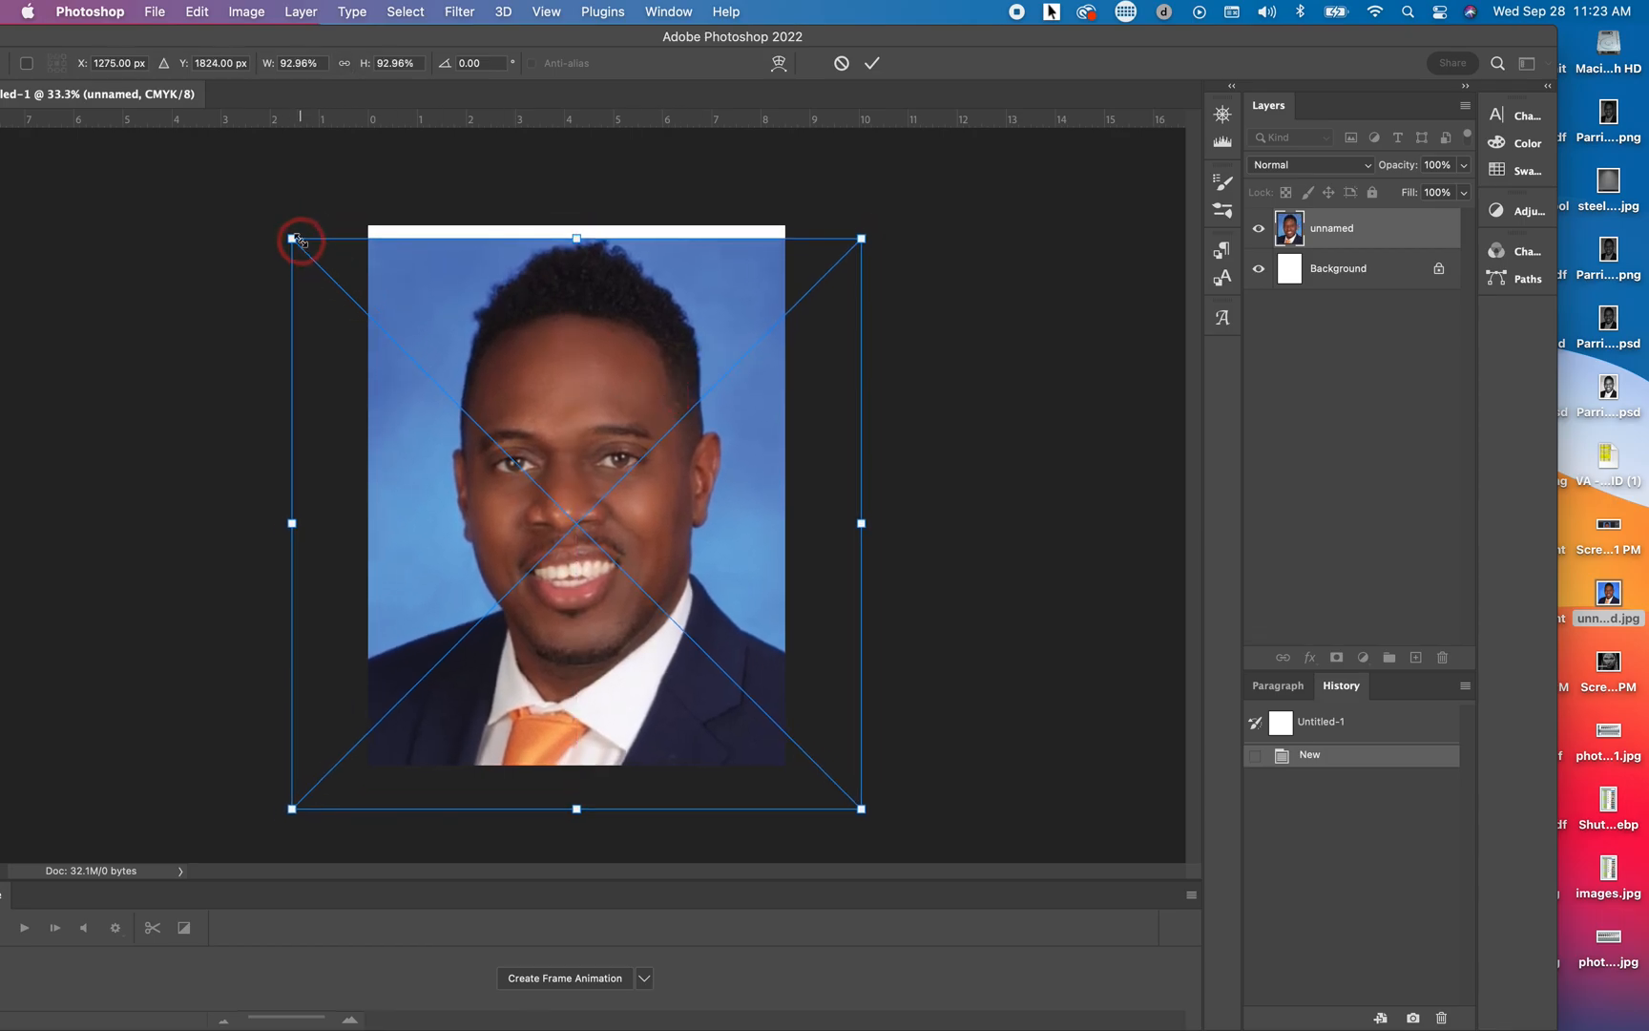
left_click_drag(292, 237, 268, 232)
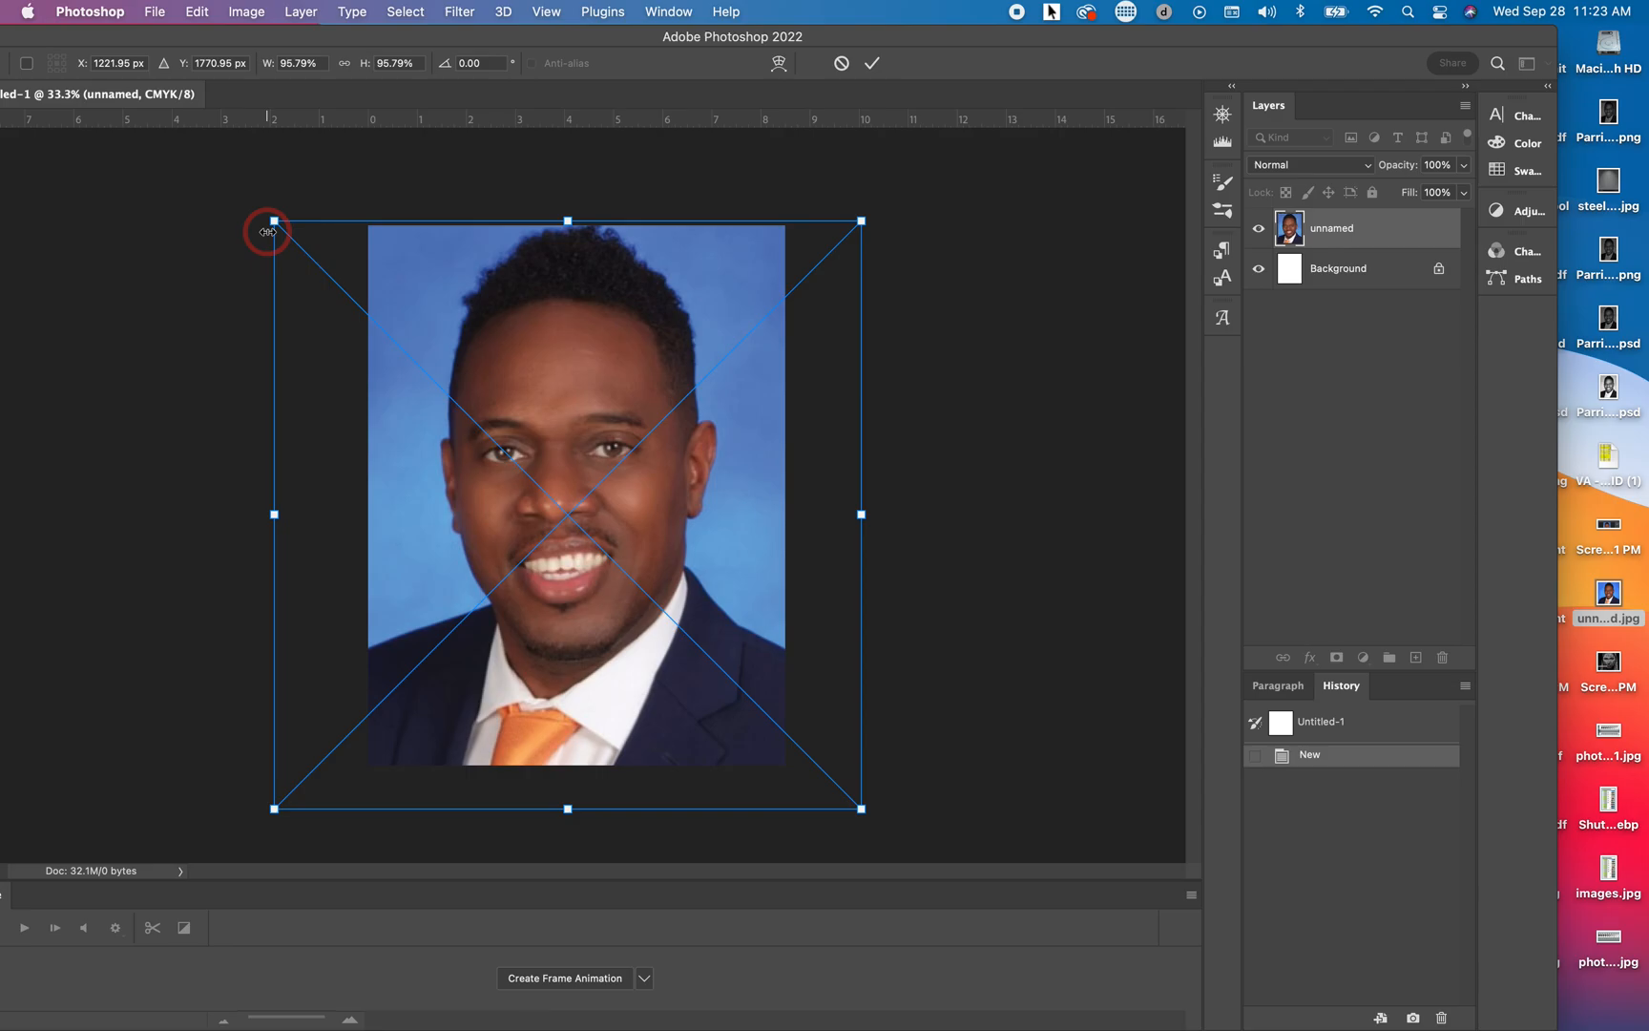
key("Return")
left_click(1278, 217)
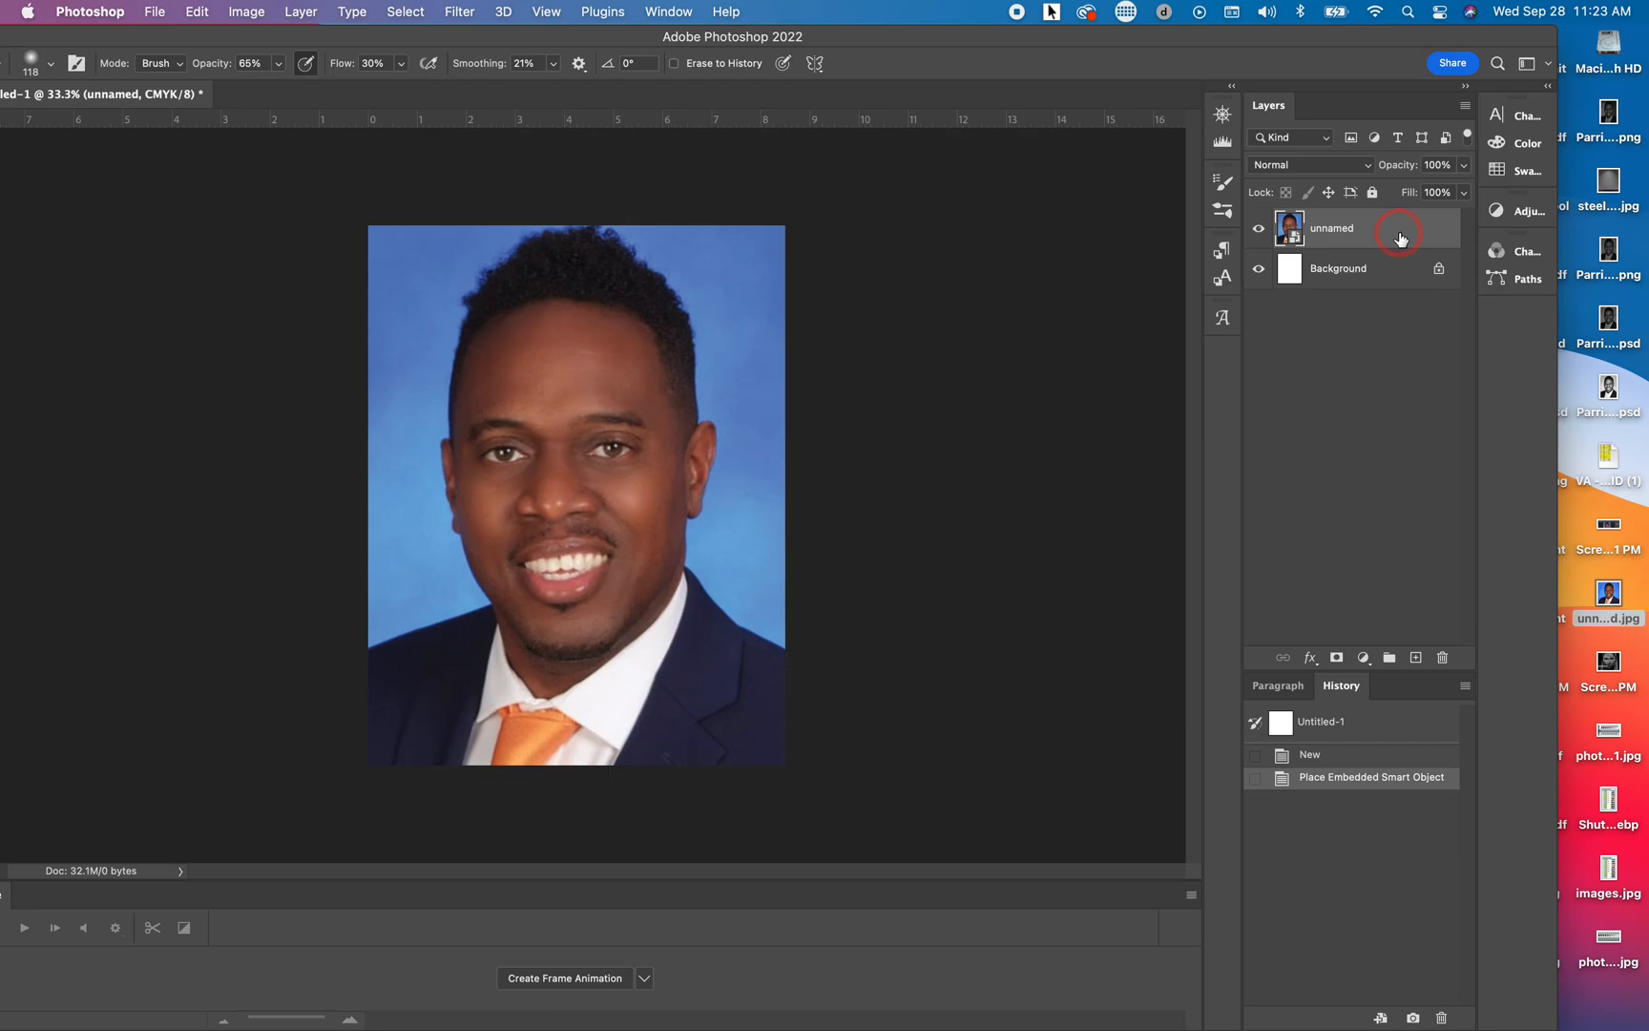
right_click(1400, 238)
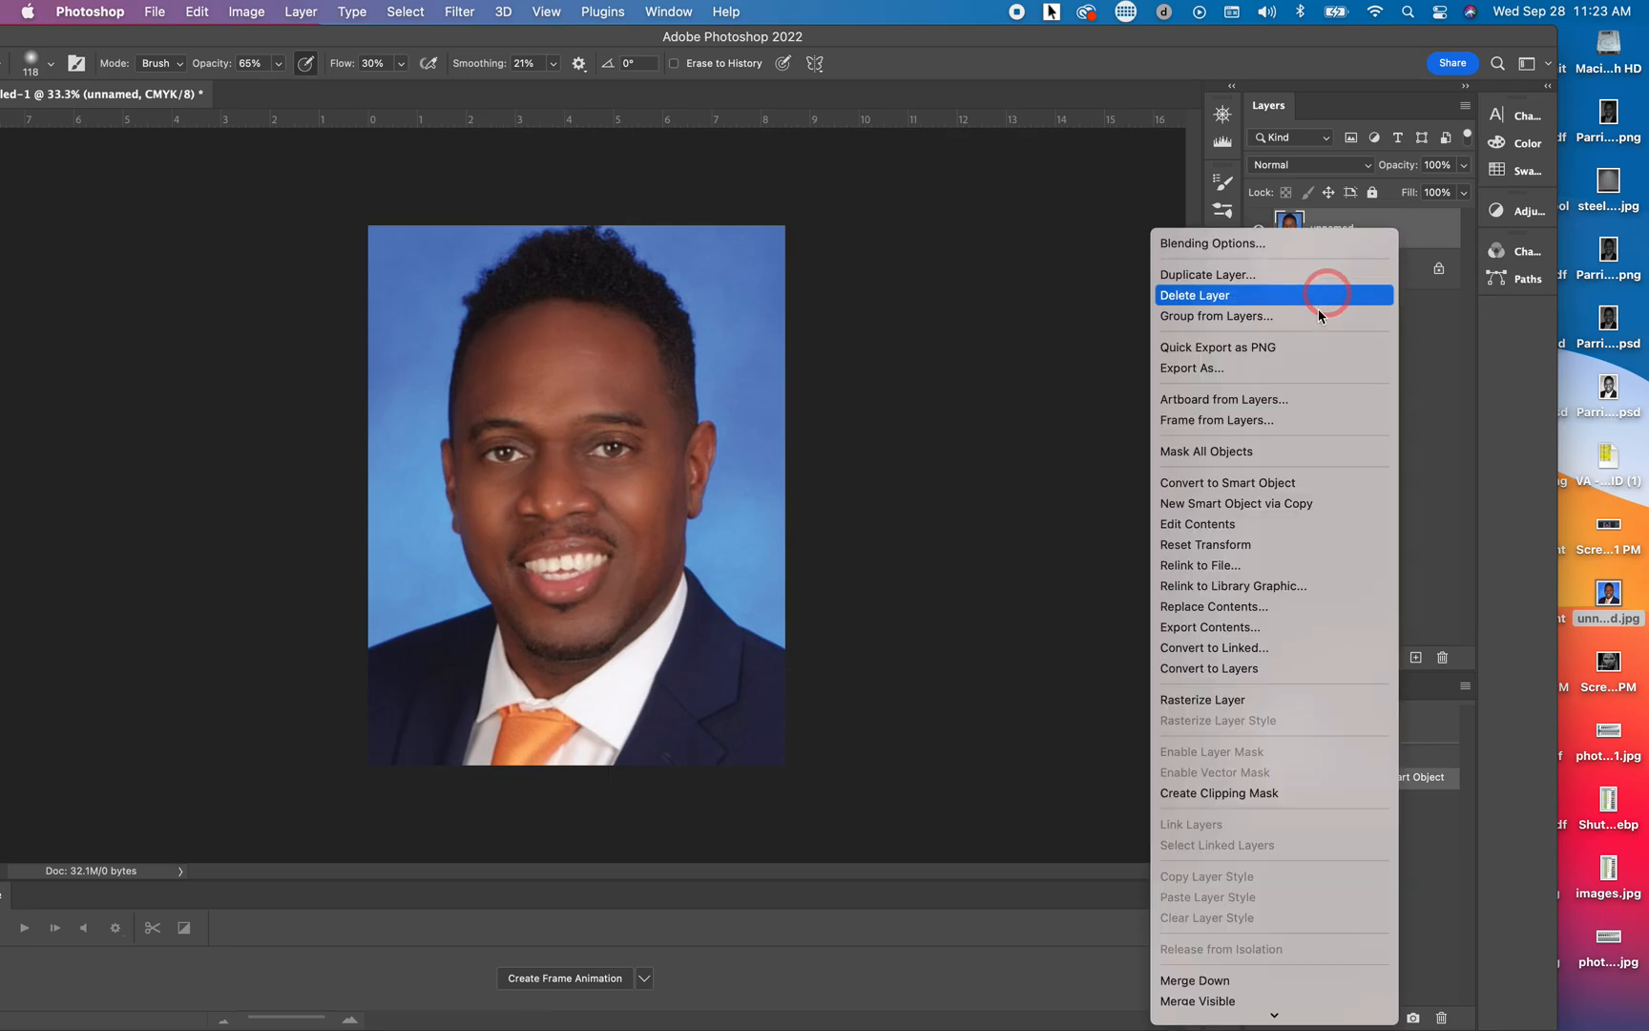
left_click(1242, 704)
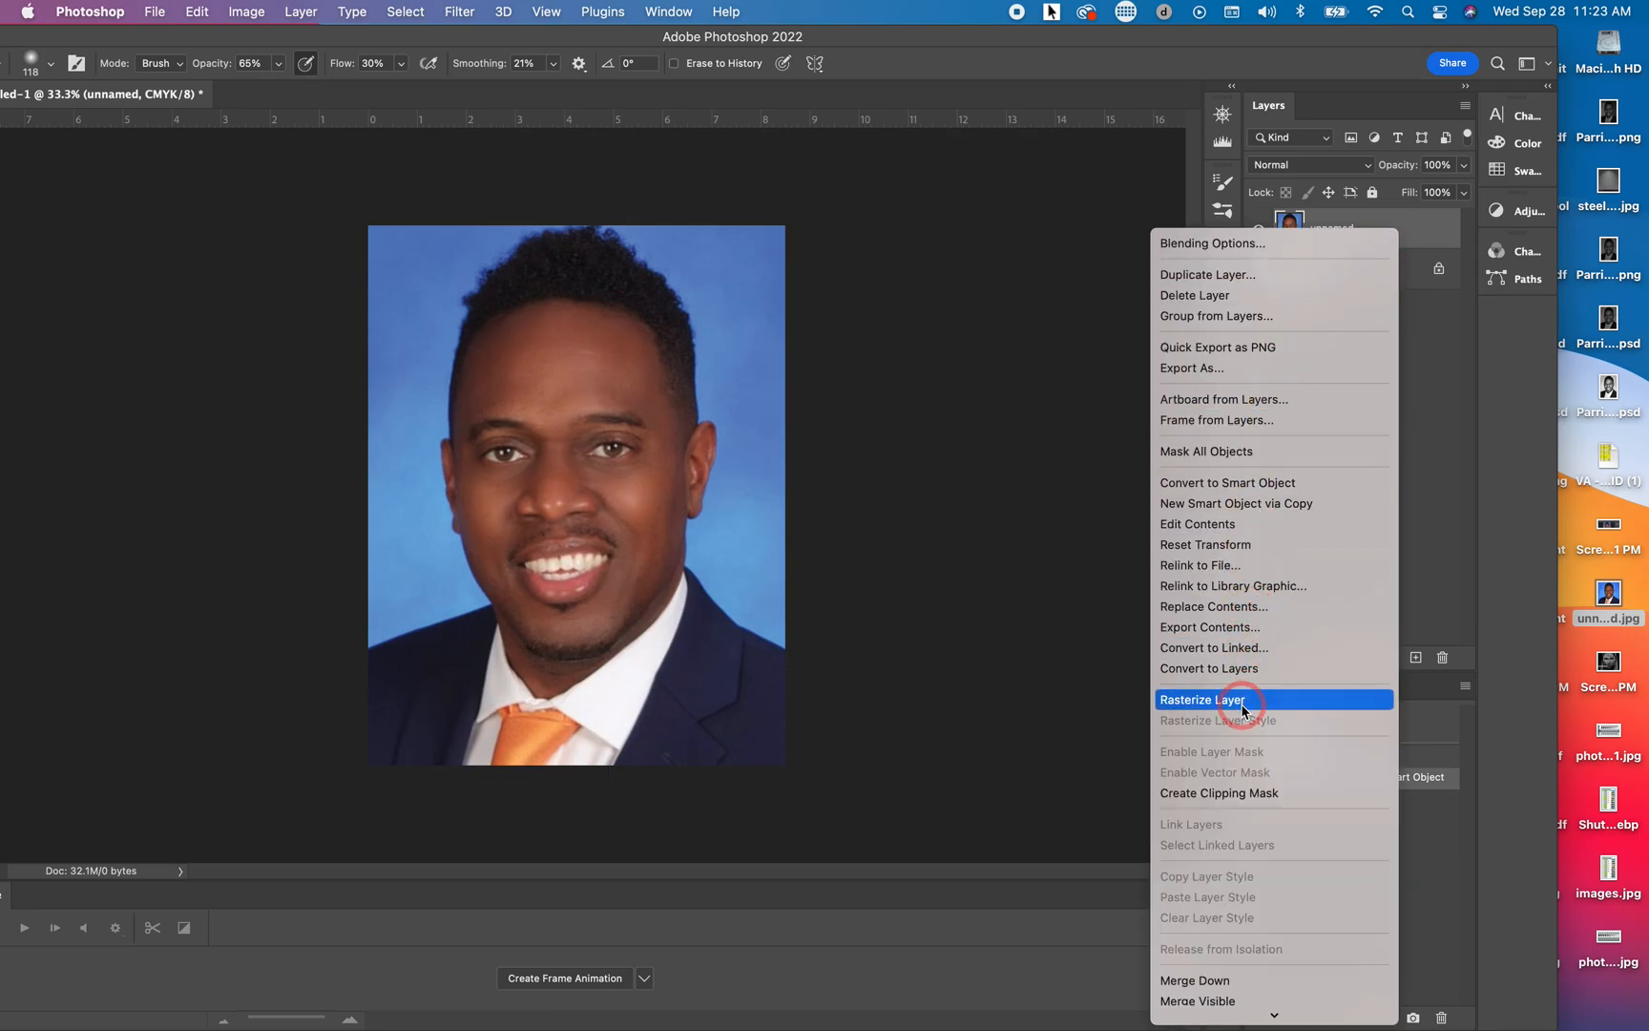
left_click(1140, 661)
left_click(954, 534)
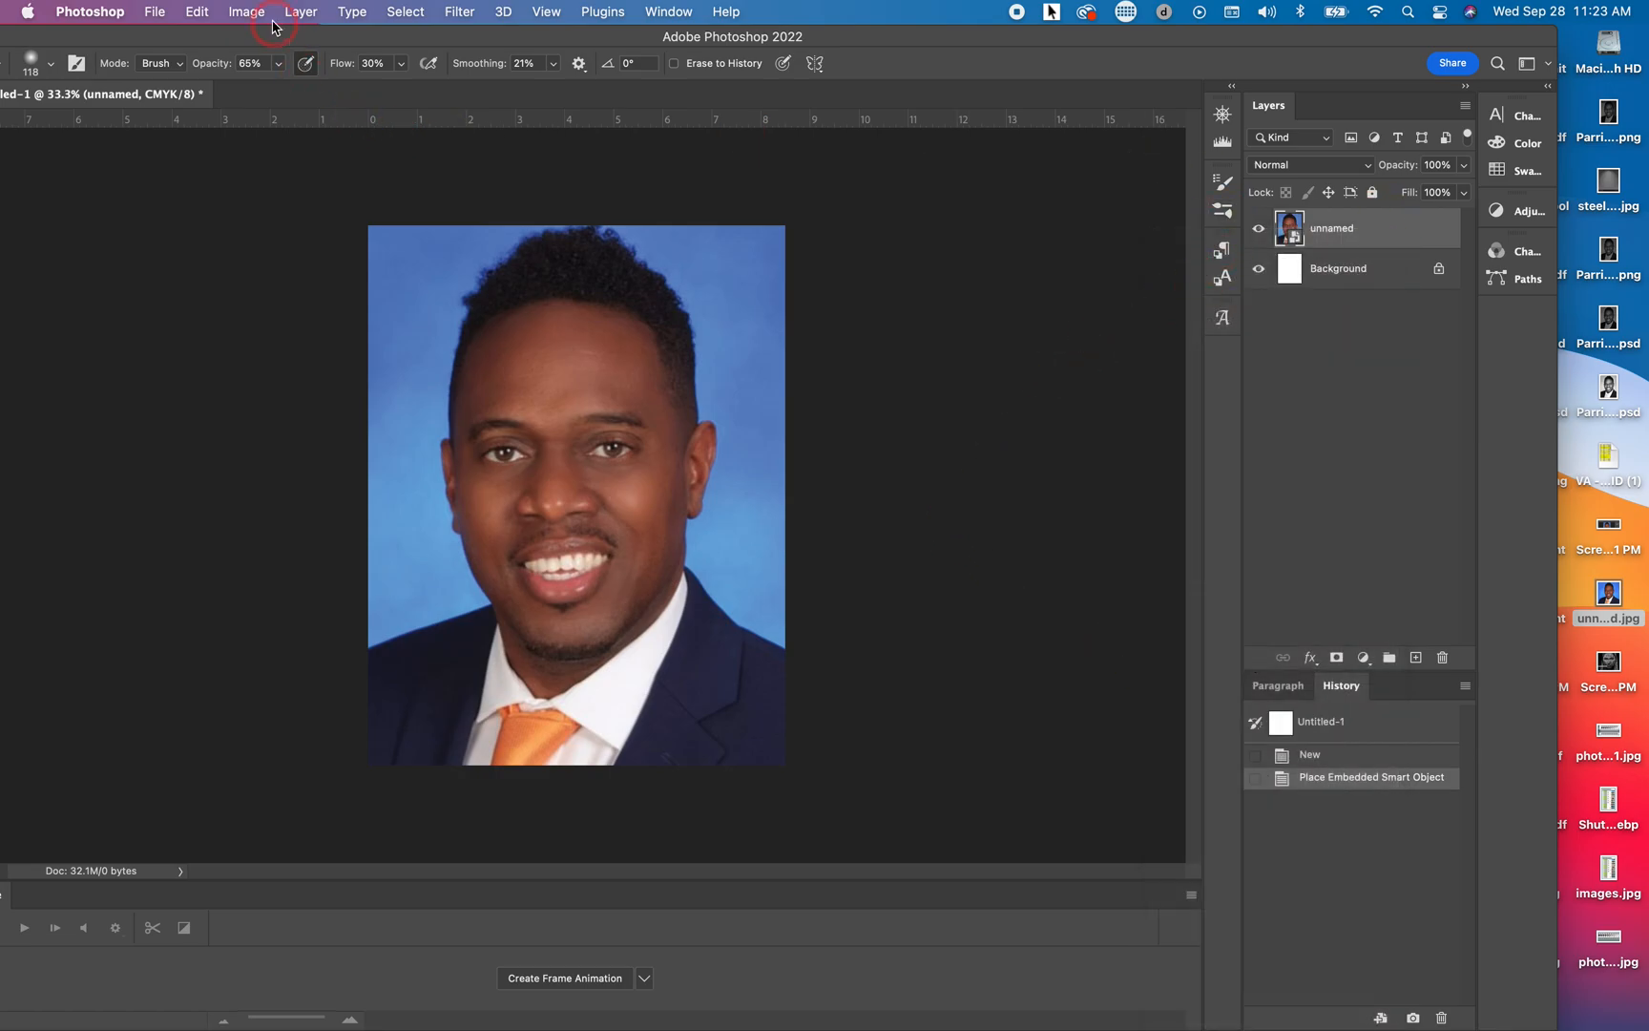
Rasterize the placed portrait's smart object layer
left_click(301, 12)
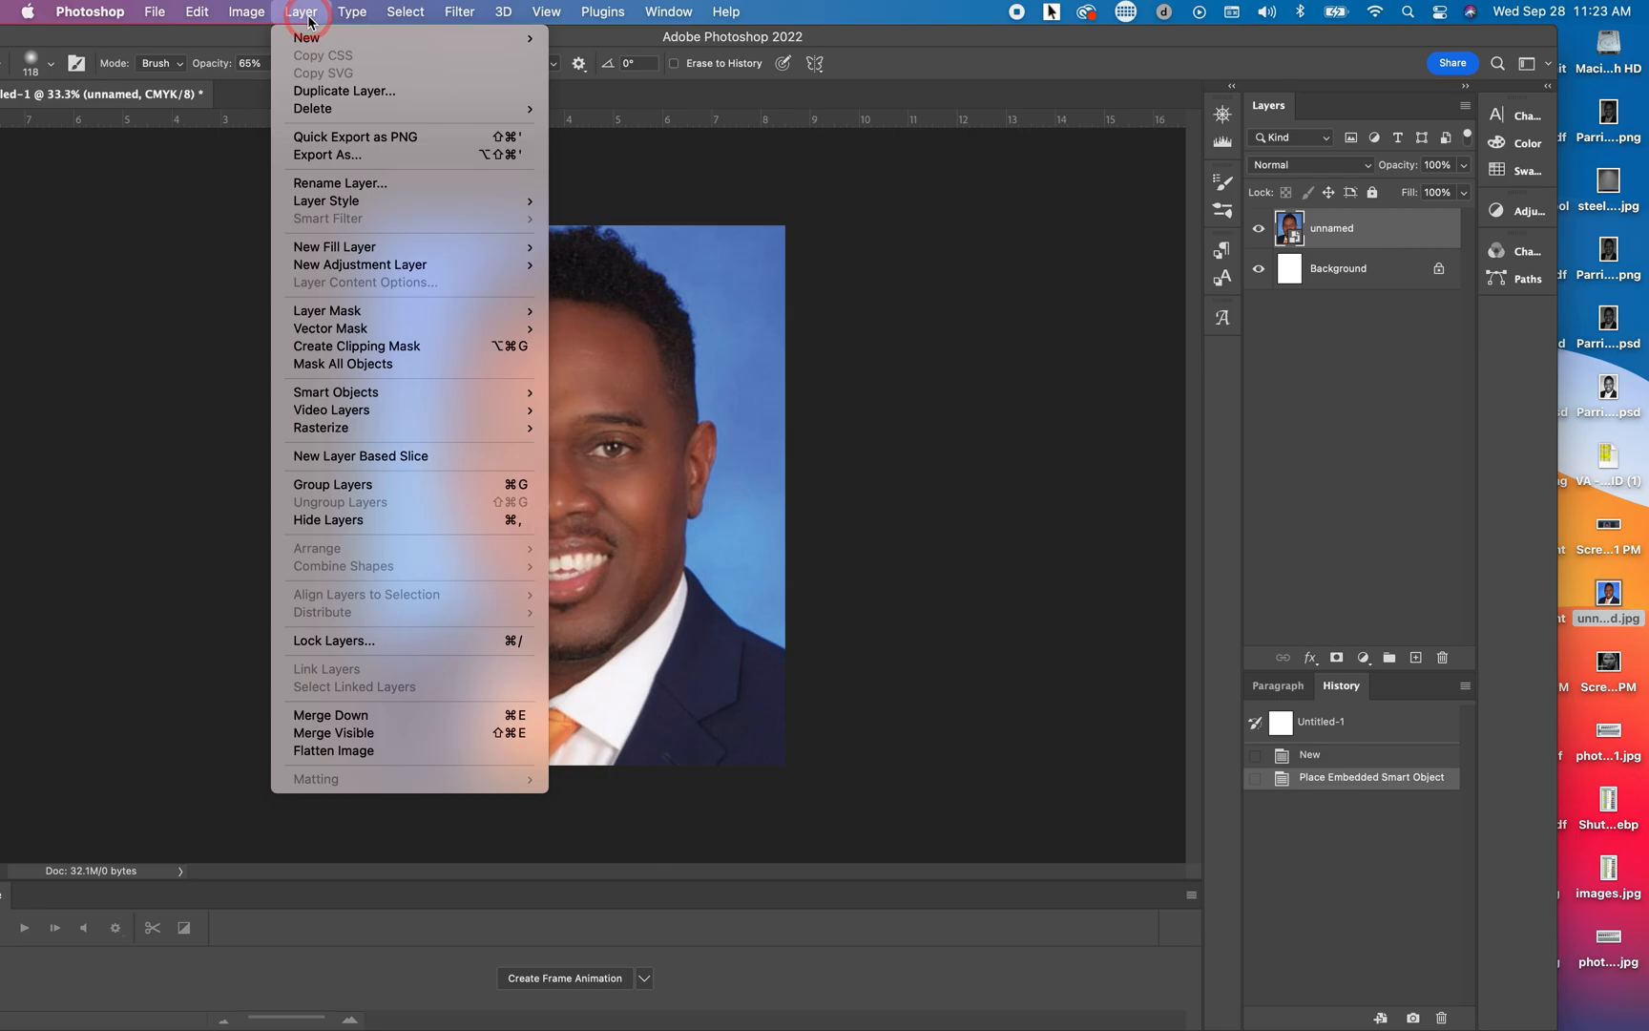
left_click(340, 395)
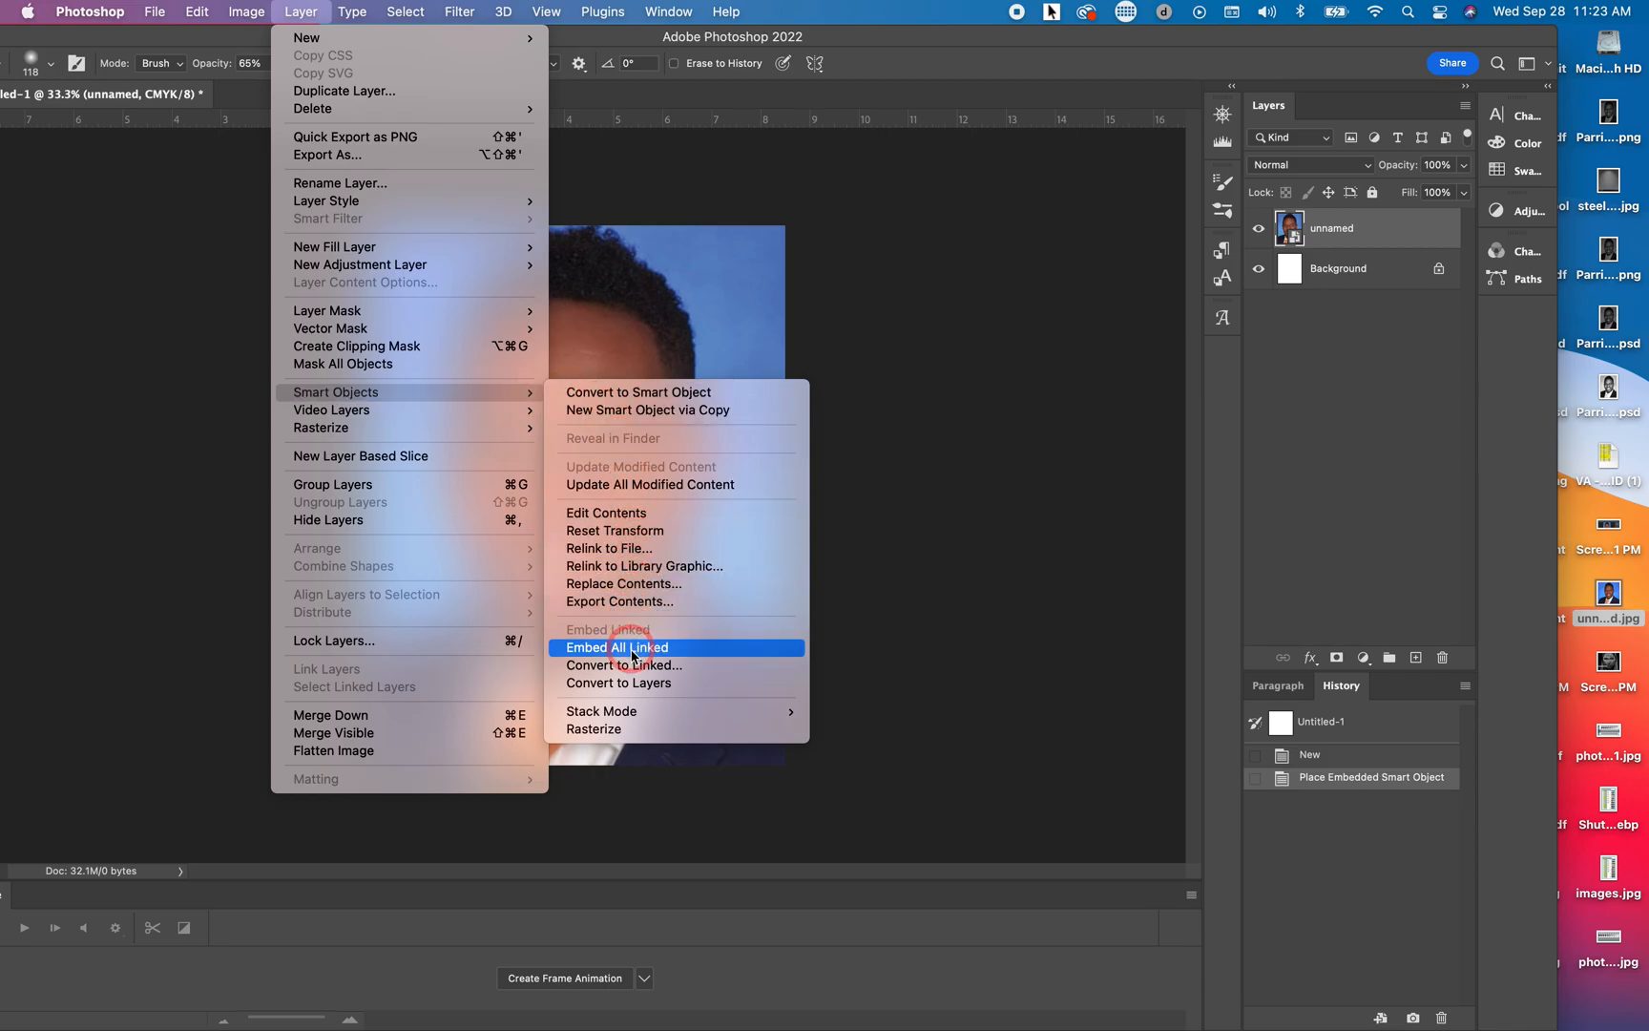
mouse_move(385, 435)
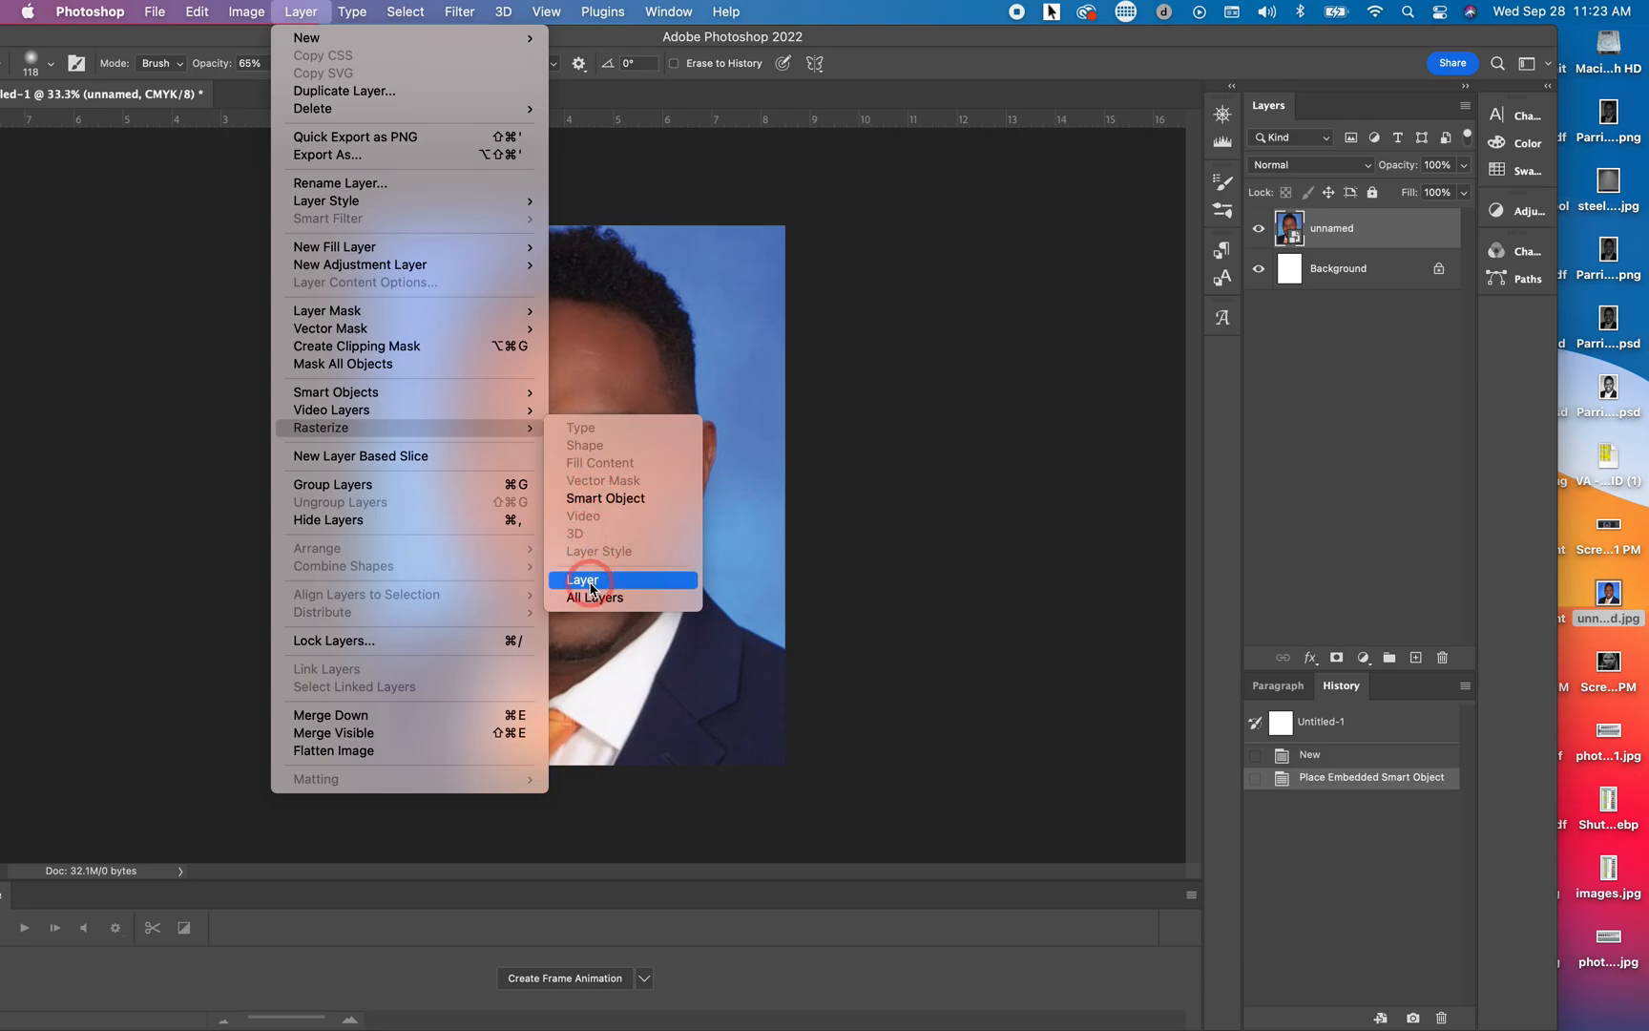
left_click(590, 581)
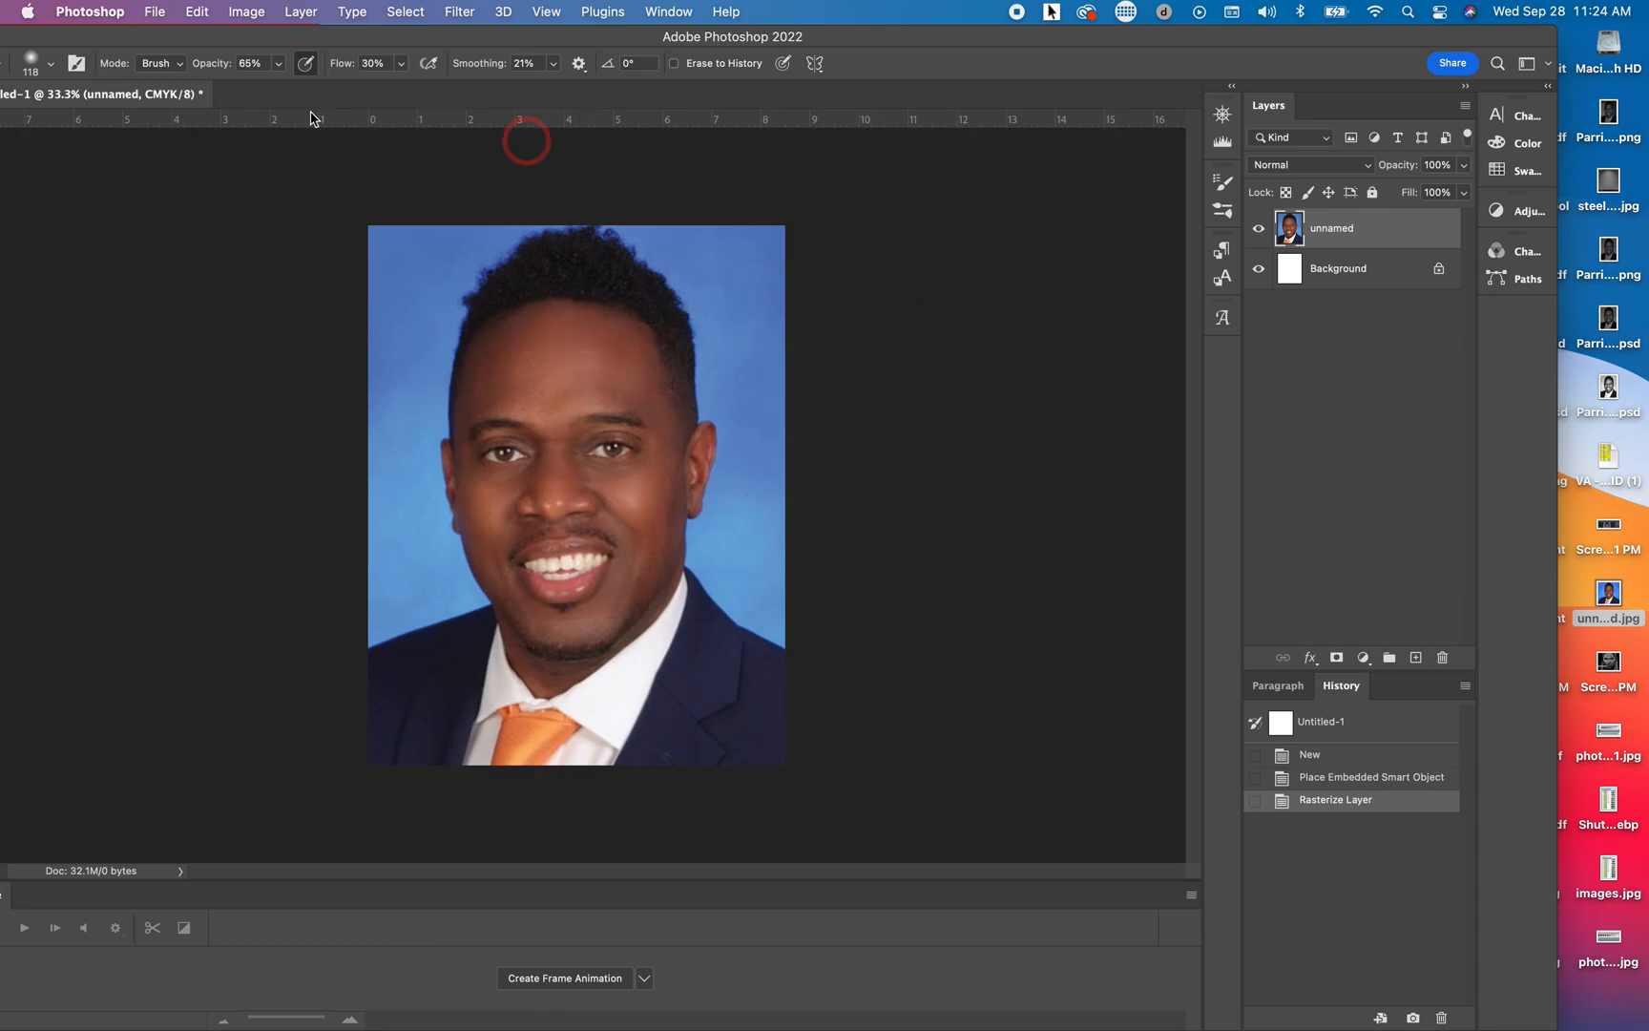
left_click(246, 13)
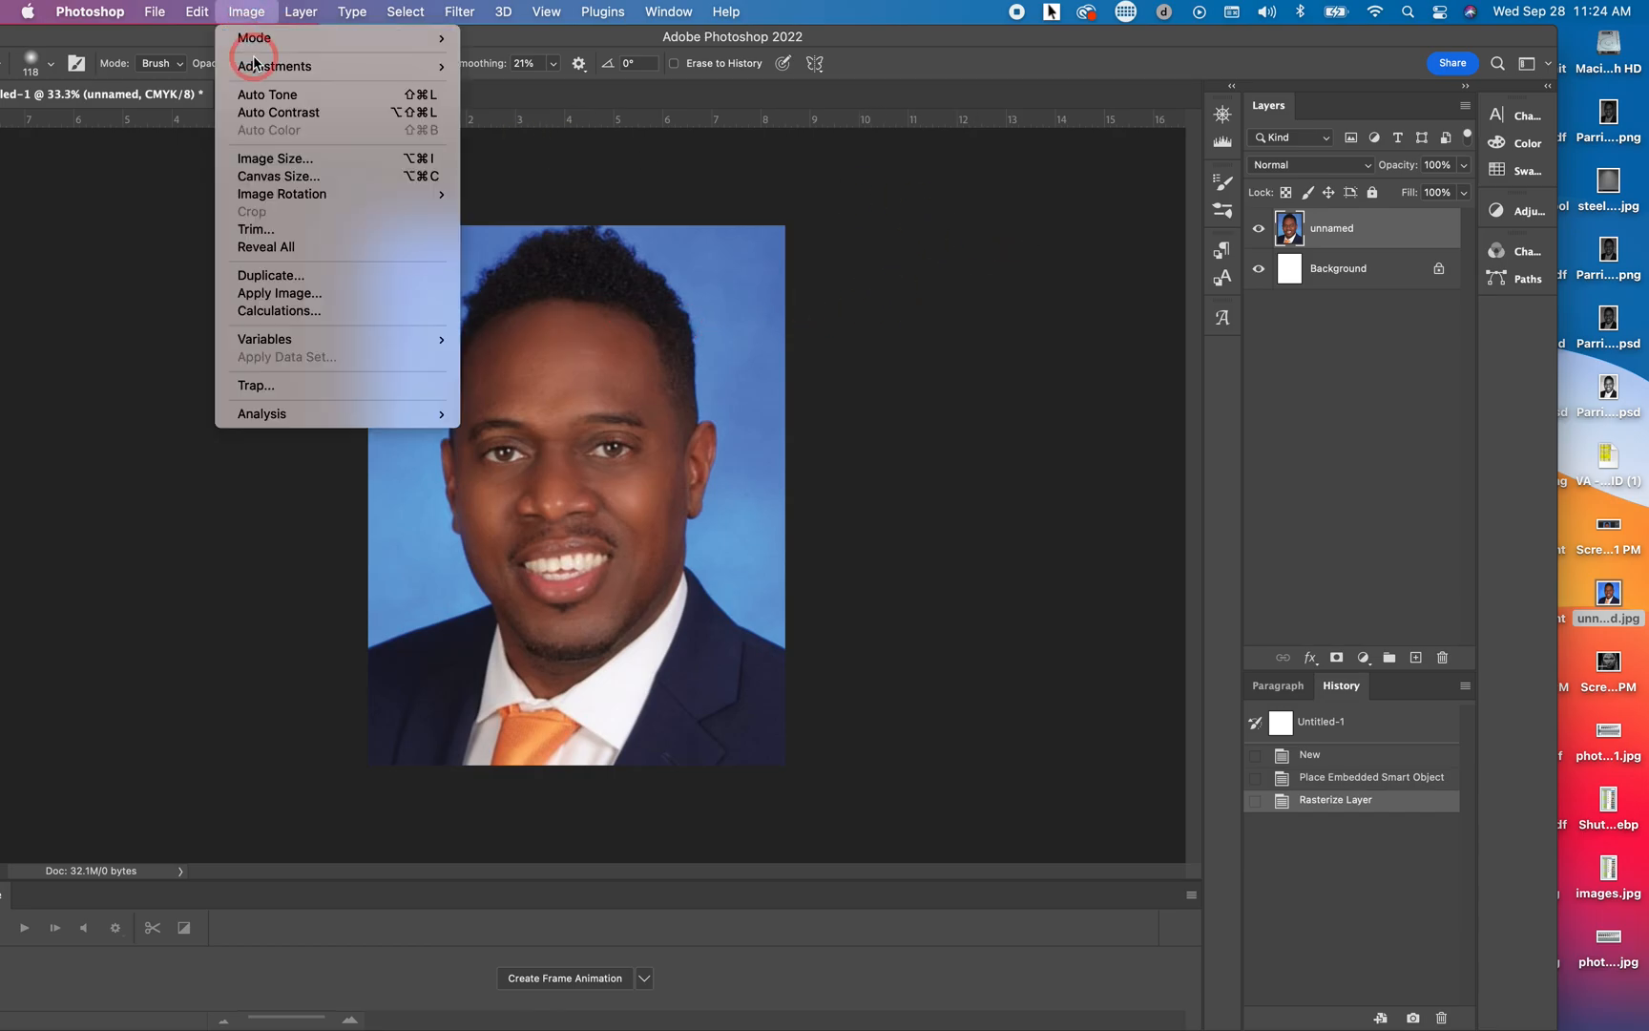
mouse_move(256, 67)
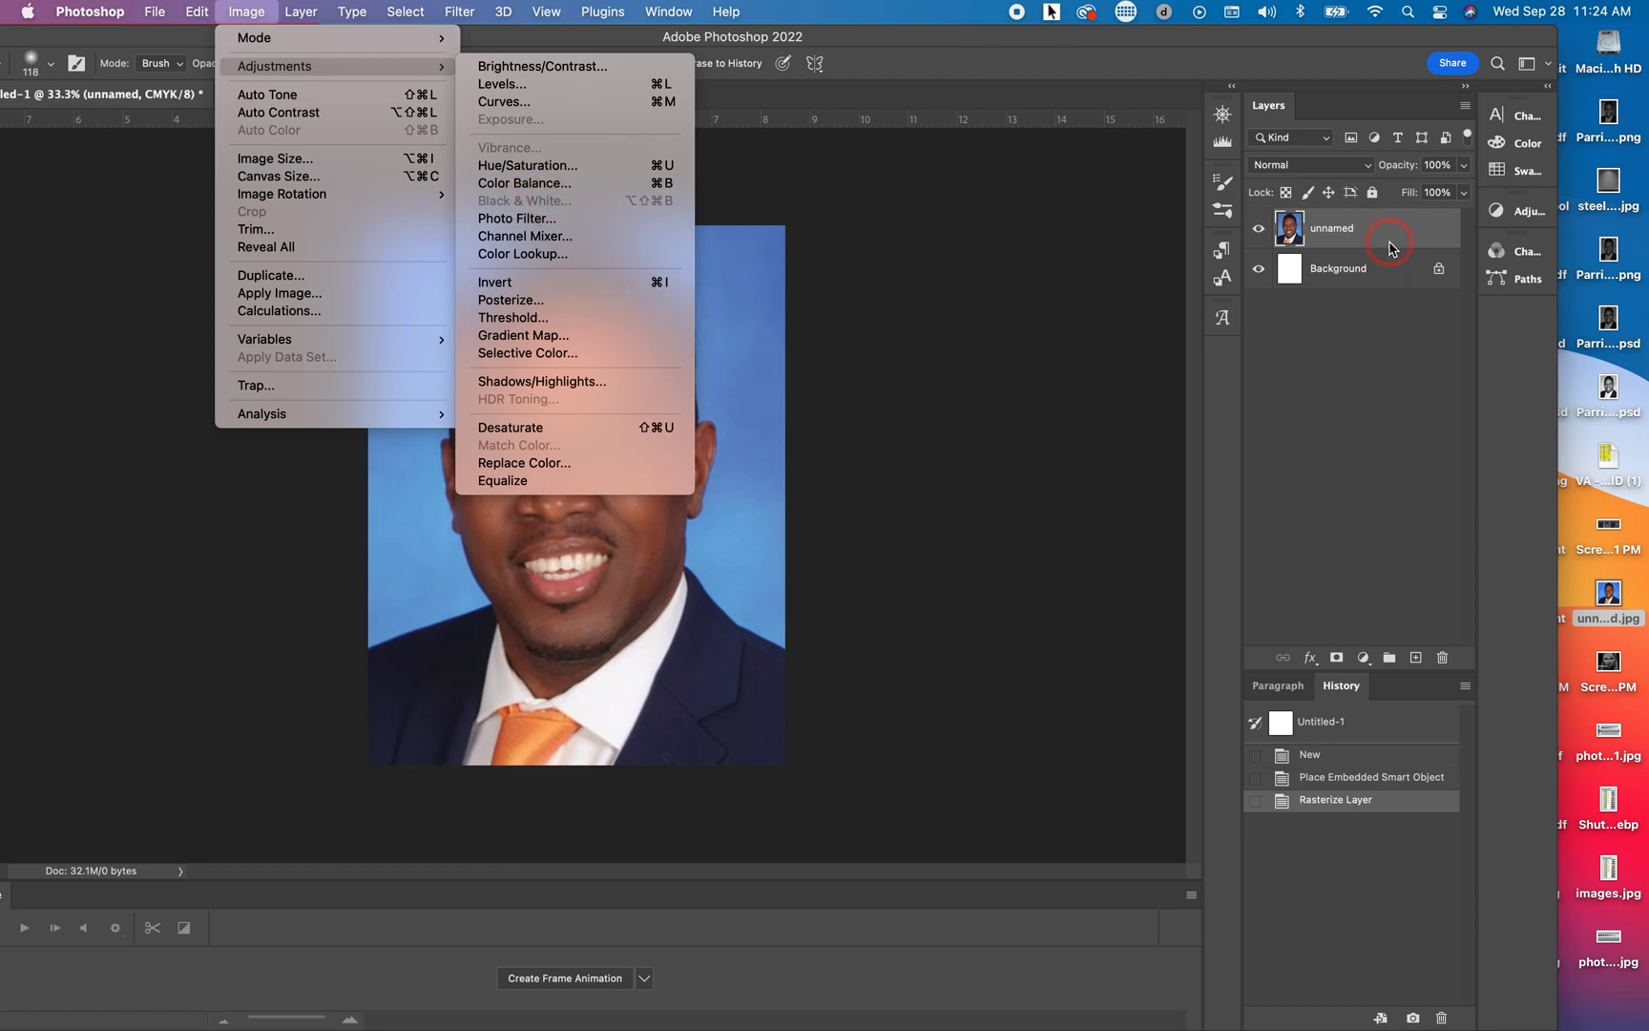
left_click(1389, 248)
Merge the portrait layer with the white Background layer and convert the merged background into a regular, unlocked layer
left_click(1405, 271)
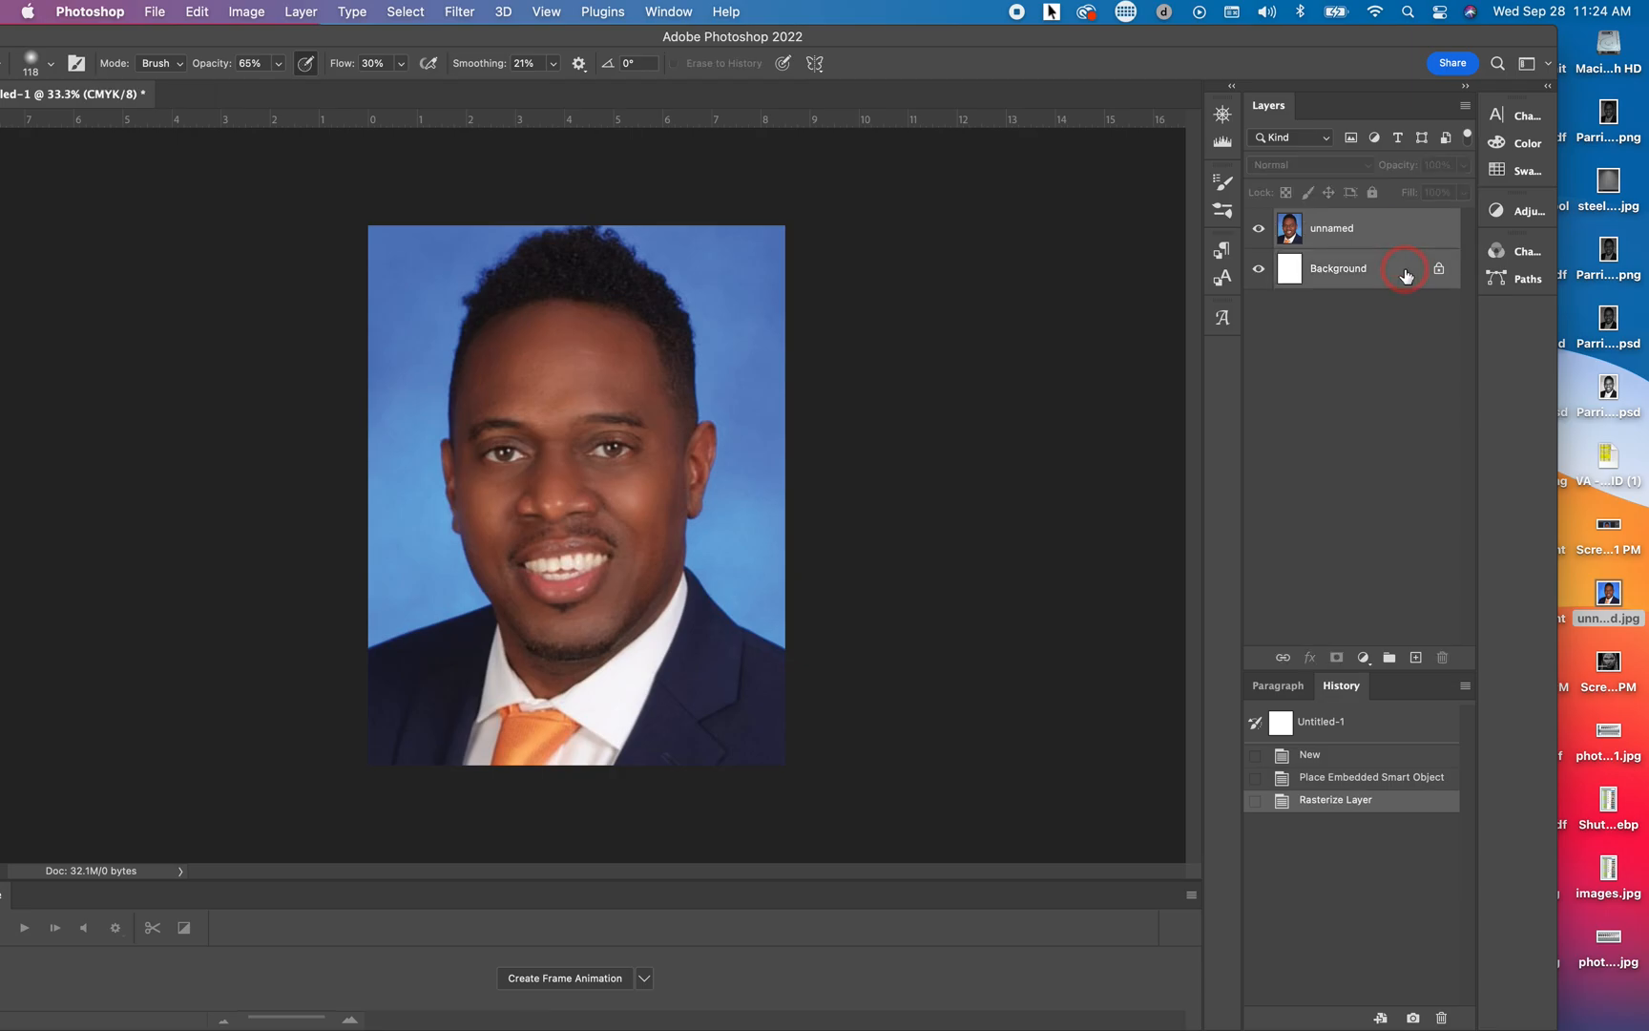
left_click(1399, 231)
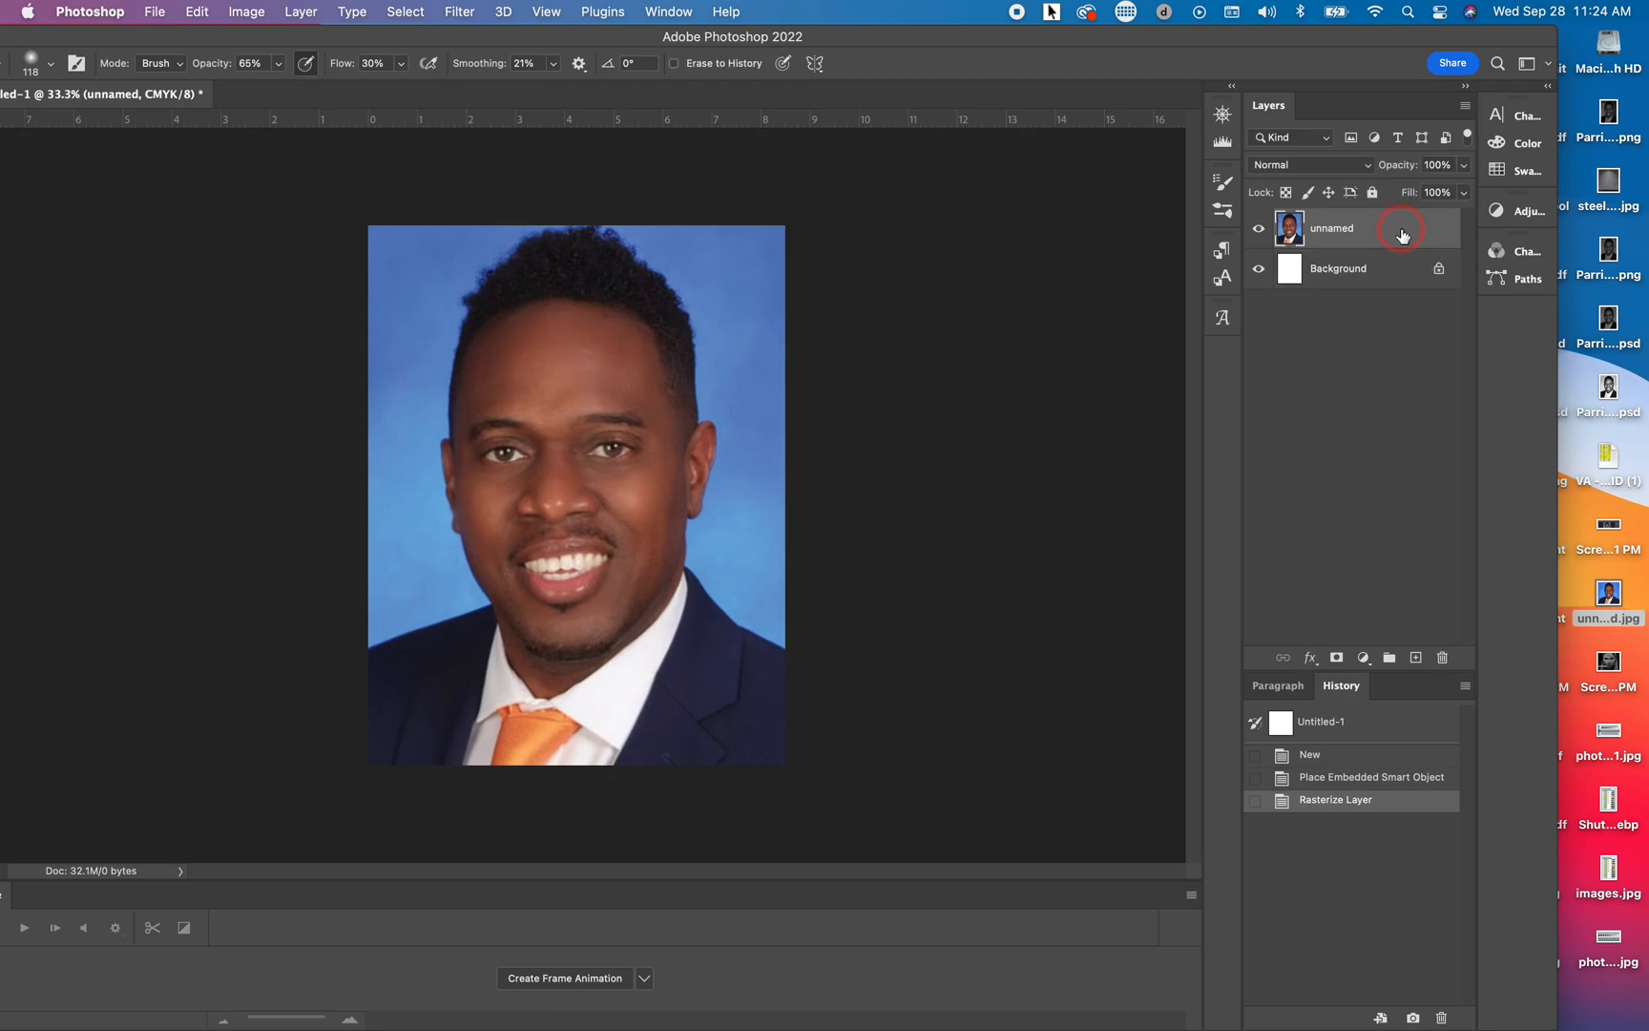
left_click(1400, 271)
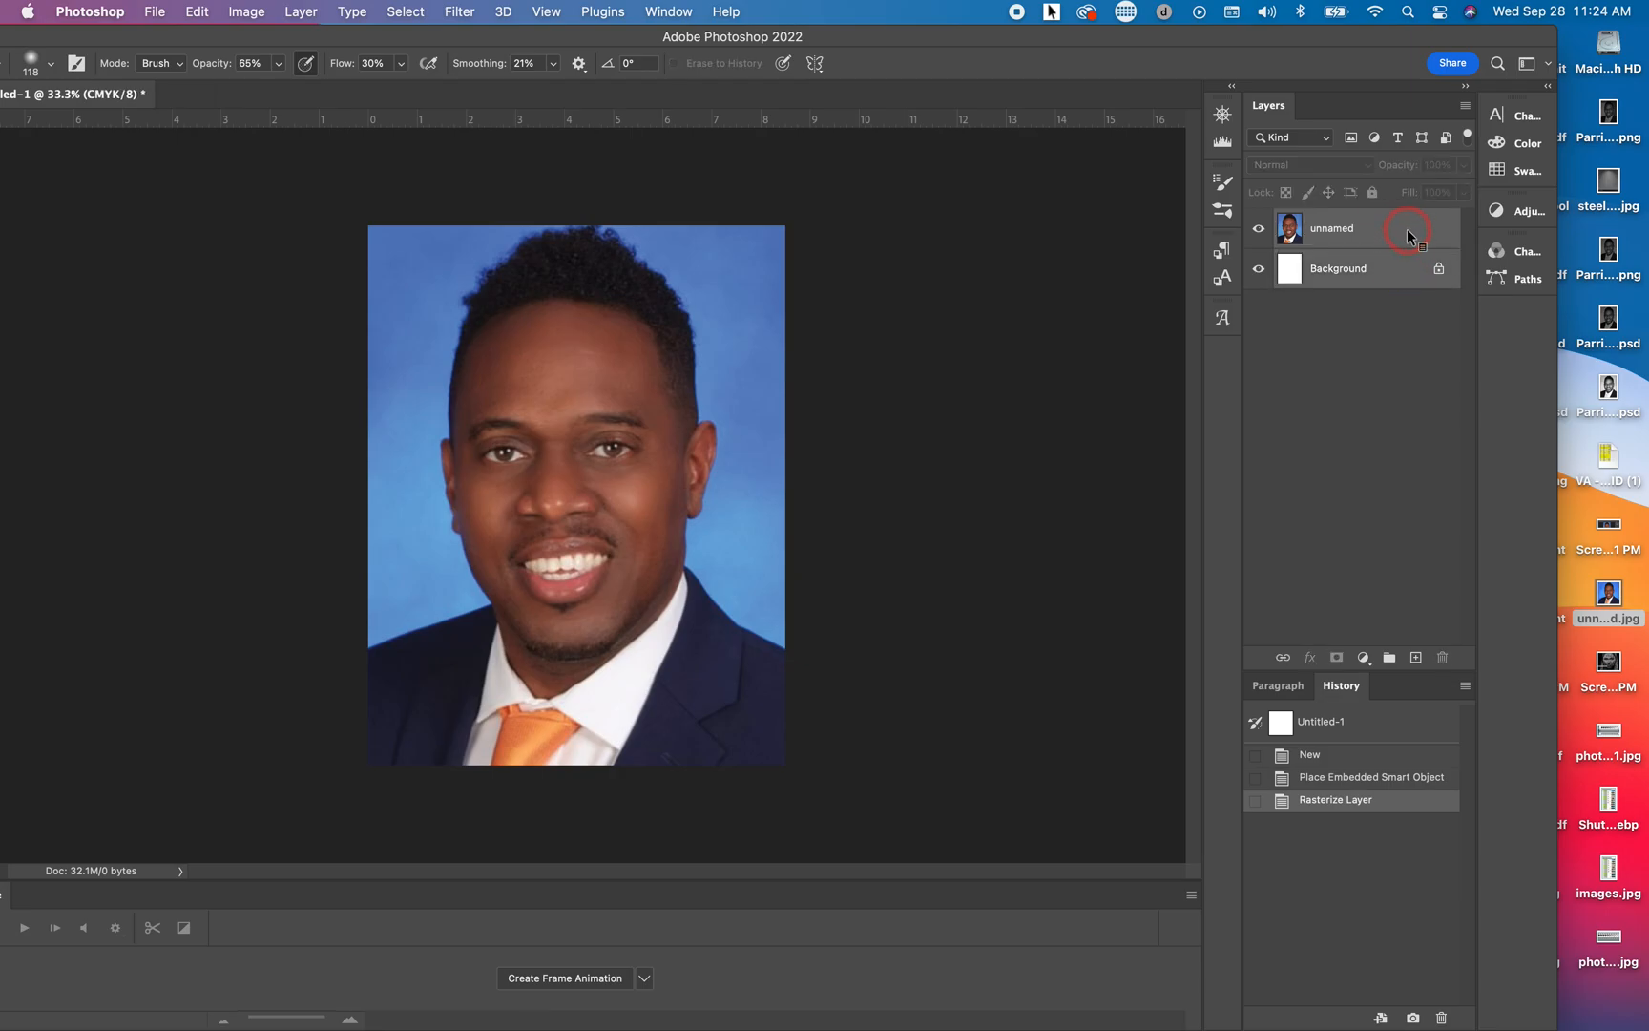
right_click(1407, 236)
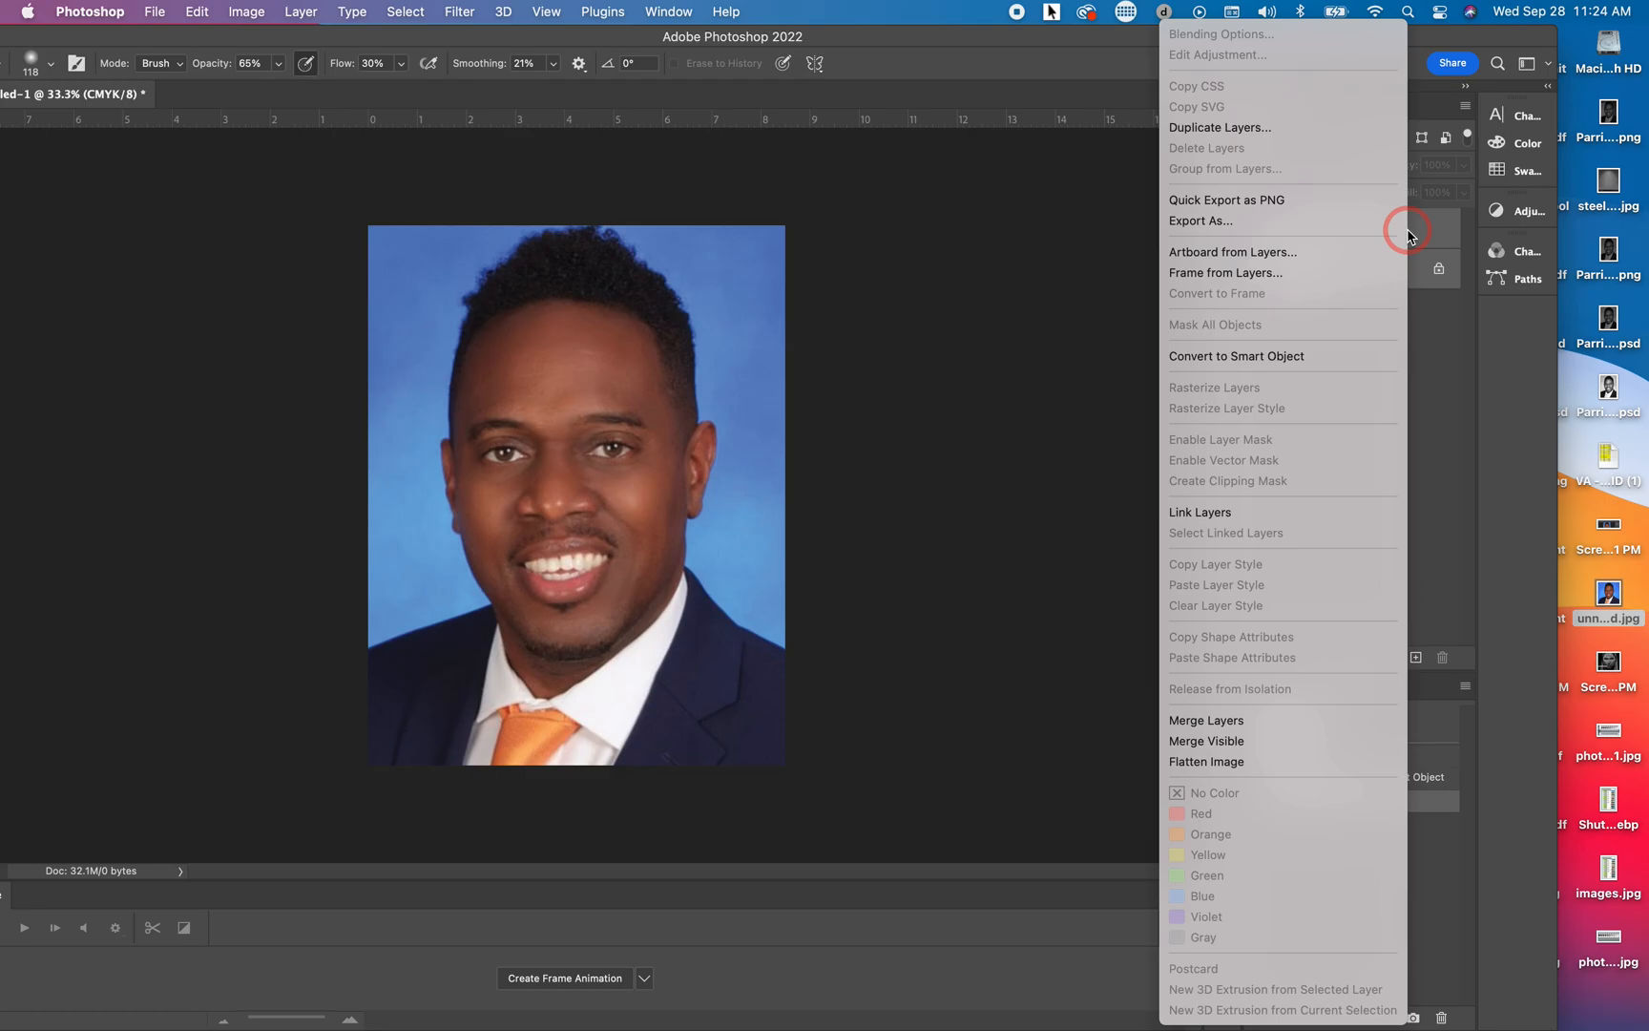
left_click(1260, 723)
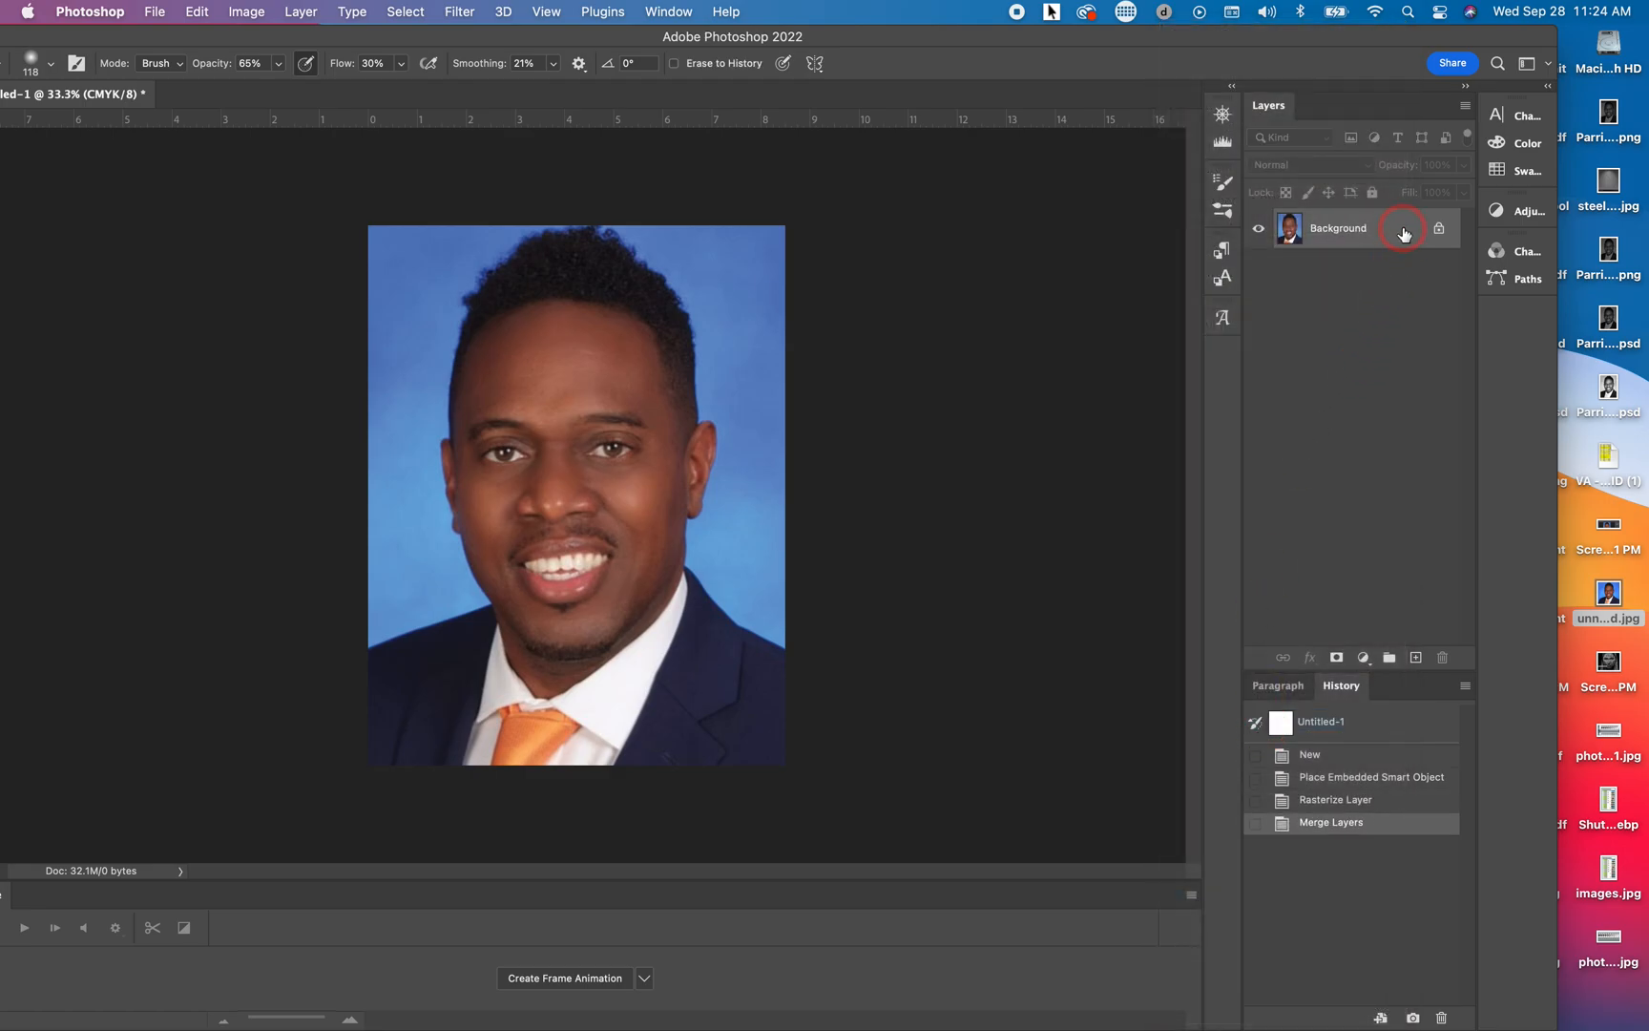
double_click(1403, 234)
left_click(997, 450)
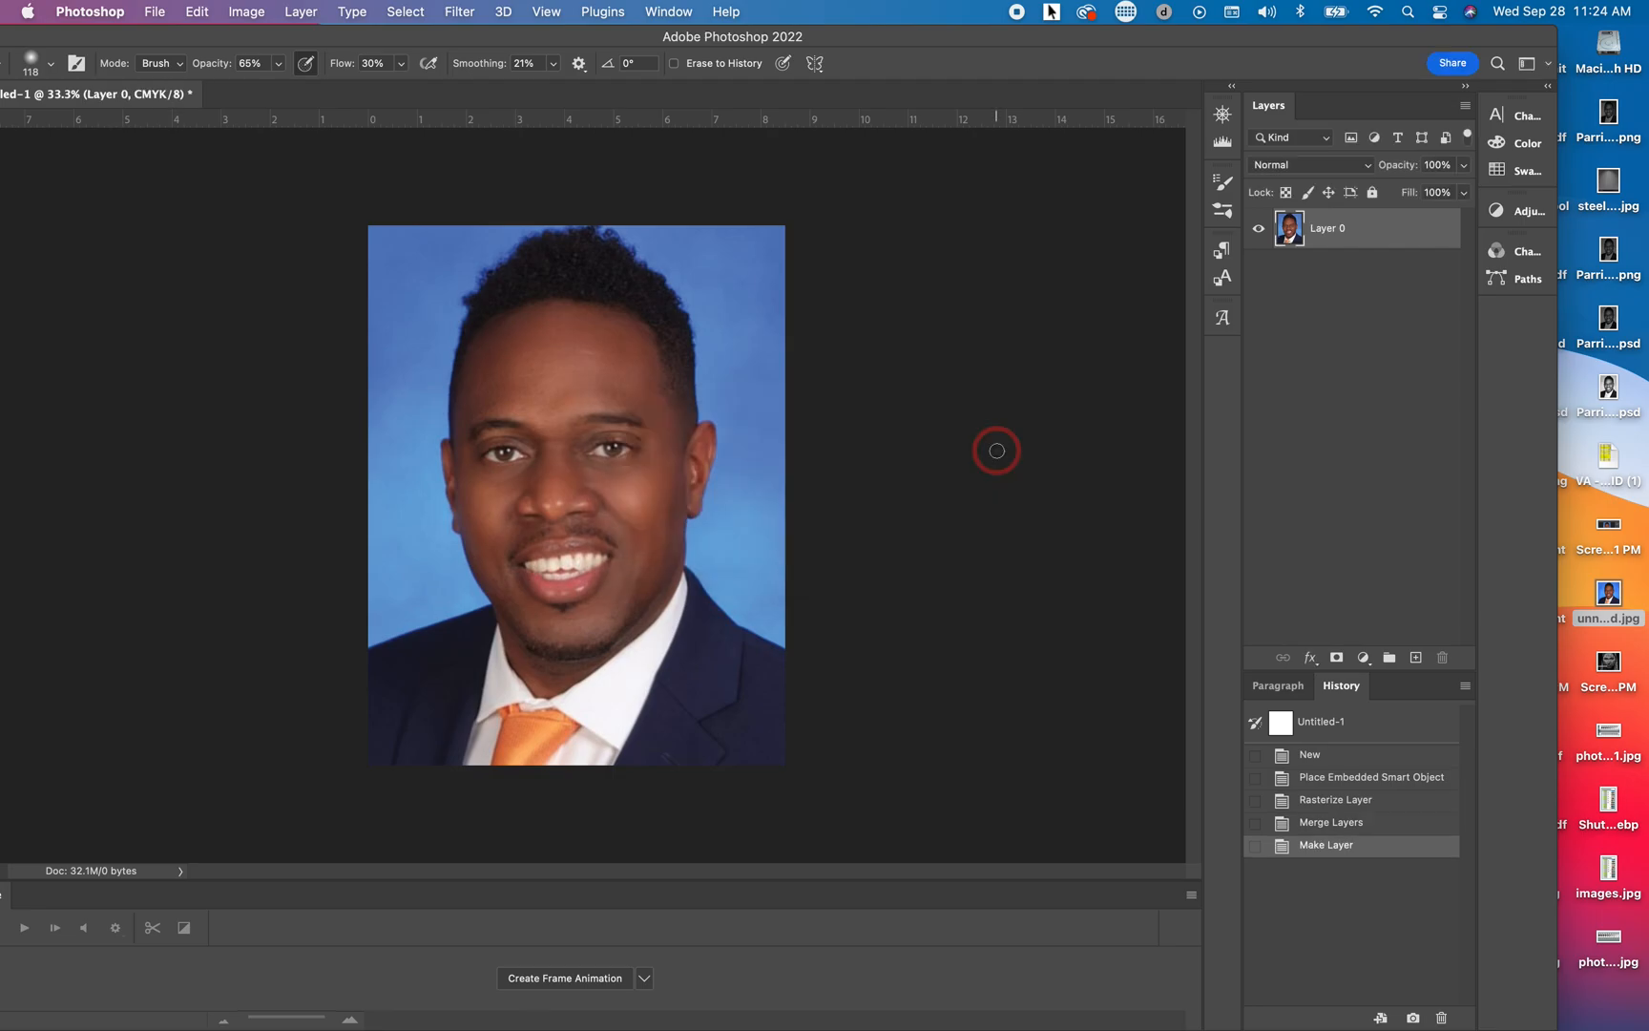
Convert the document's color mode from CMYK to Grayscale, discarding the color information
left_click(1391, 245)
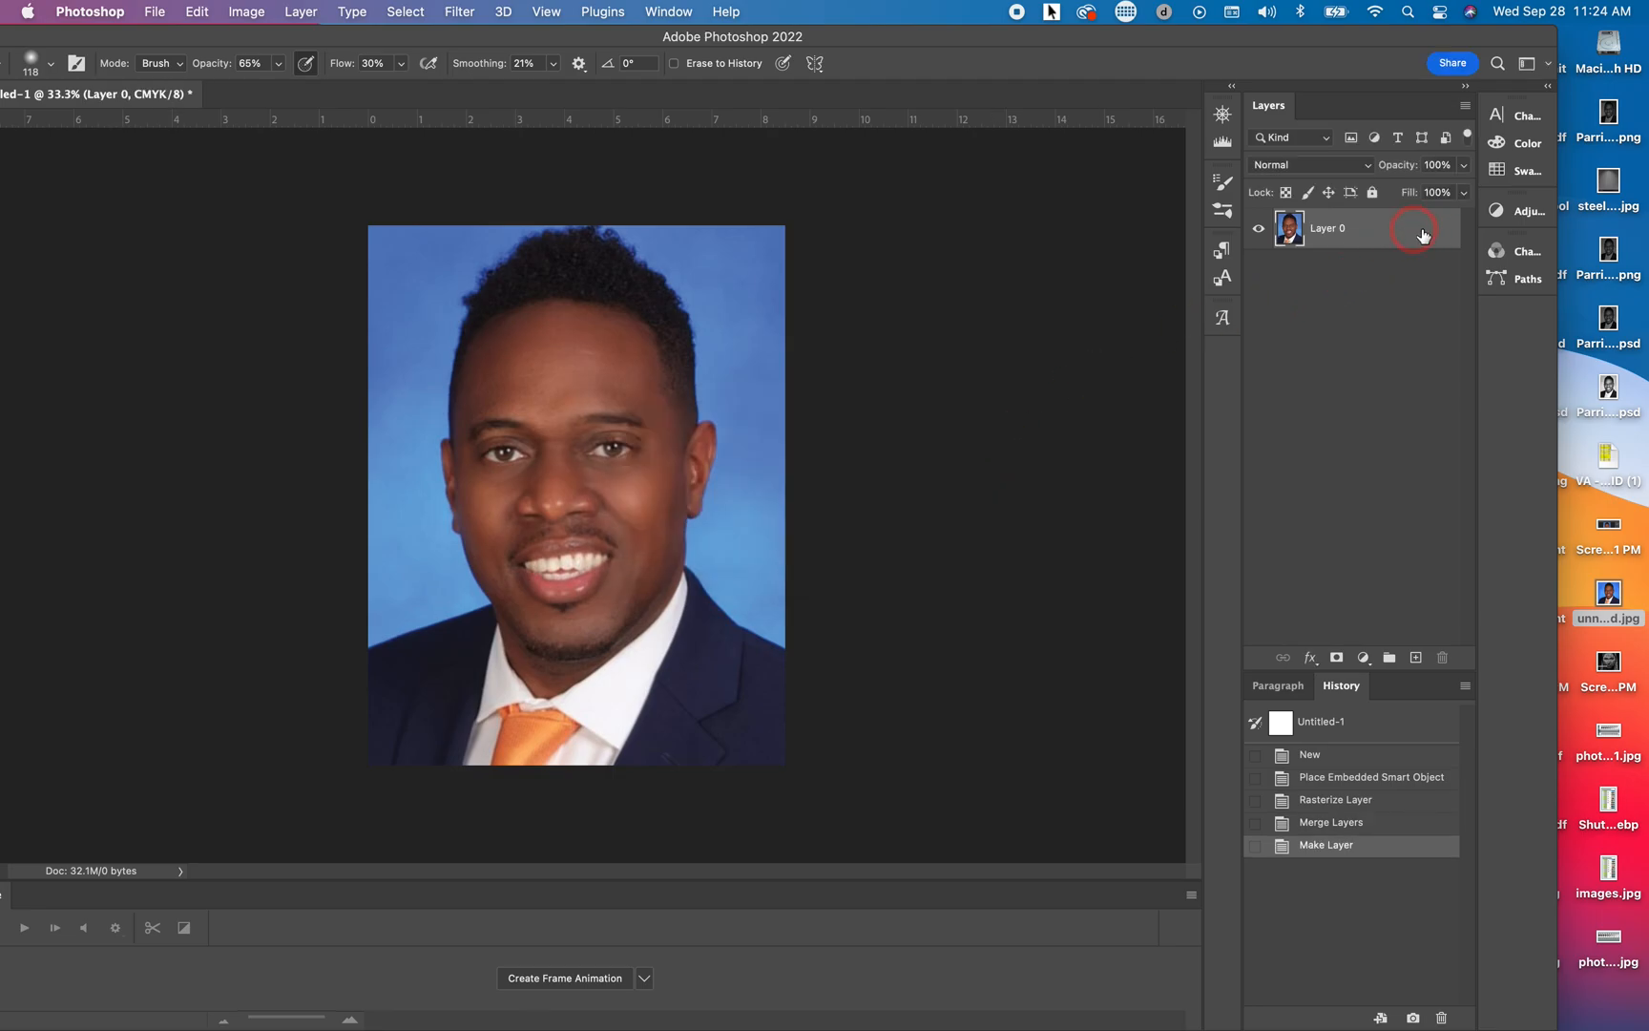
left_click(202, 74)
left_click(248, 12)
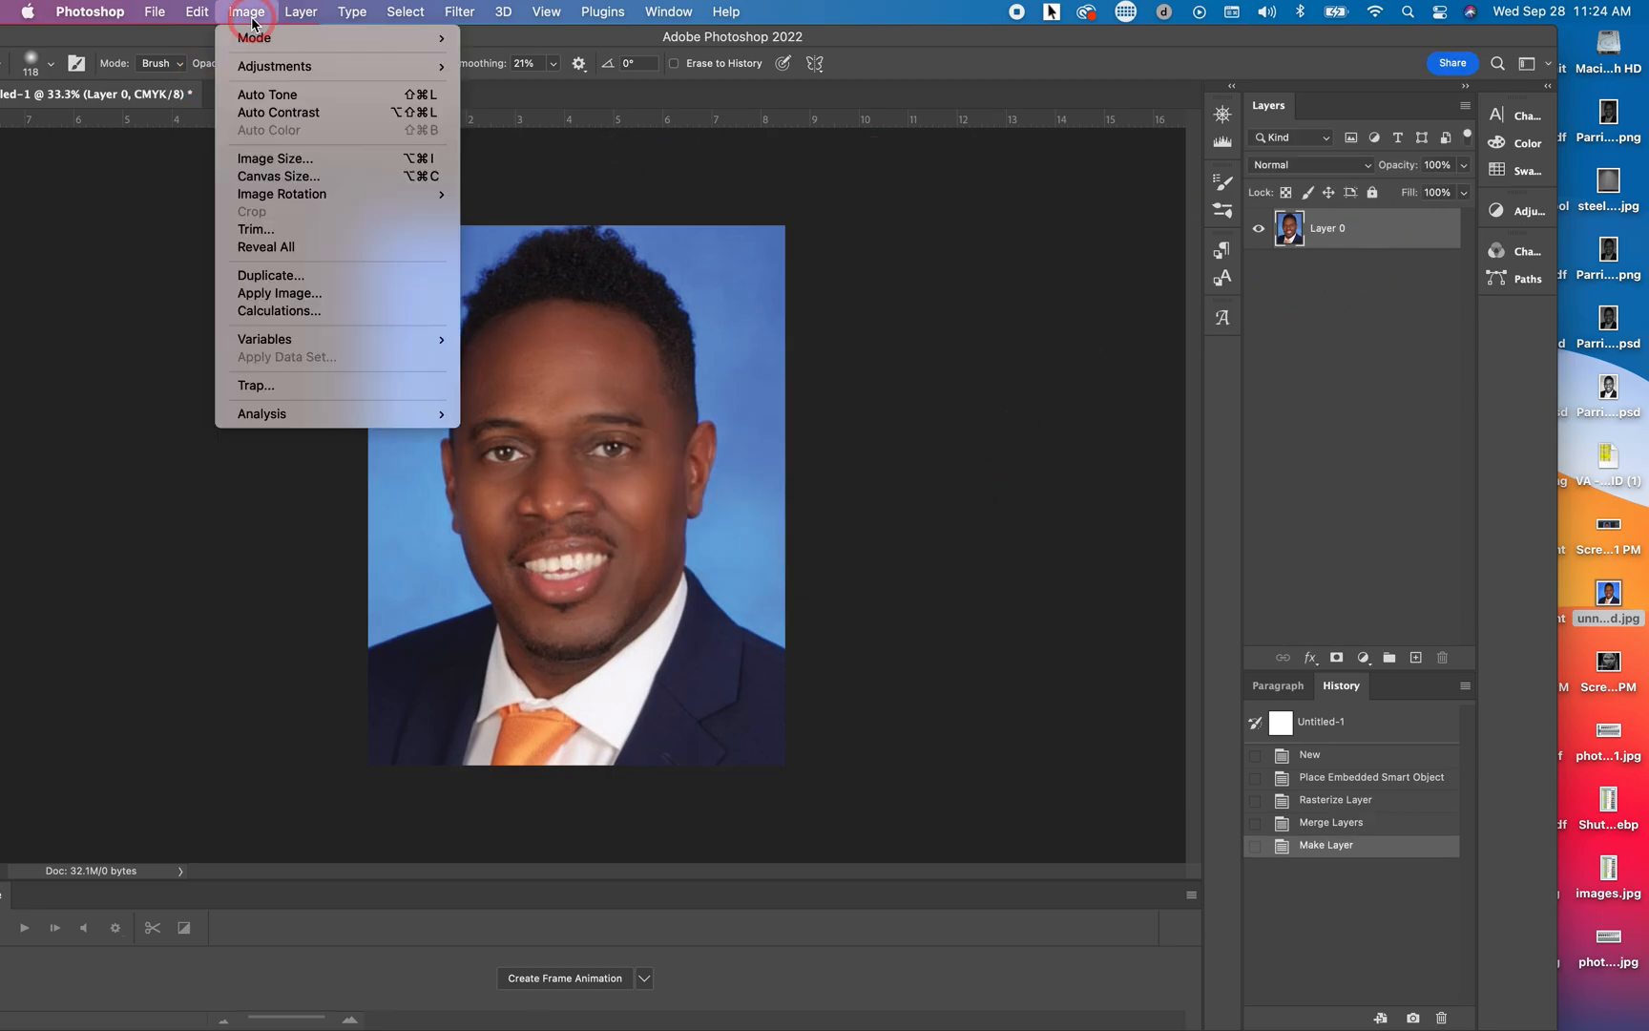
left_click(273, 68)
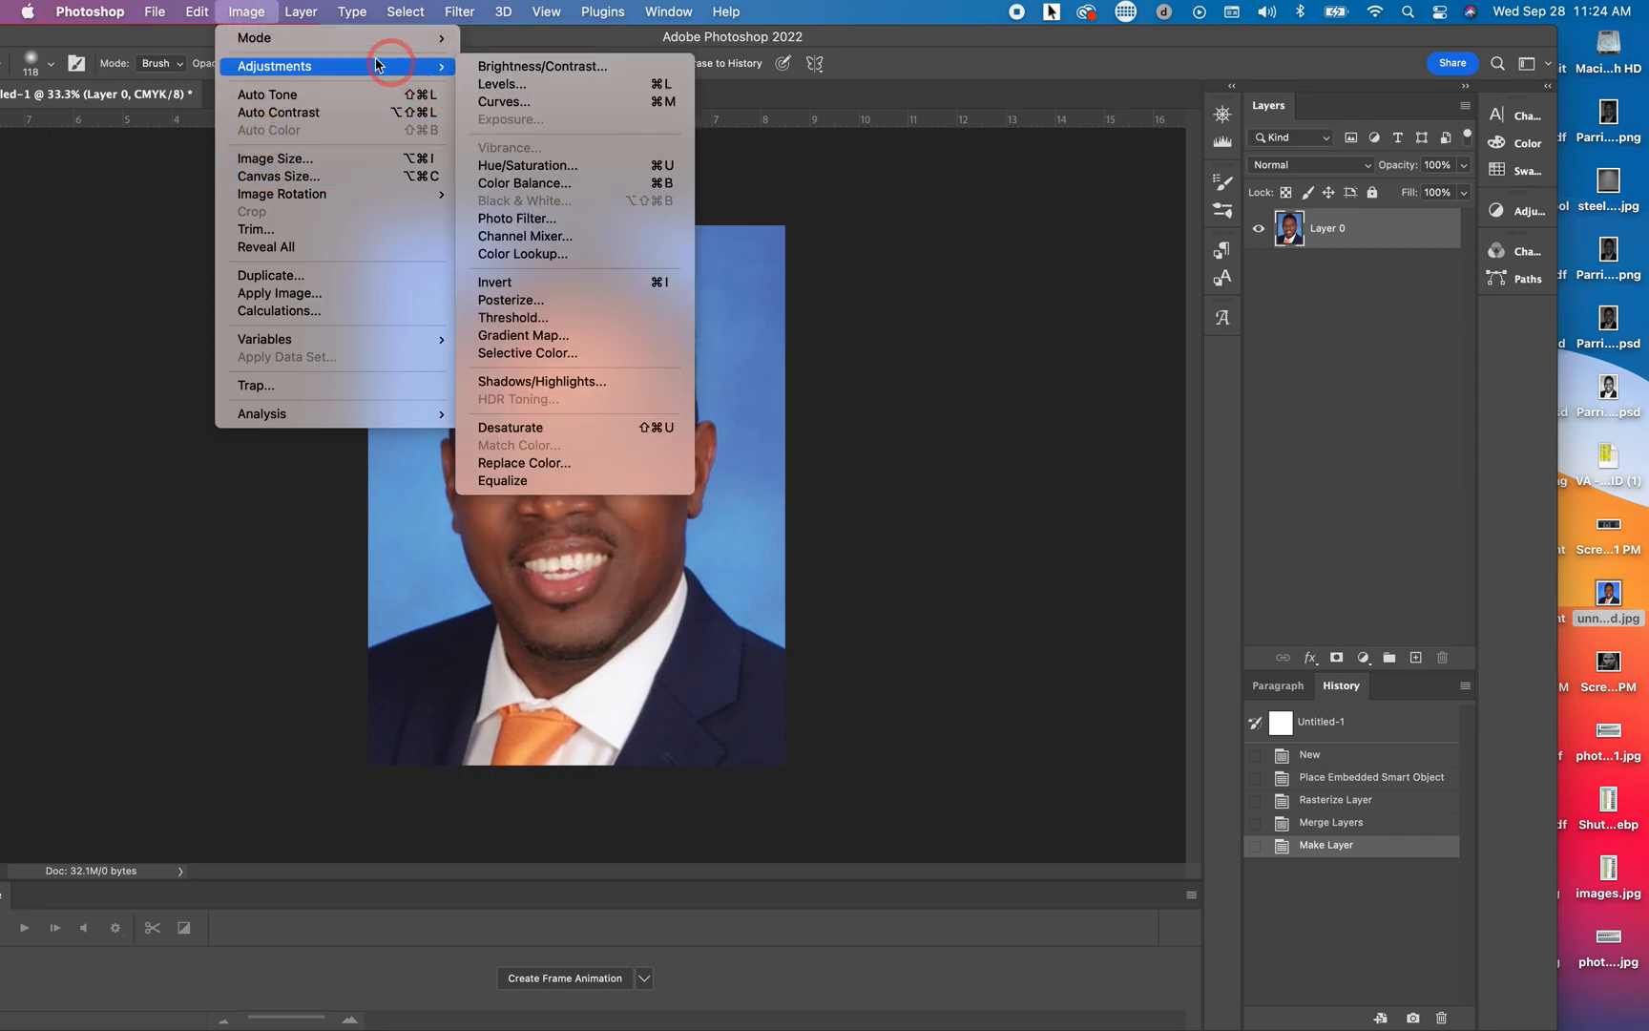
mouse_move(317, 42)
left_click(517, 58)
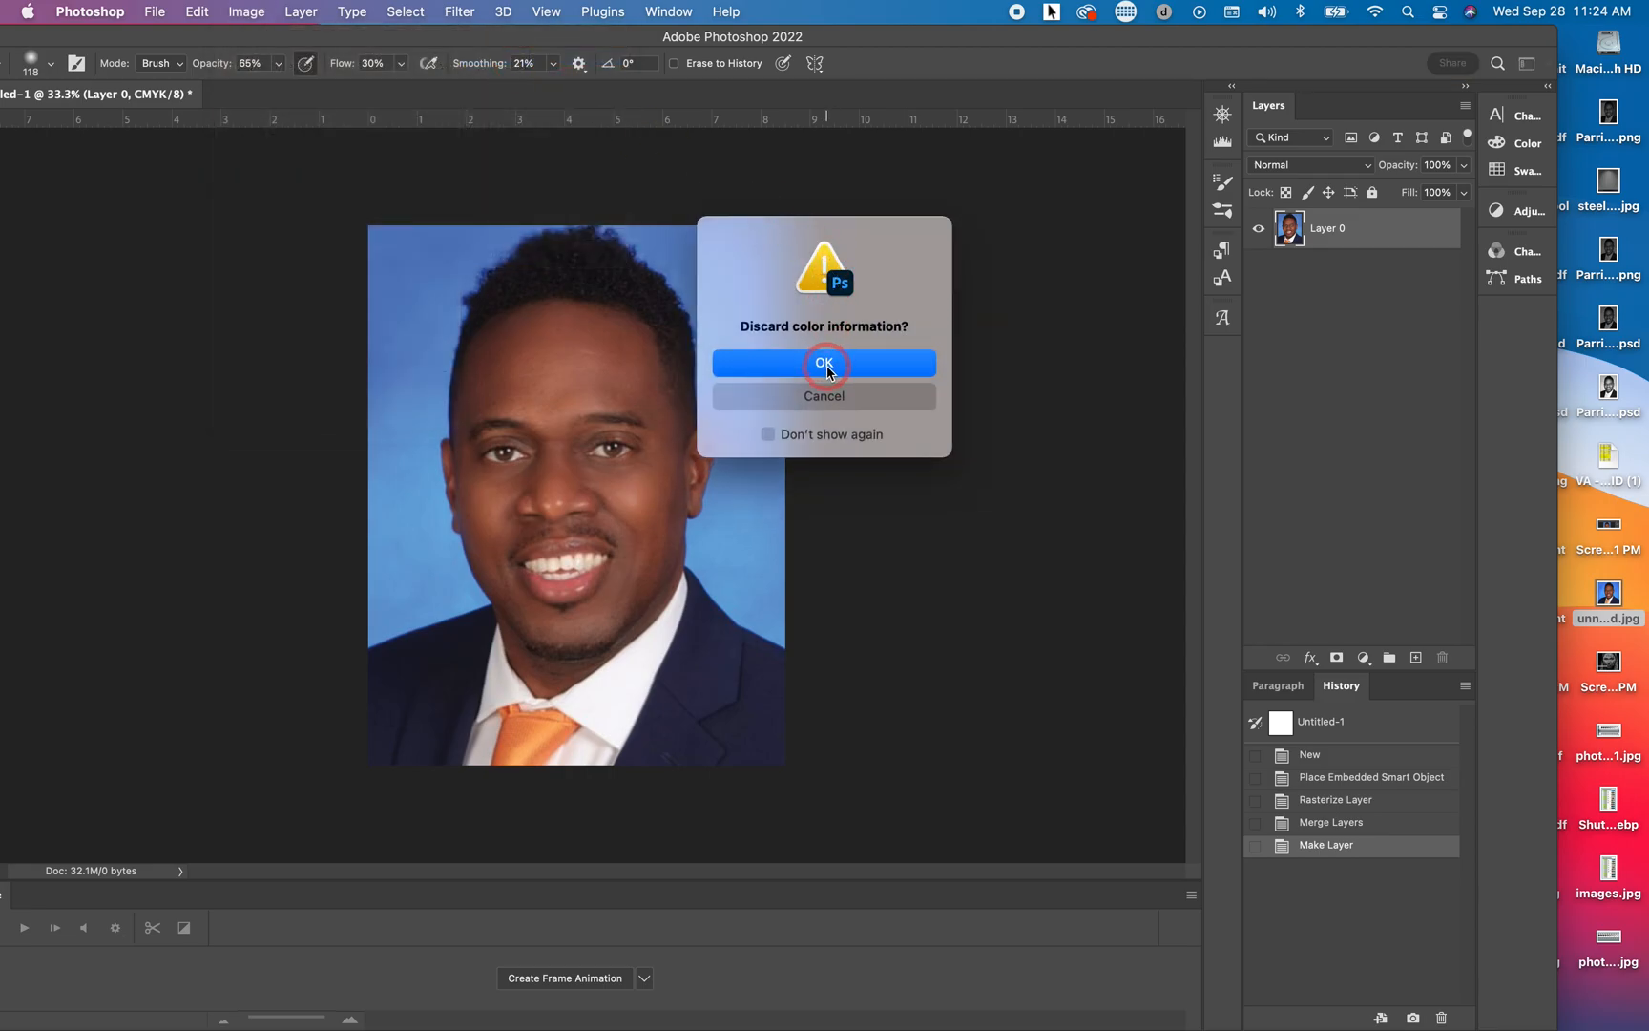
left_click(825, 367)
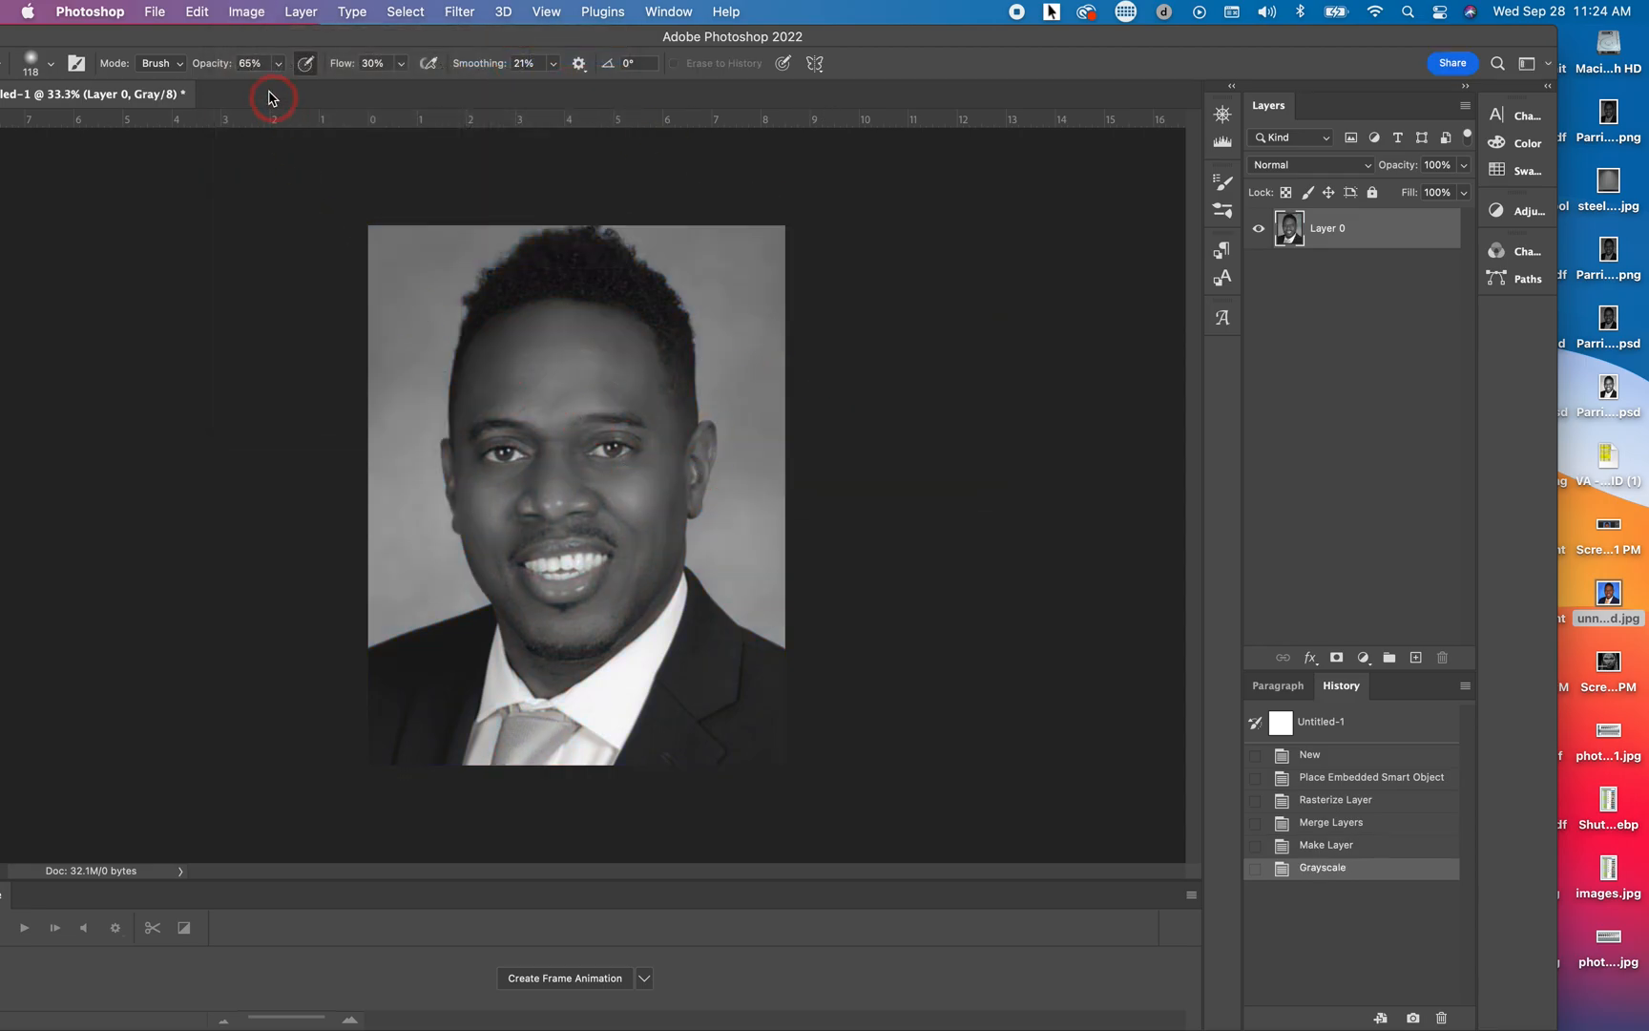
left_click(253, 17)
mouse_move(255, 38)
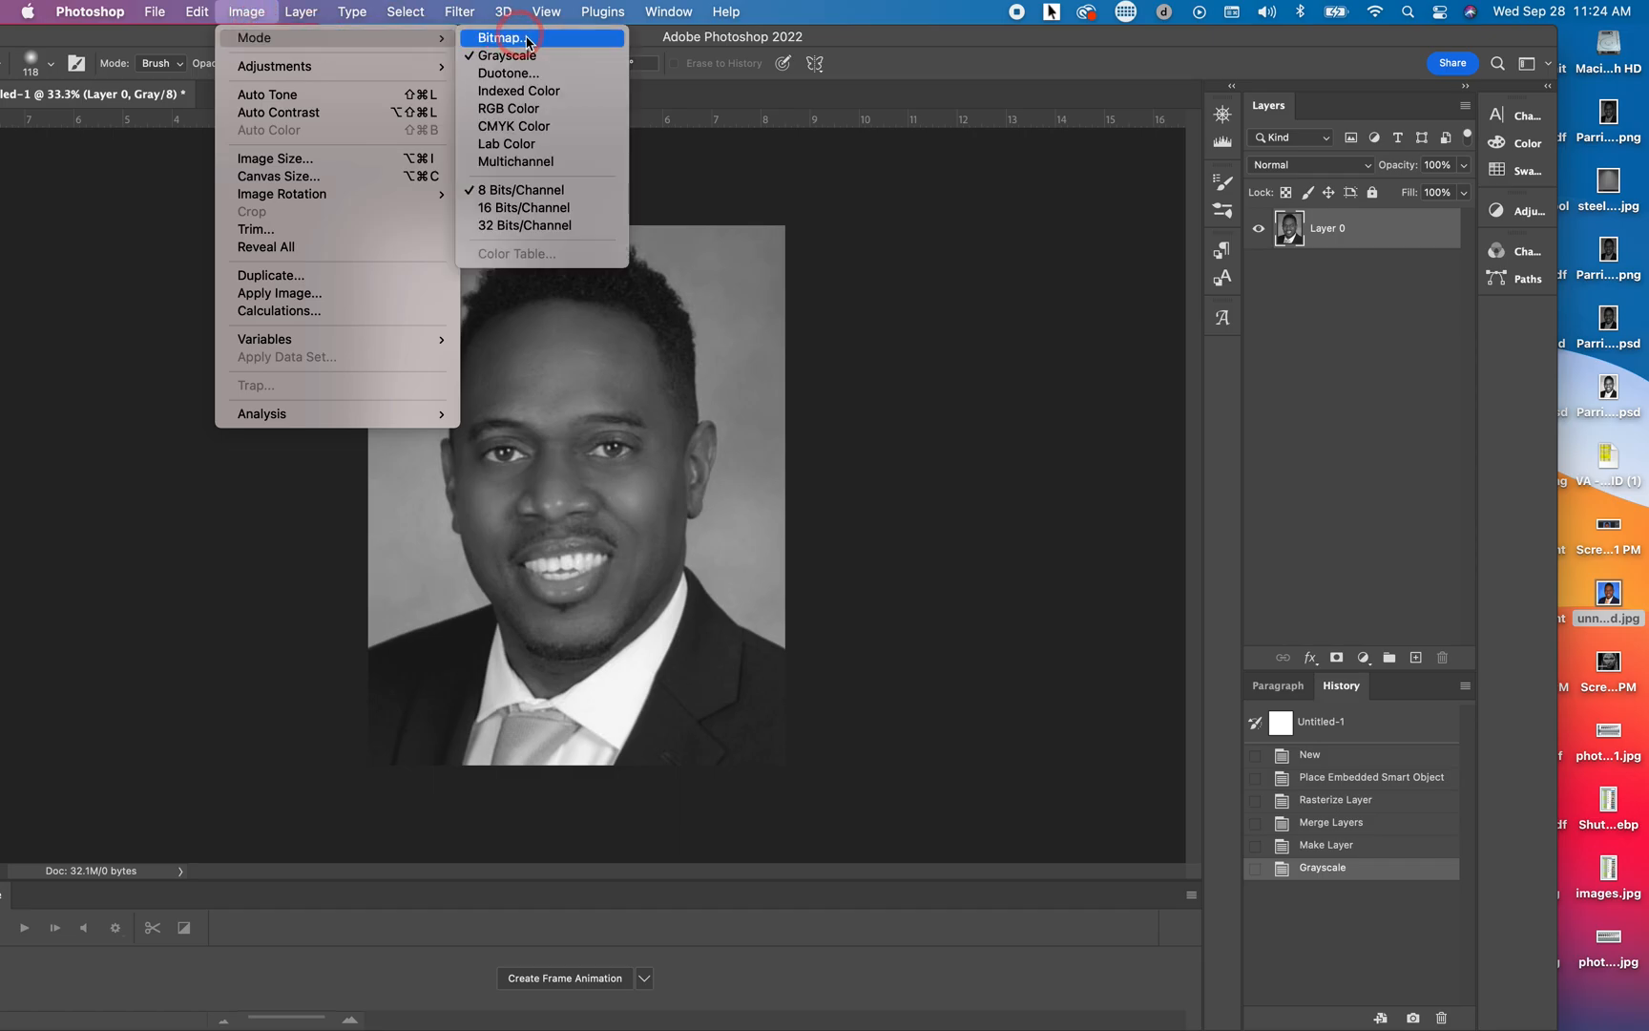
left_click(939, 189)
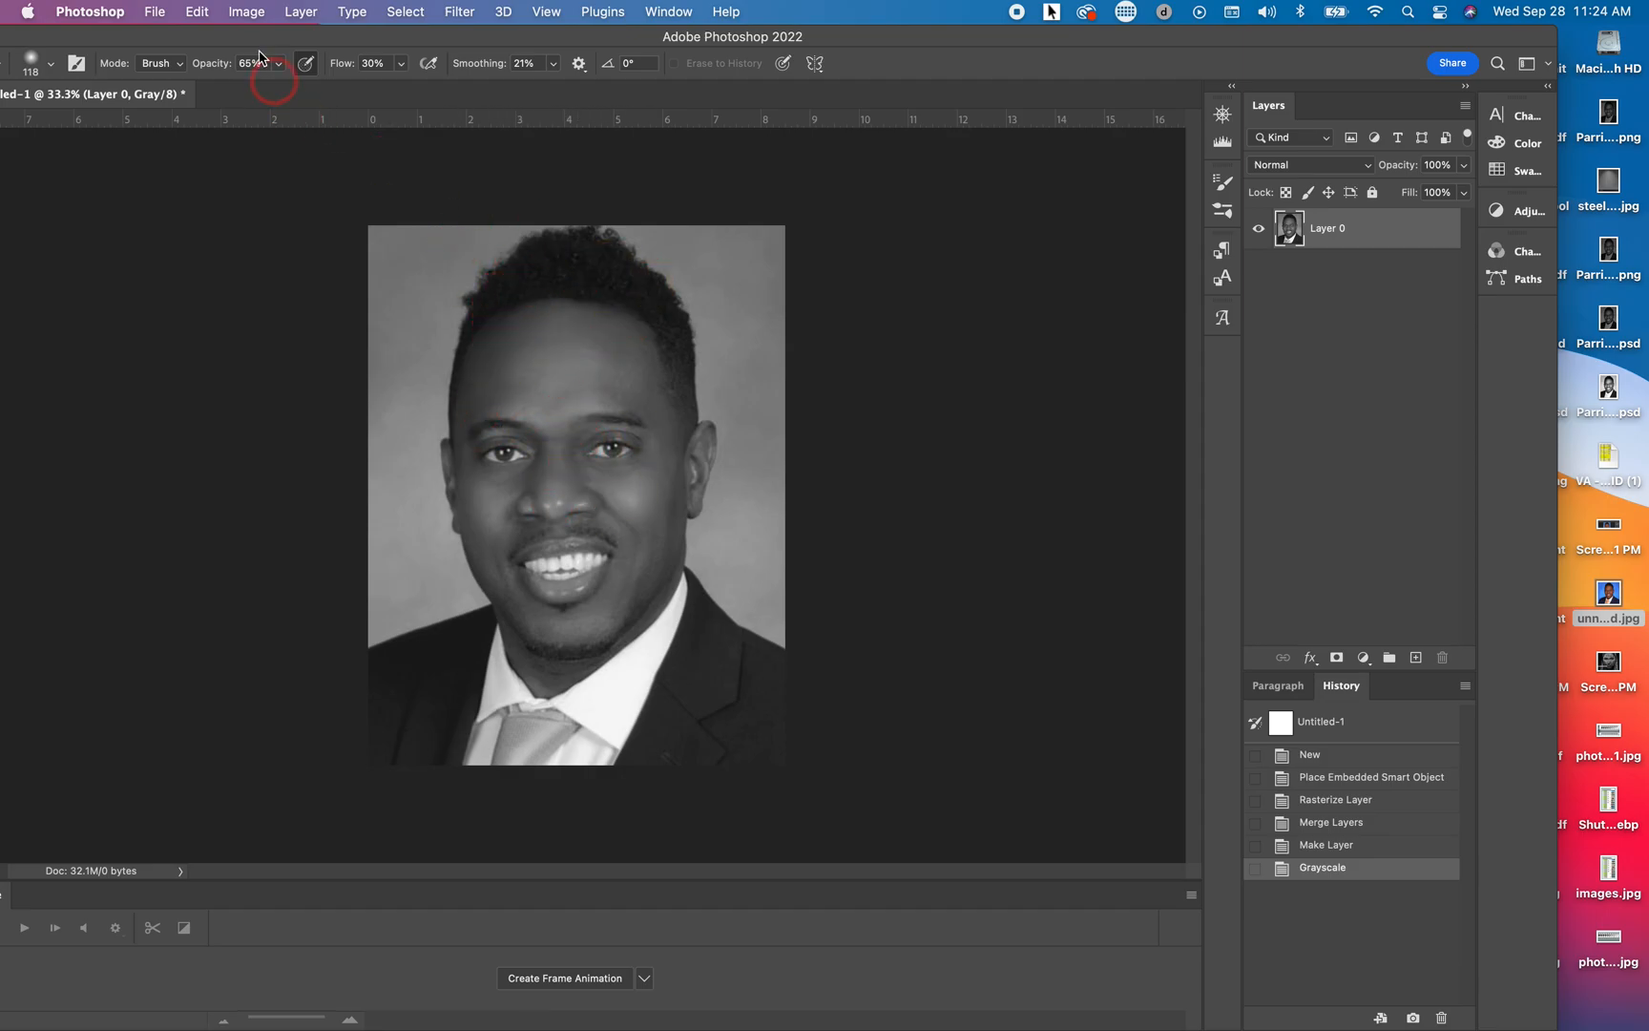
Apply a Brightness/Contrast adjustment to the grayscale portrait with brightness 44 and contrast 76
left_click(245, 13)
mouse_move(253, 65)
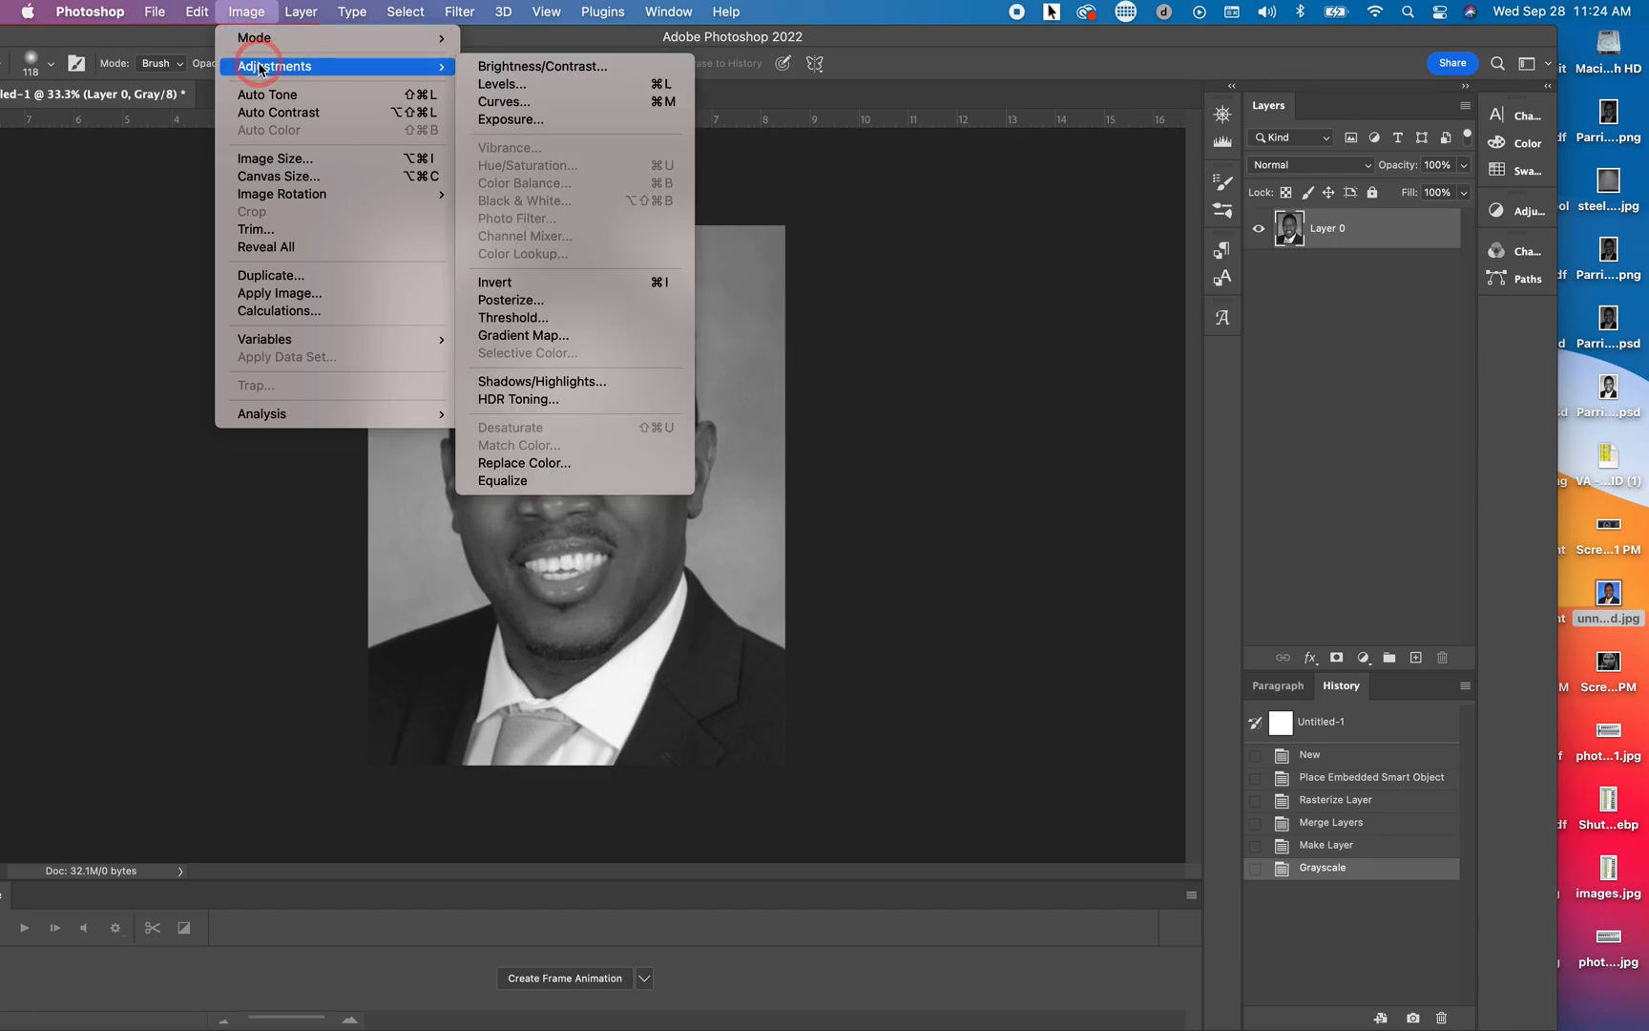
left_click(540, 68)
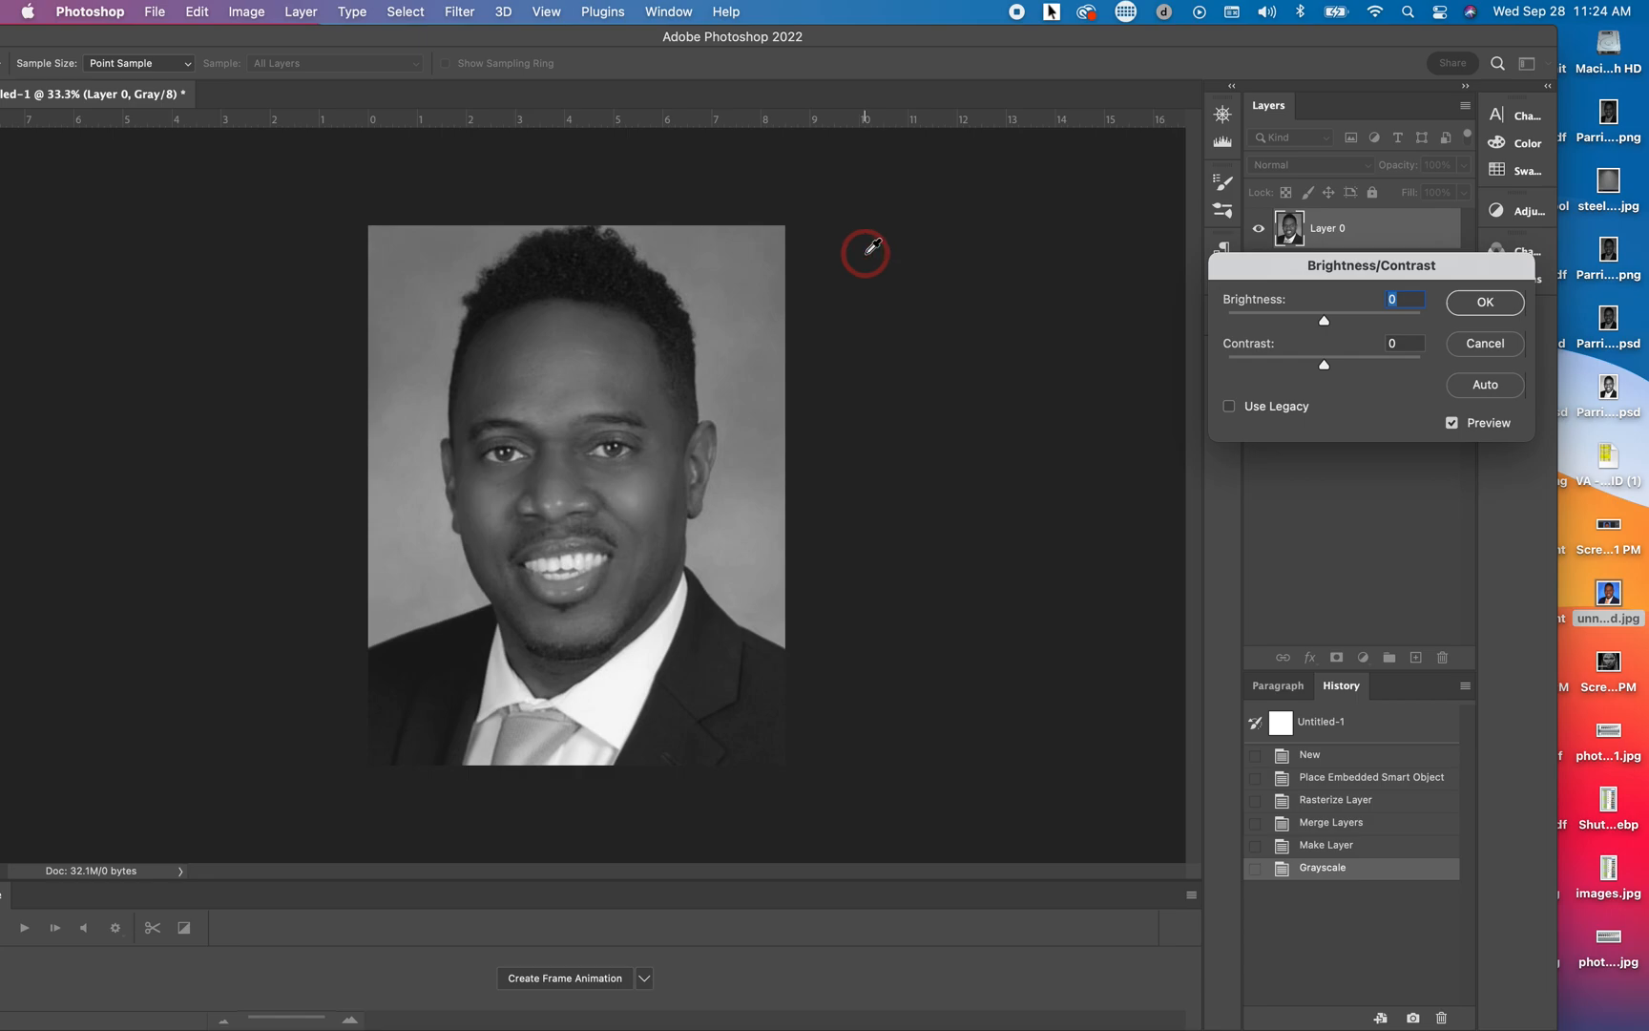
left_click_drag(1327, 323, 1338, 322)
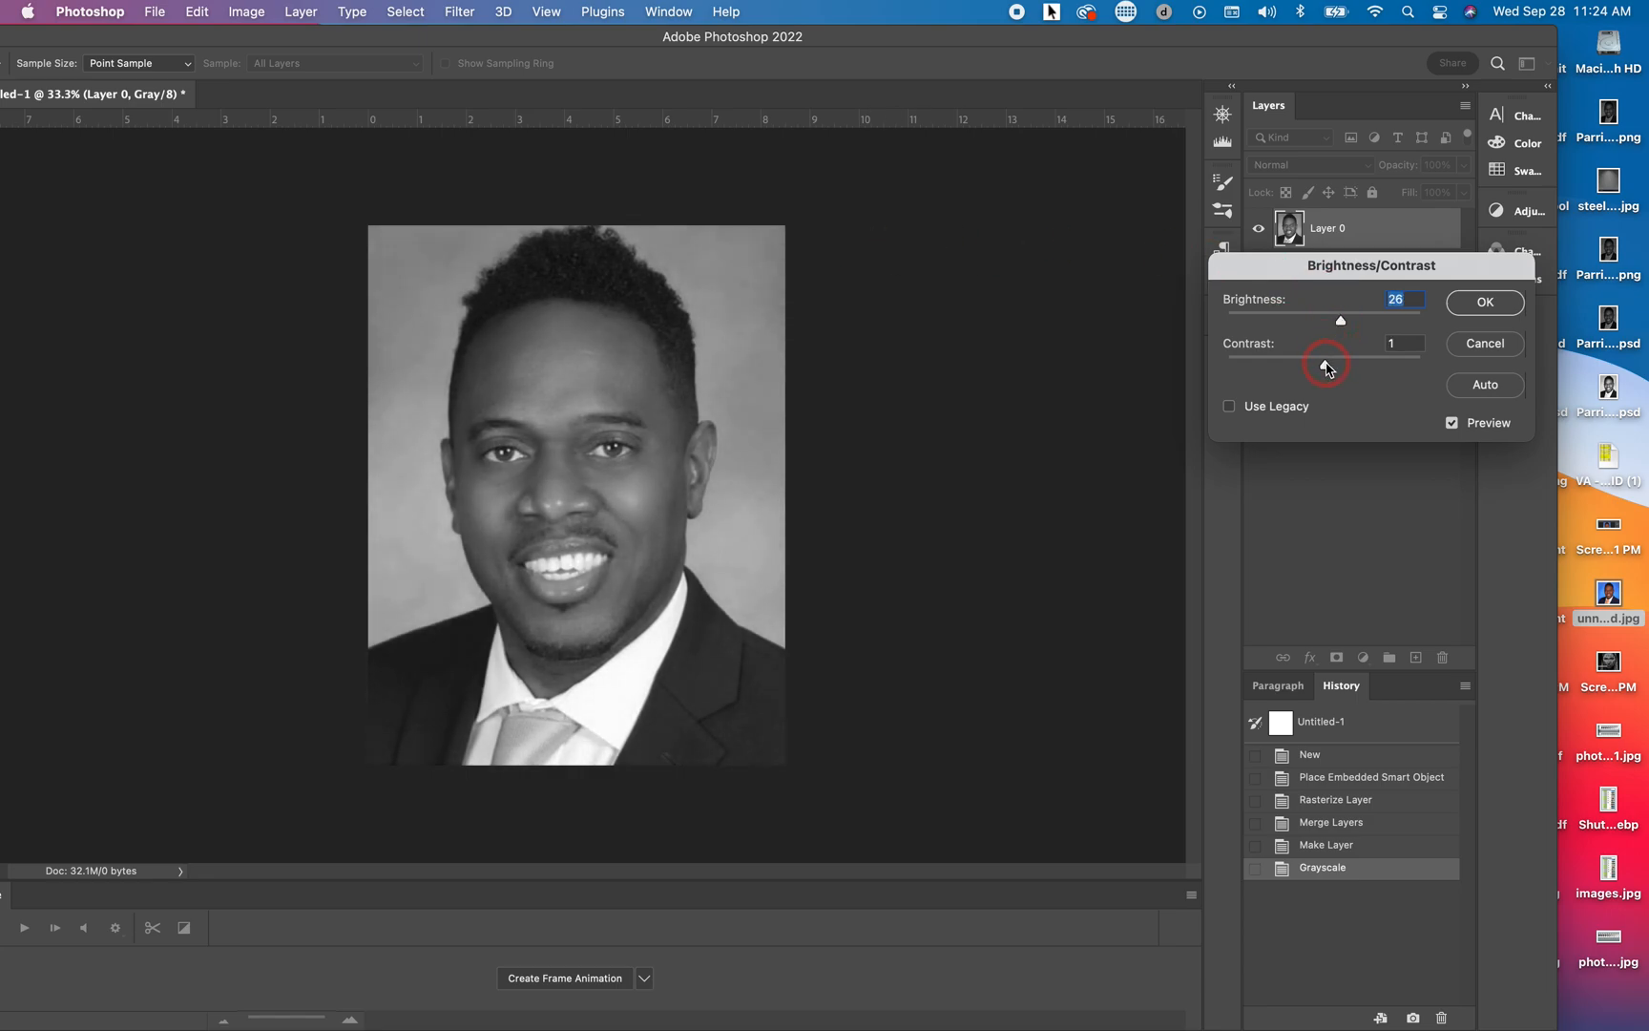
left_click_drag(1335, 367, 1399, 373)
left_click(1486, 305)
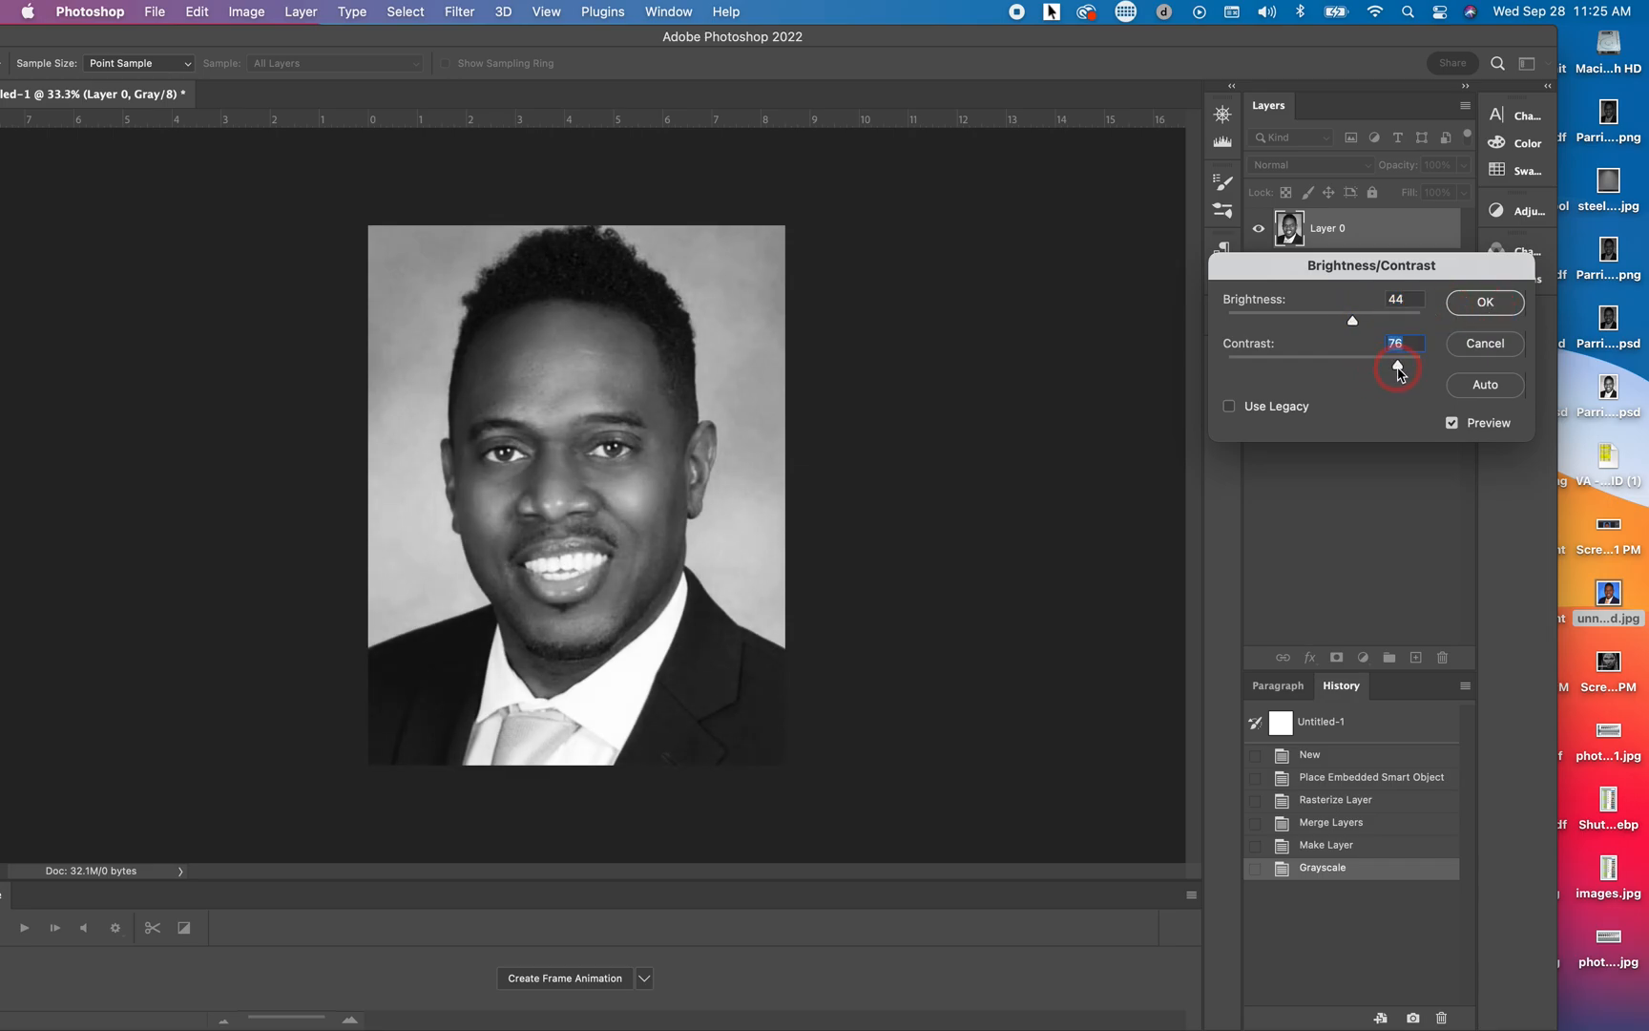
left_click(1485, 303)
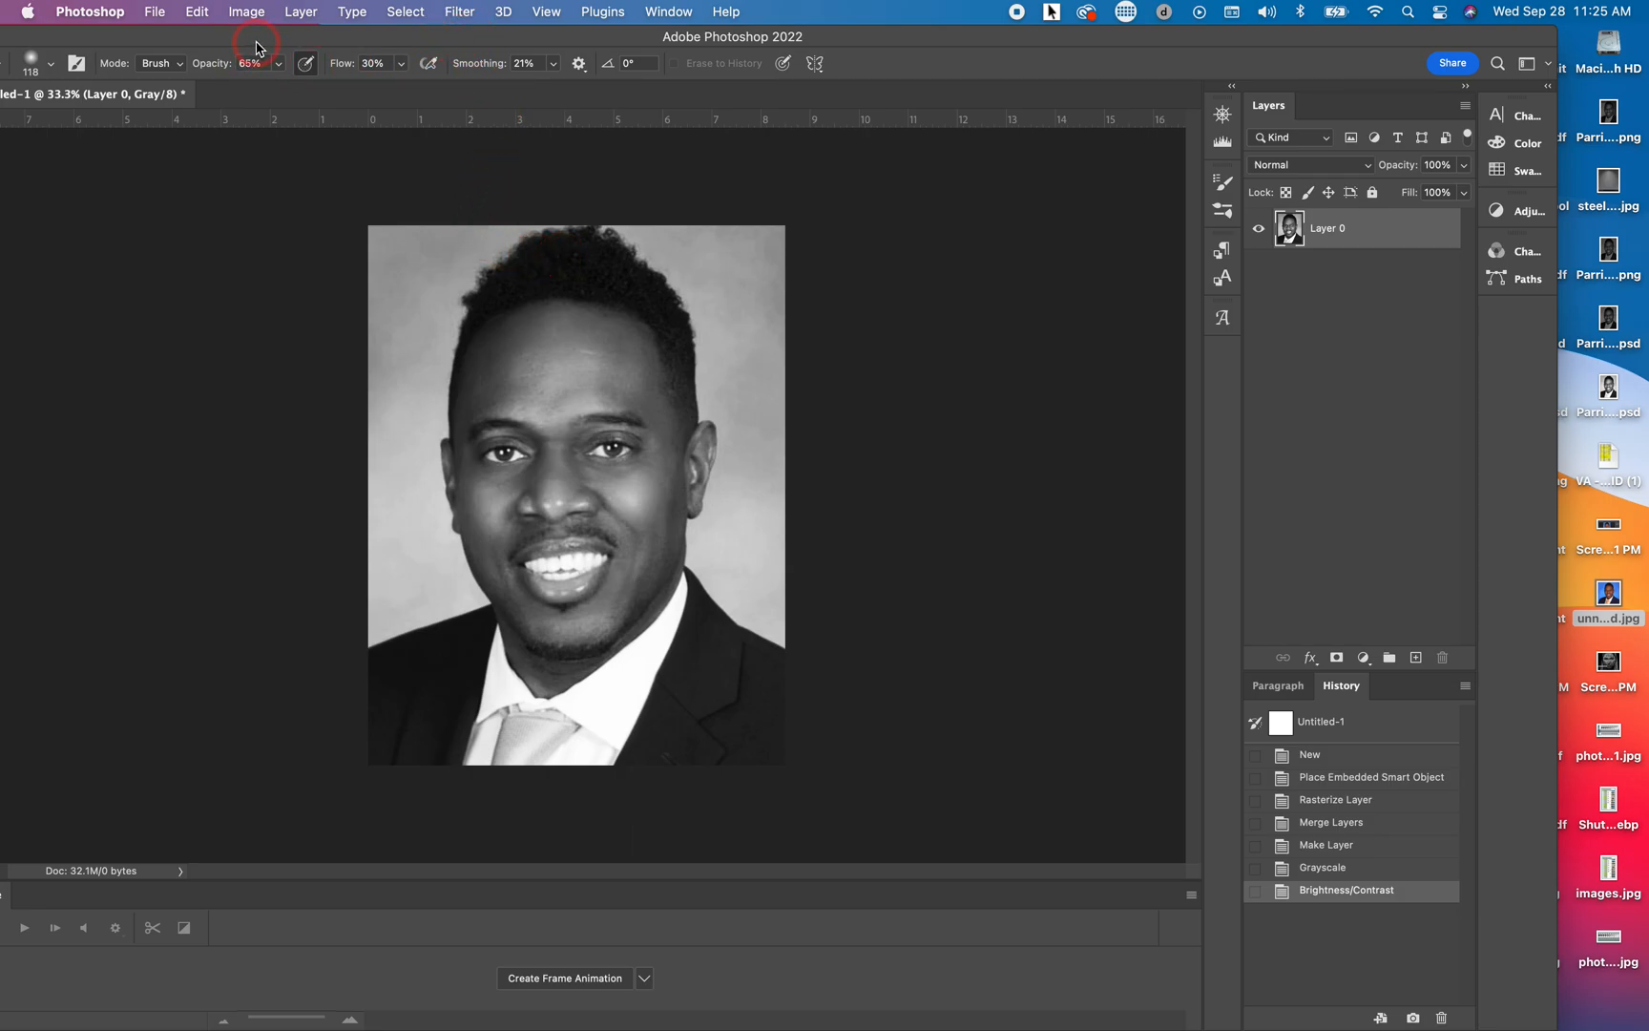
Draw a paragraph text box with the Type tool covering the entire portrait
left_click_drag(259, 38, 369, 44)
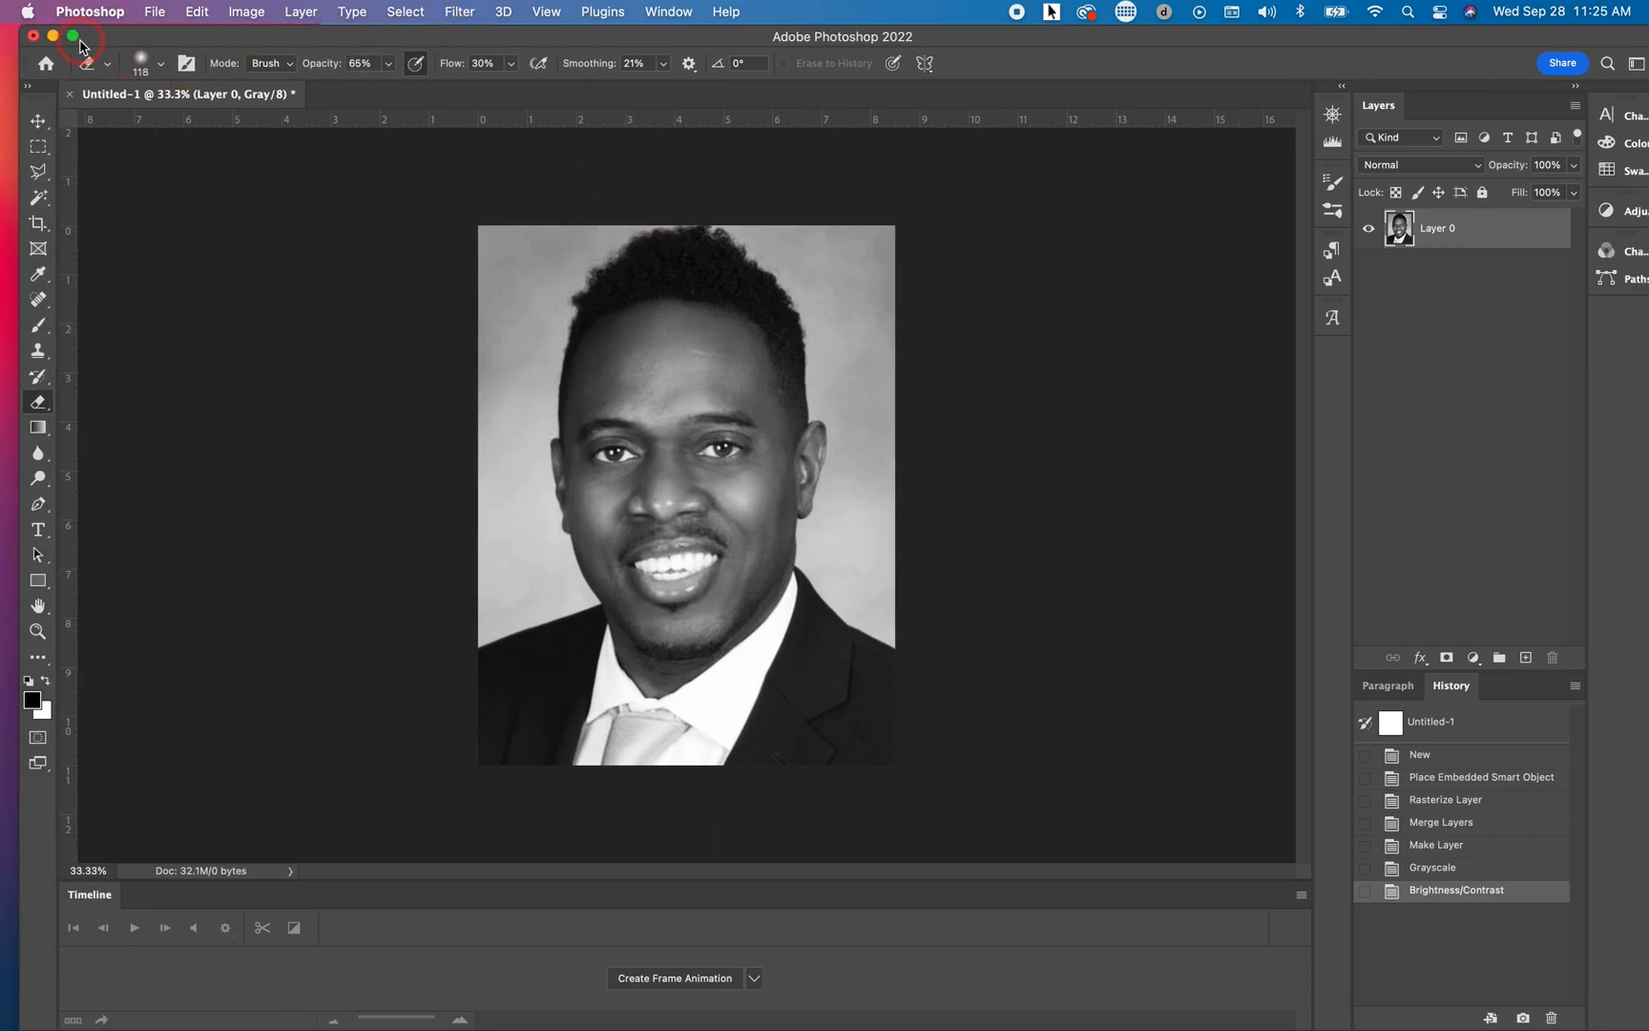
left_click(74, 38)
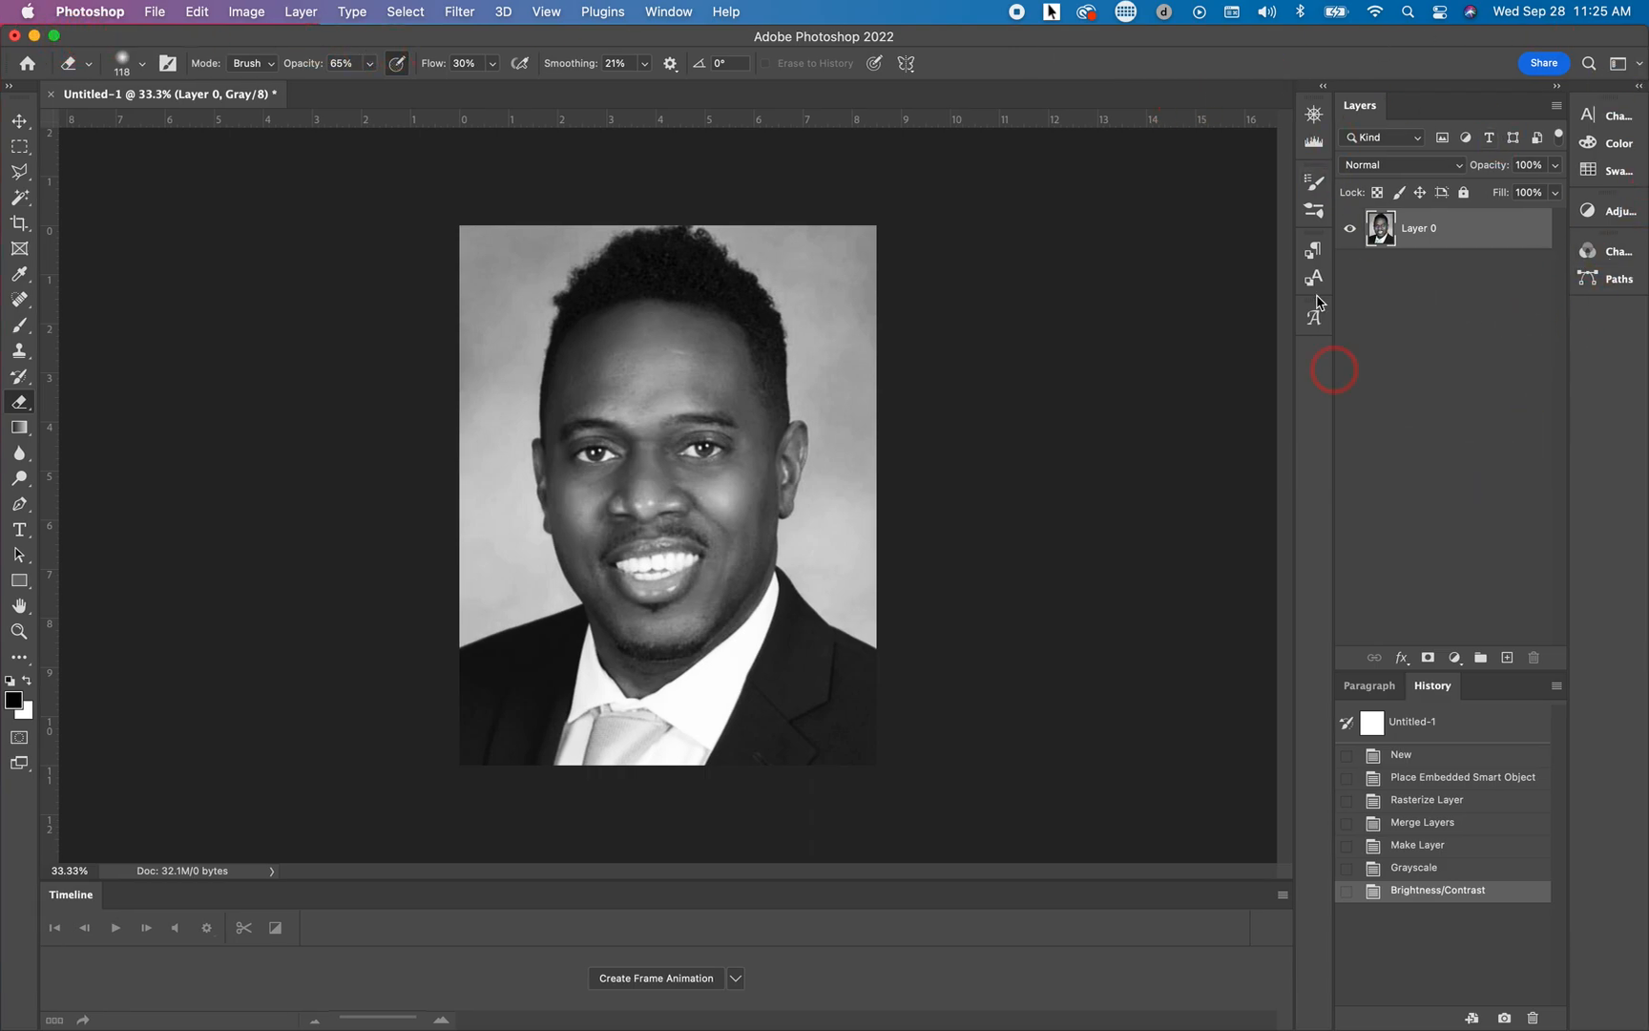
left_click_drag(1341, 36, 1296, 29)
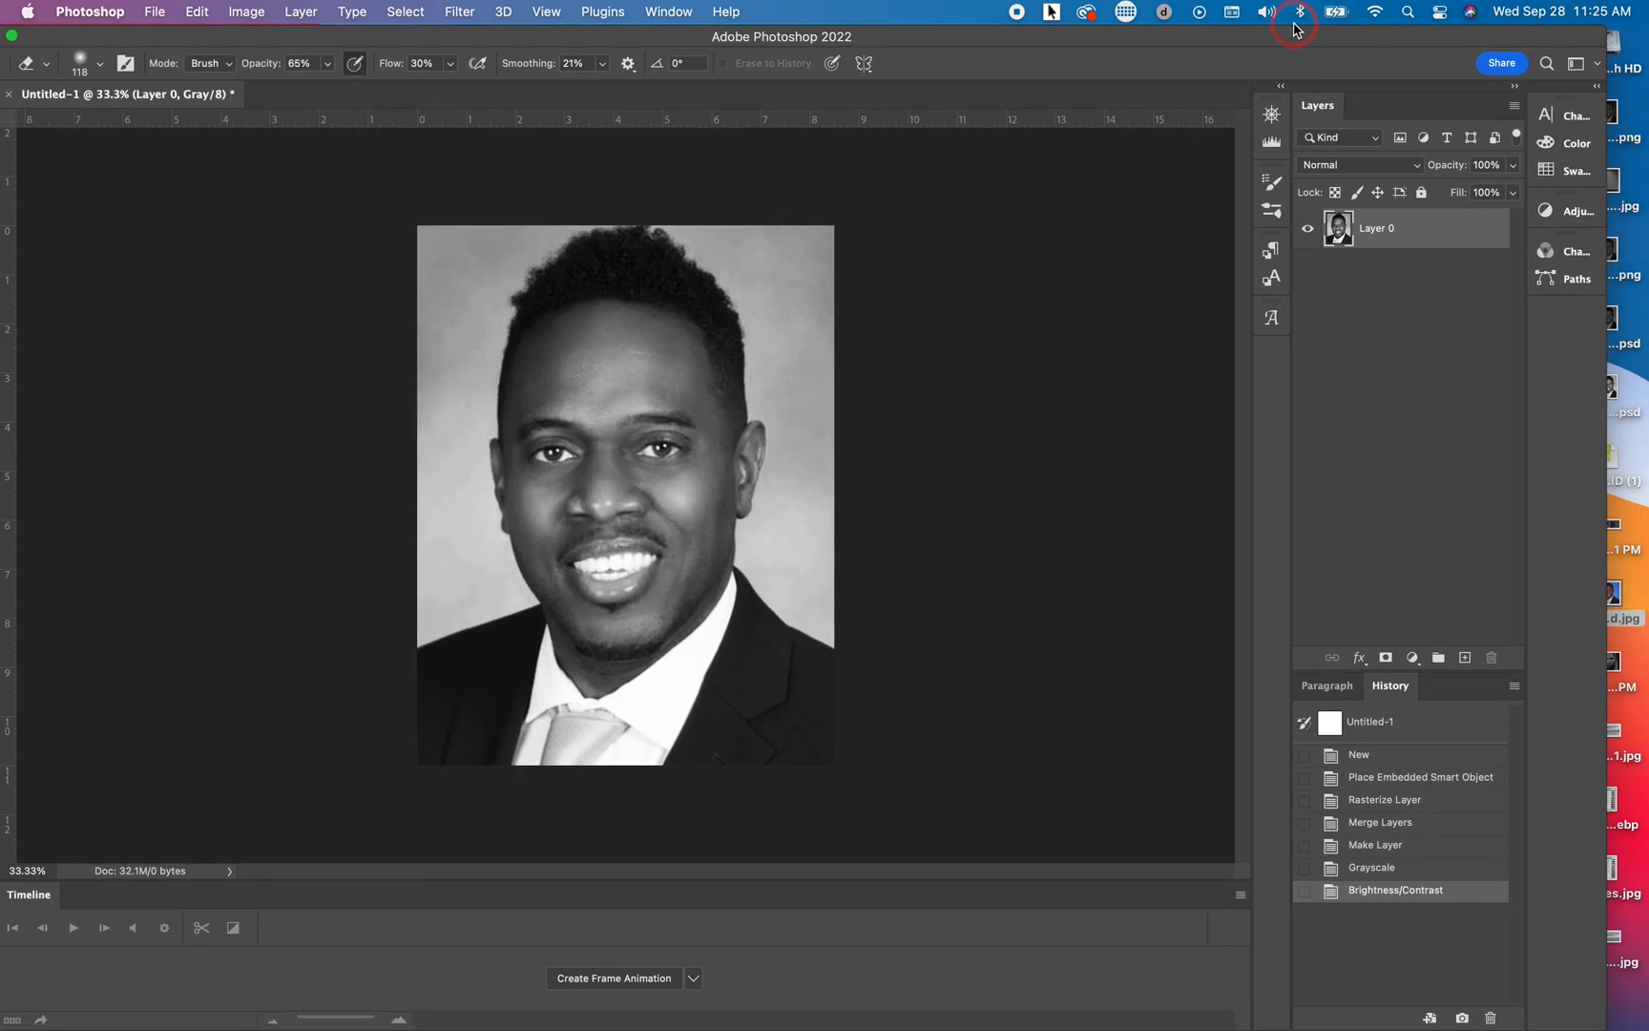
left_click(14, 43)
mouse_move(95, 39)
left_mouse_down()
mouse_move(95, 86)
mouse_move(92, 29)
left_mouse_up()
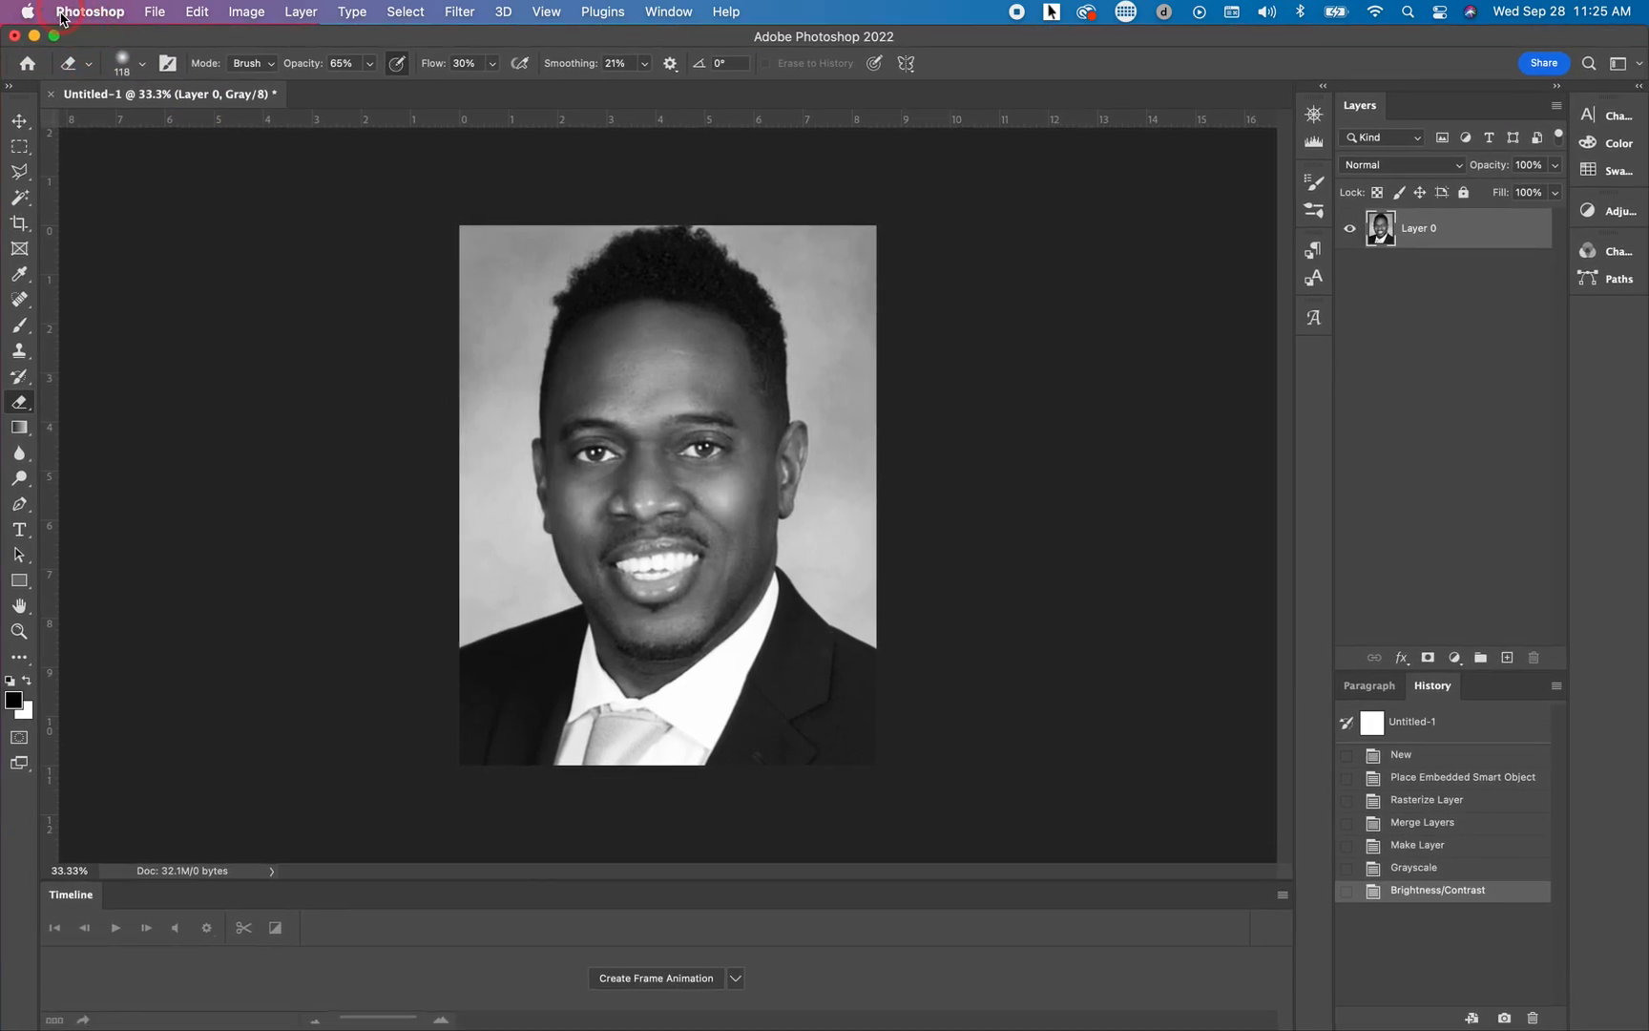
left_click(20, 532)
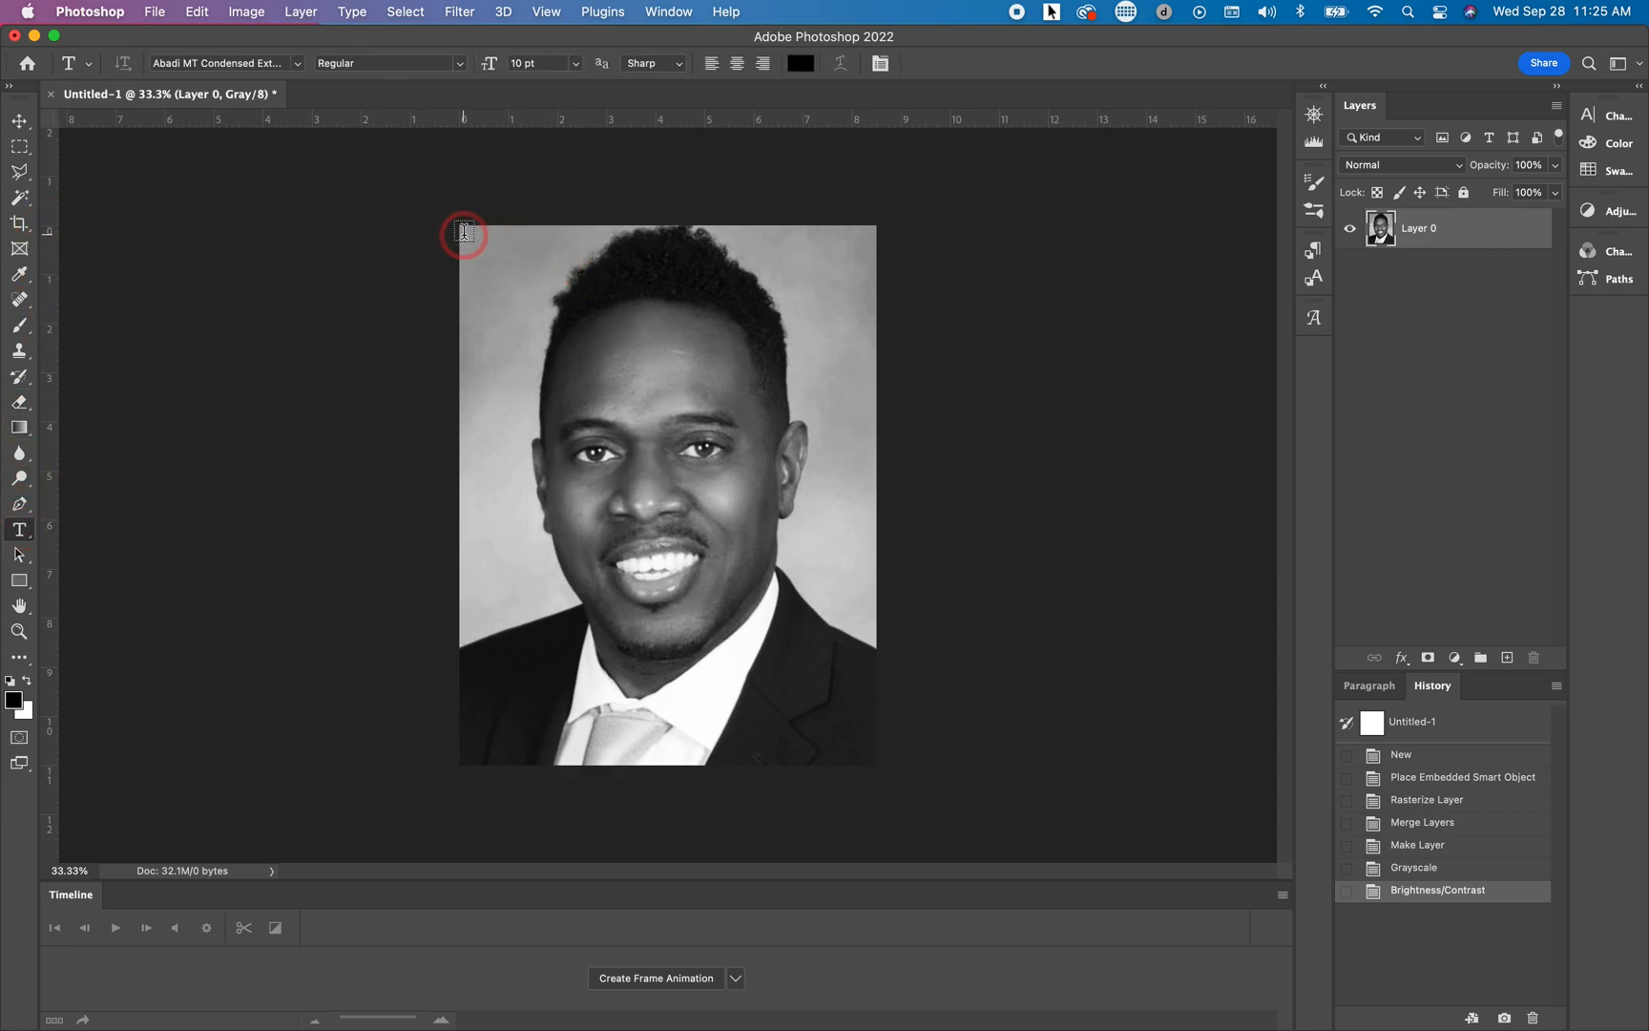
left_click_drag(462, 230, 877, 764)
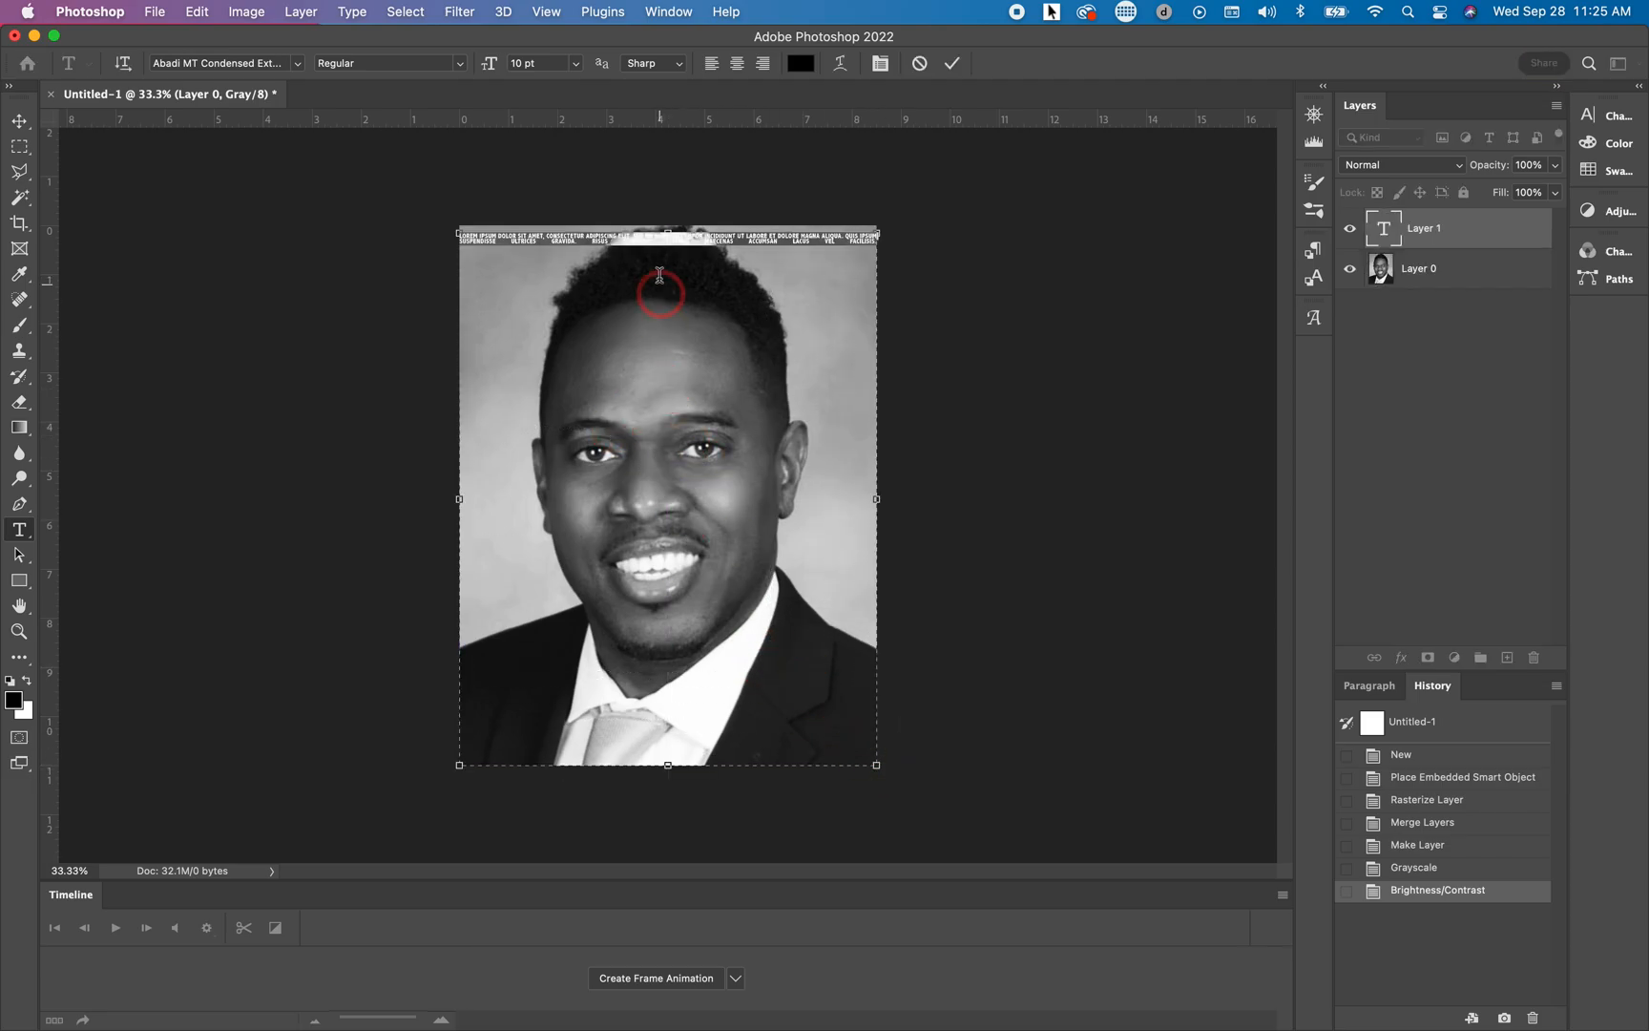
Switch to Notes, open the note beginning "I was excited and happy to be in school!" and copy its story text
left_click_drag(1226, 38, 935, 48)
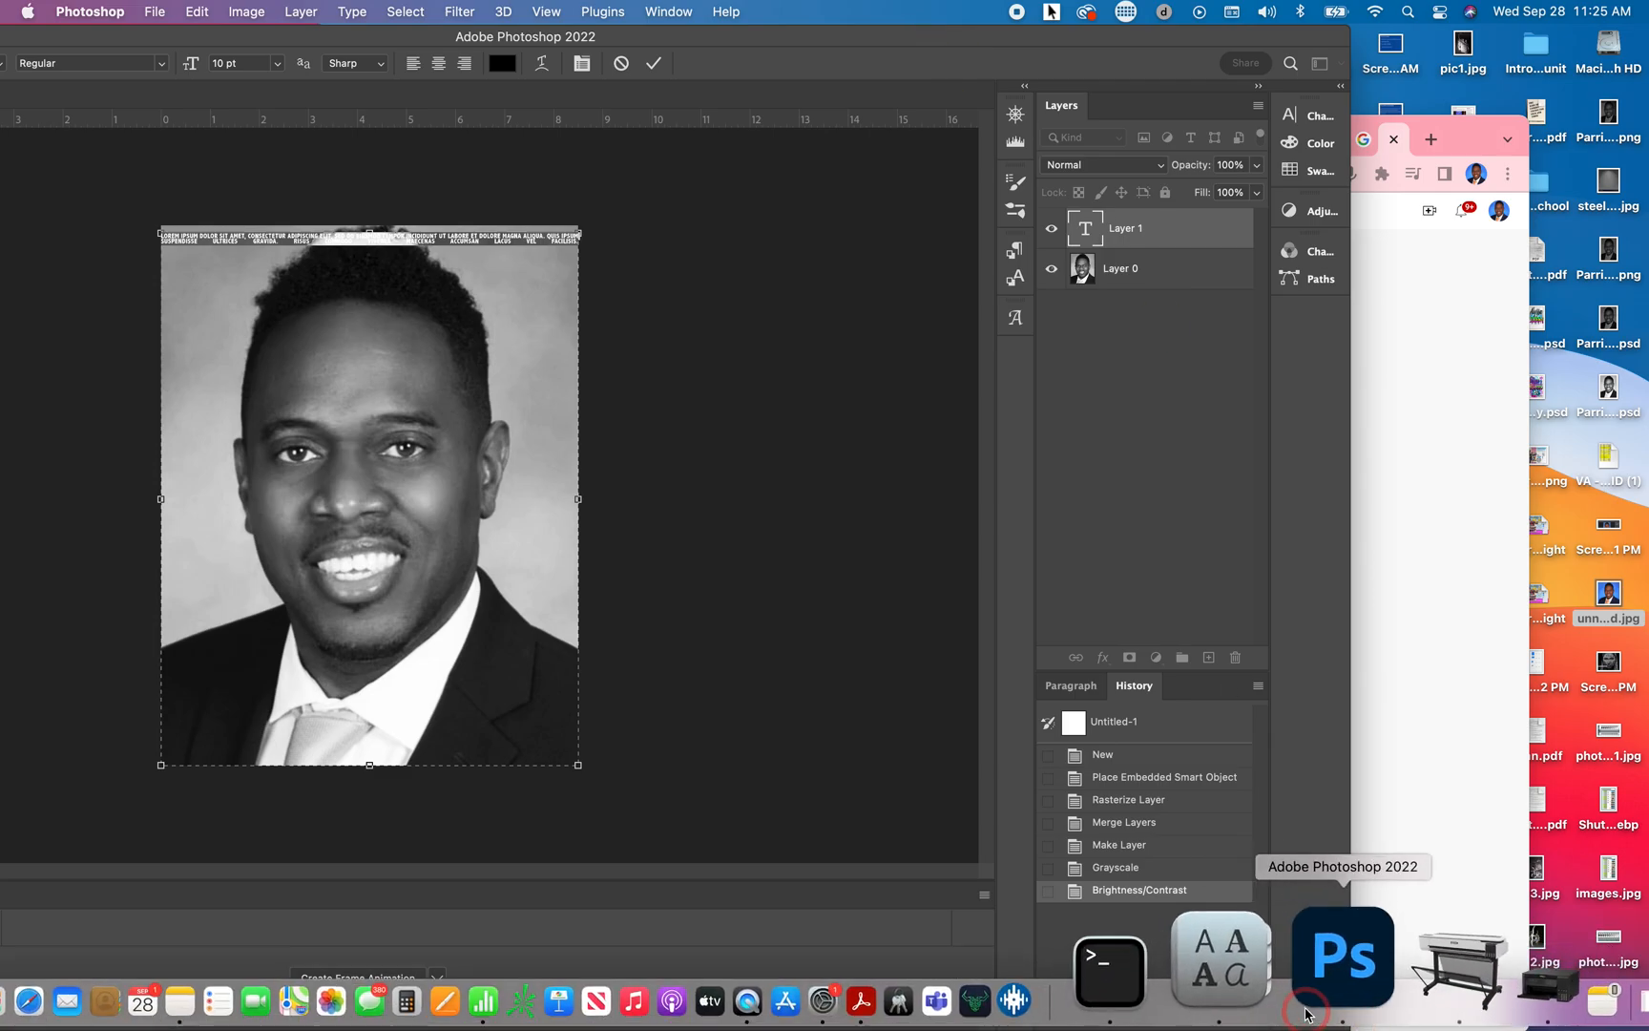
left_click(1432, 971)
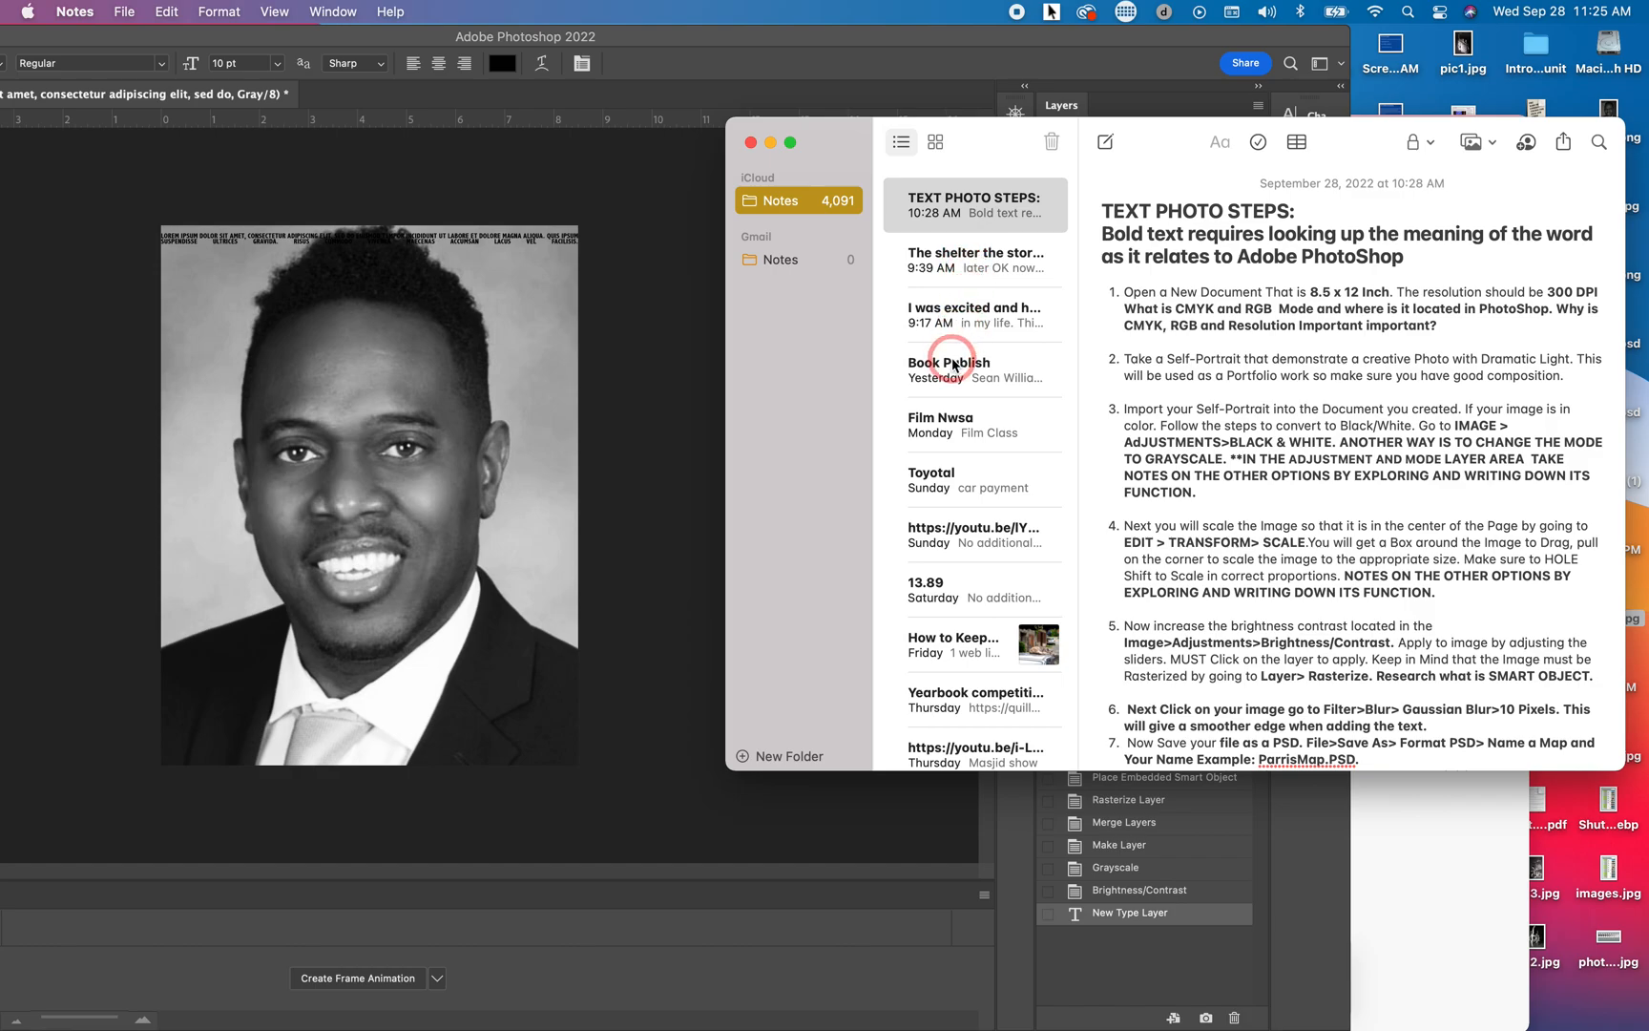
left_click(949, 263)
left_click(960, 313)
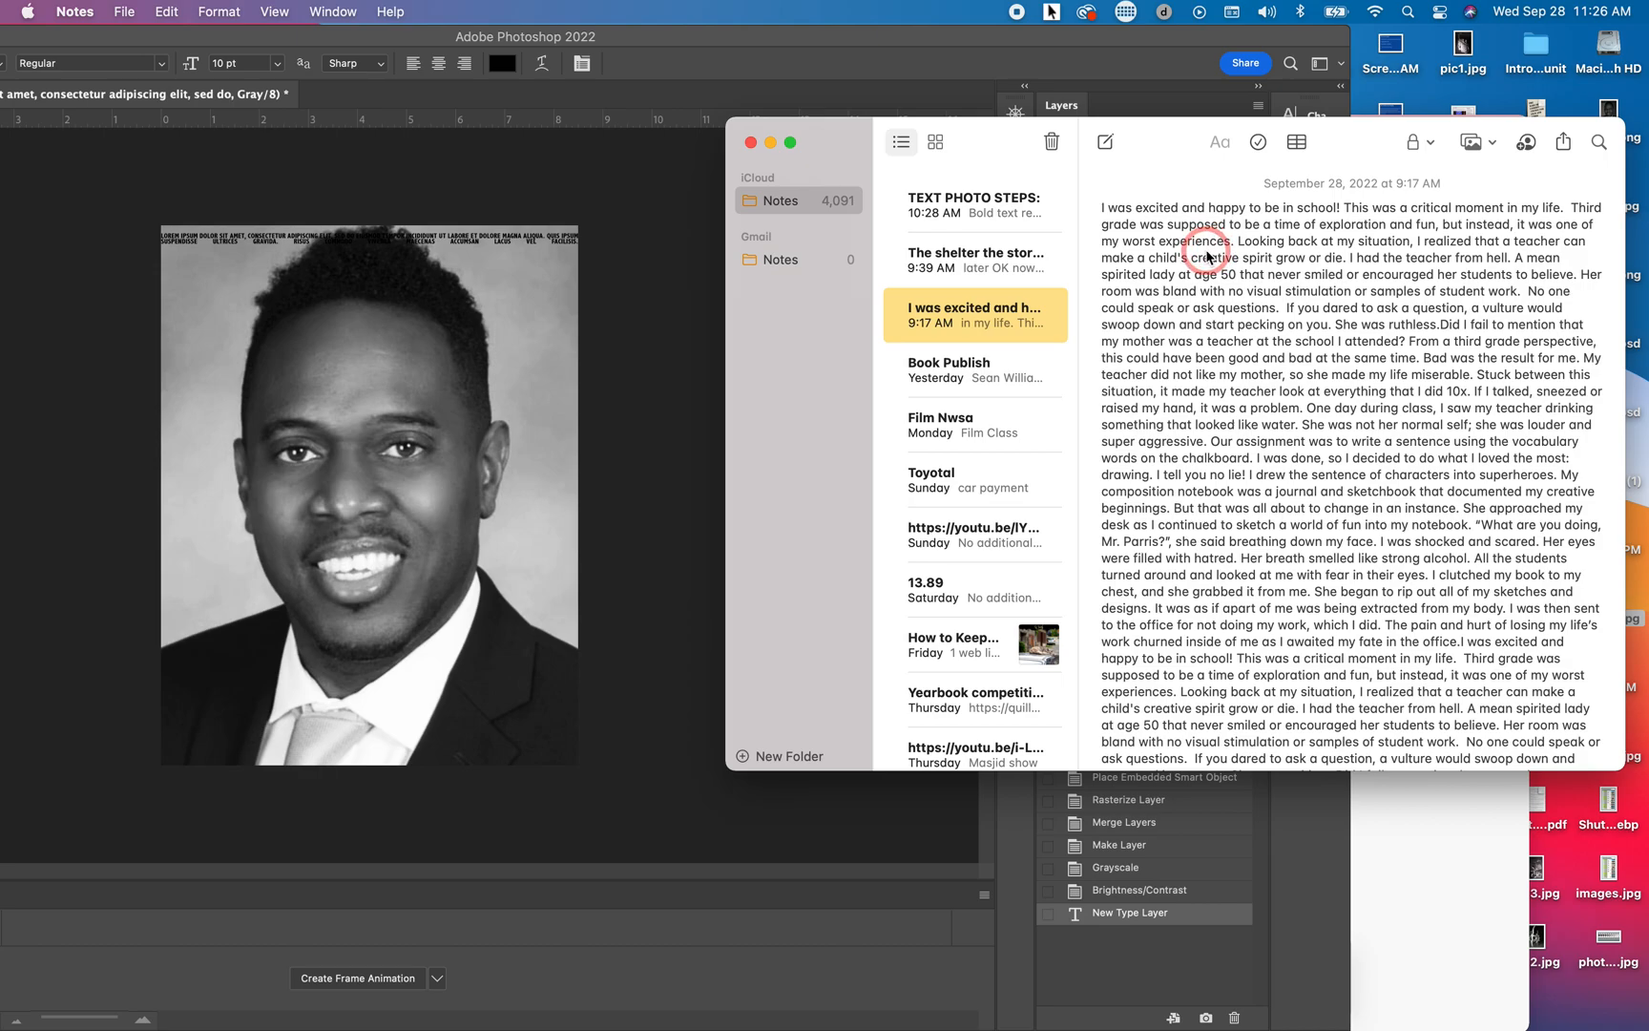
left_click(1113, 210)
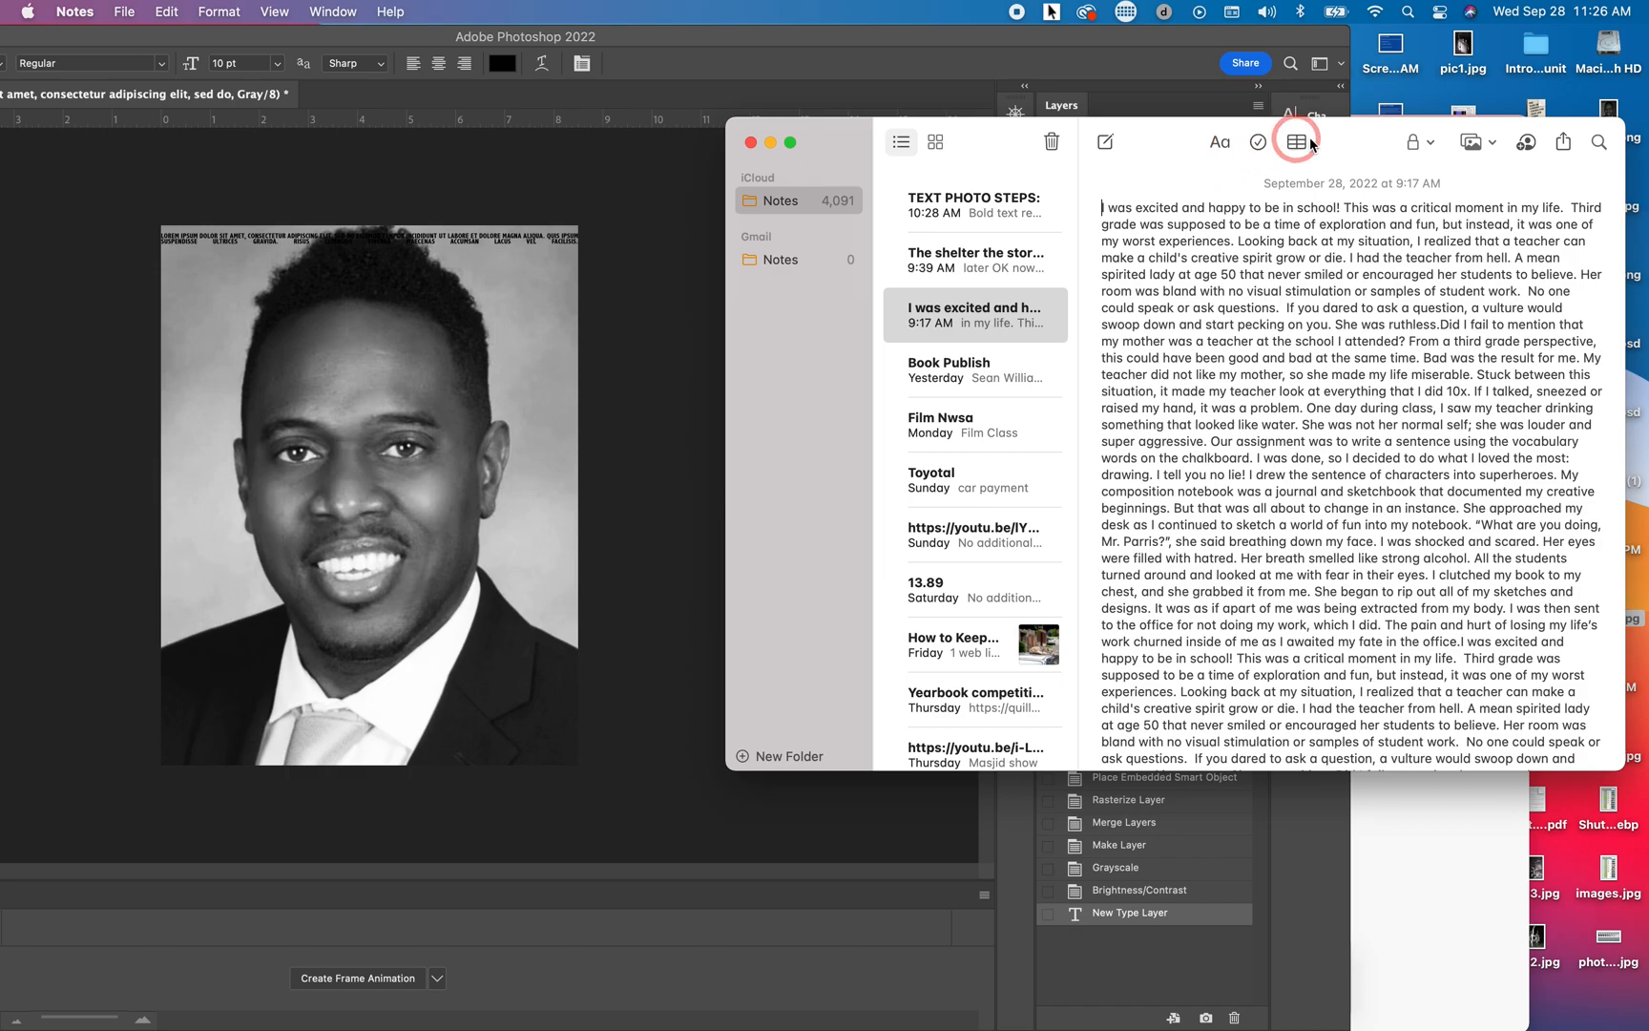
left_click_drag(1343, 141, 1243, 134)
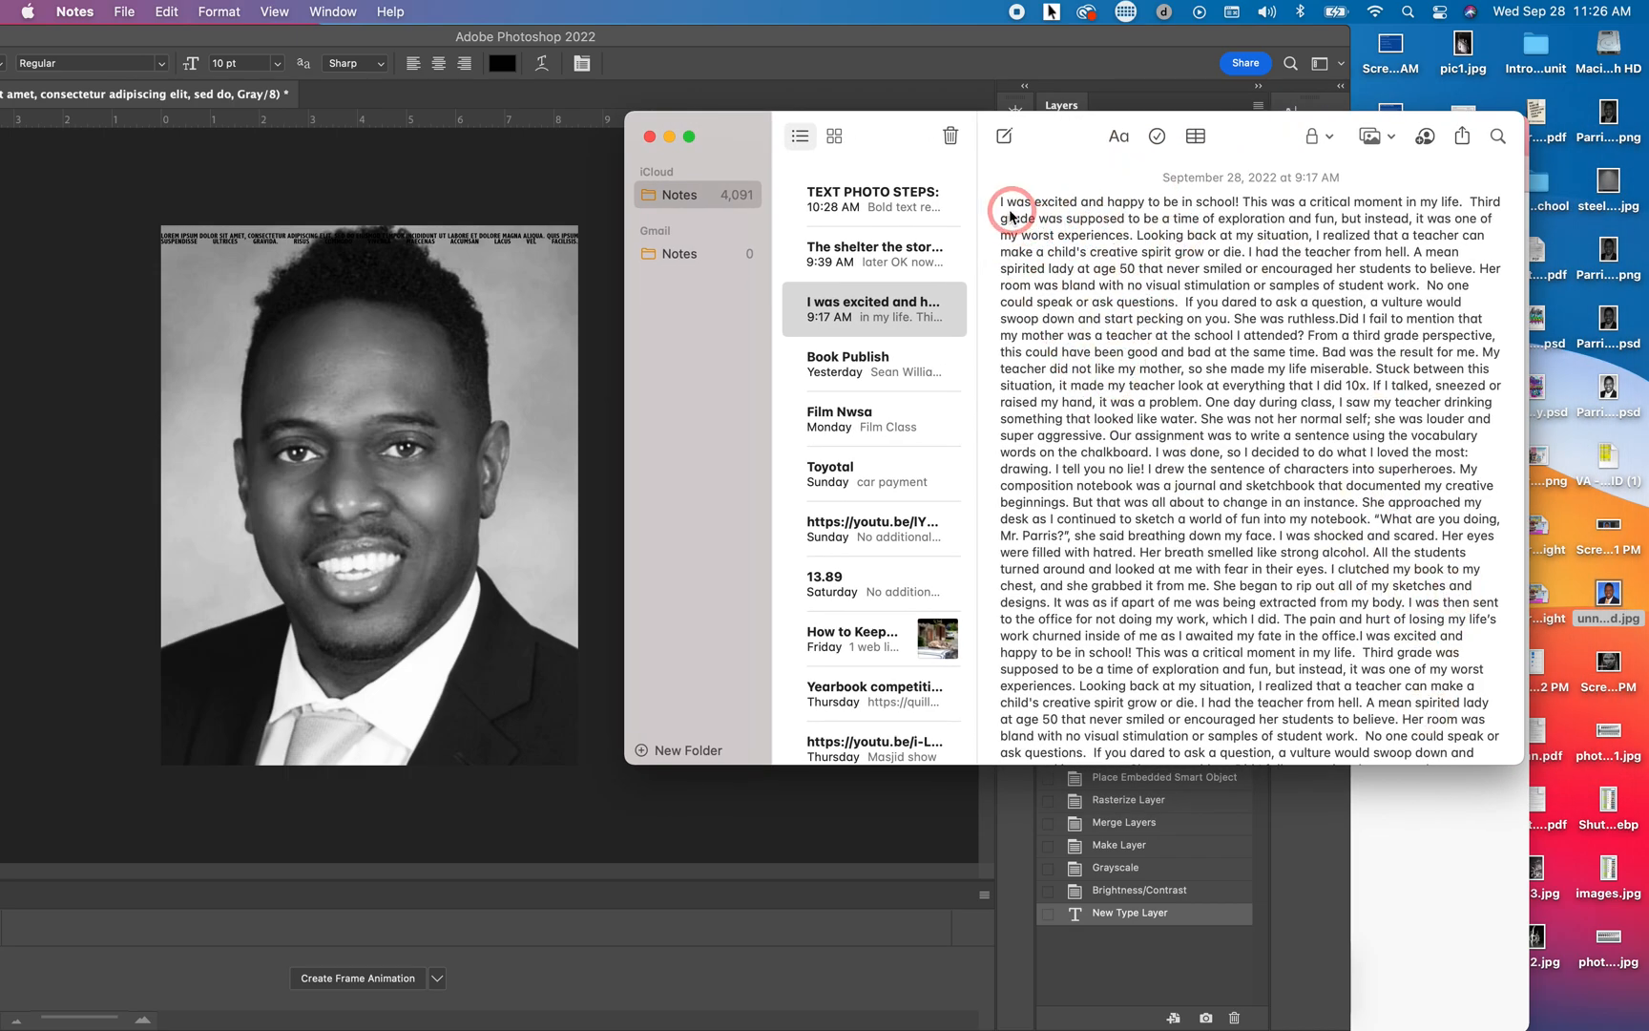
left_click_drag(1000, 203, 1470, 763)
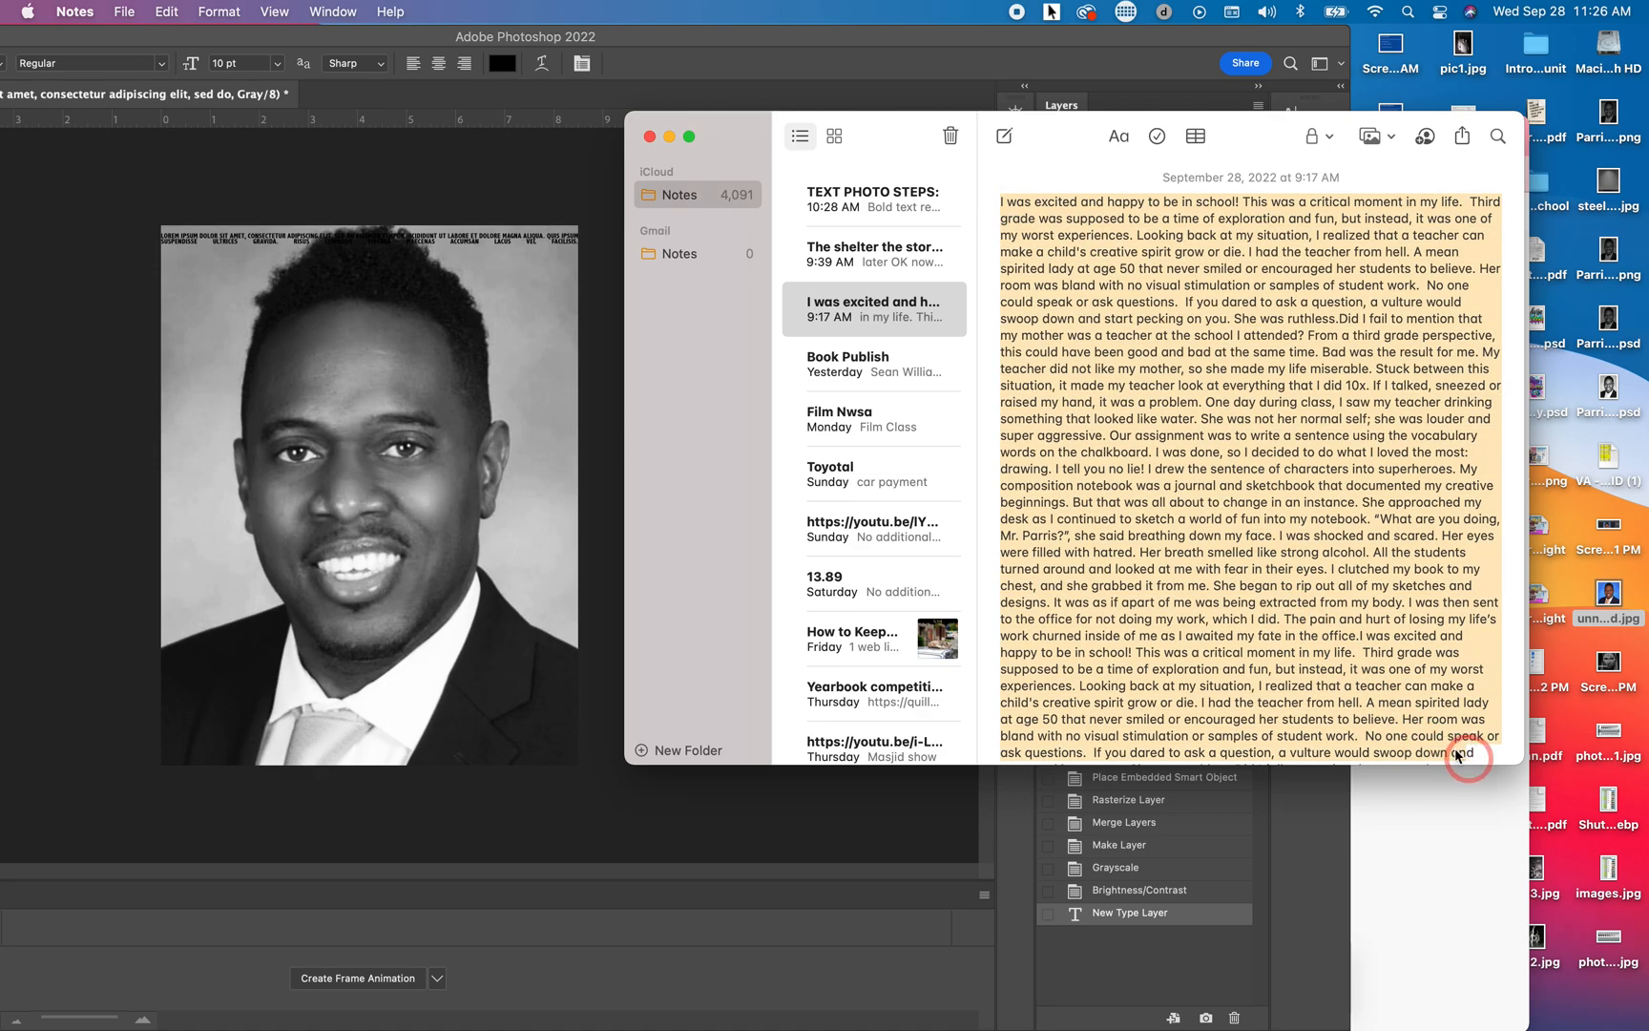
Switch back to Photoshop and delete both Lorem Ipsum placeholder text layers, leaving only the portrait layer
left_click(472, 346)
left_click(485, 246)
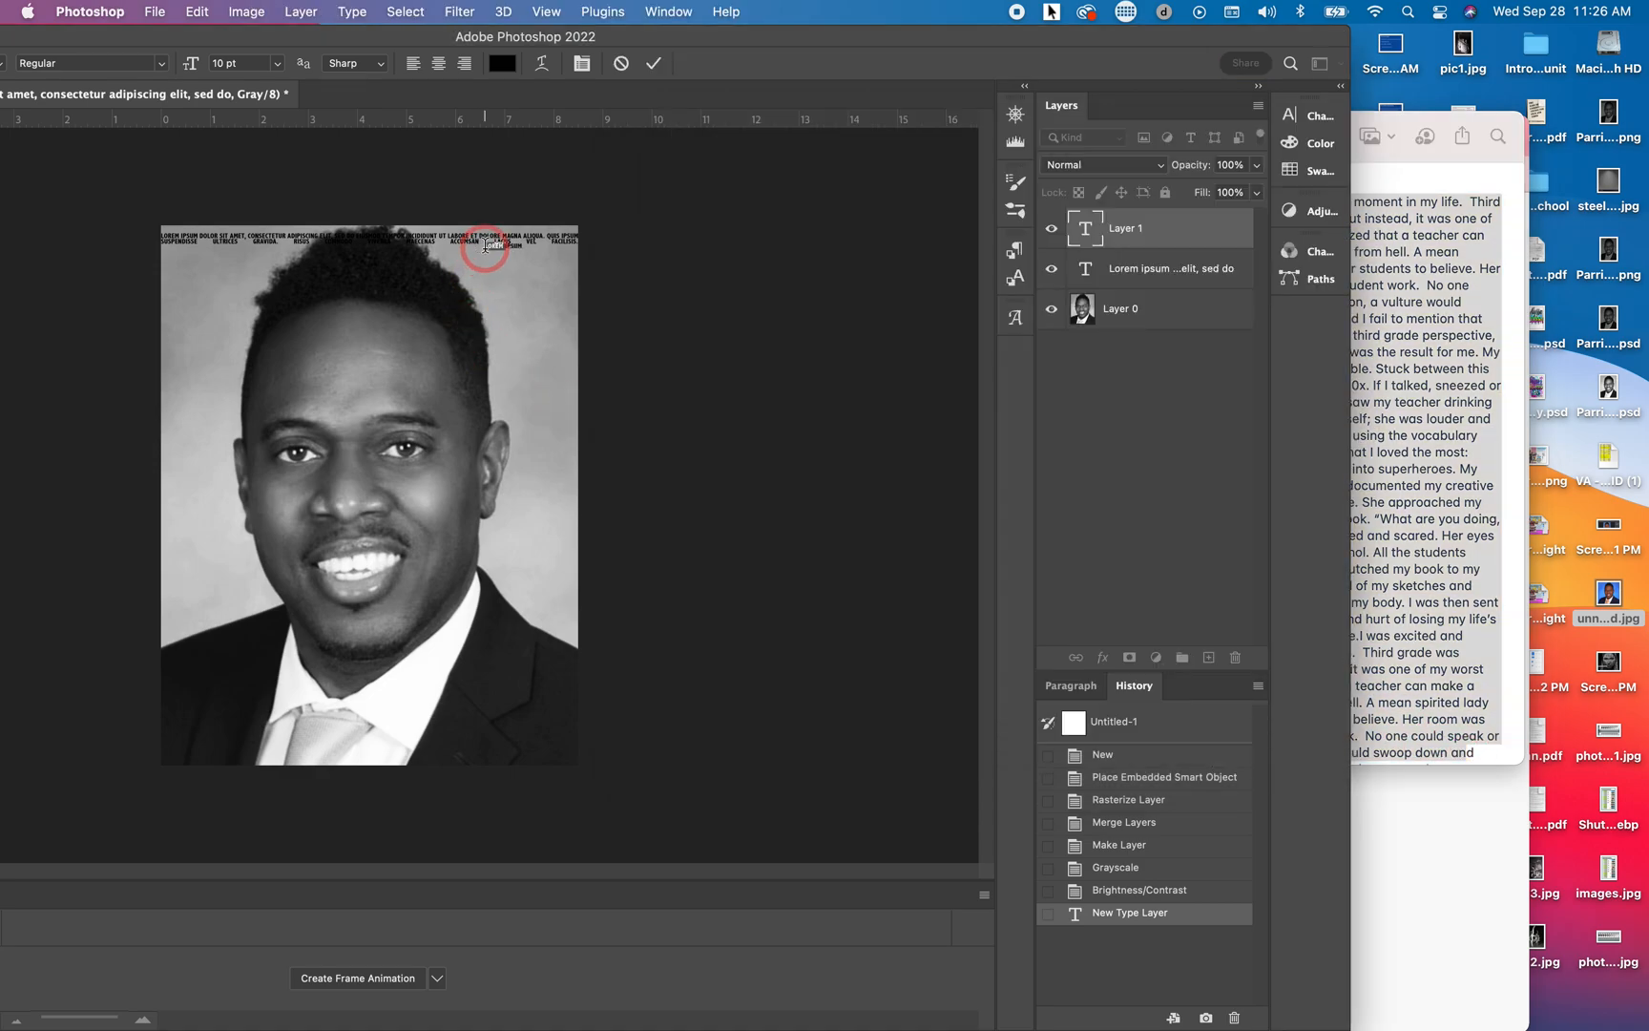
double_click(773, 38)
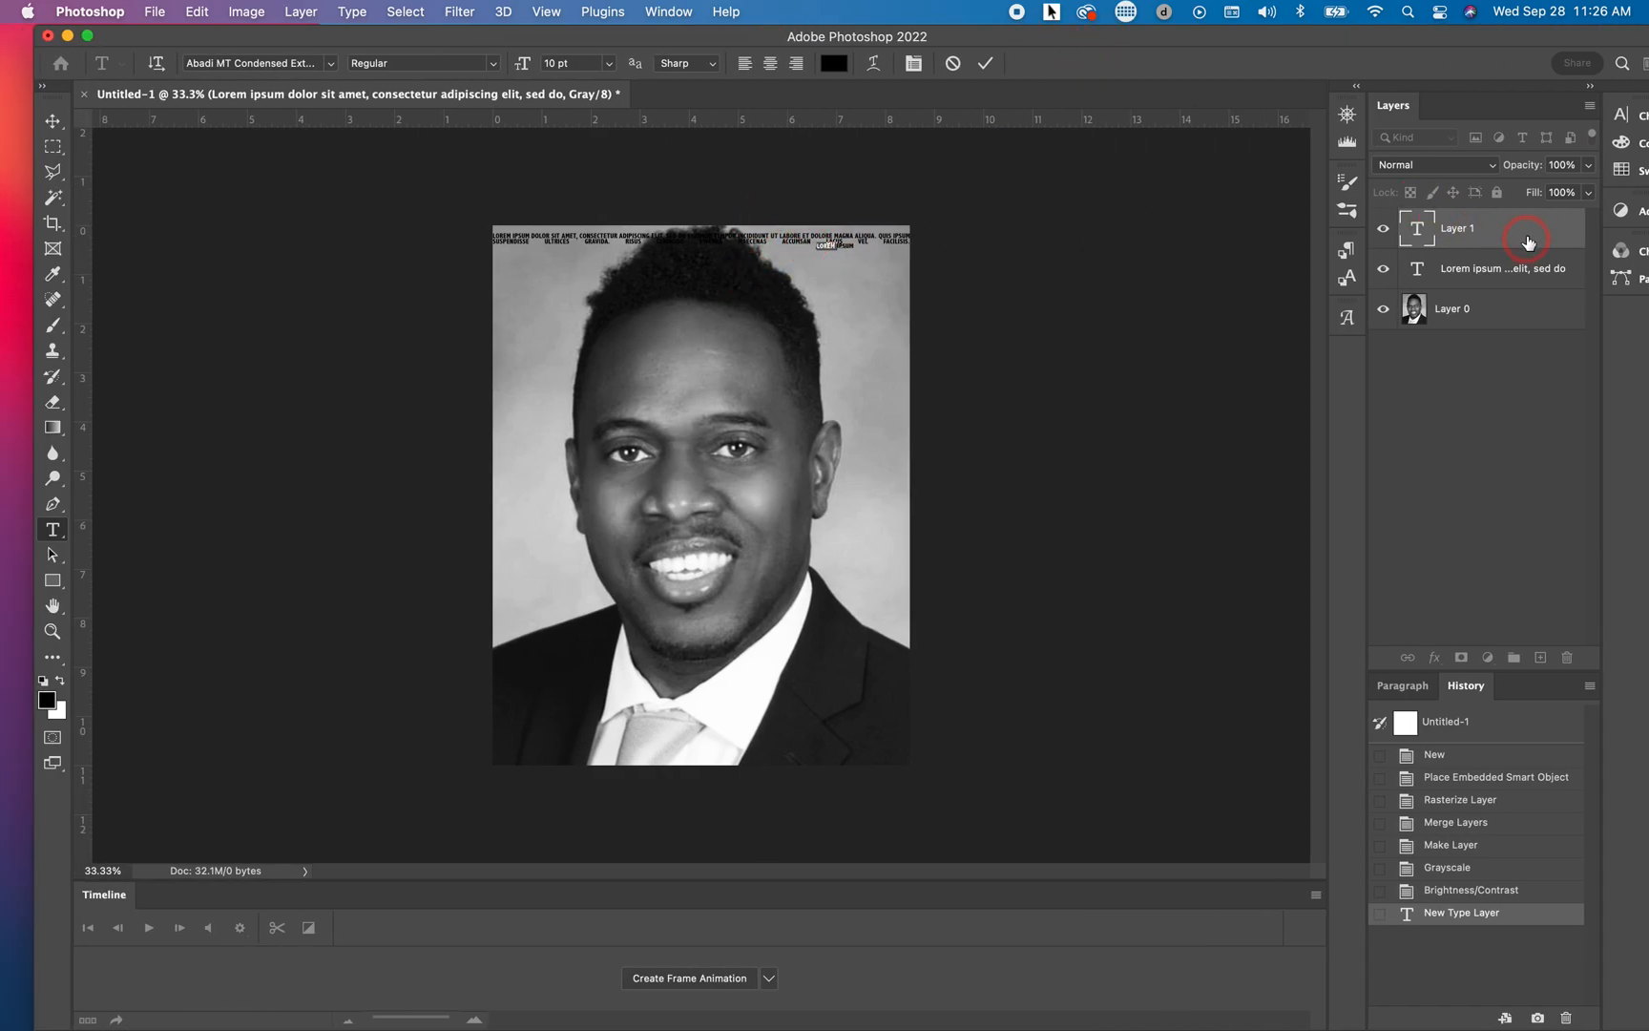
right_click(1529, 237)
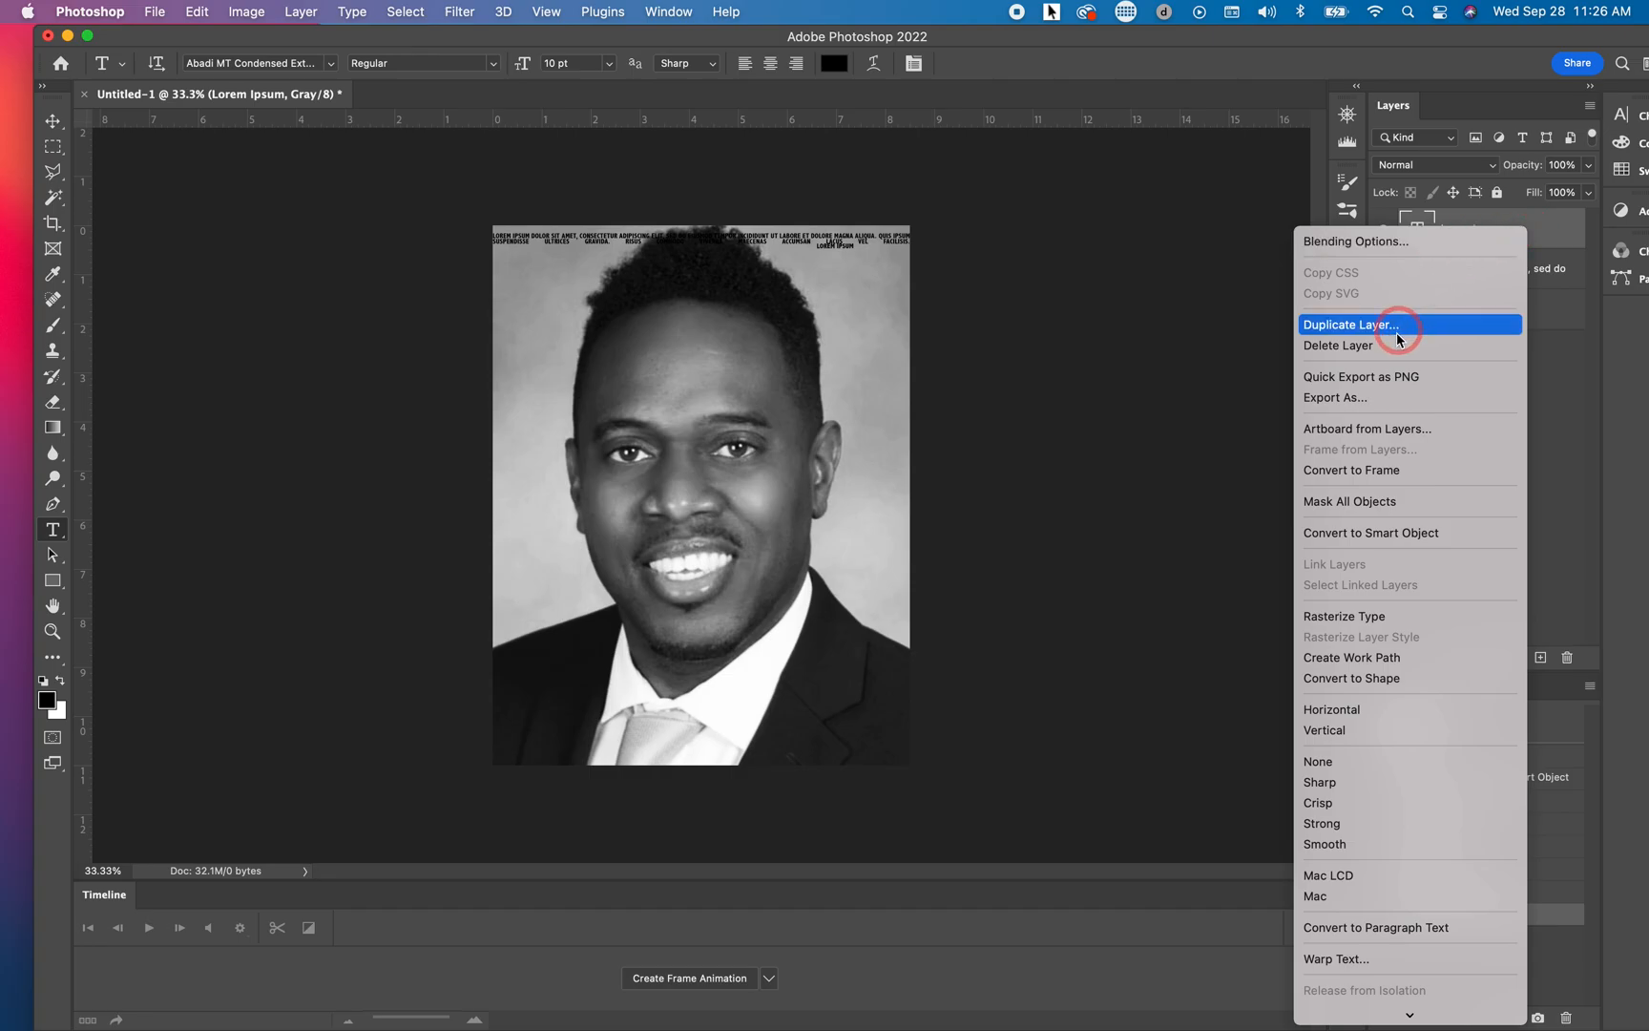
left_click(1388, 348)
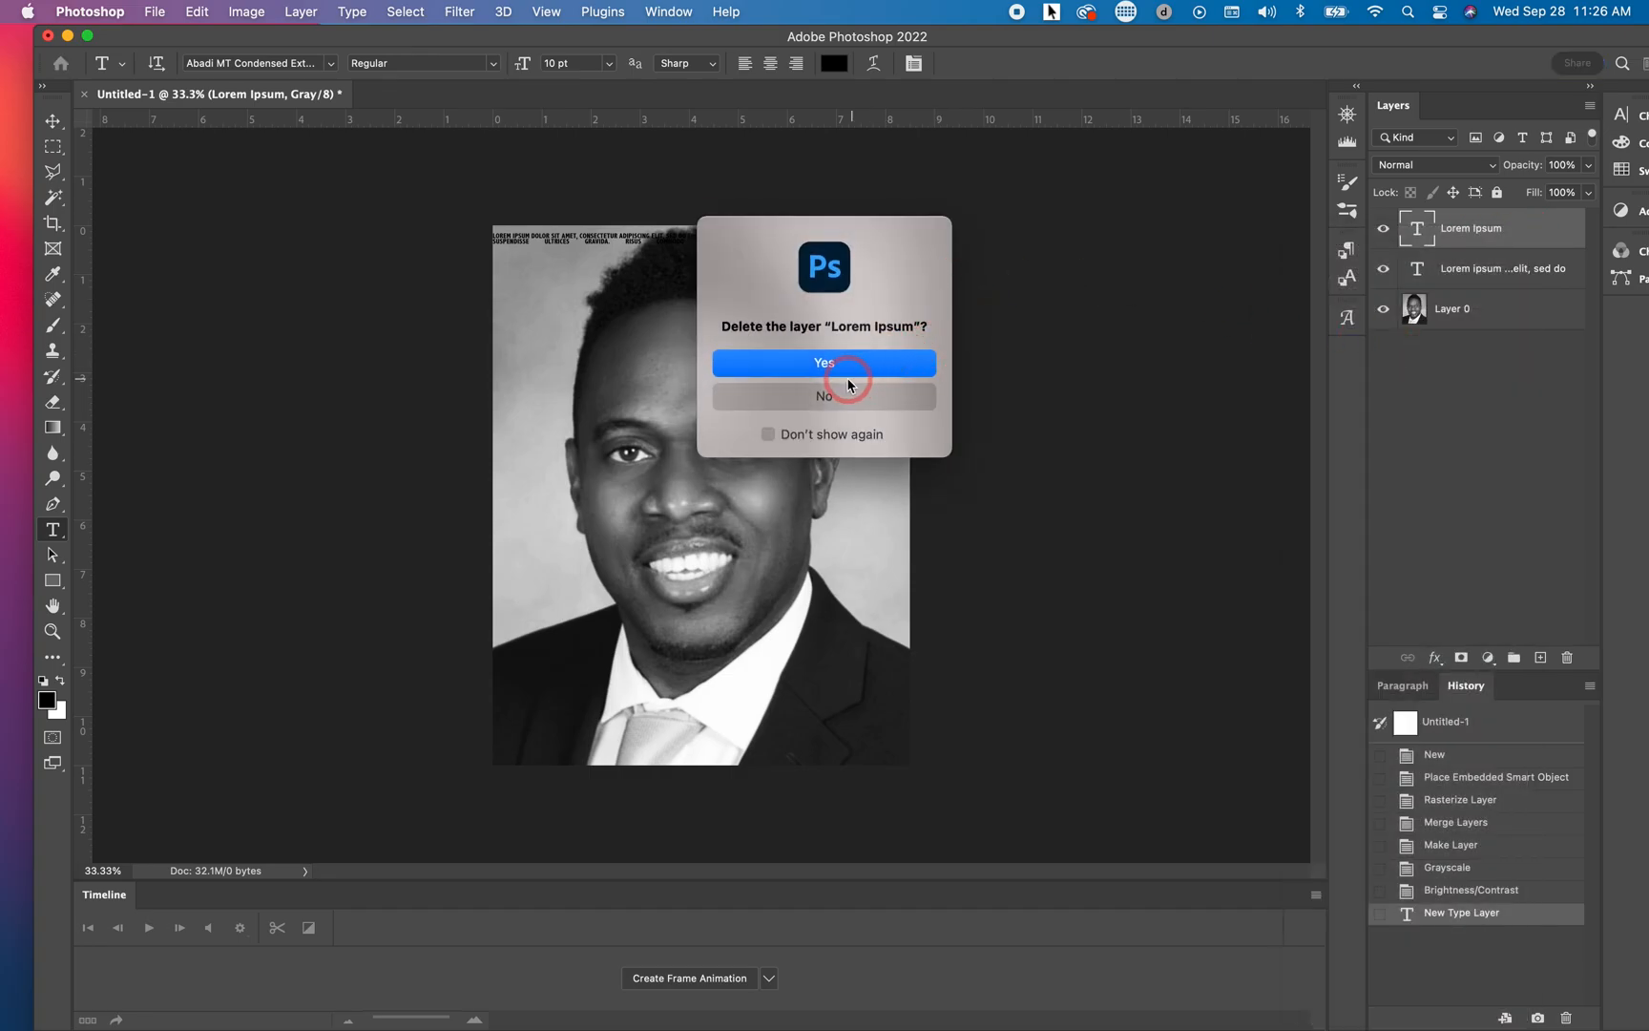
left_click(847, 372)
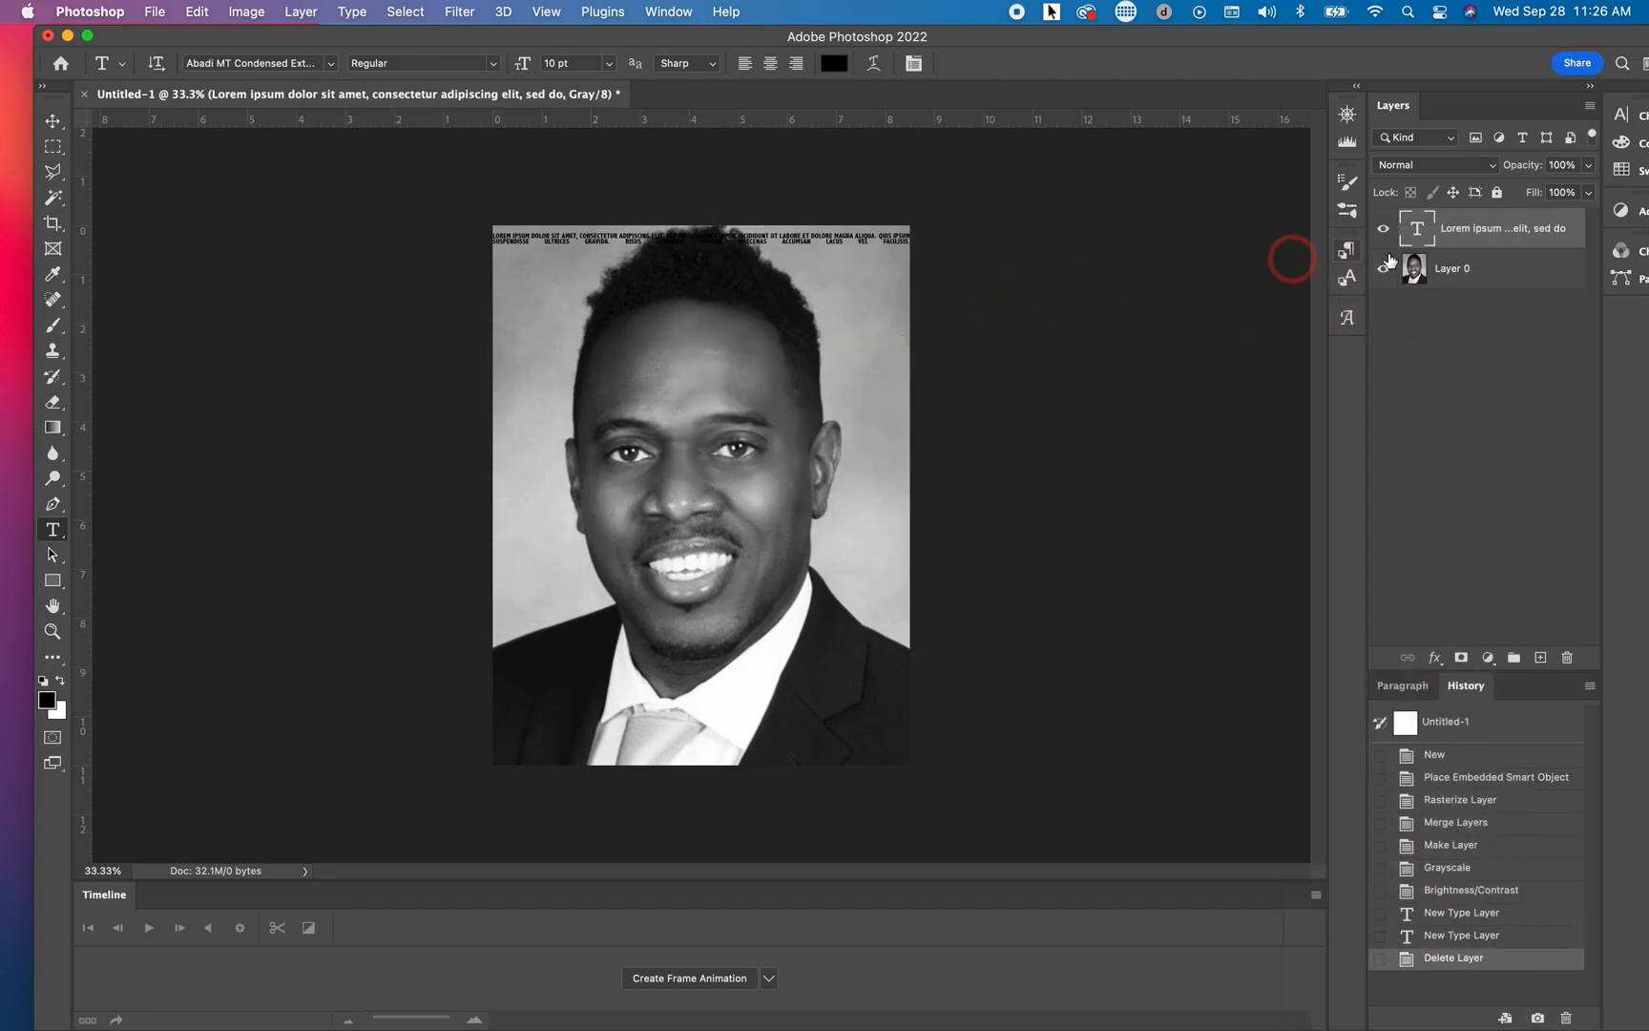
right_click(1529, 236)
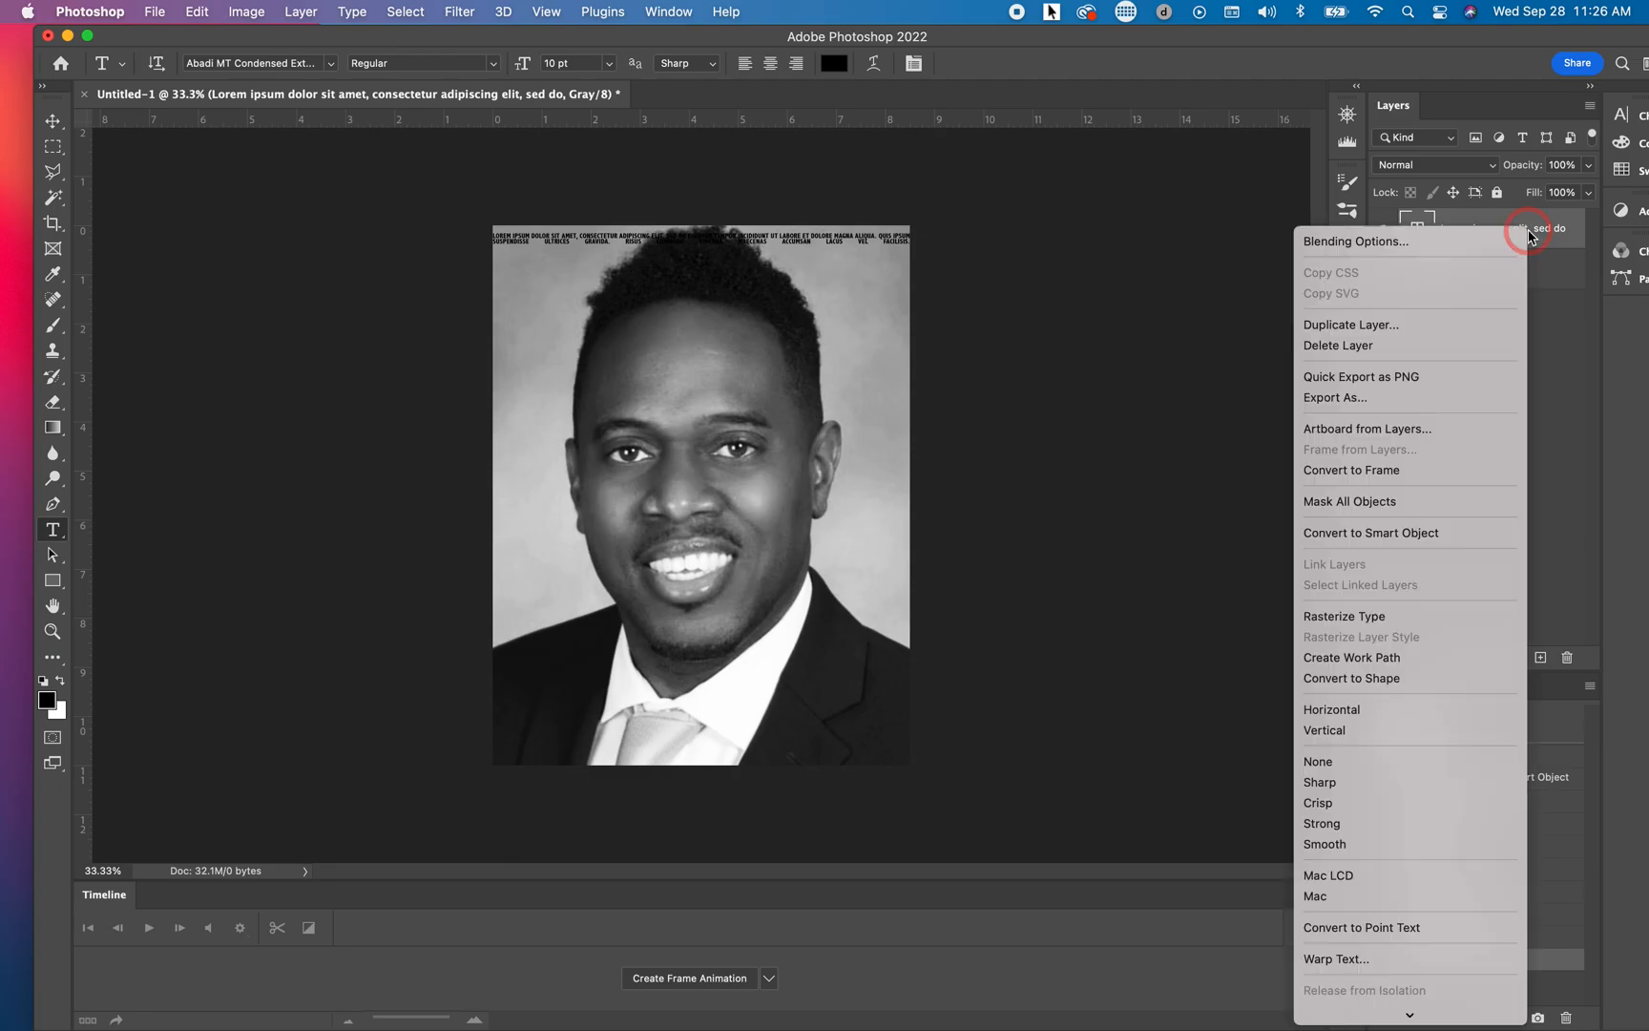
left_click(1374, 347)
left_click(889, 387)
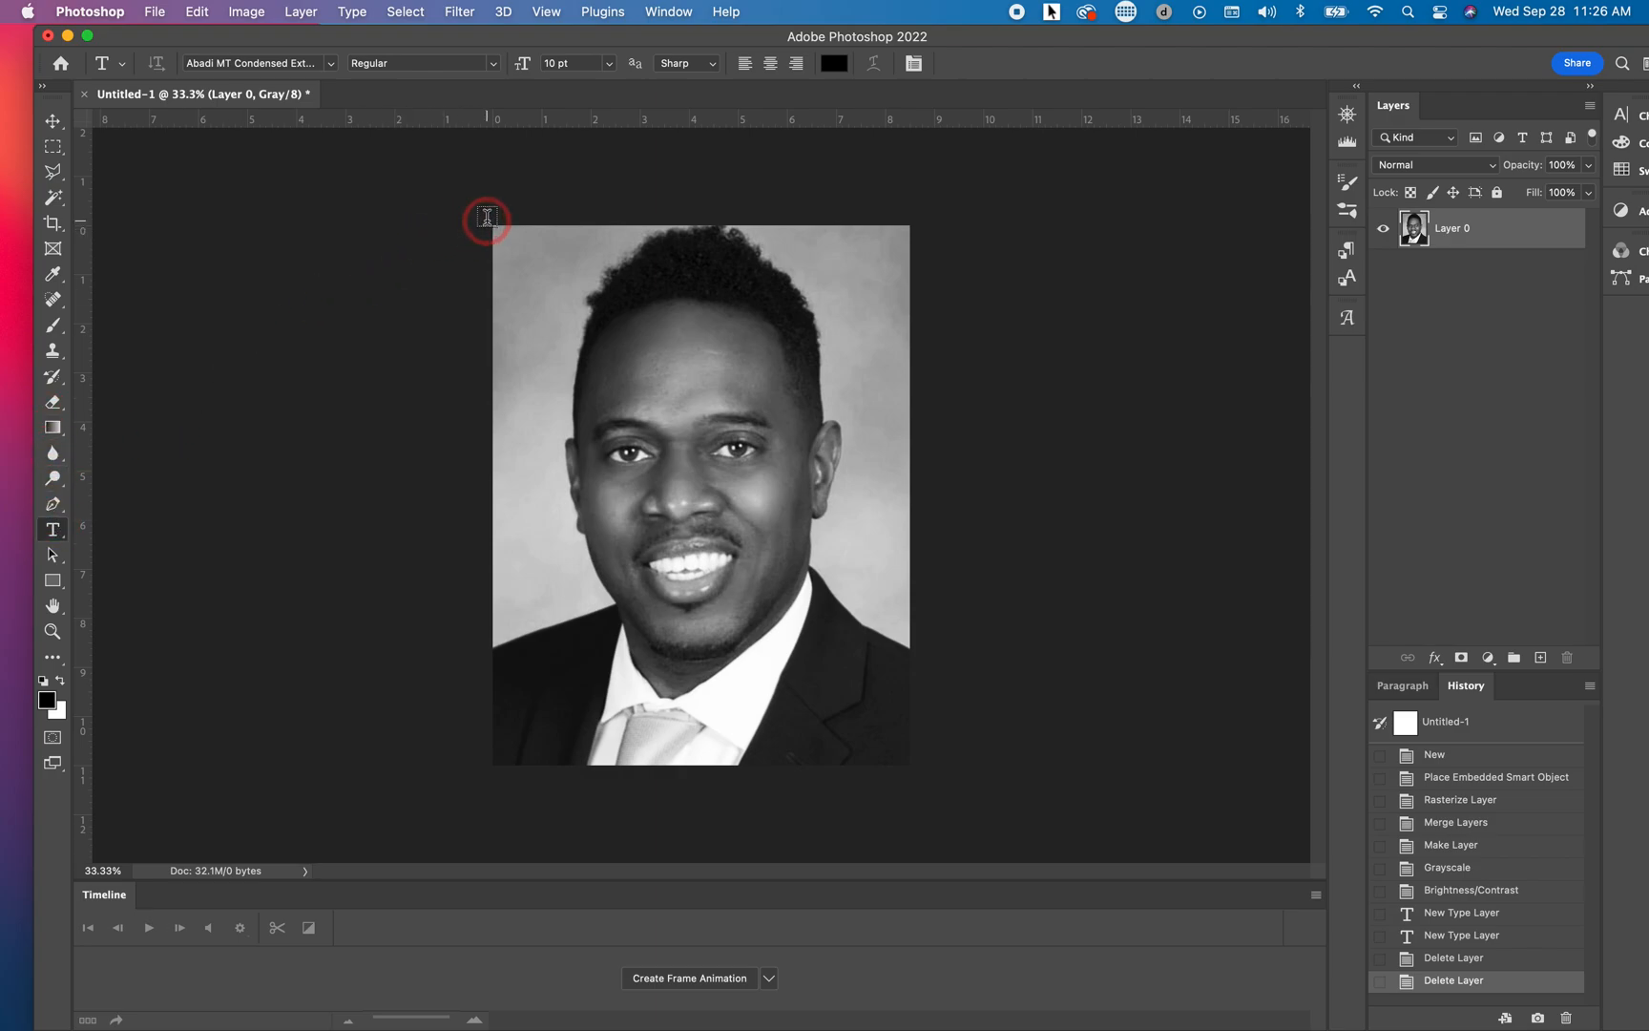
Draw a paragraph text box covering the whole portrait and paste the copied story text repeatedly until it fills the page
left_click_drag(487, 217, 911, 756)
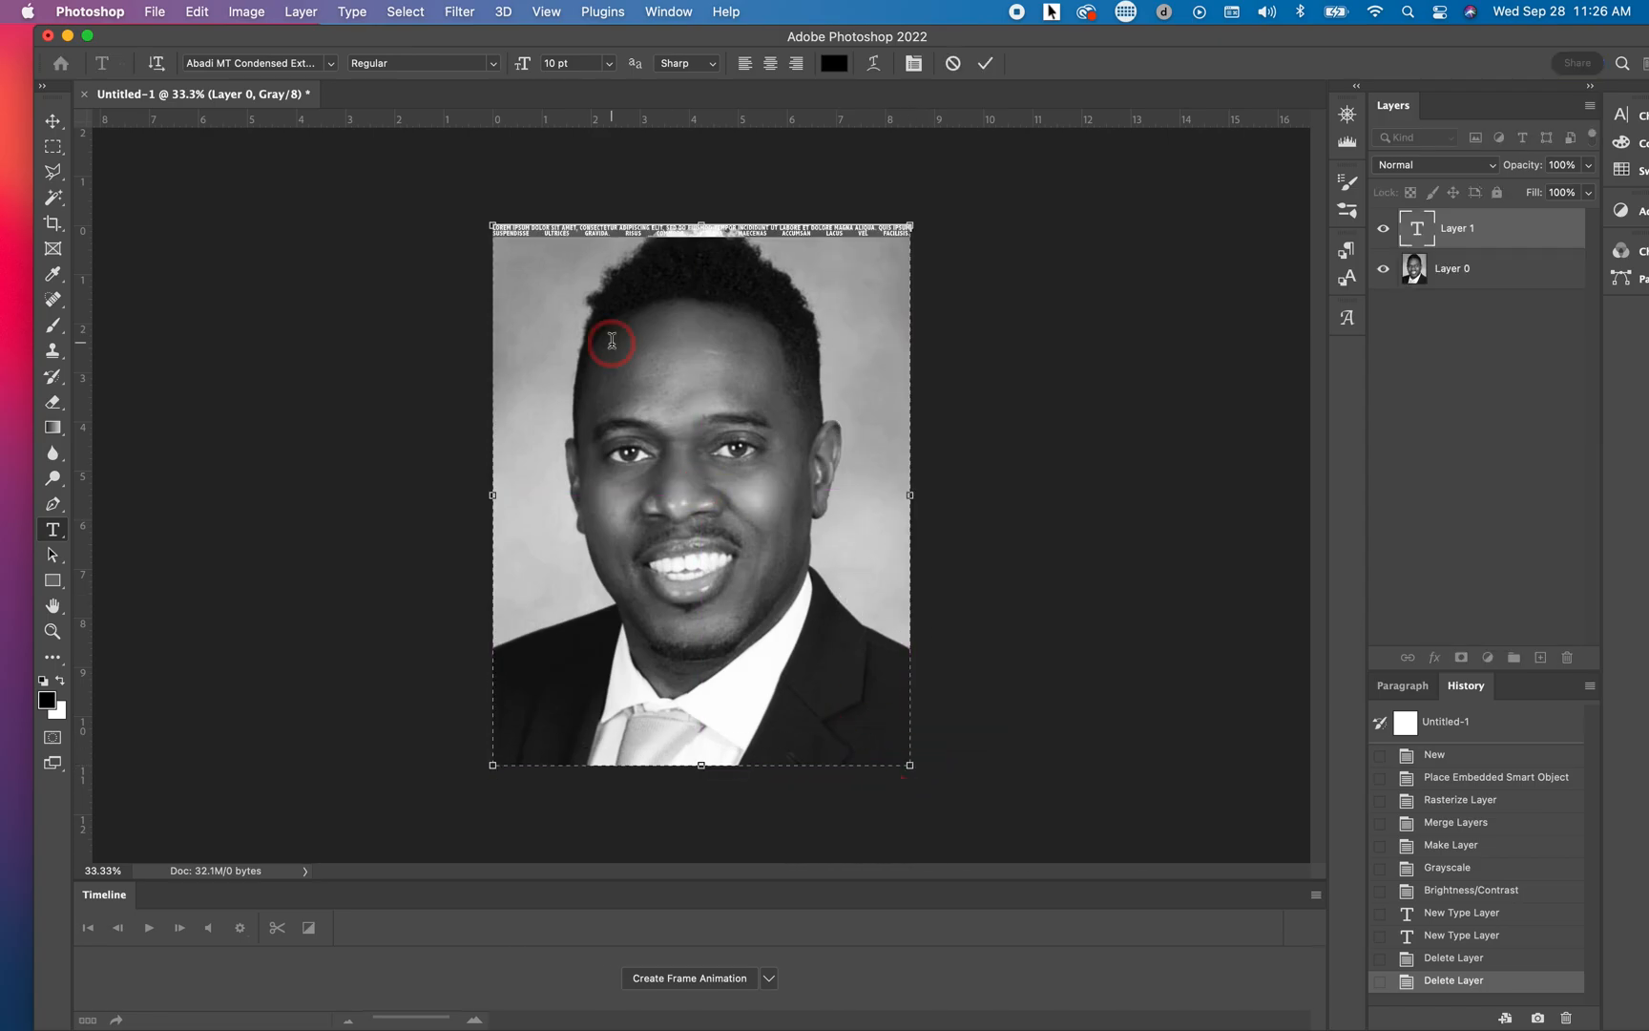
key("super+v")
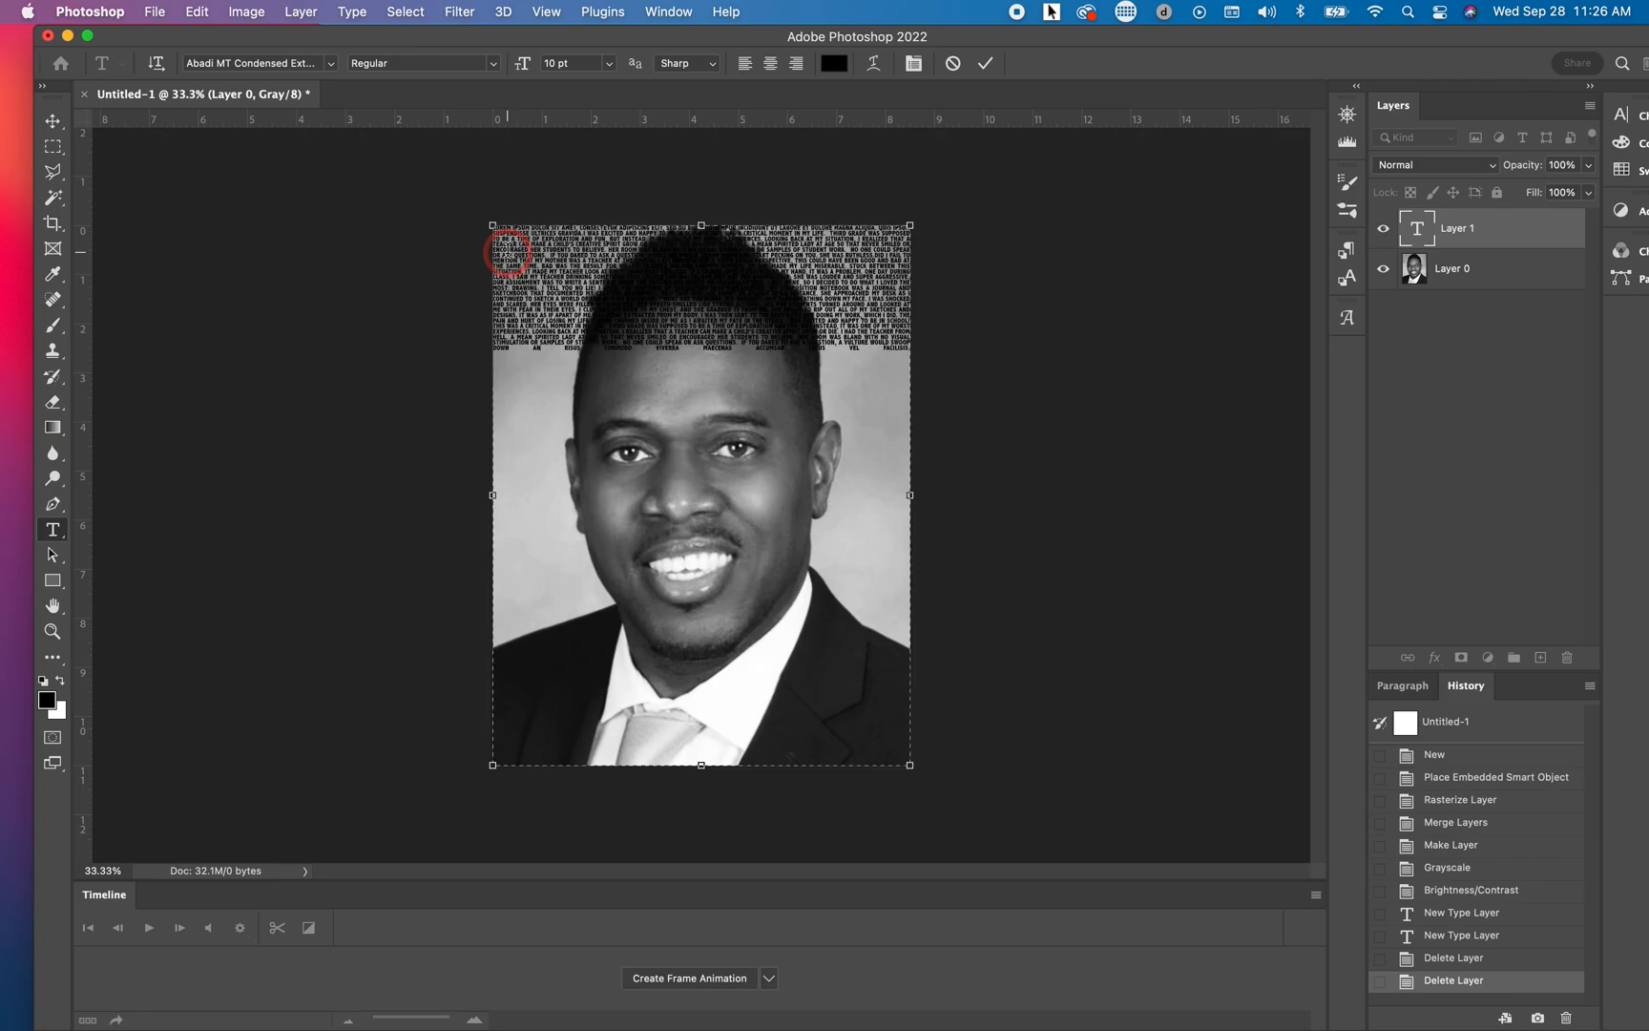
key("super+v")
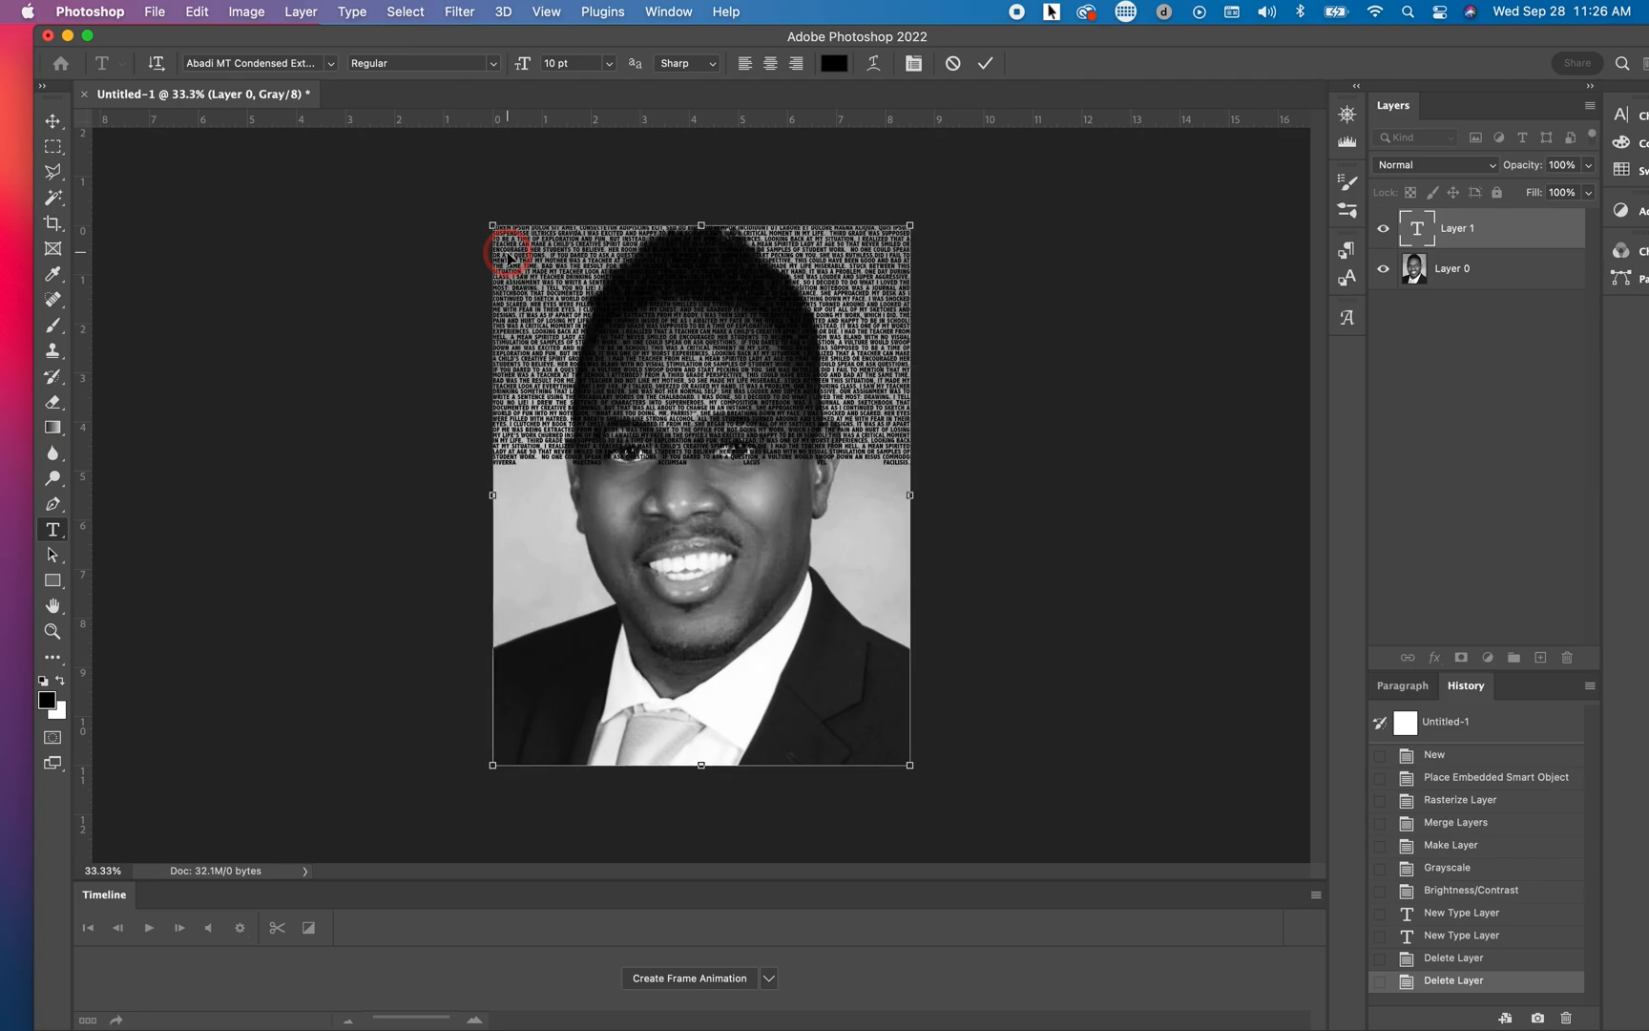
key("super+v")
key("super+v")
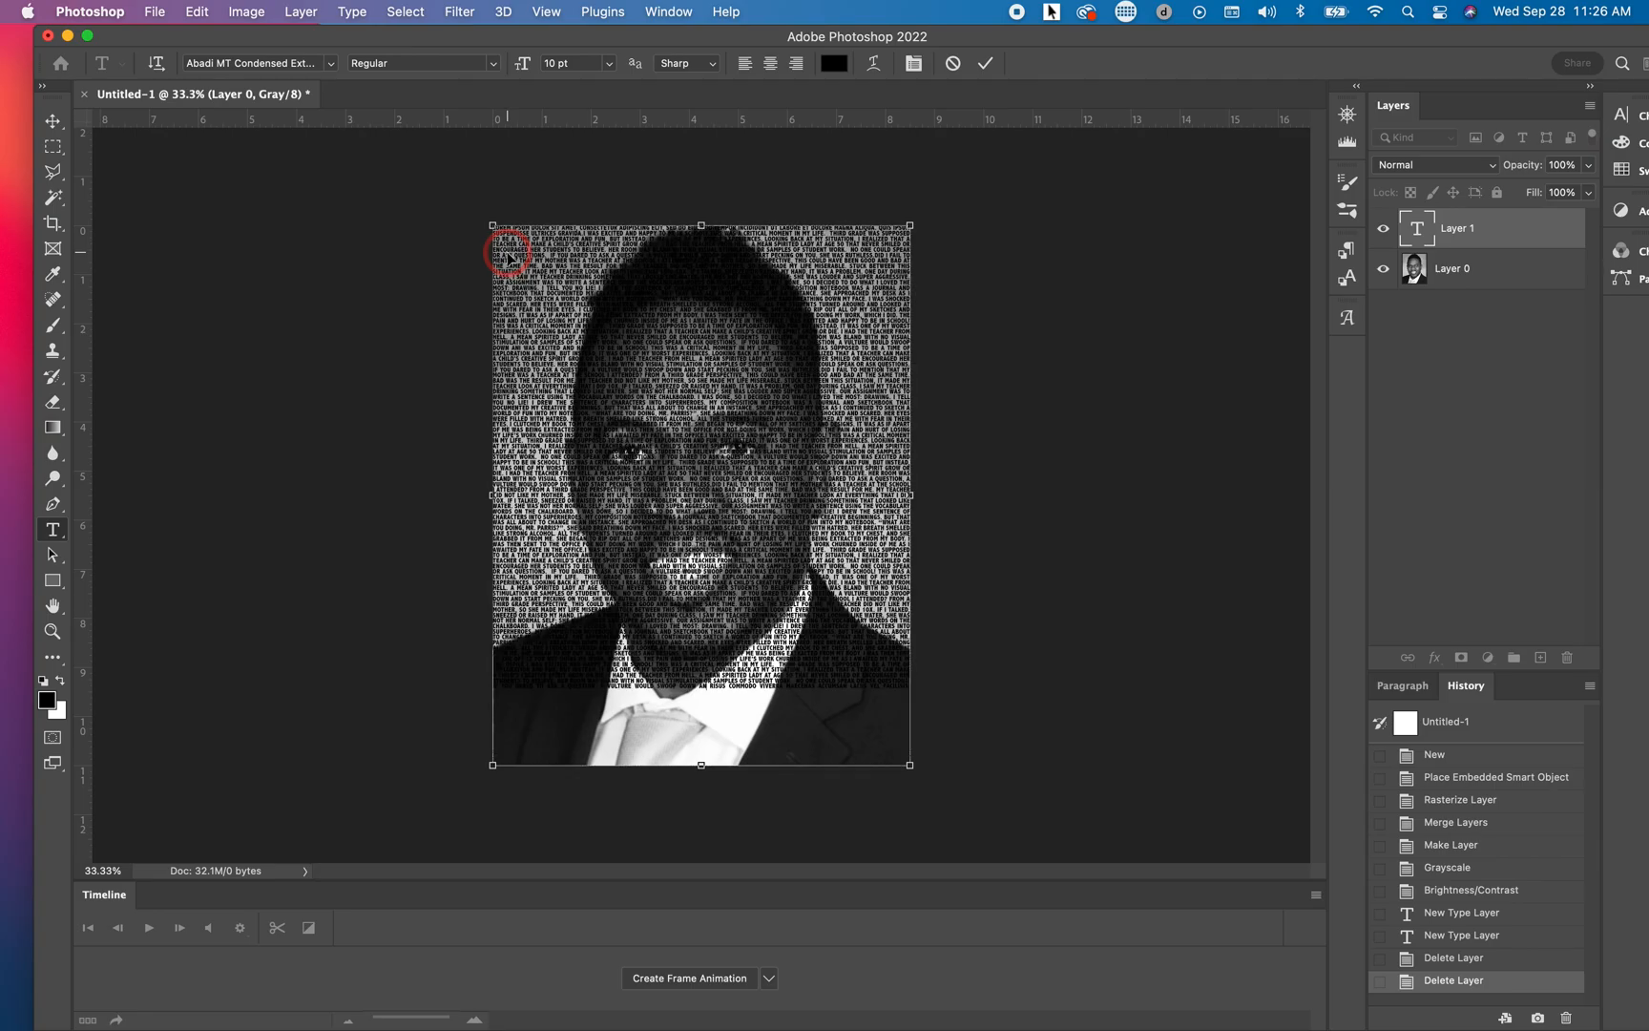
key("super+v")
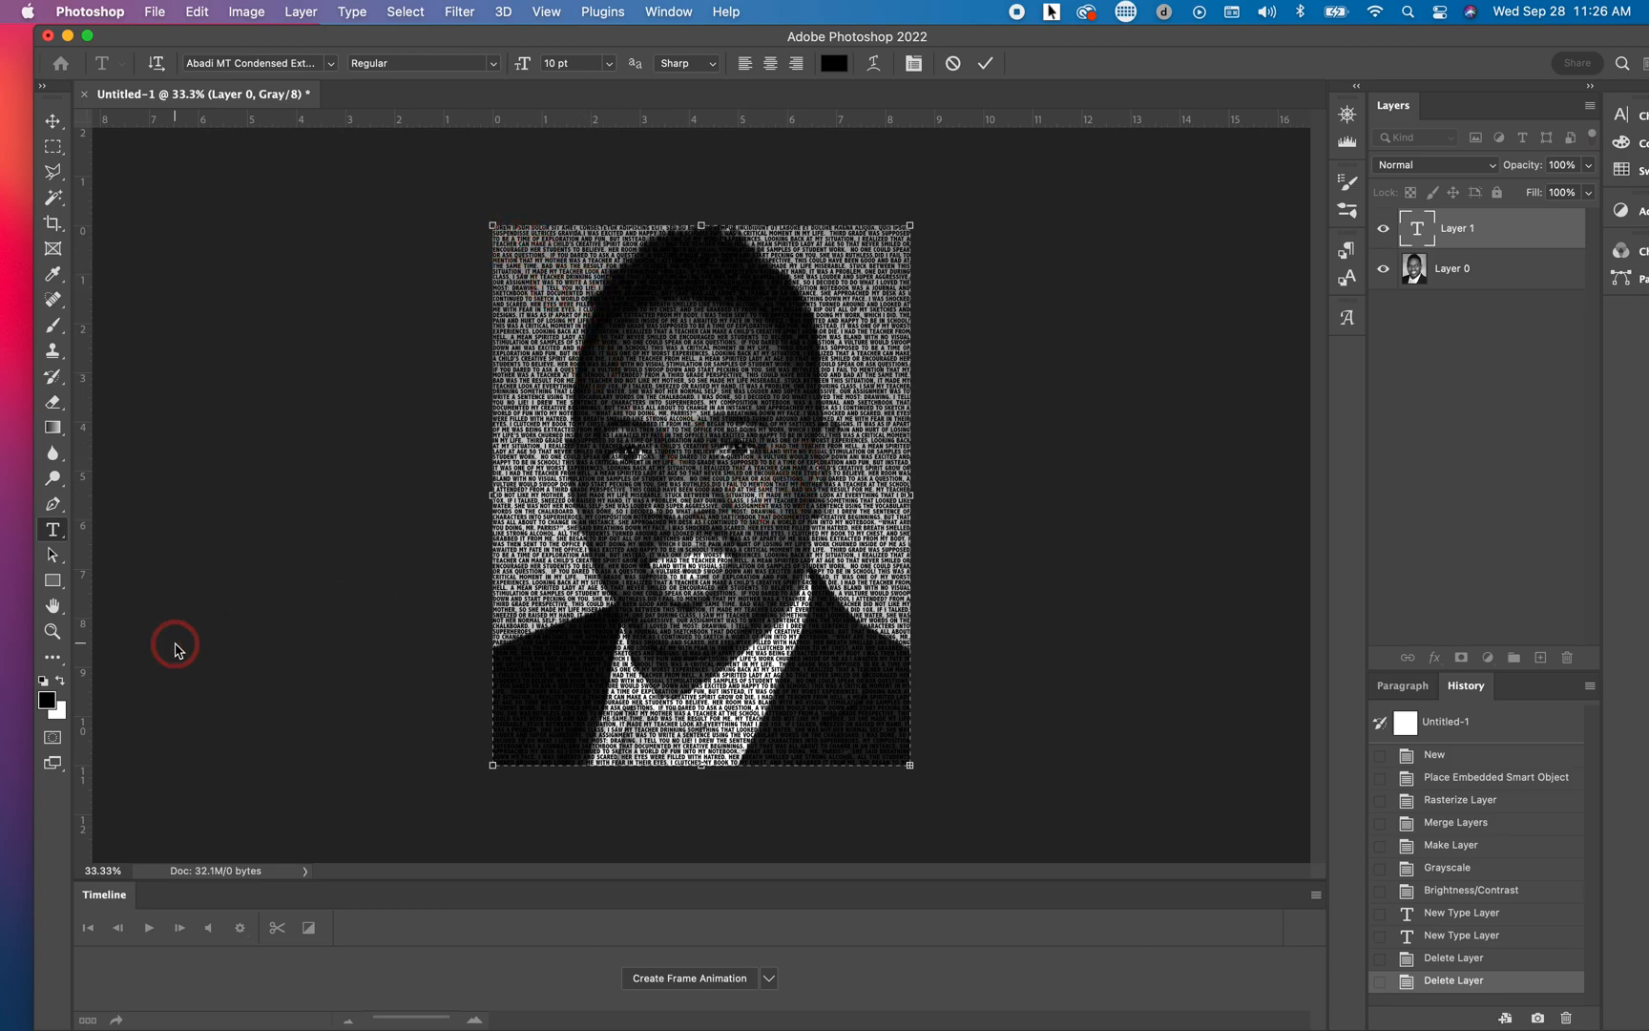
left_click(54, 633)
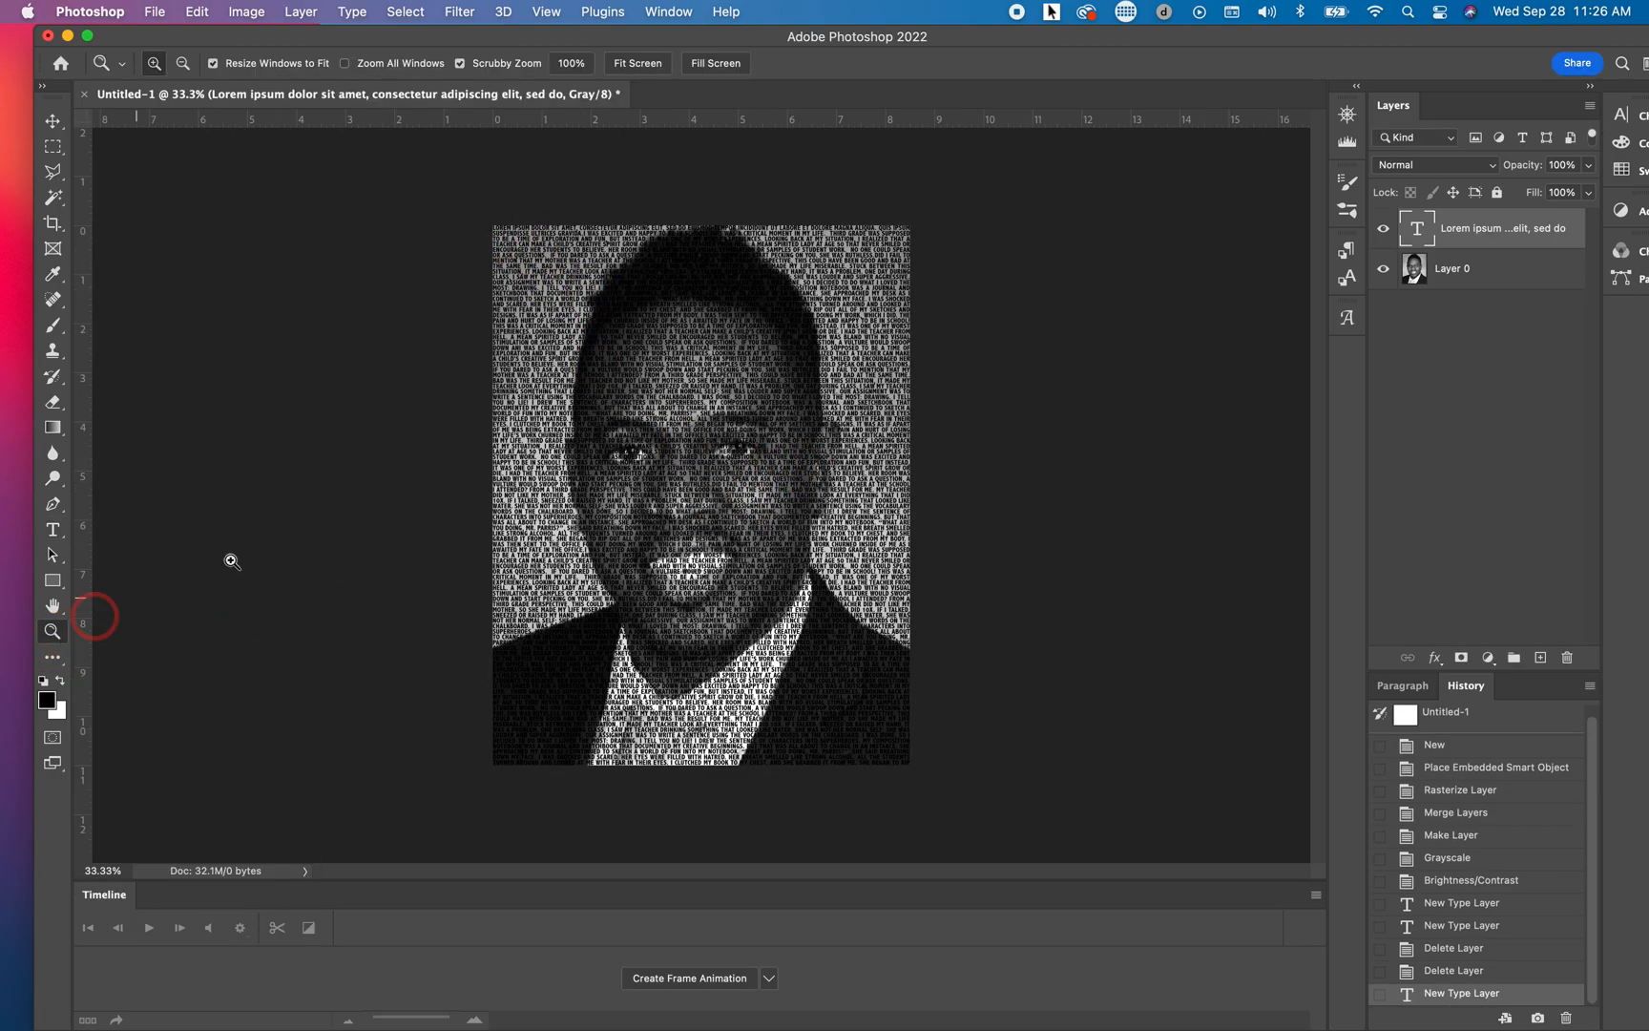
left_click(734, 427)
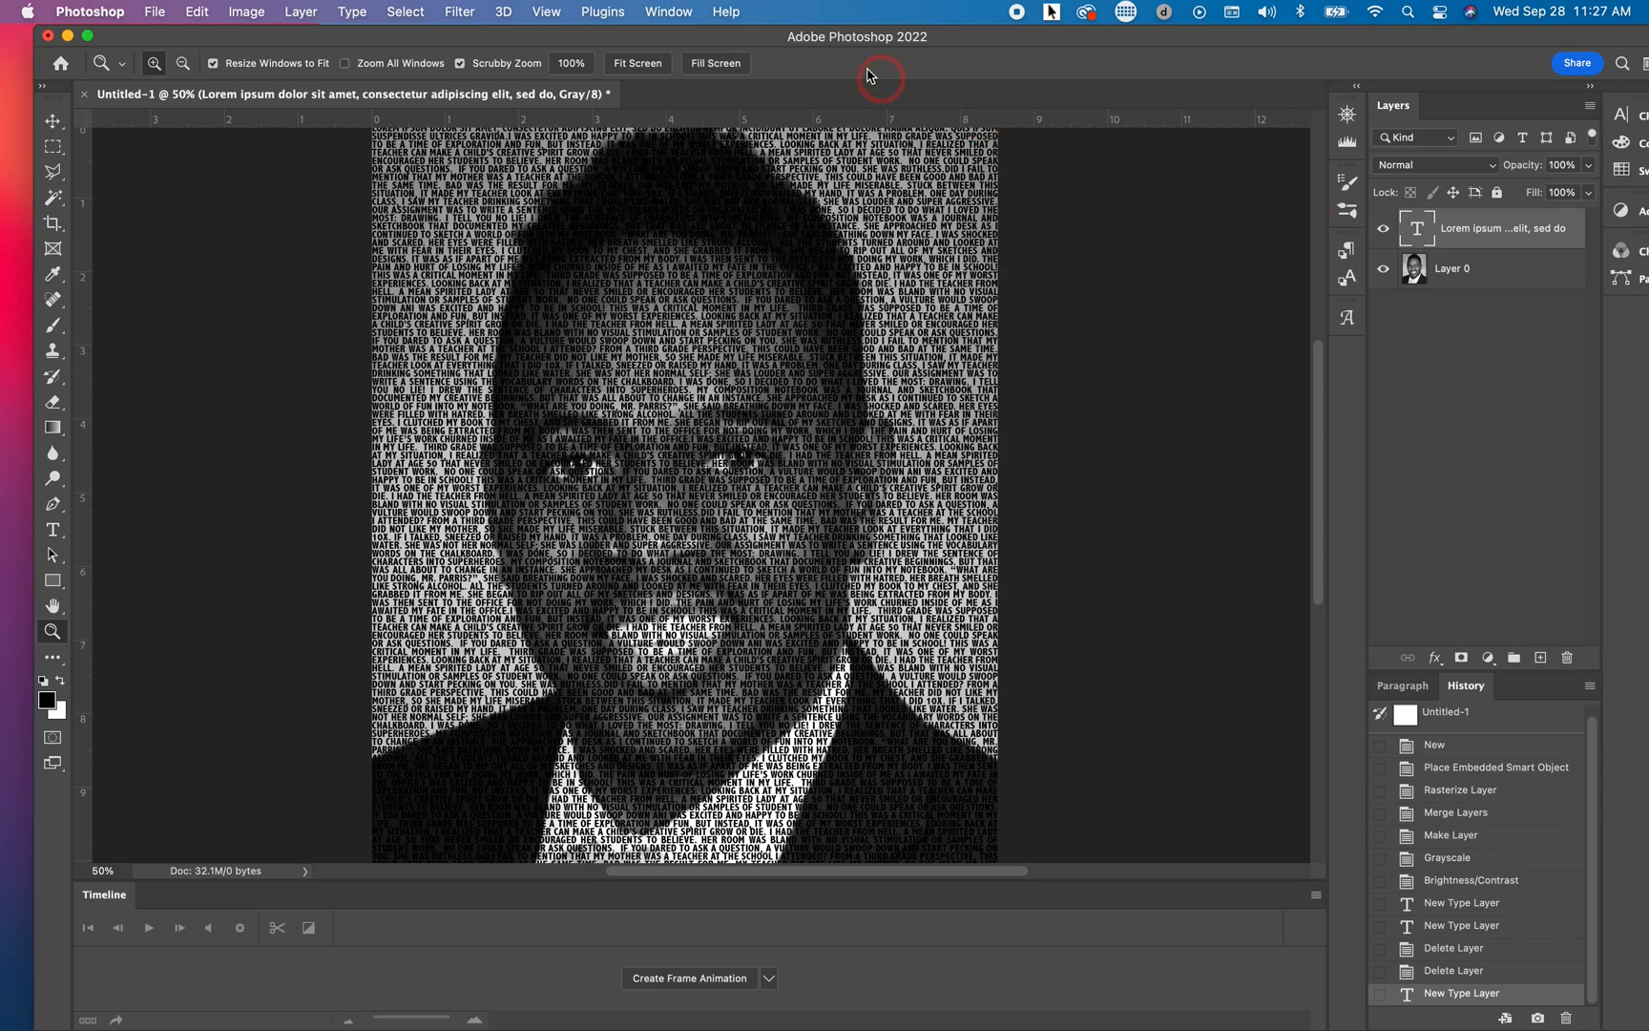
Show the Paragraph panel, detach it and dock it below Glyphs in the collapsed panel strip
left_click(680, 13)
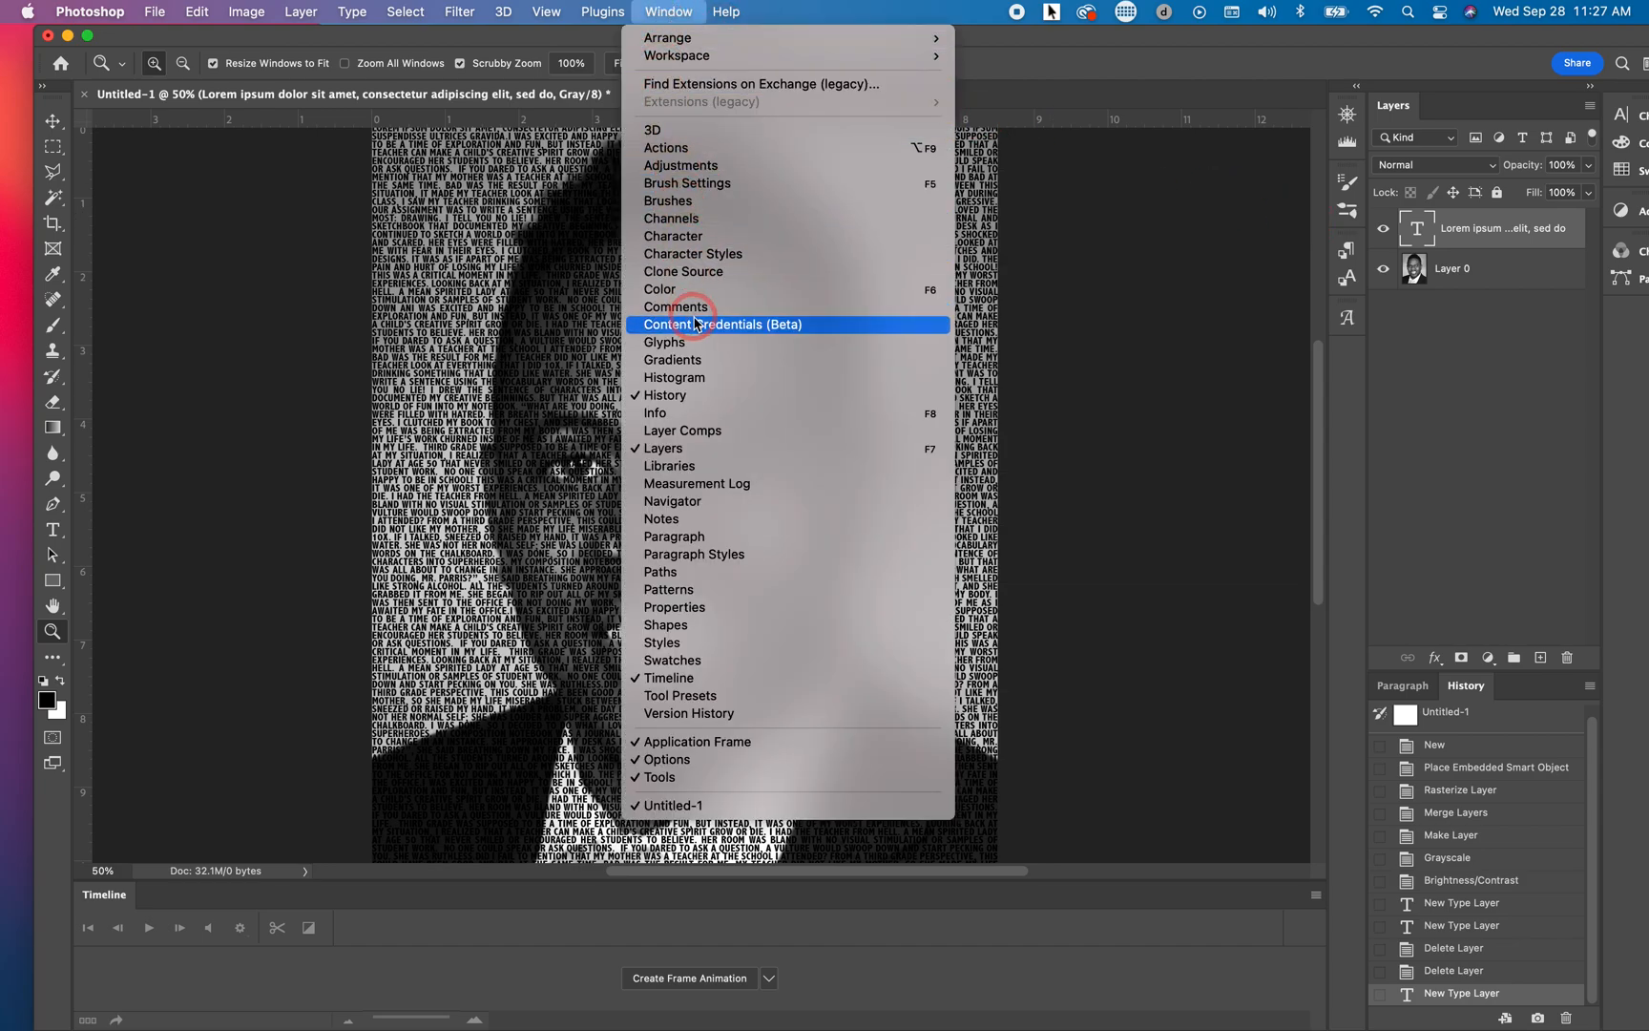
left_click(692, 542)
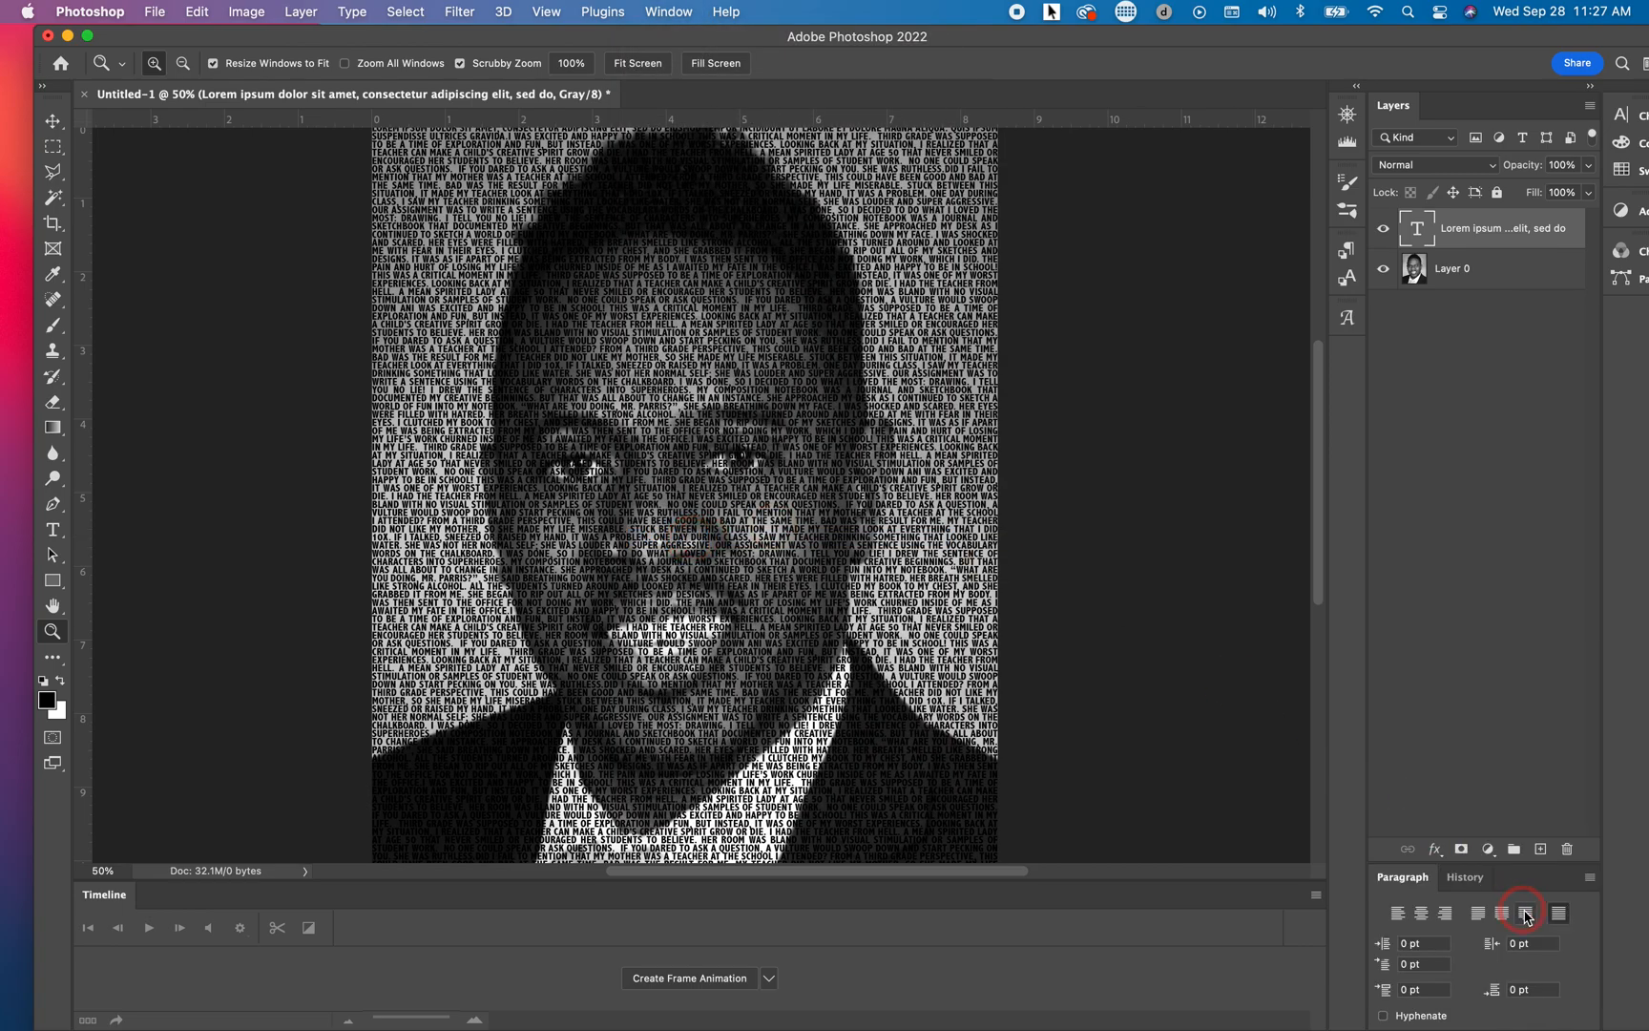
left_click_drag(1417, 878, 1119, 260)
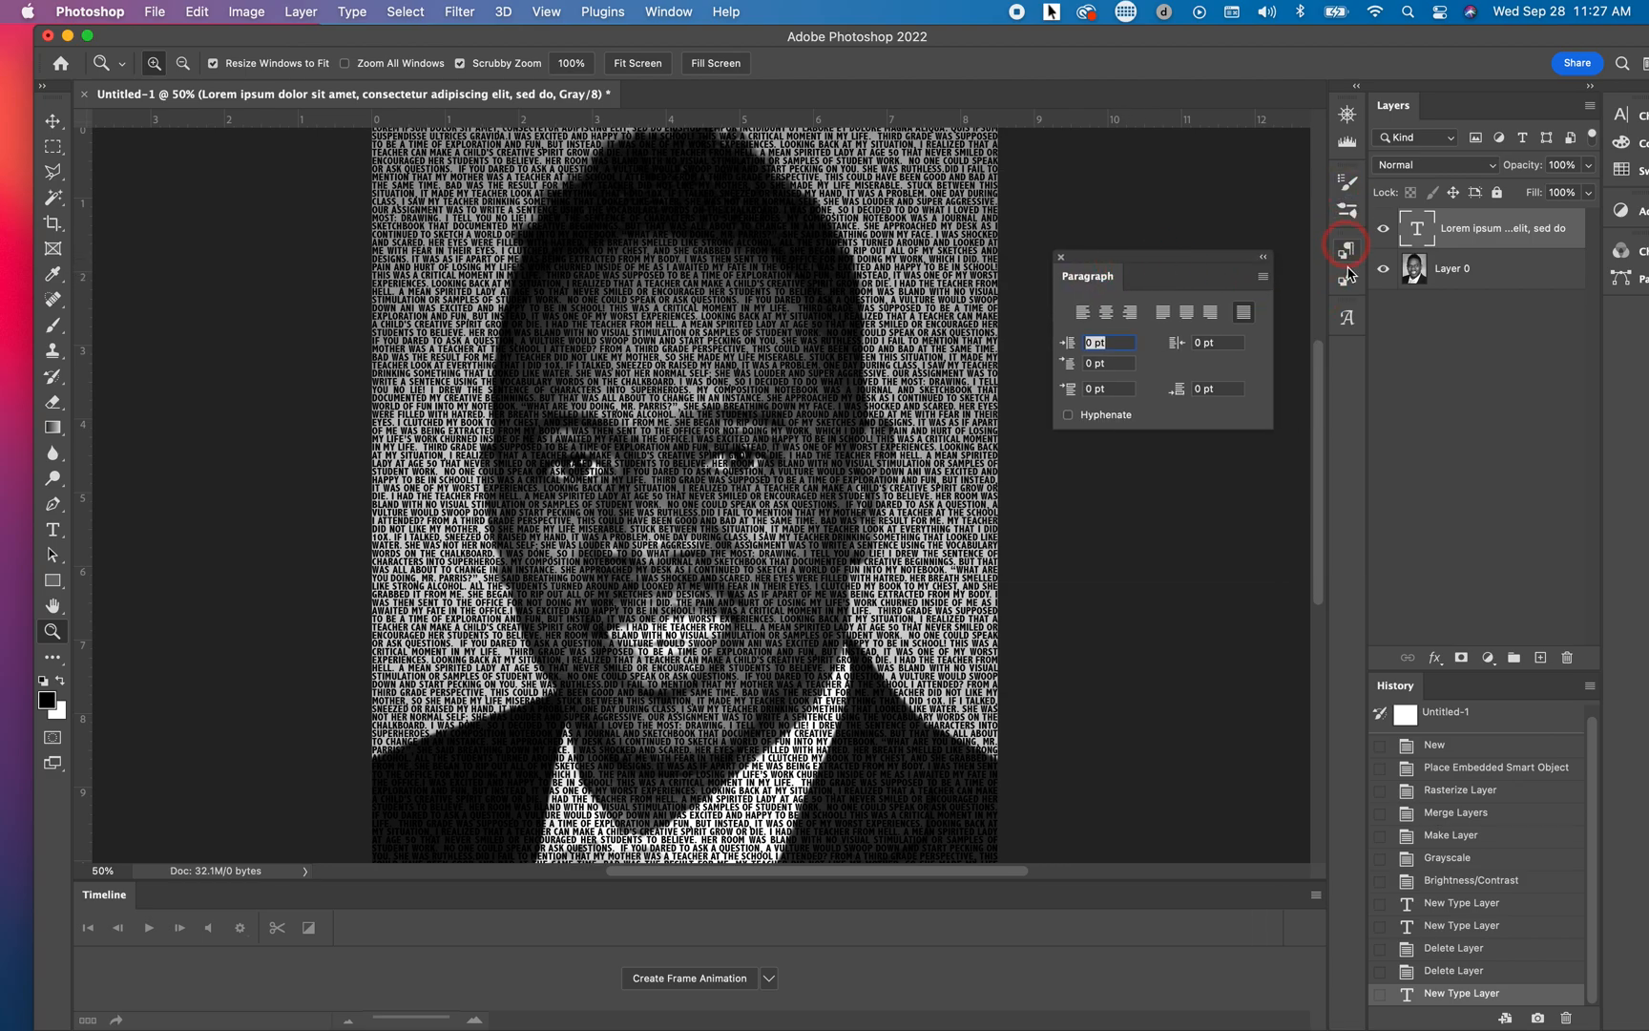
left_click_drag(1095, 276, 1346, 357)
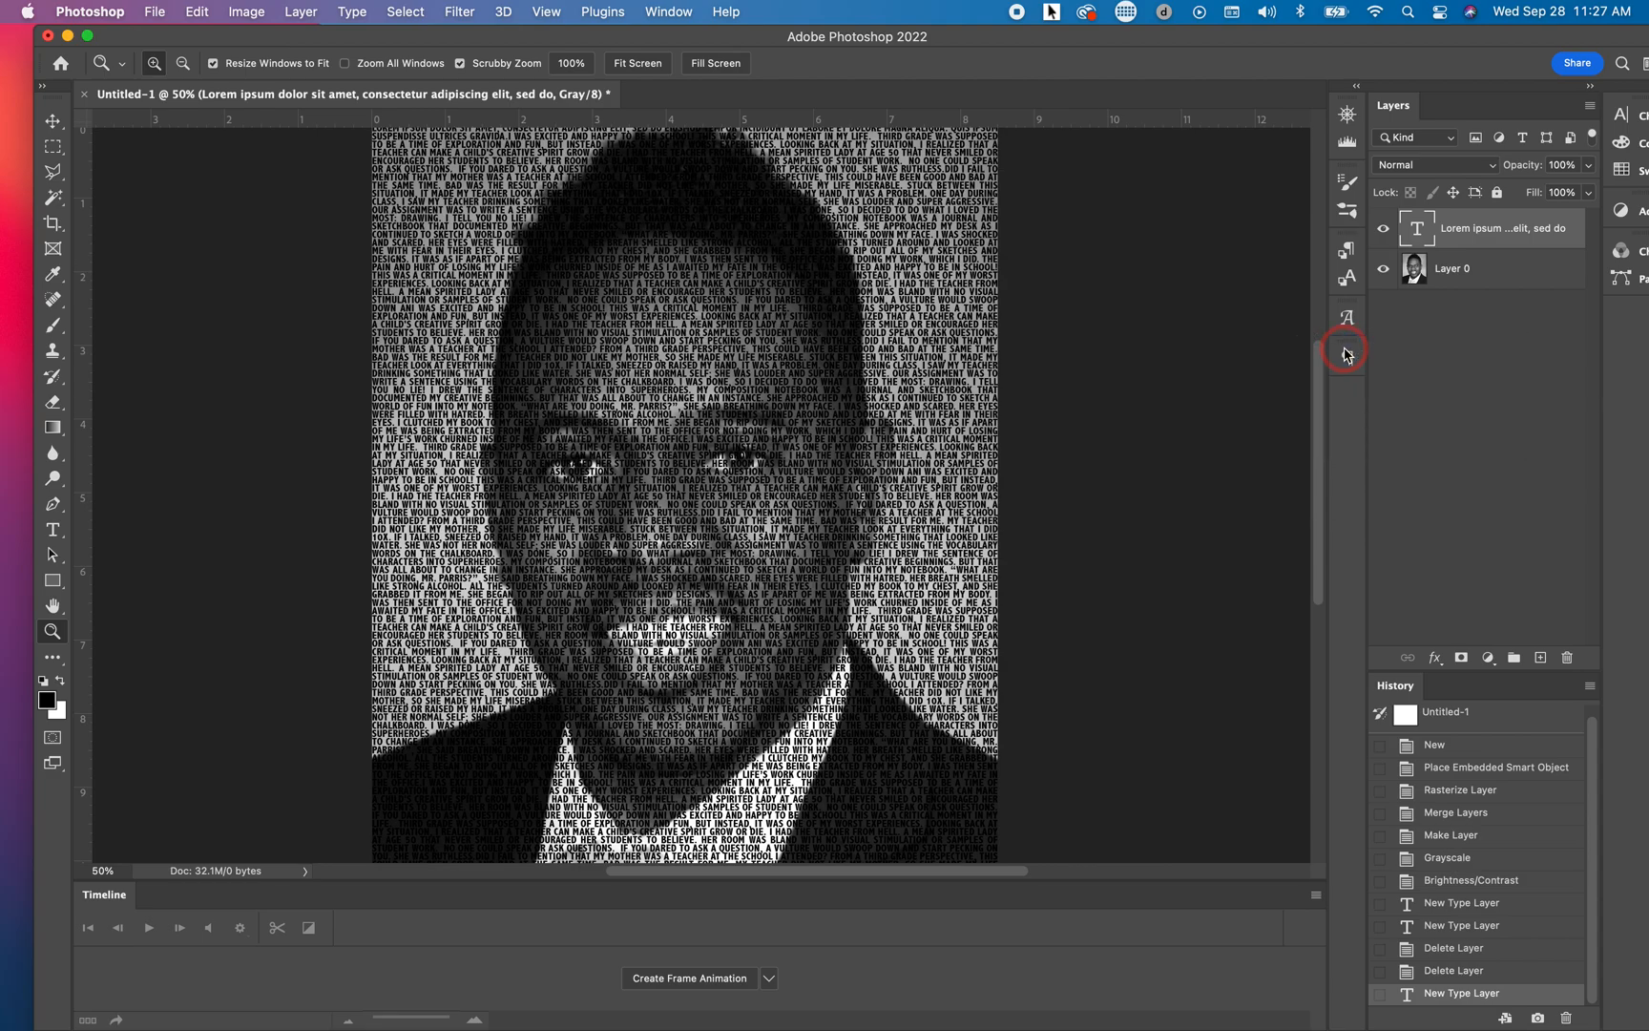
left_click(1348, 359)
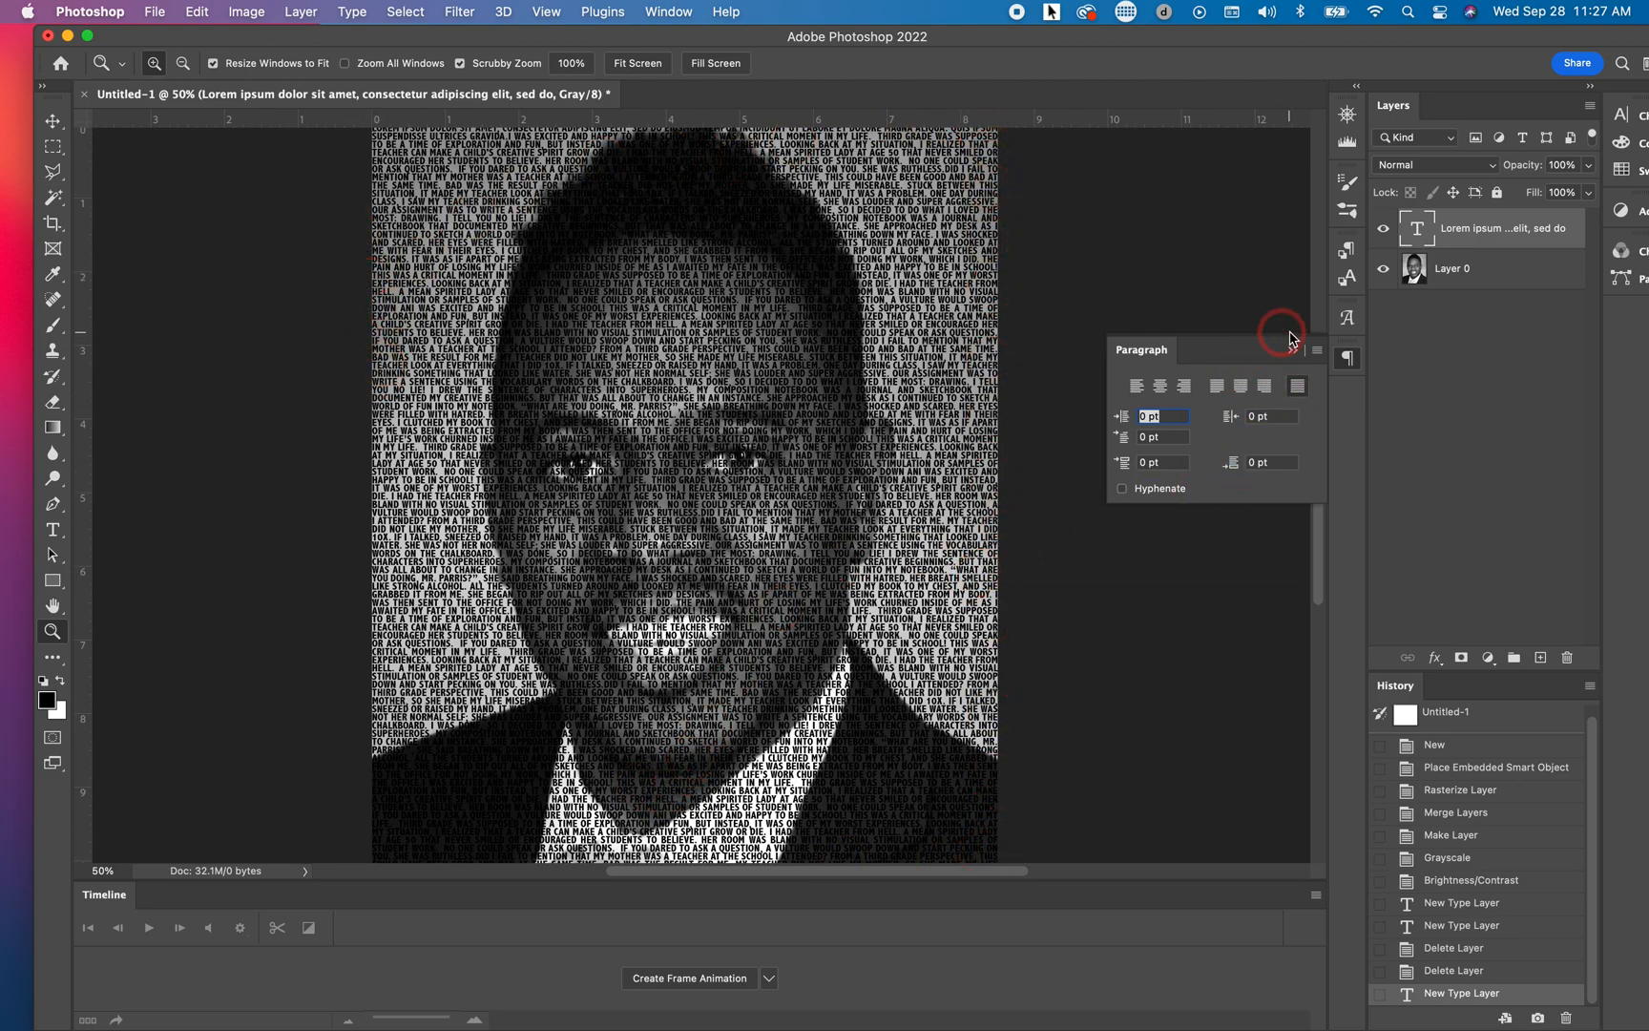
Look through the glyphs, paragraph settings, paragraph styles and character styles available for the text layer
left_click(1347, 318)
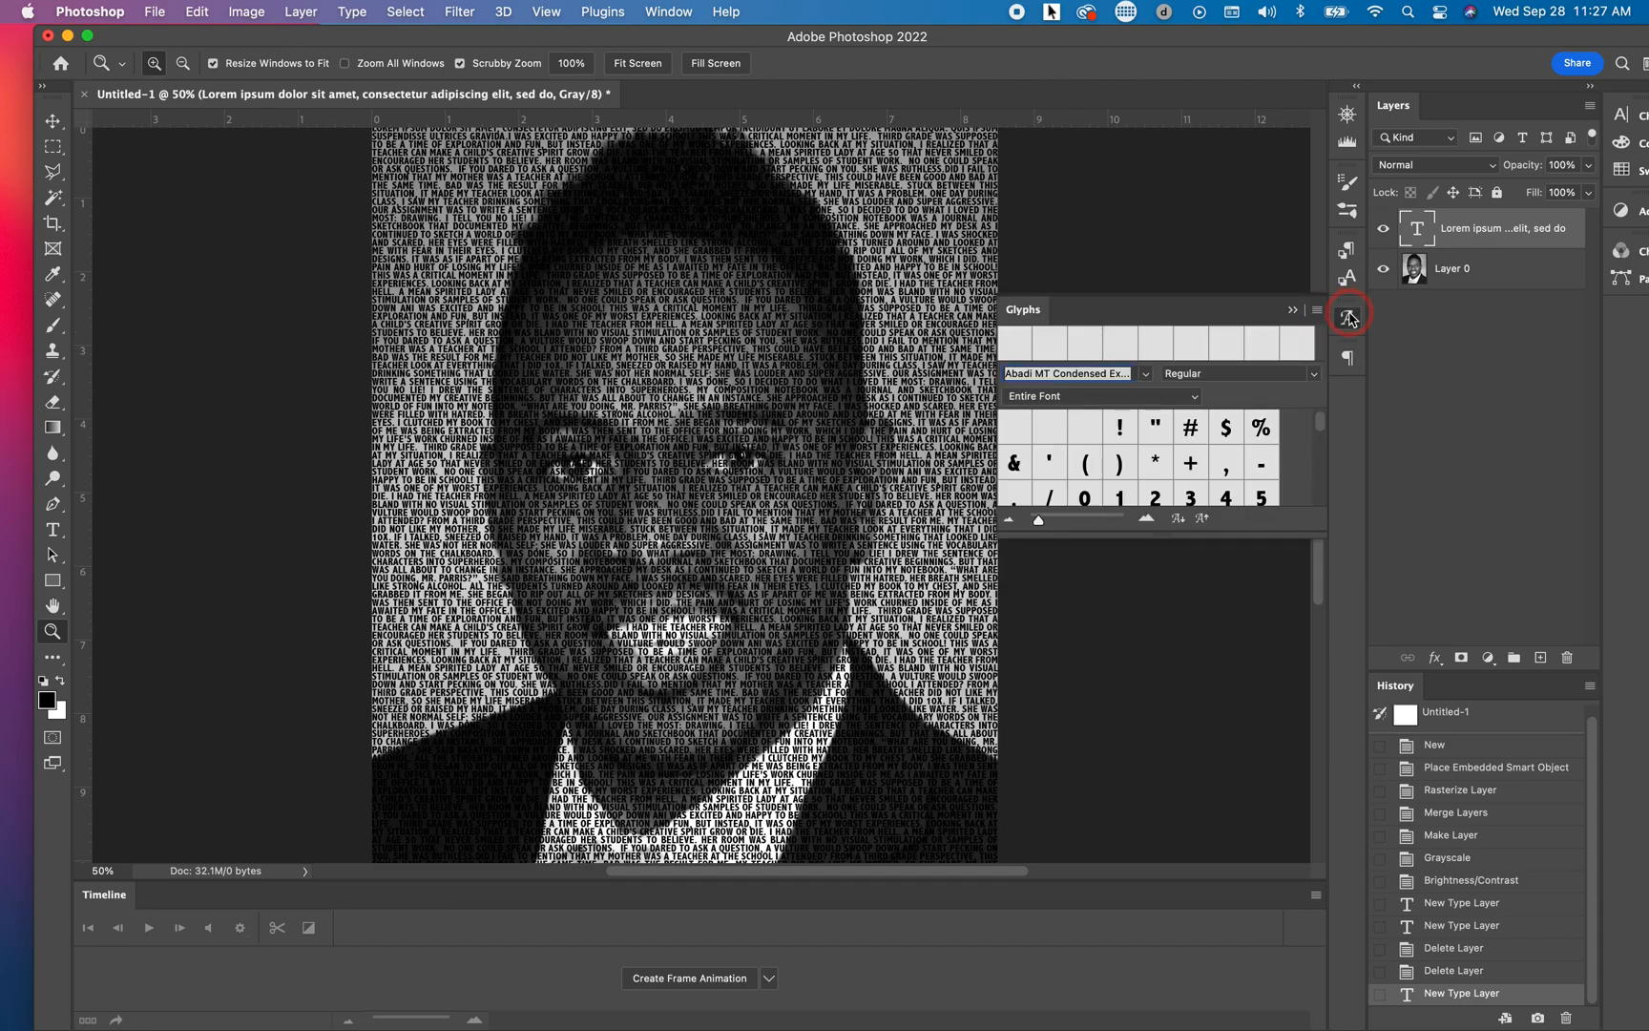
left_click(1292, 310)
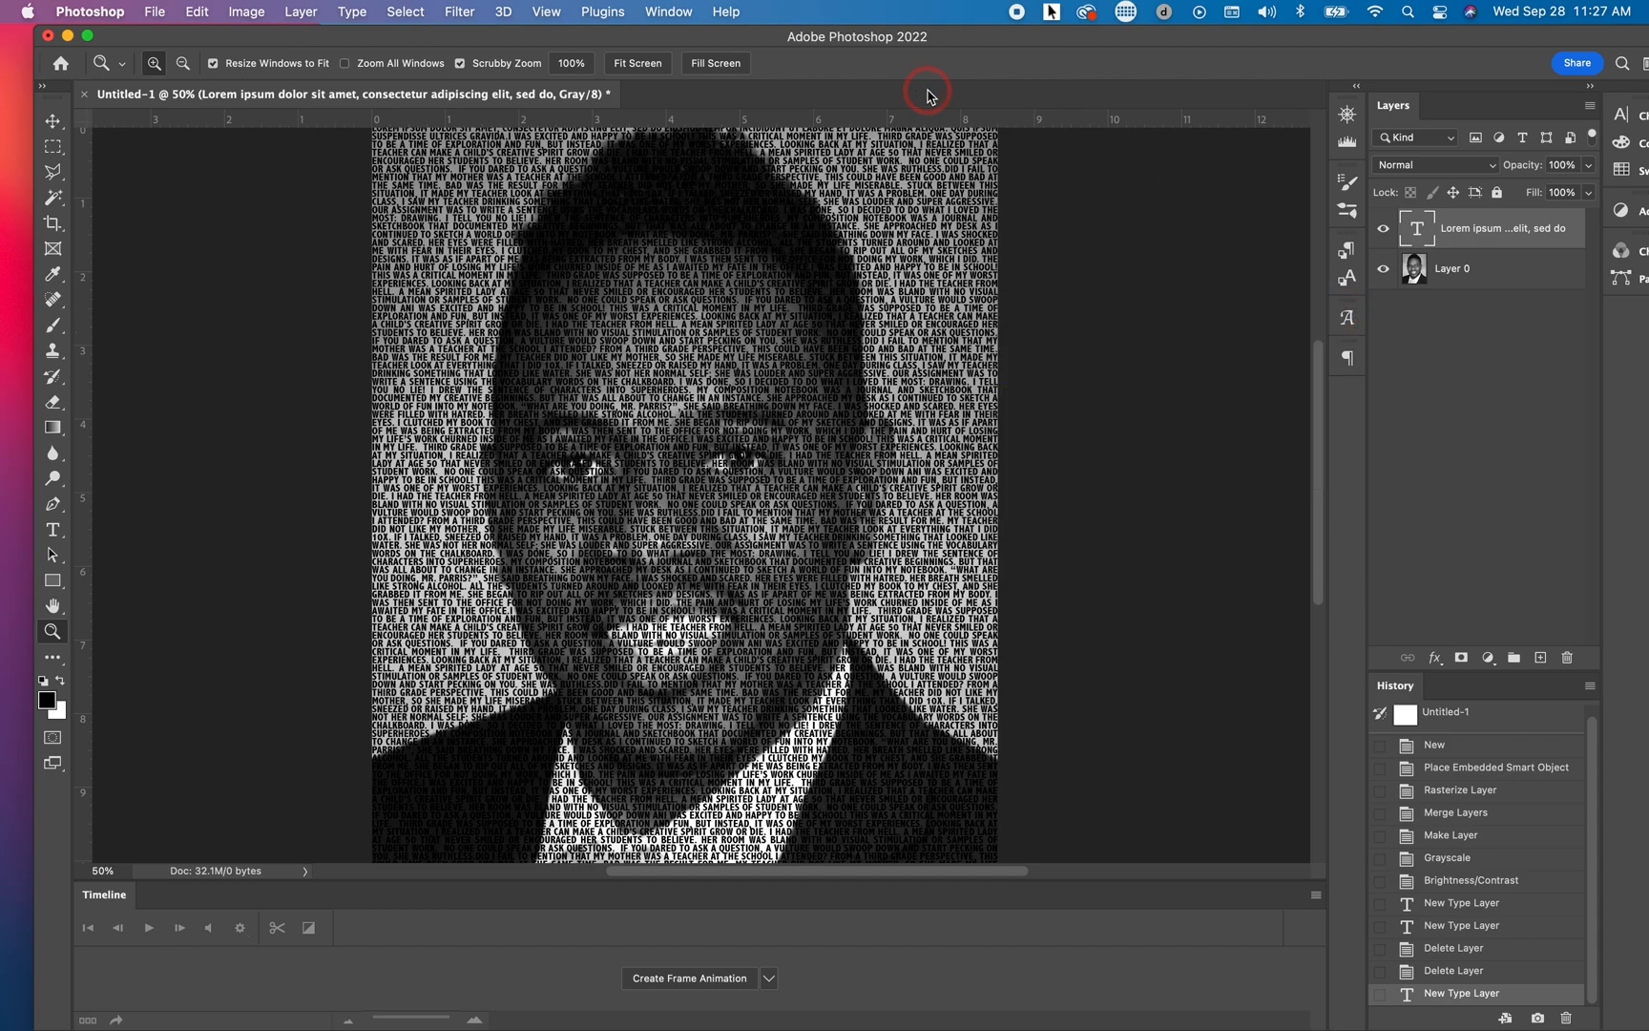
left_click(645, 9)
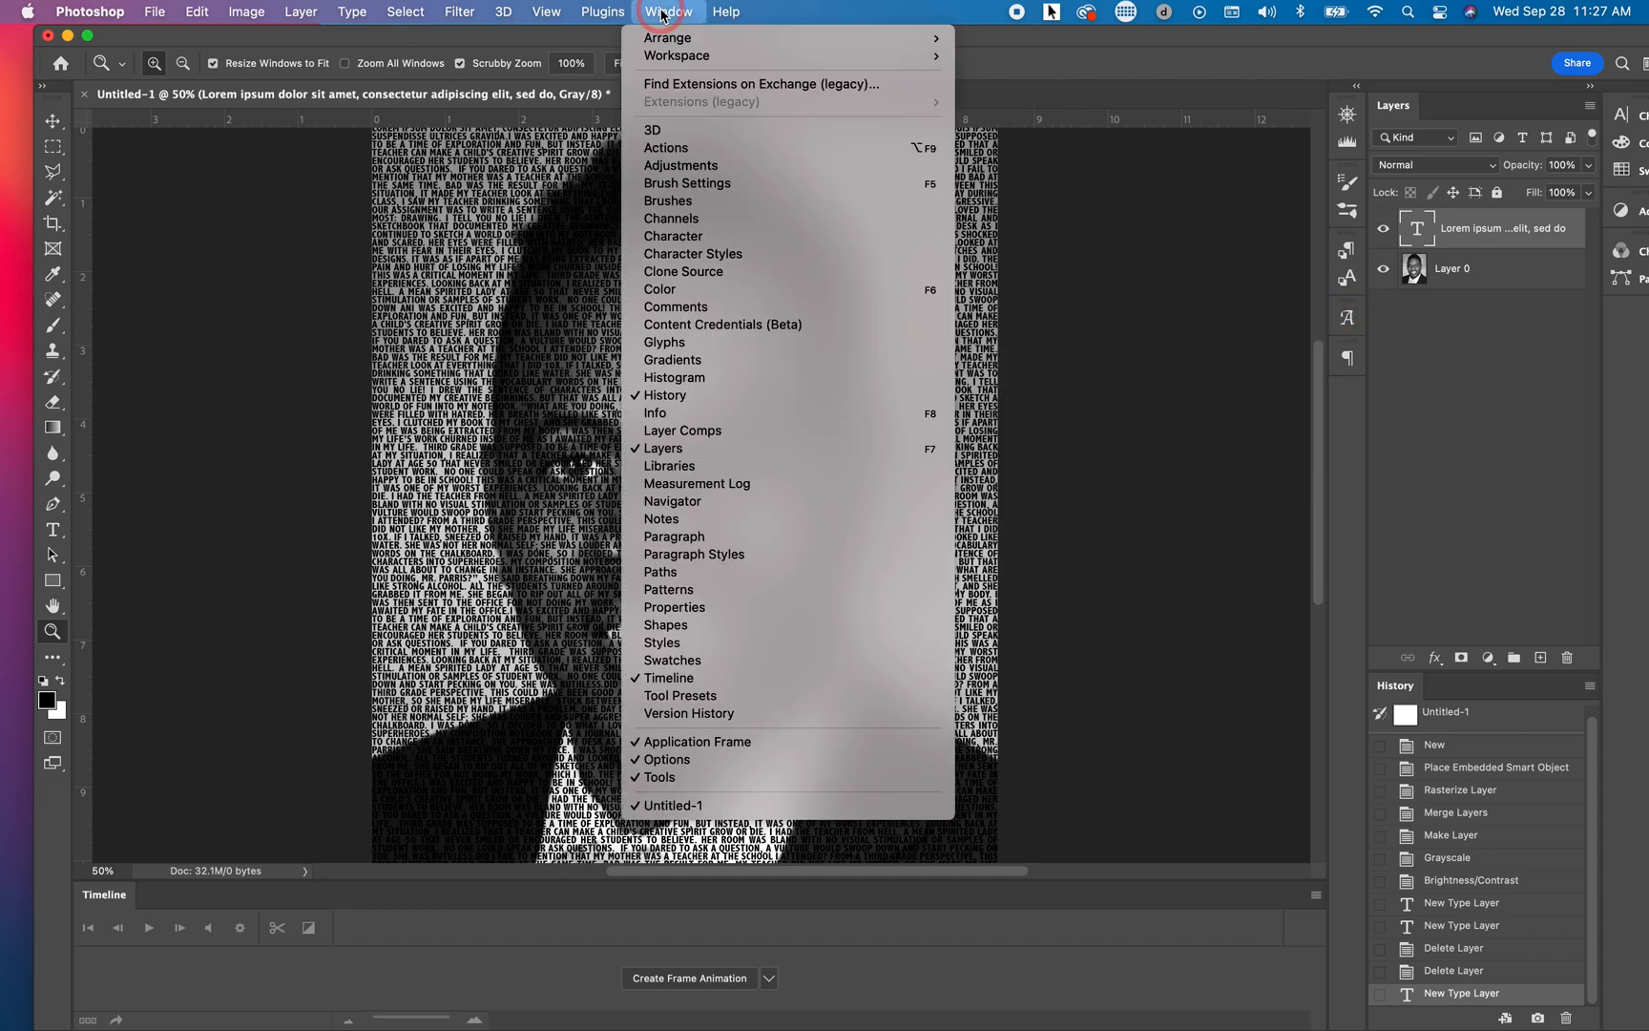
left_click(696, 539)
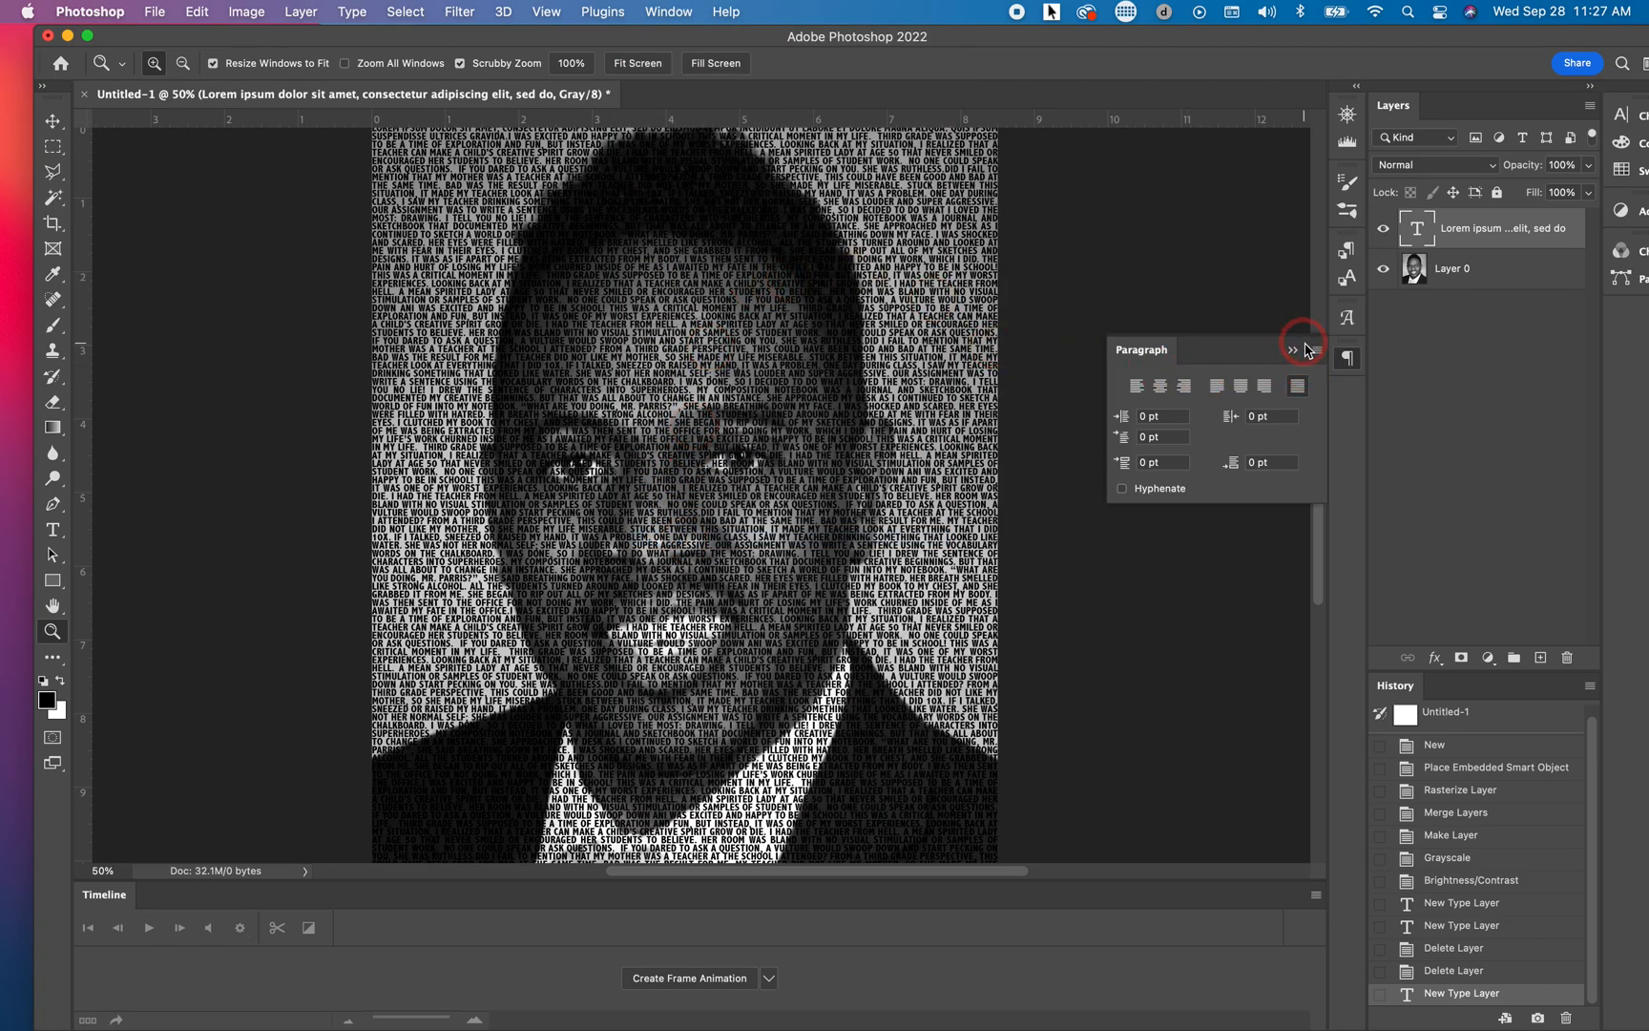
left_click(1347, 251)
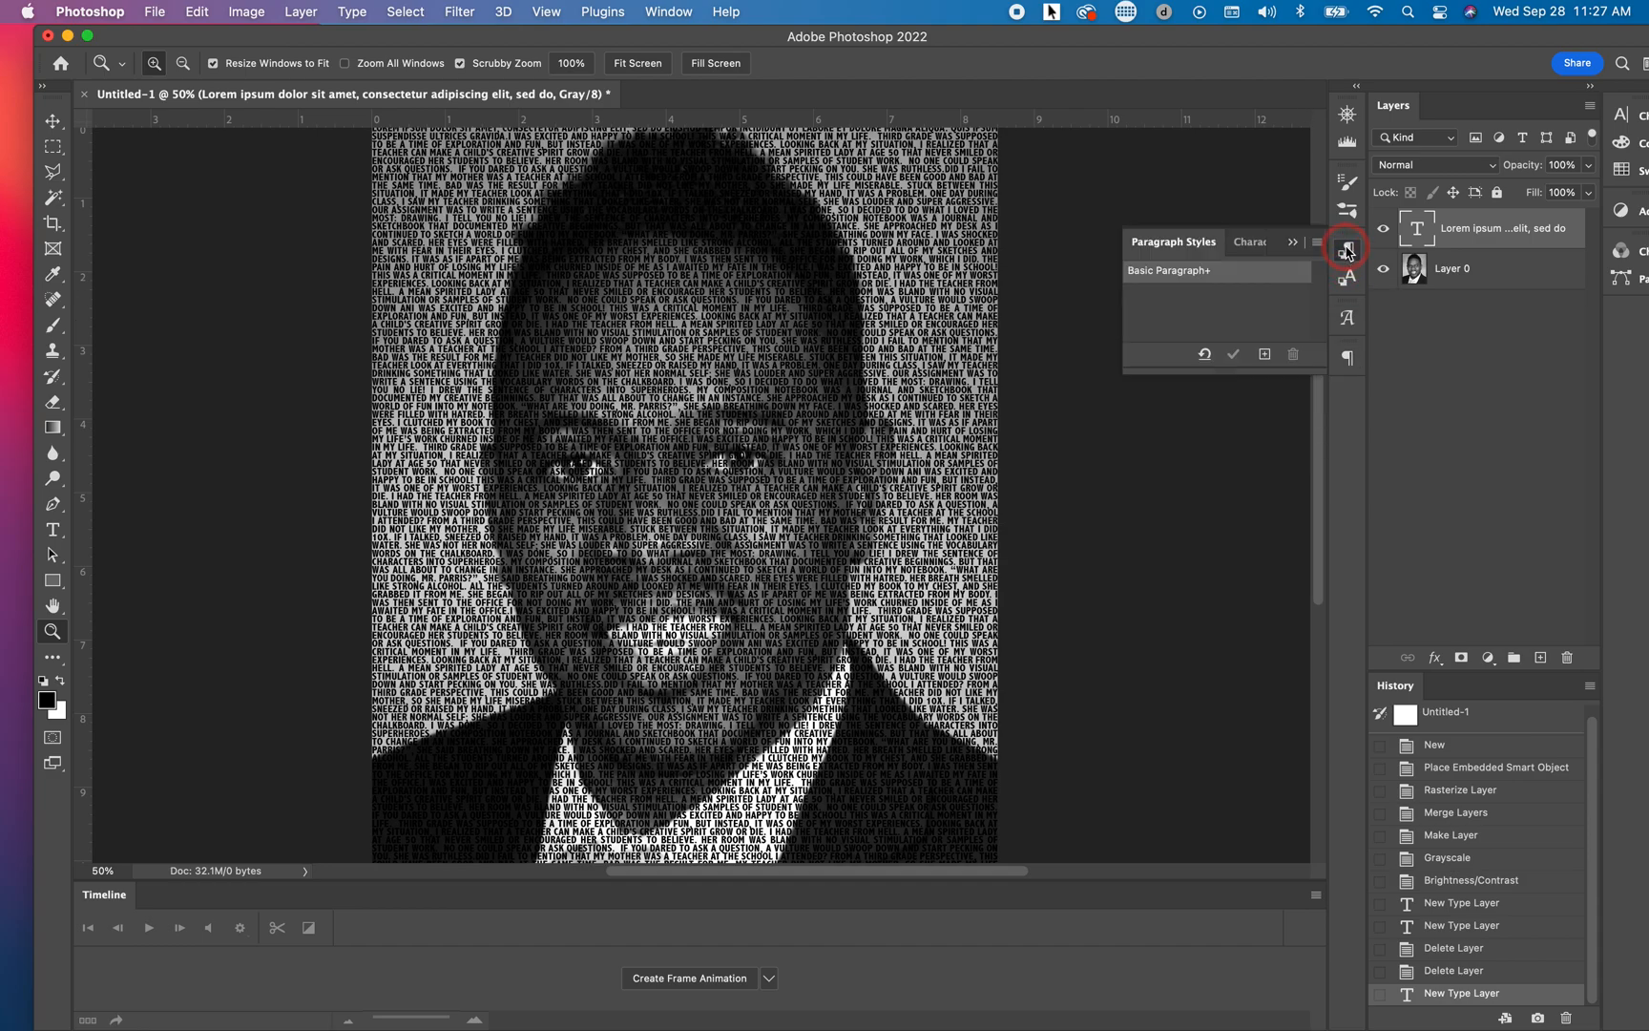
left_click(1256, 250)
left_click(1347, 248)
left_click(1294, 242)
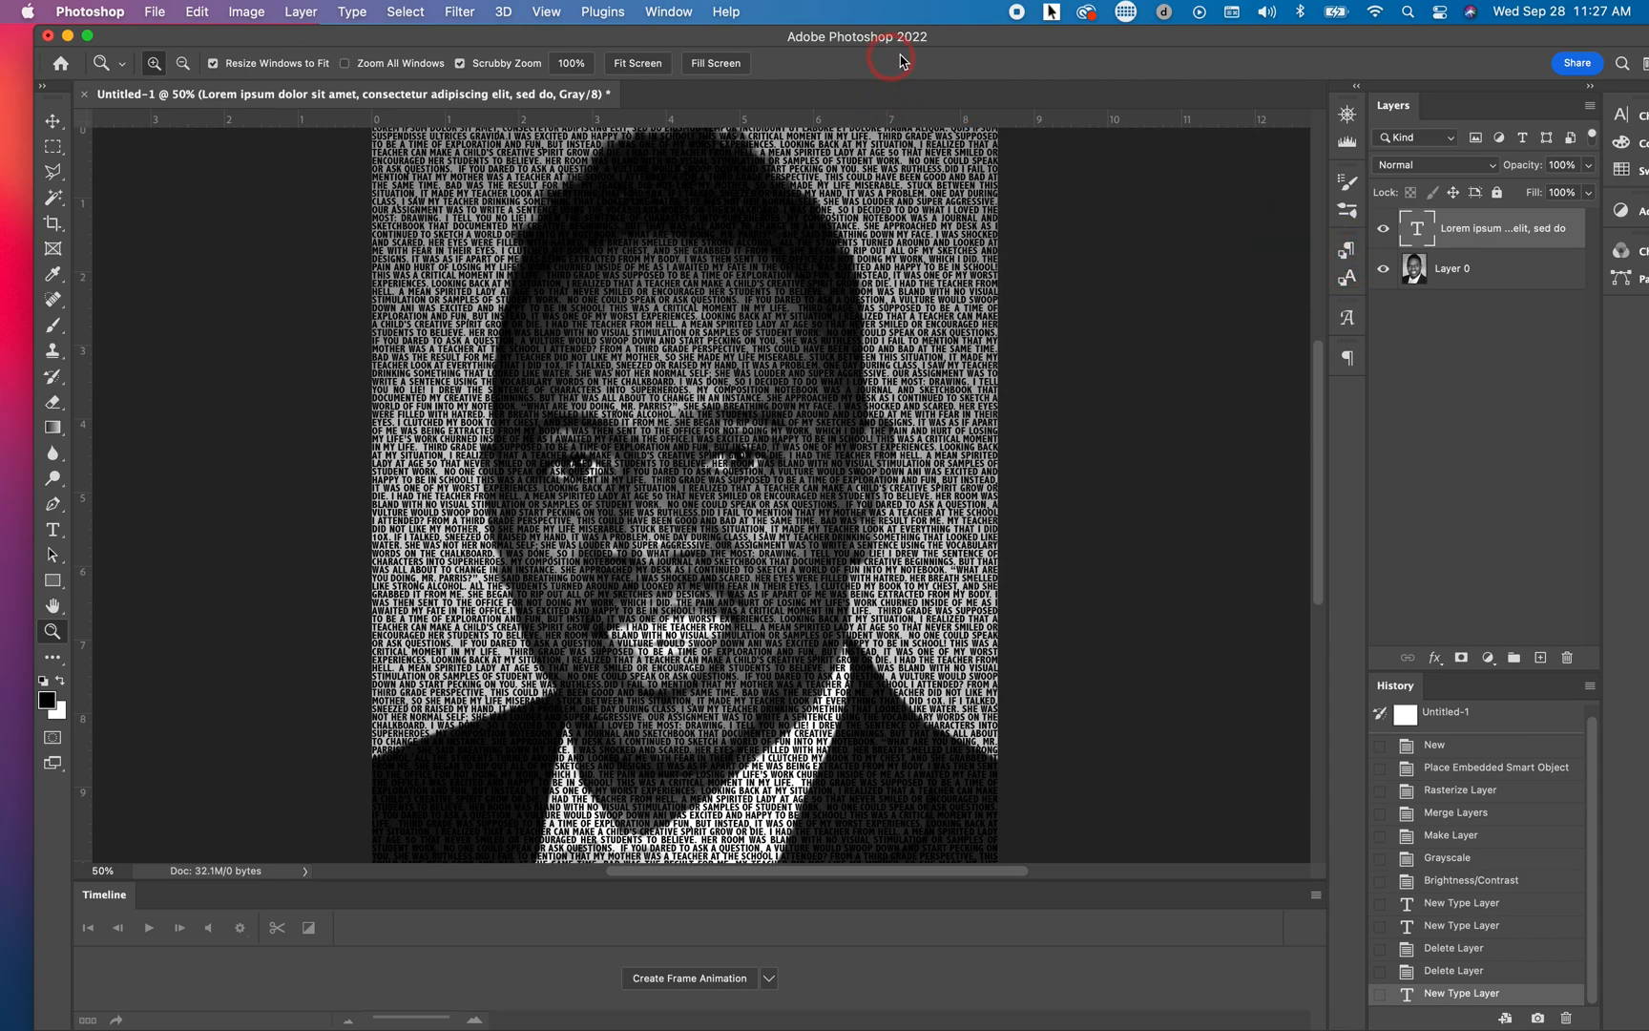
left_click(88, 36)
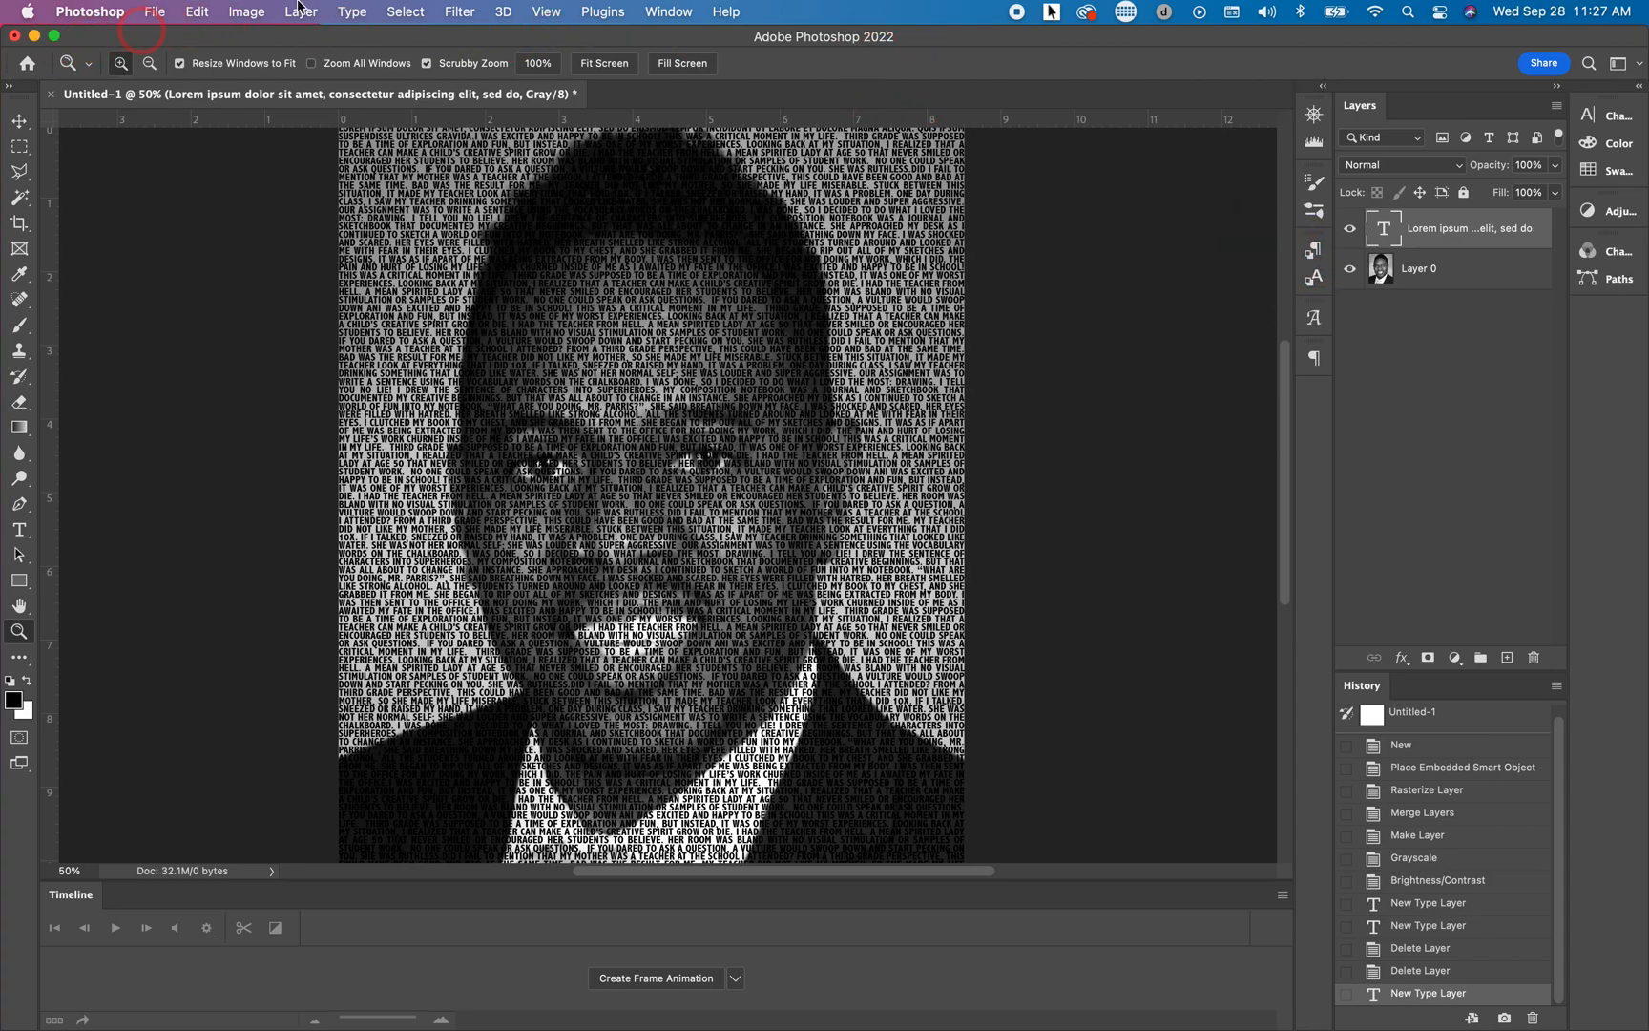
left_click(657, 13)
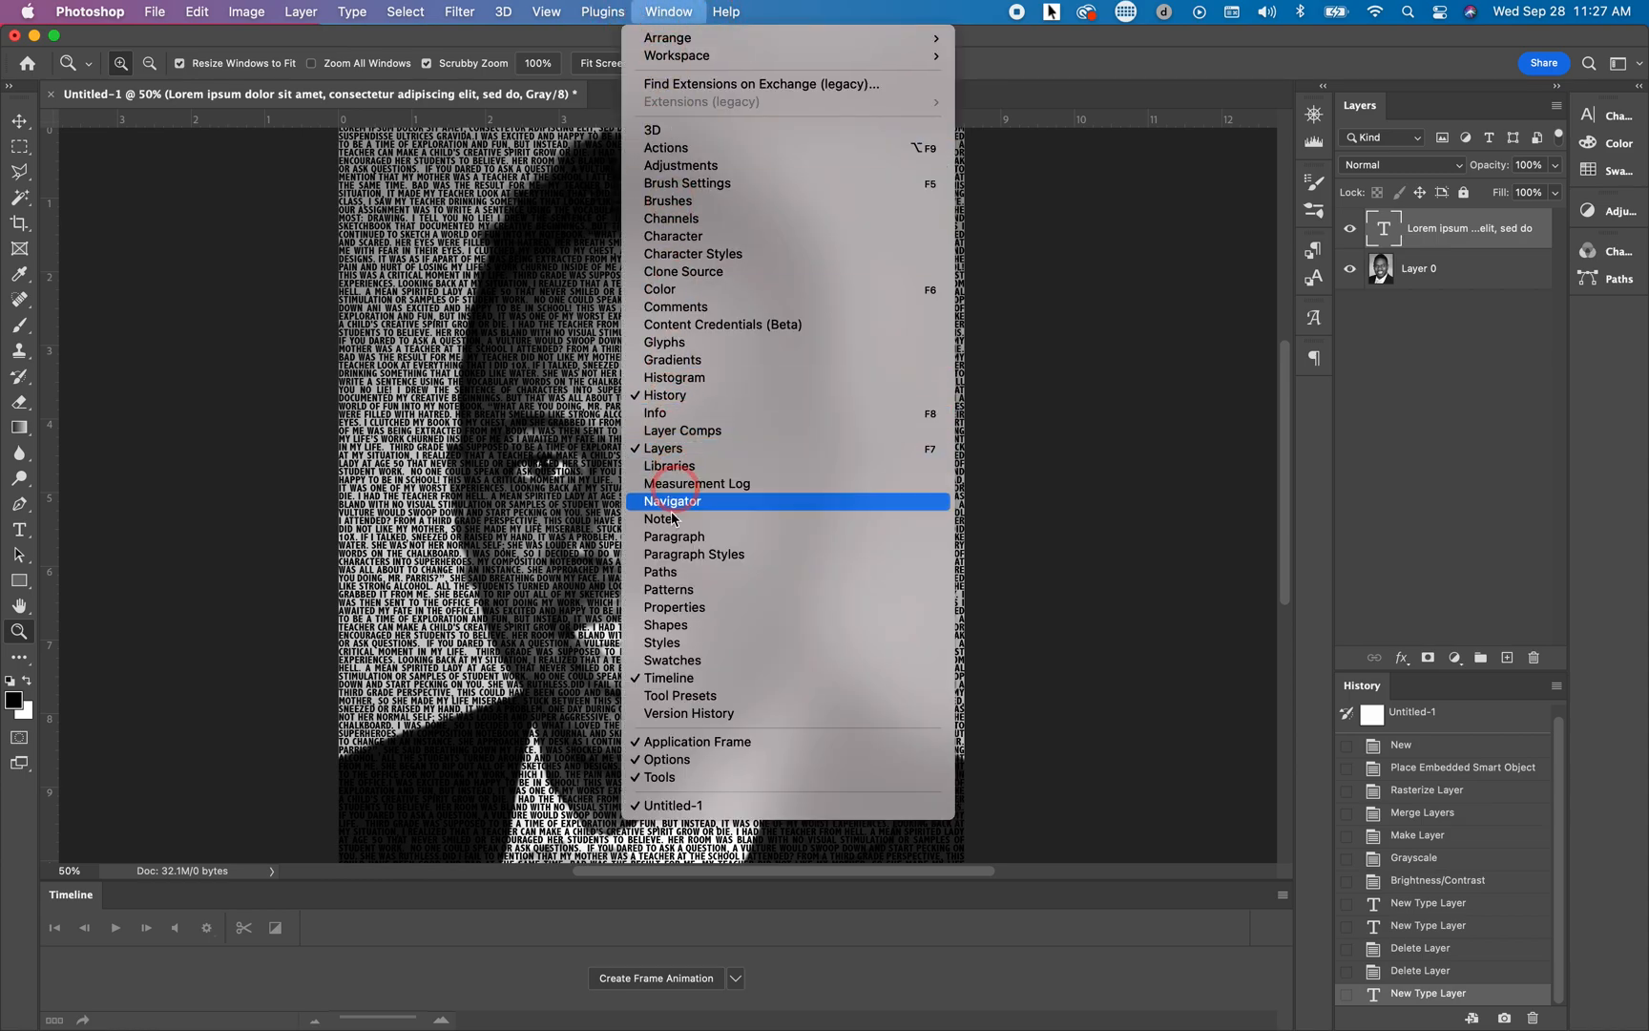
left_click(680, 555)
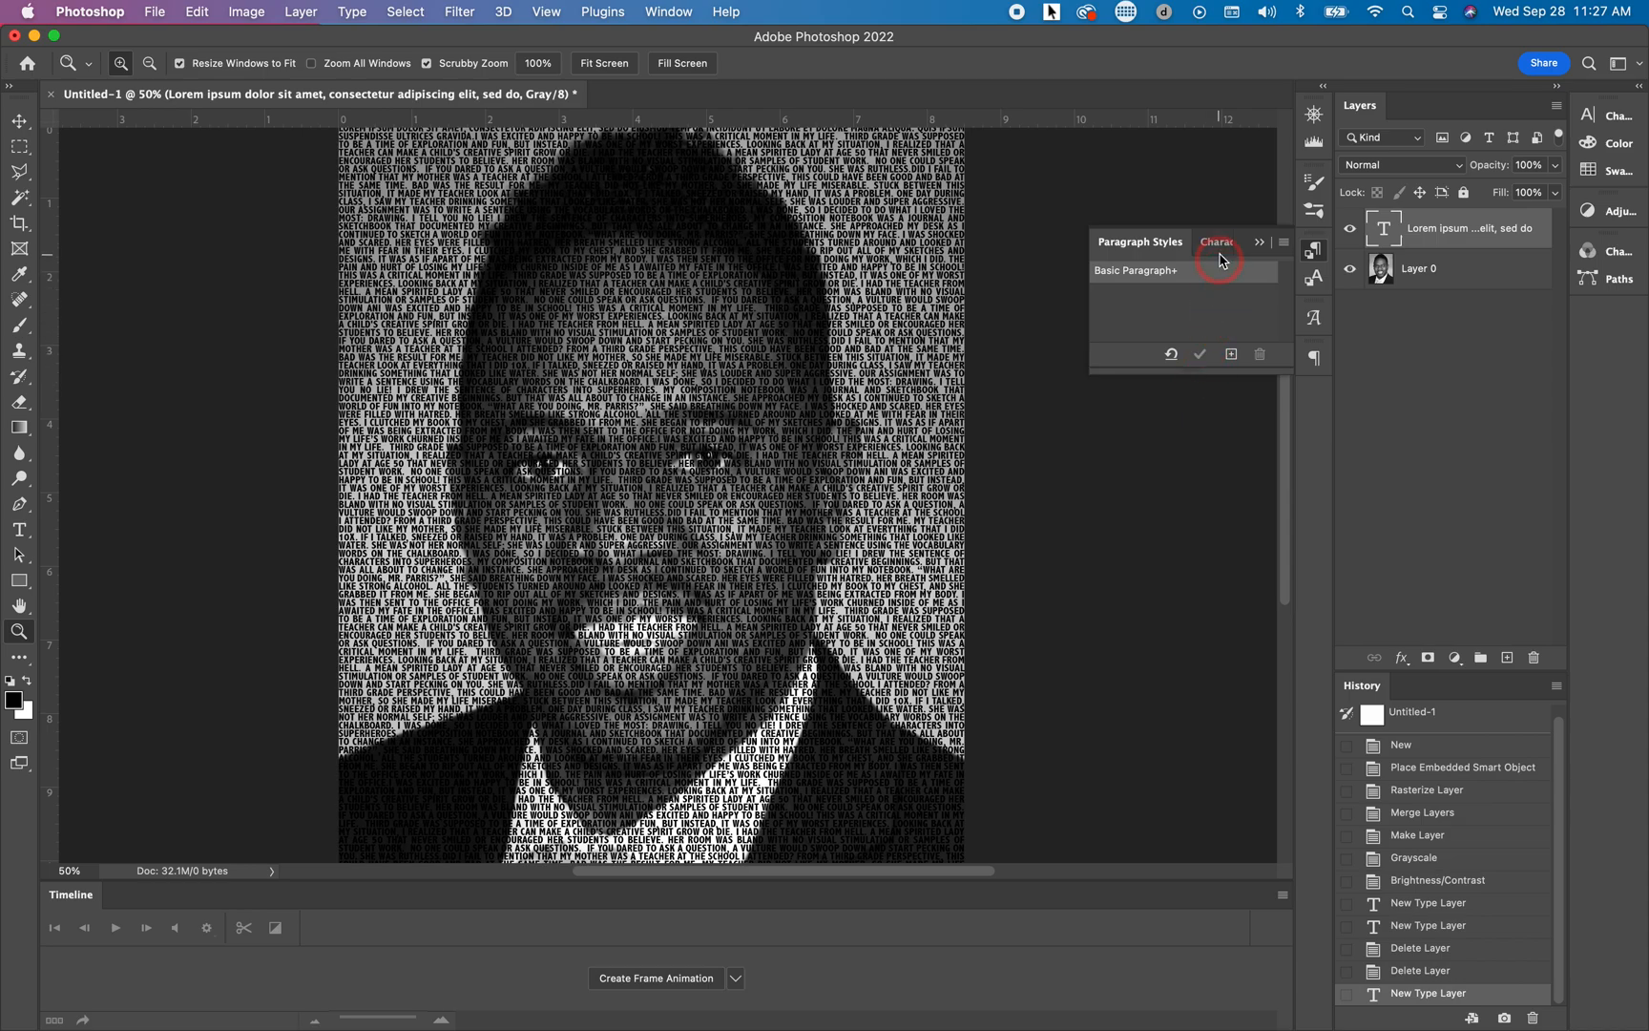
left_click(1233, 246)
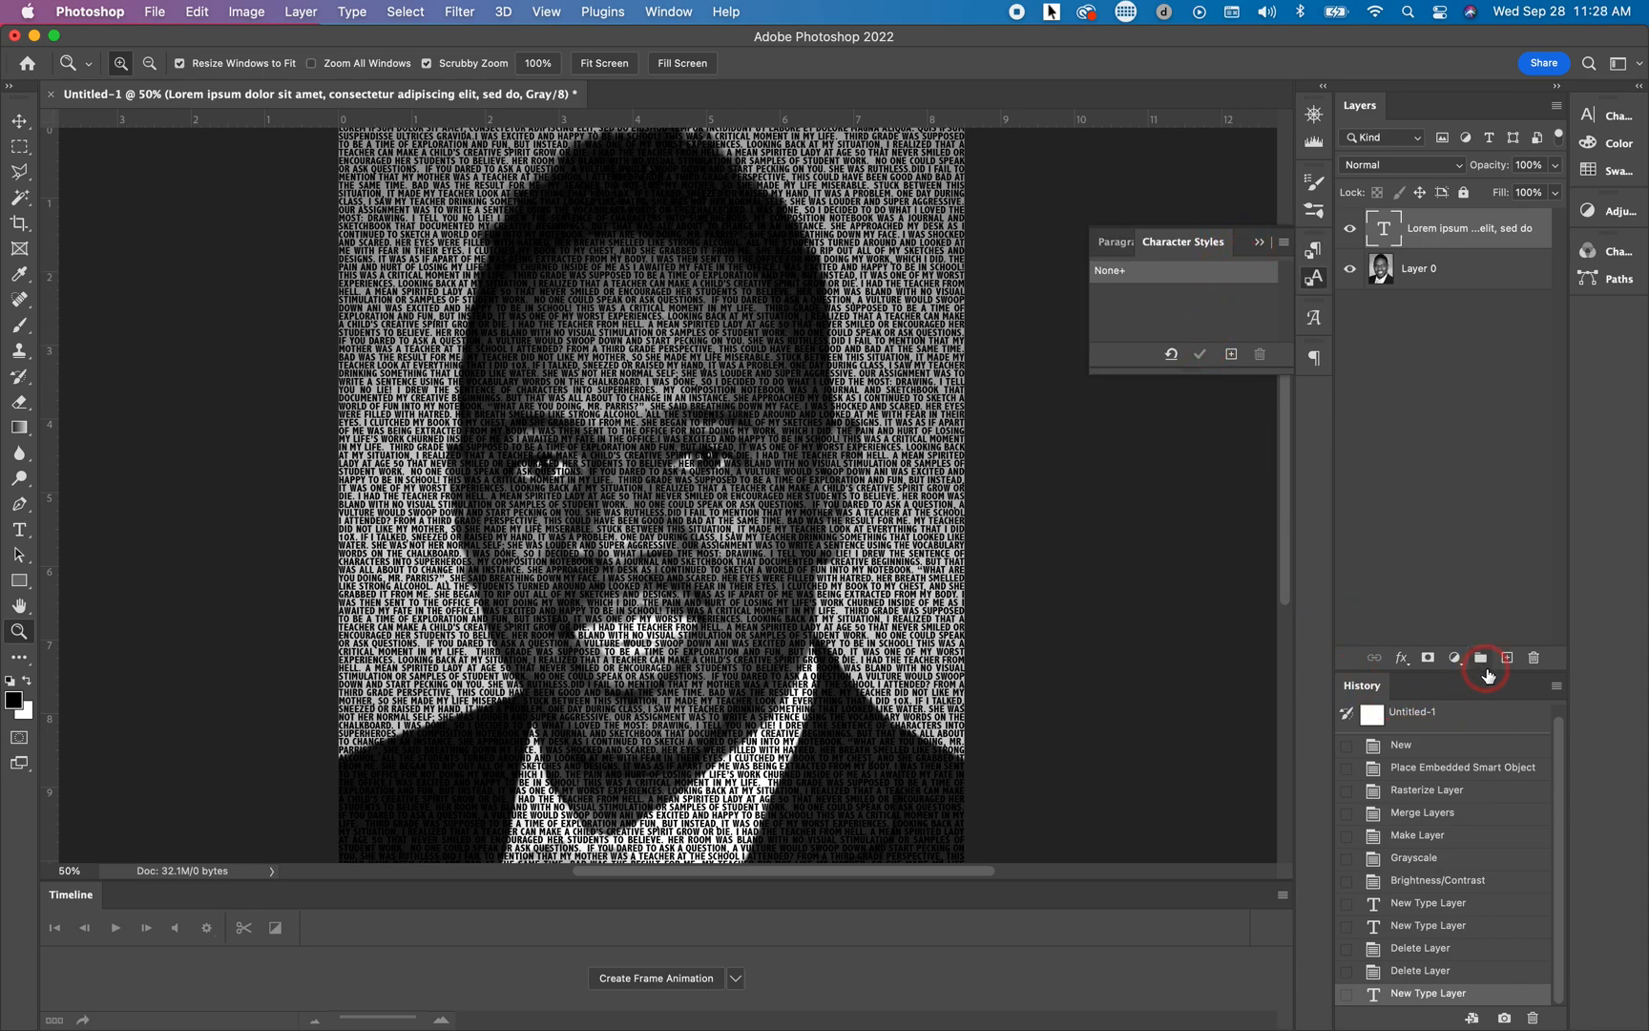
left_click(1482, 661)
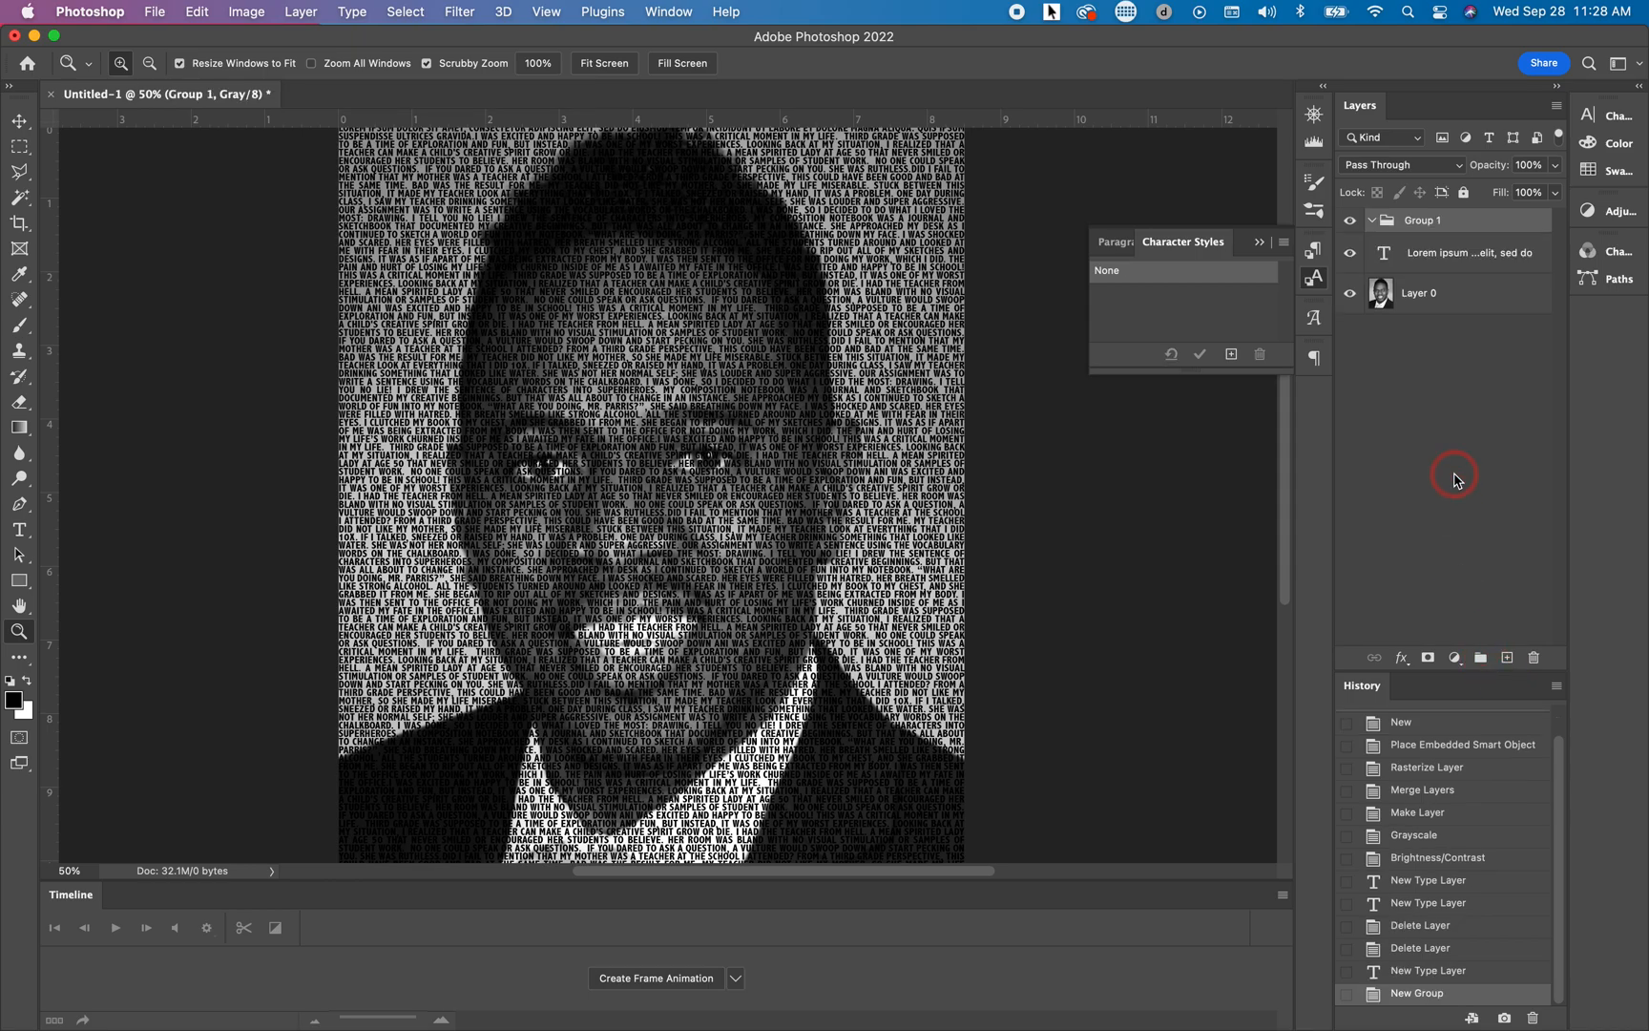
left_click(1534, 658)
left_click(1172, 269)
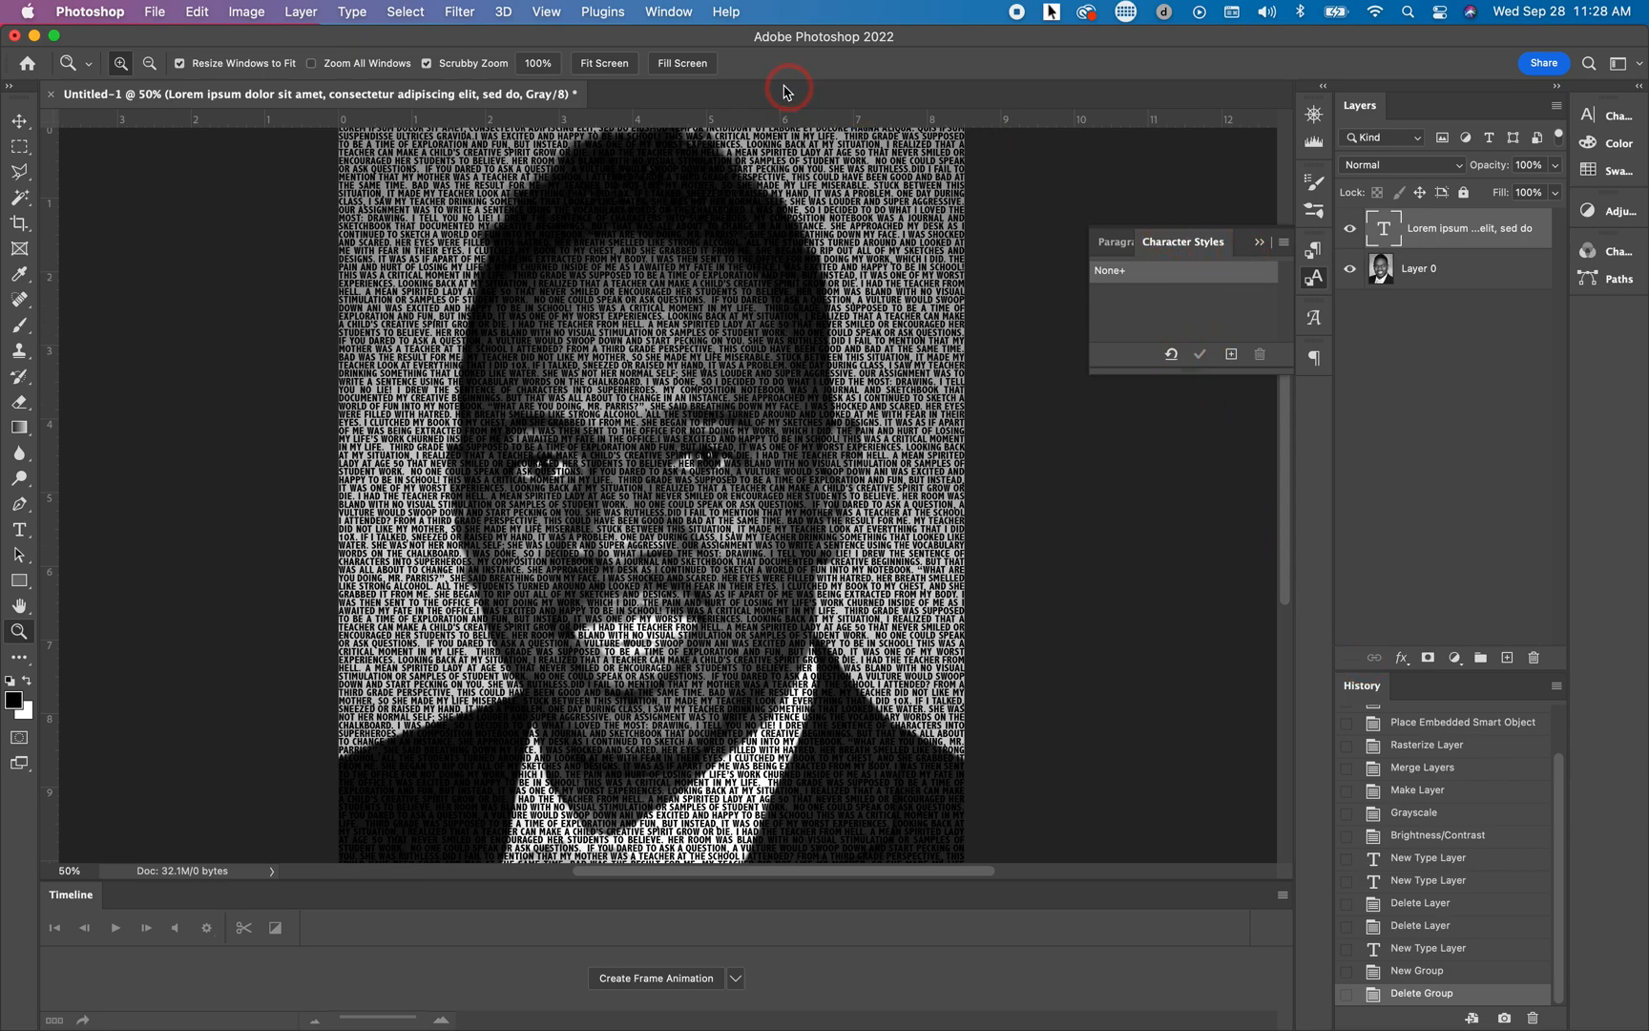
Switch to the Photography workspace and return to Essentials (Default)
left_click(674, 10)
mouse_move(687, 55)
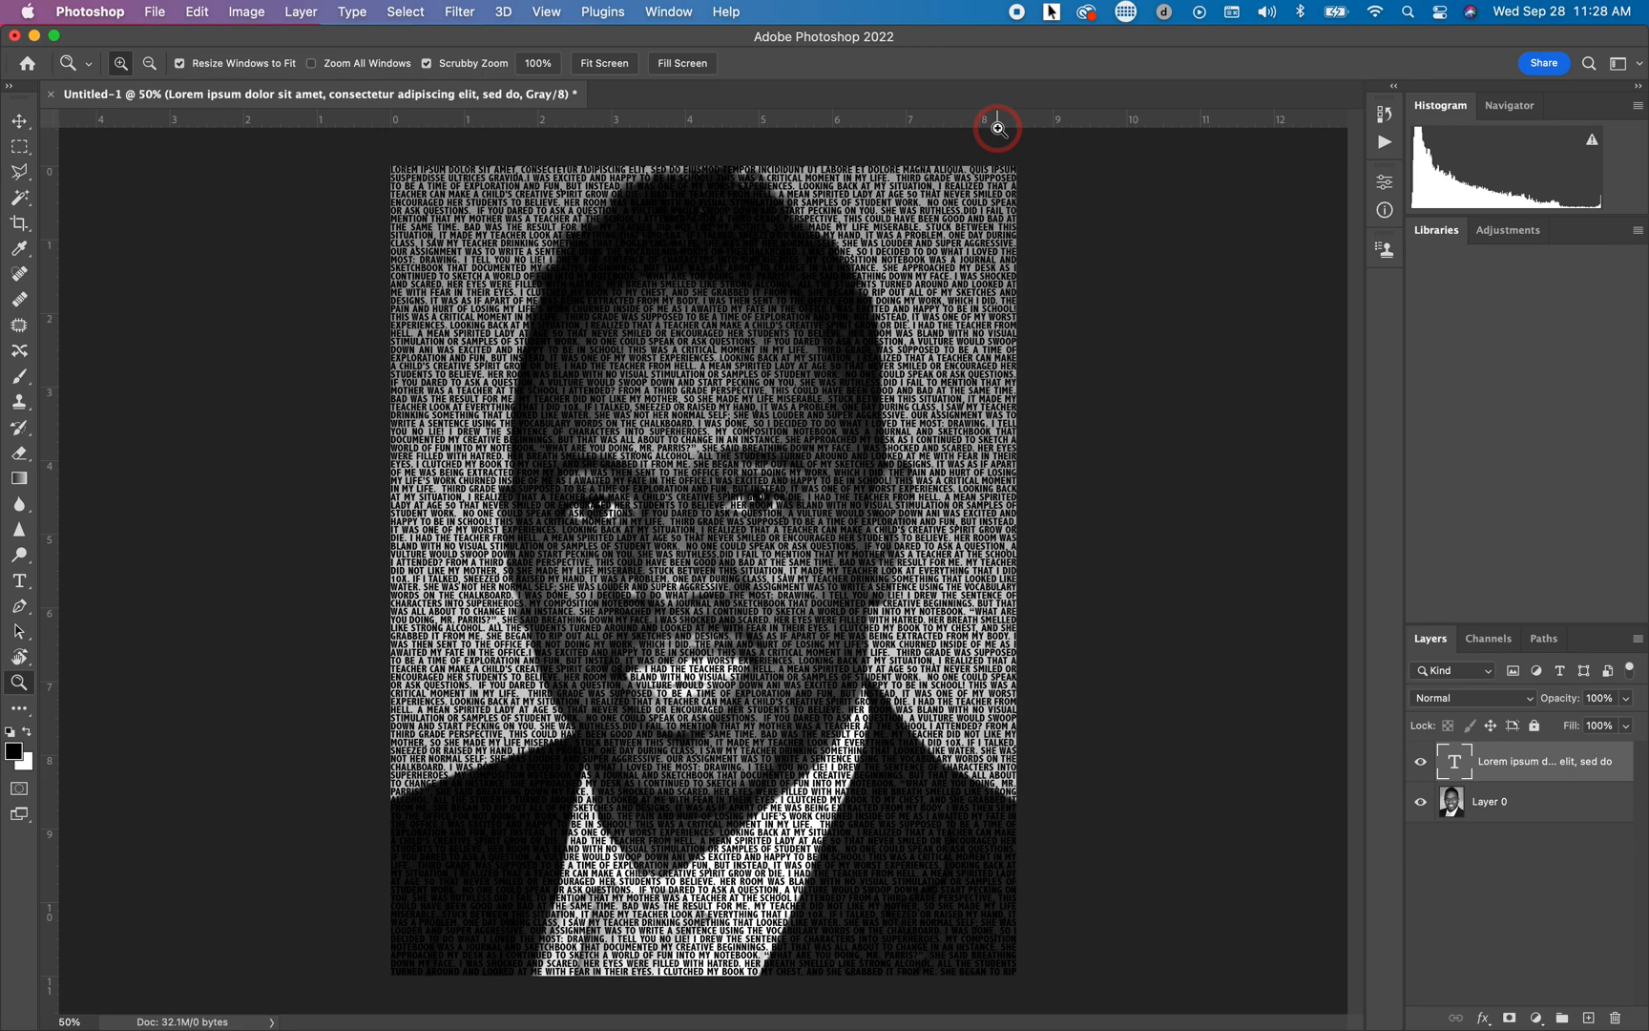
left_click(668, 11)
mouse_move(689, 67)
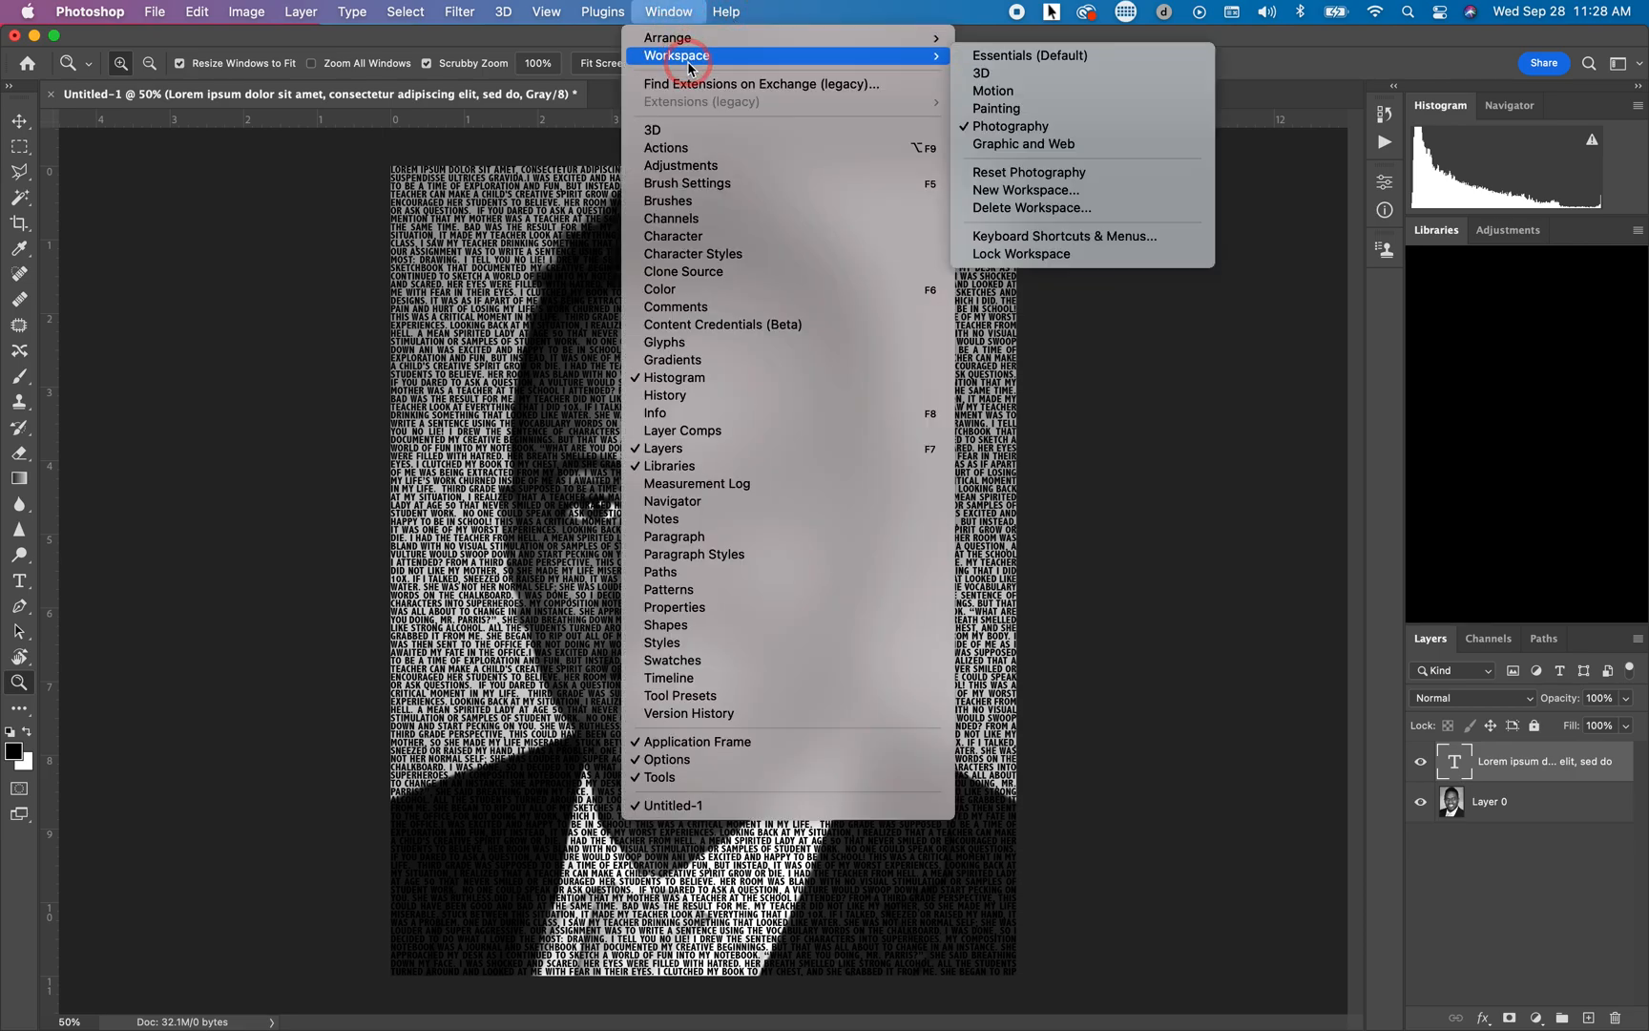
left_click(1058, 60)
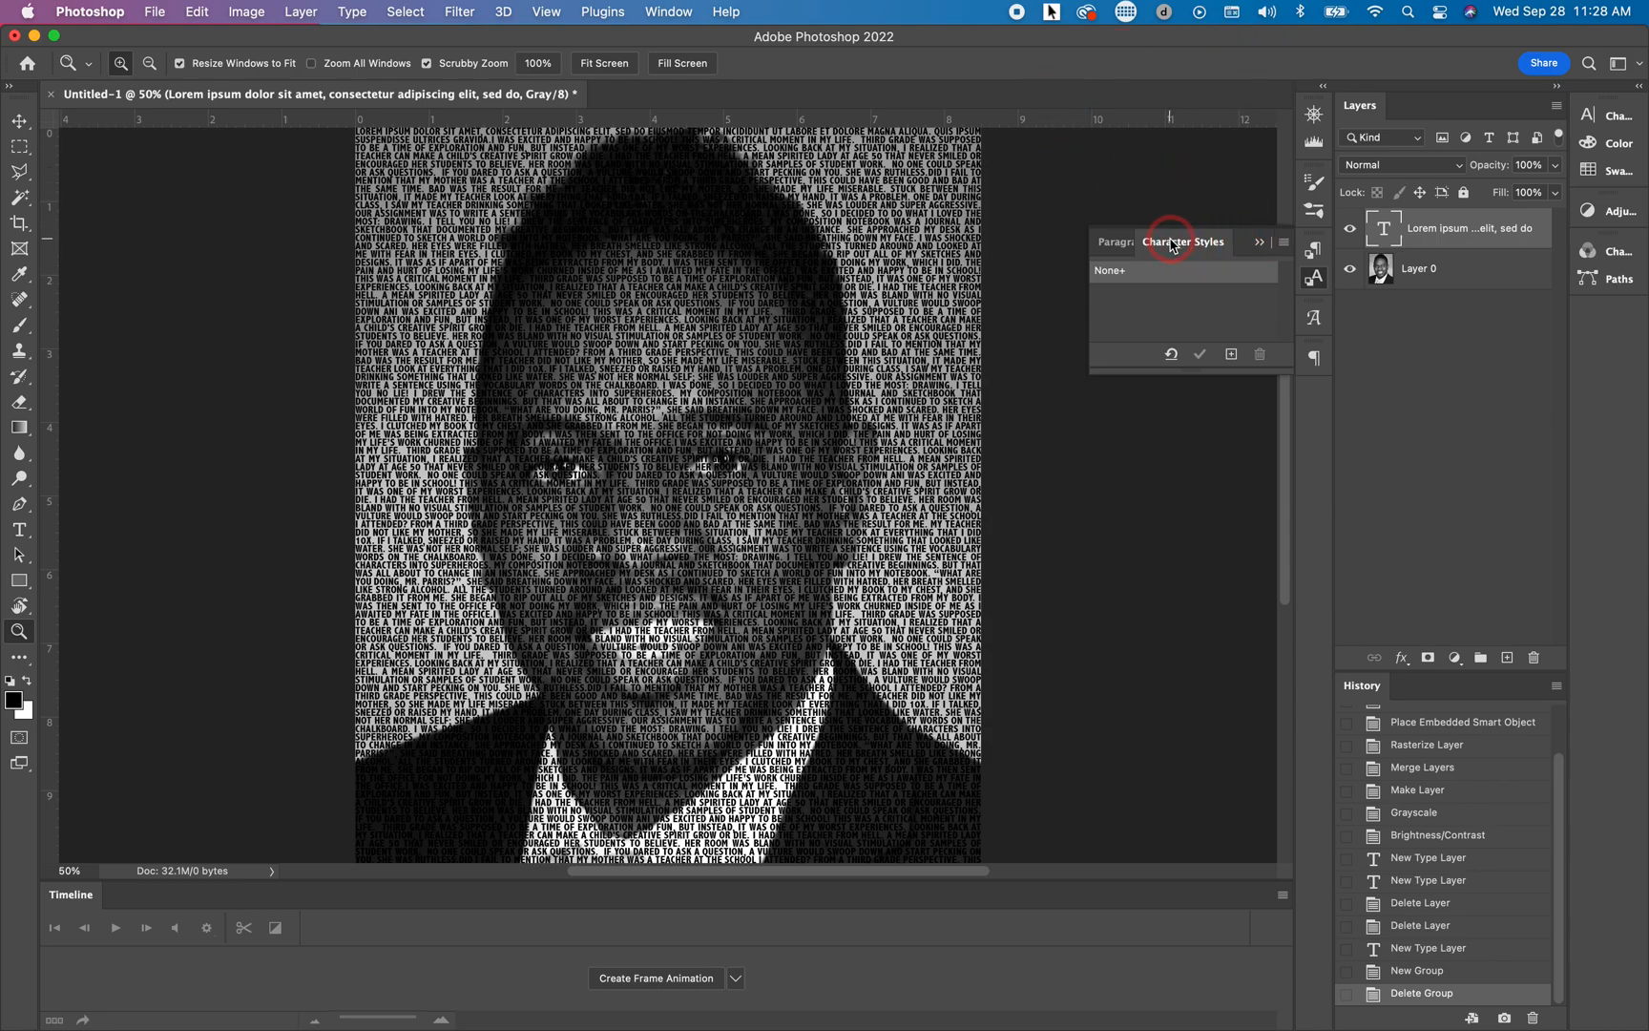
Detach Paragraph Styles as a floating panel over the workspace and collapse Character Styles
left_click_drag(1112, 242, 1078, 542)
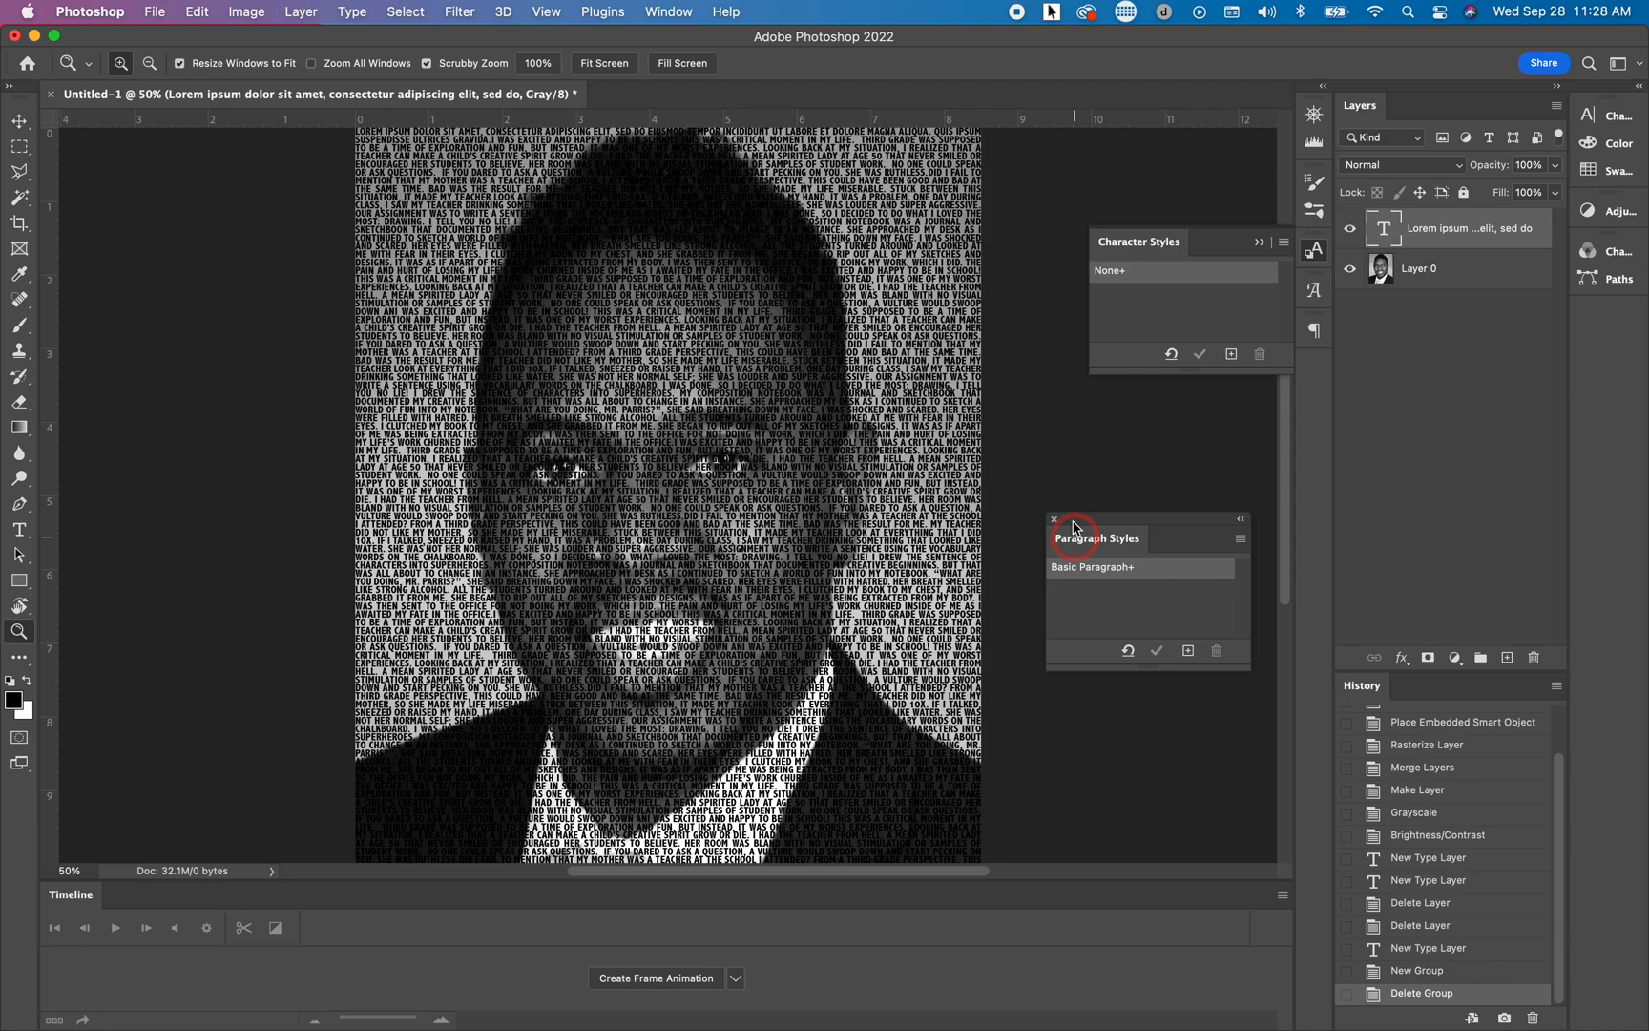
left_click(1283, 243)
left_click(1305, 252)
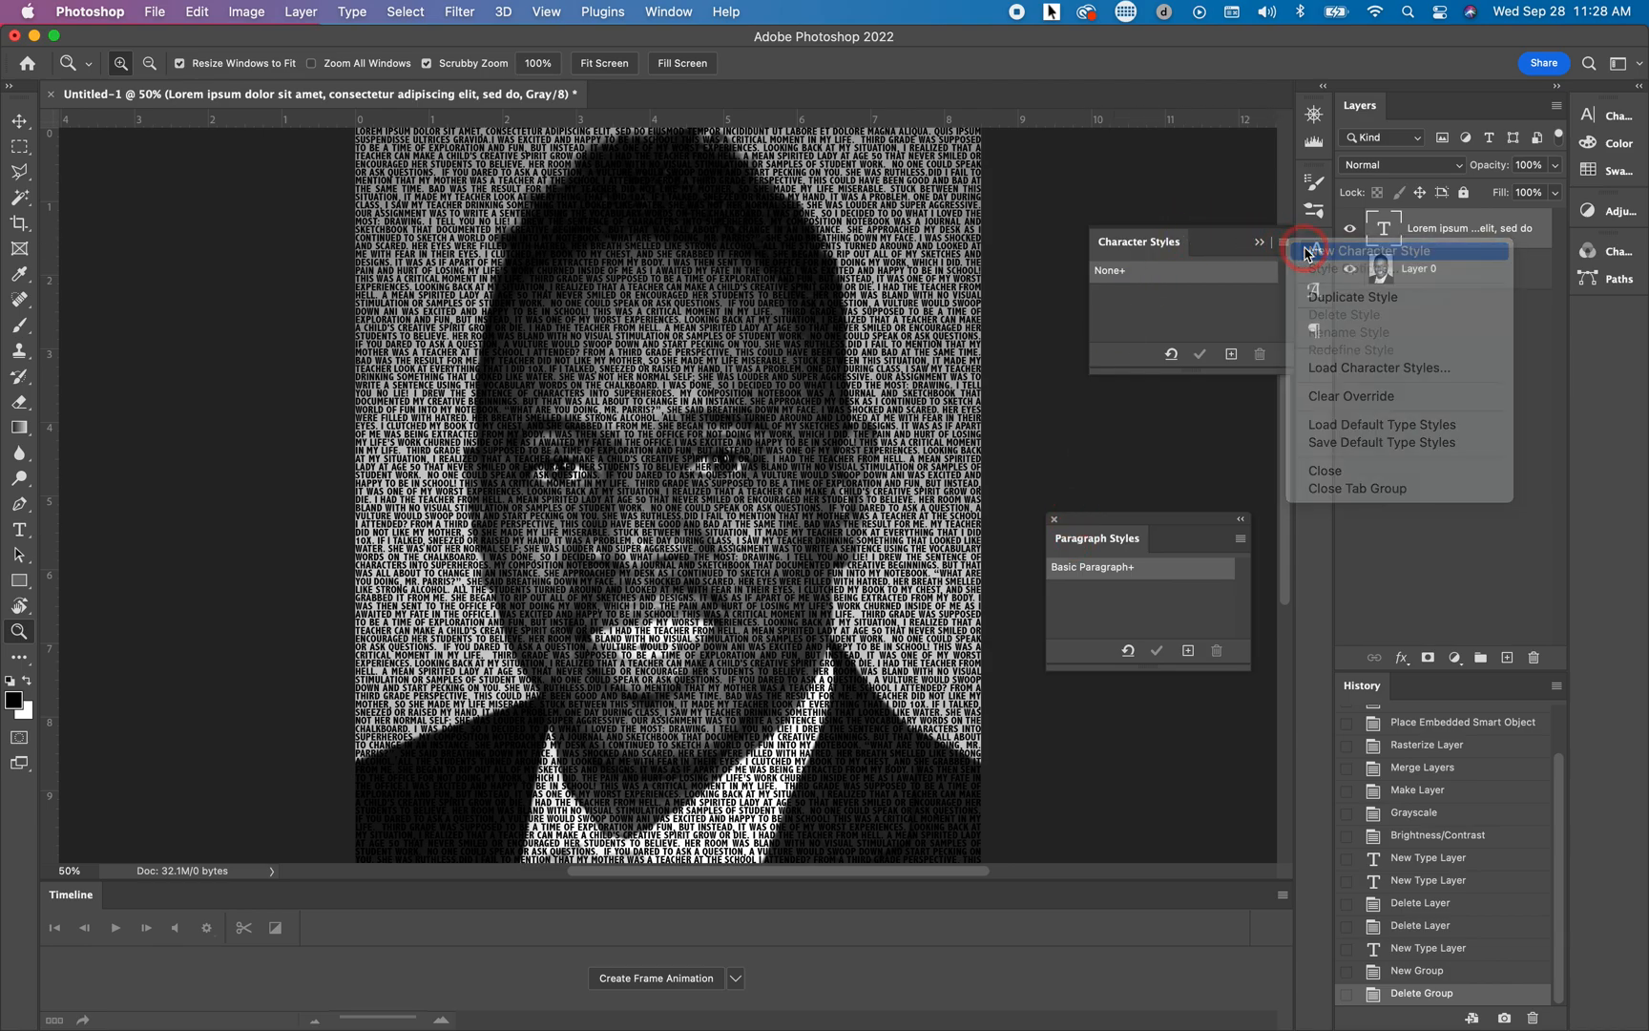
double_click(1150, 241)
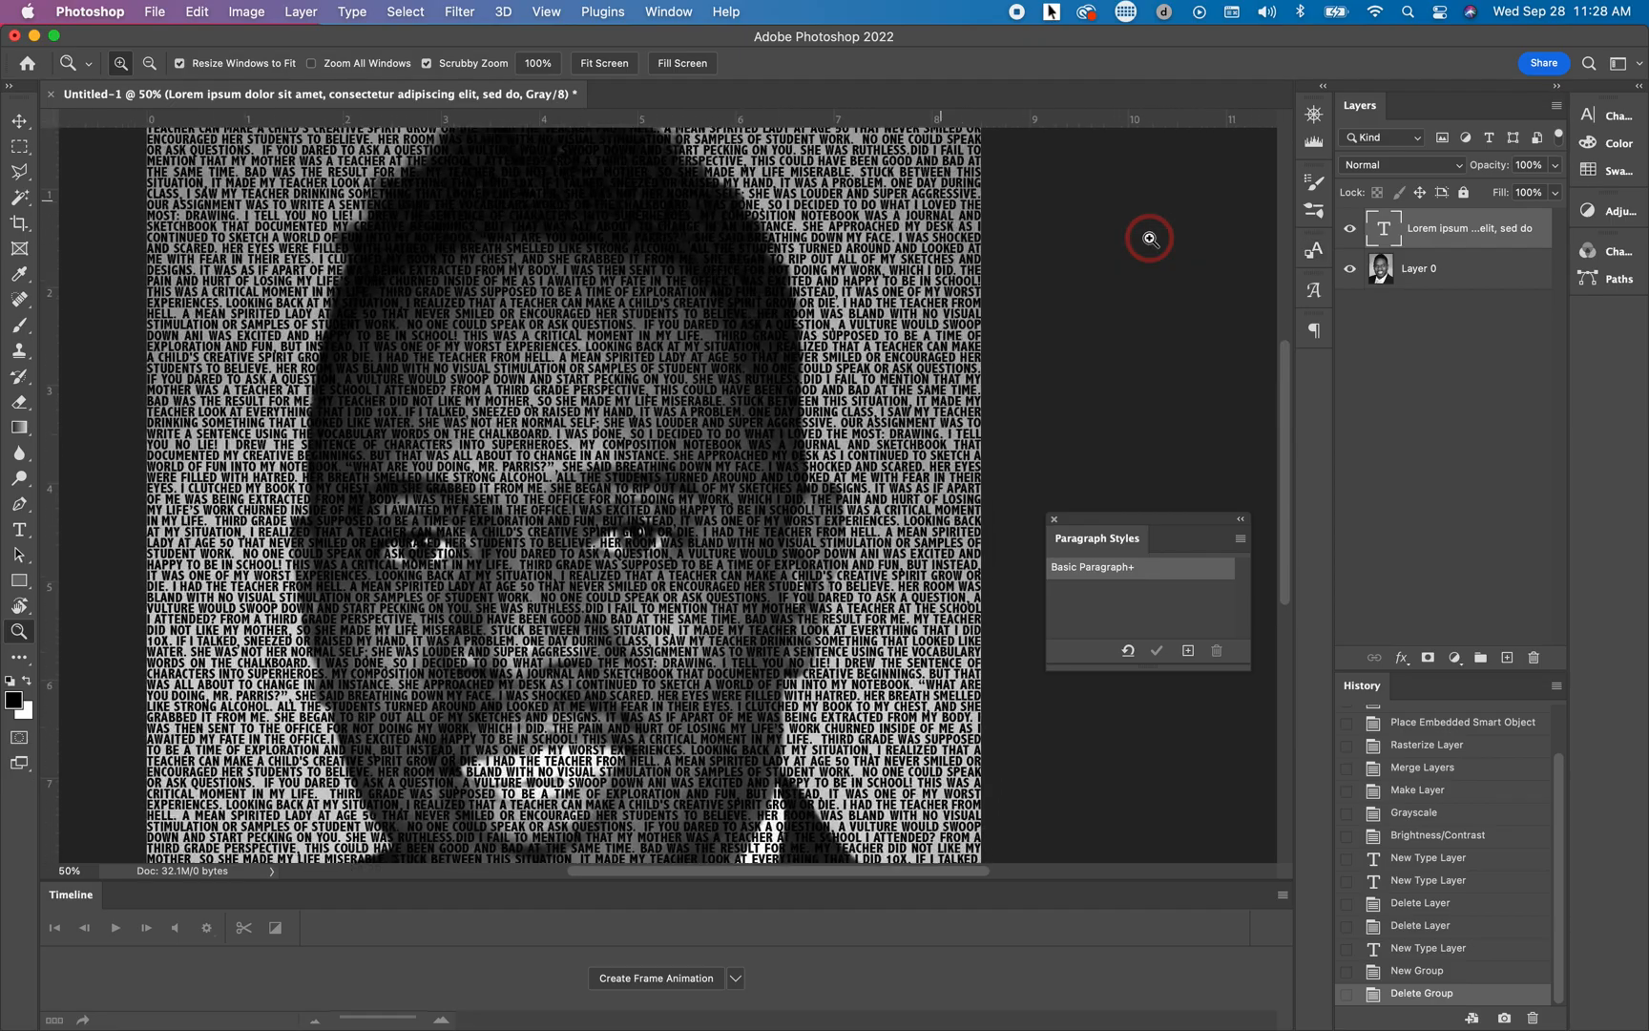
Delete the story text layer, leaving only the grayscale portrait layer
left_click(946, 305)
left_click(946, 304)
left_click(946, 304, "alt")
left_click(945, 304, "alt")
left_click(945, 305, "alt")
left_click(945, 305, "alt")
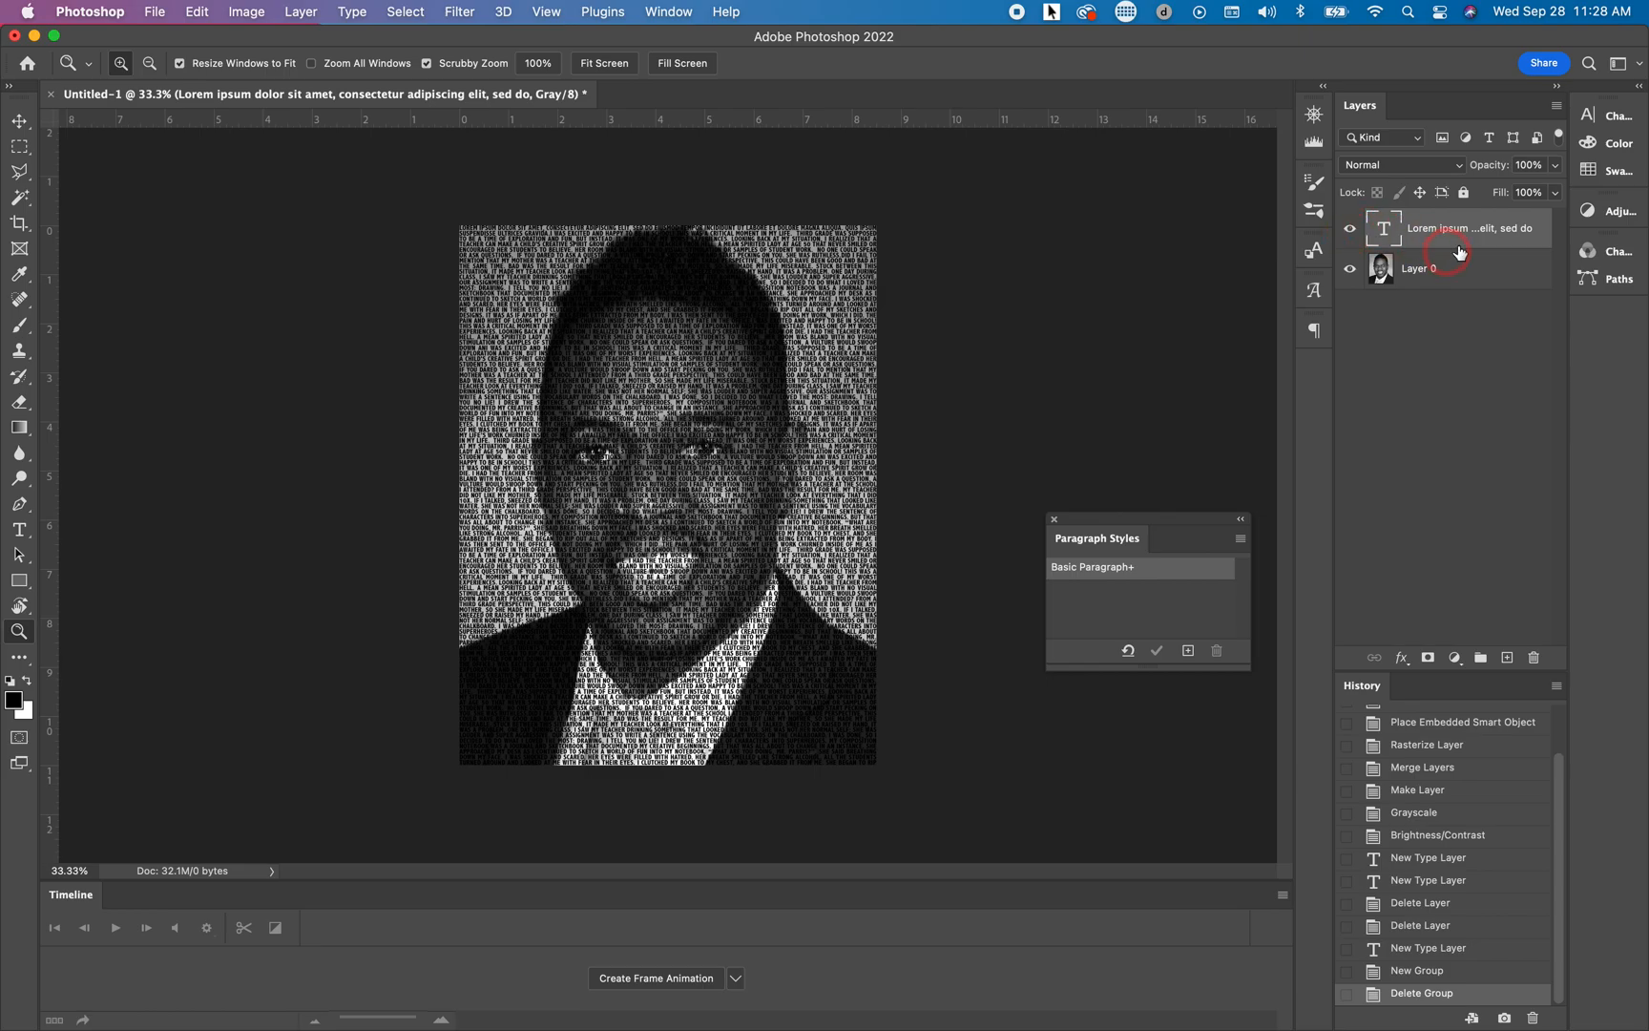
left_click_drag(1491, 238, 1541, 657)
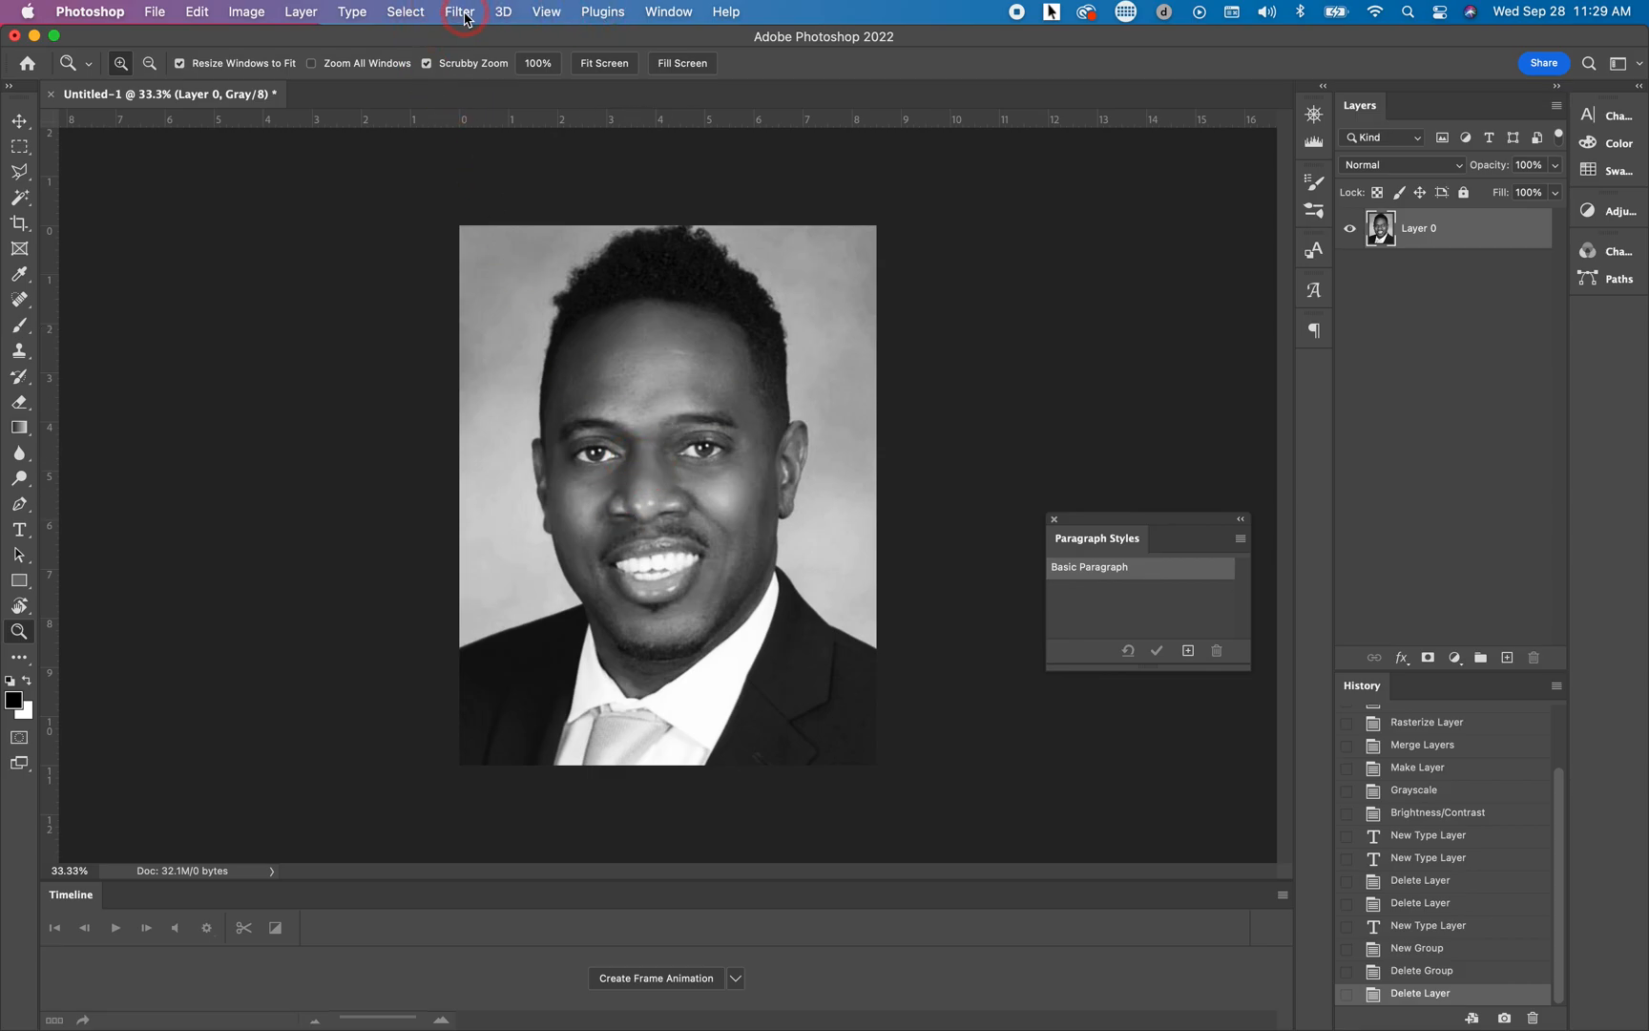
Apply a Gaussian Blur with a 10-pixel radius to the grayscale portrait layer
left_click(465, 14)
left_click(477, 264)
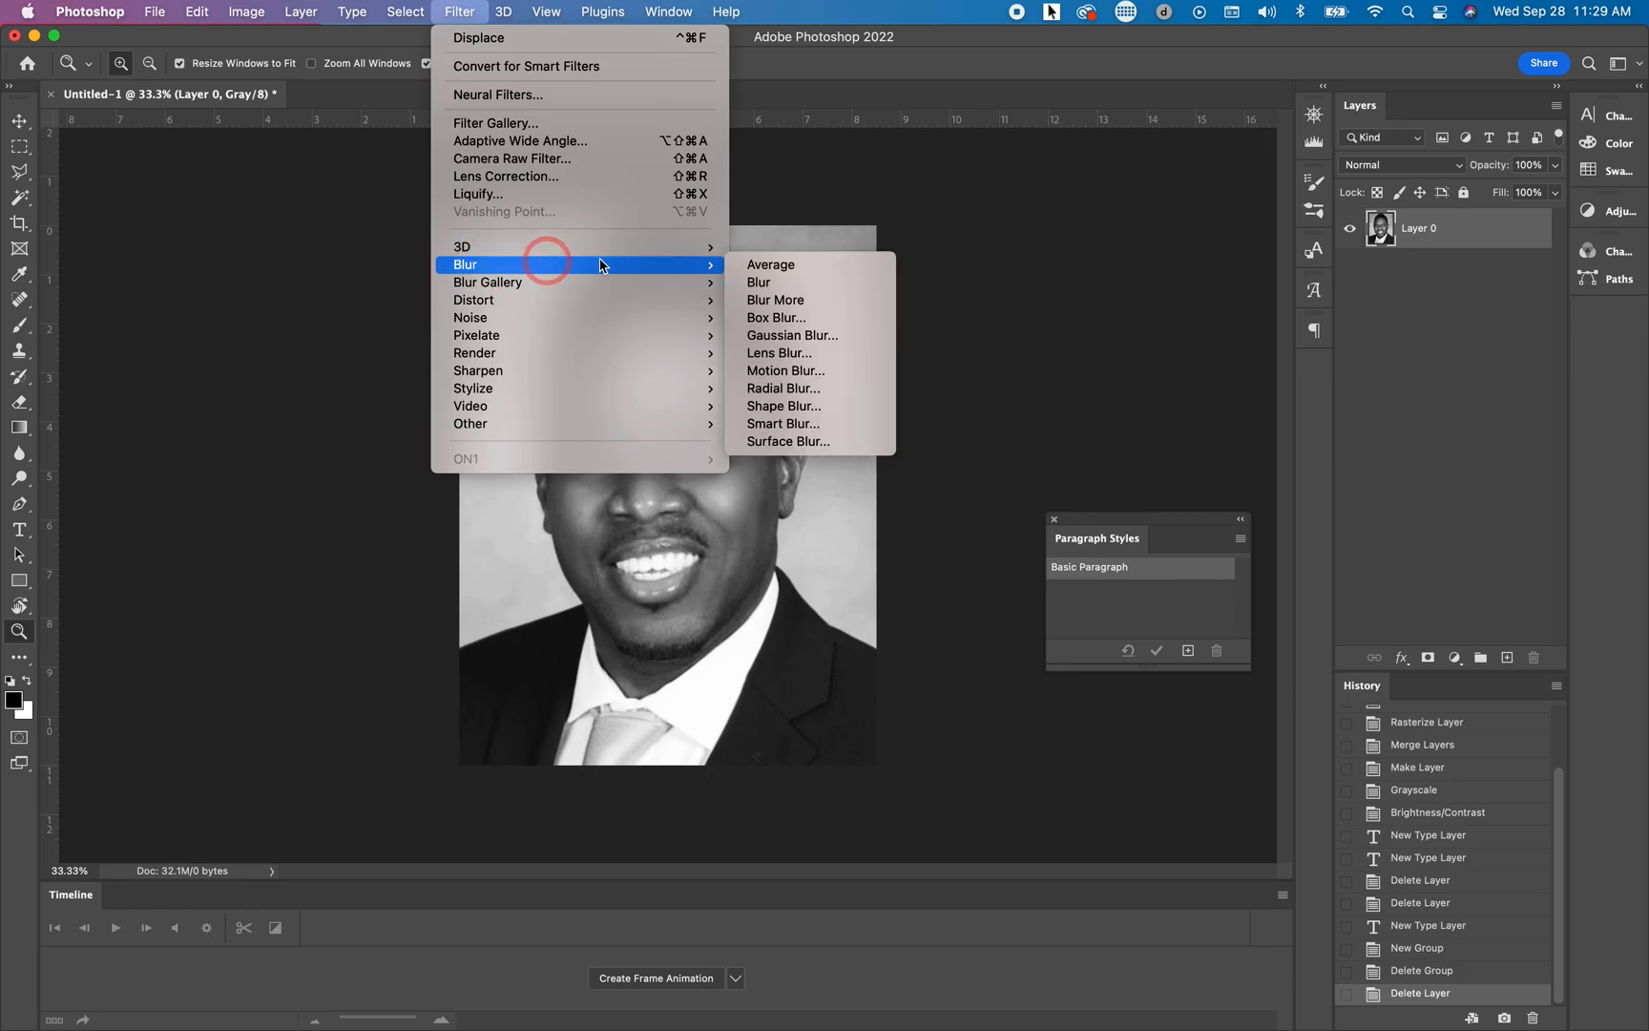
left_click(789, 335)
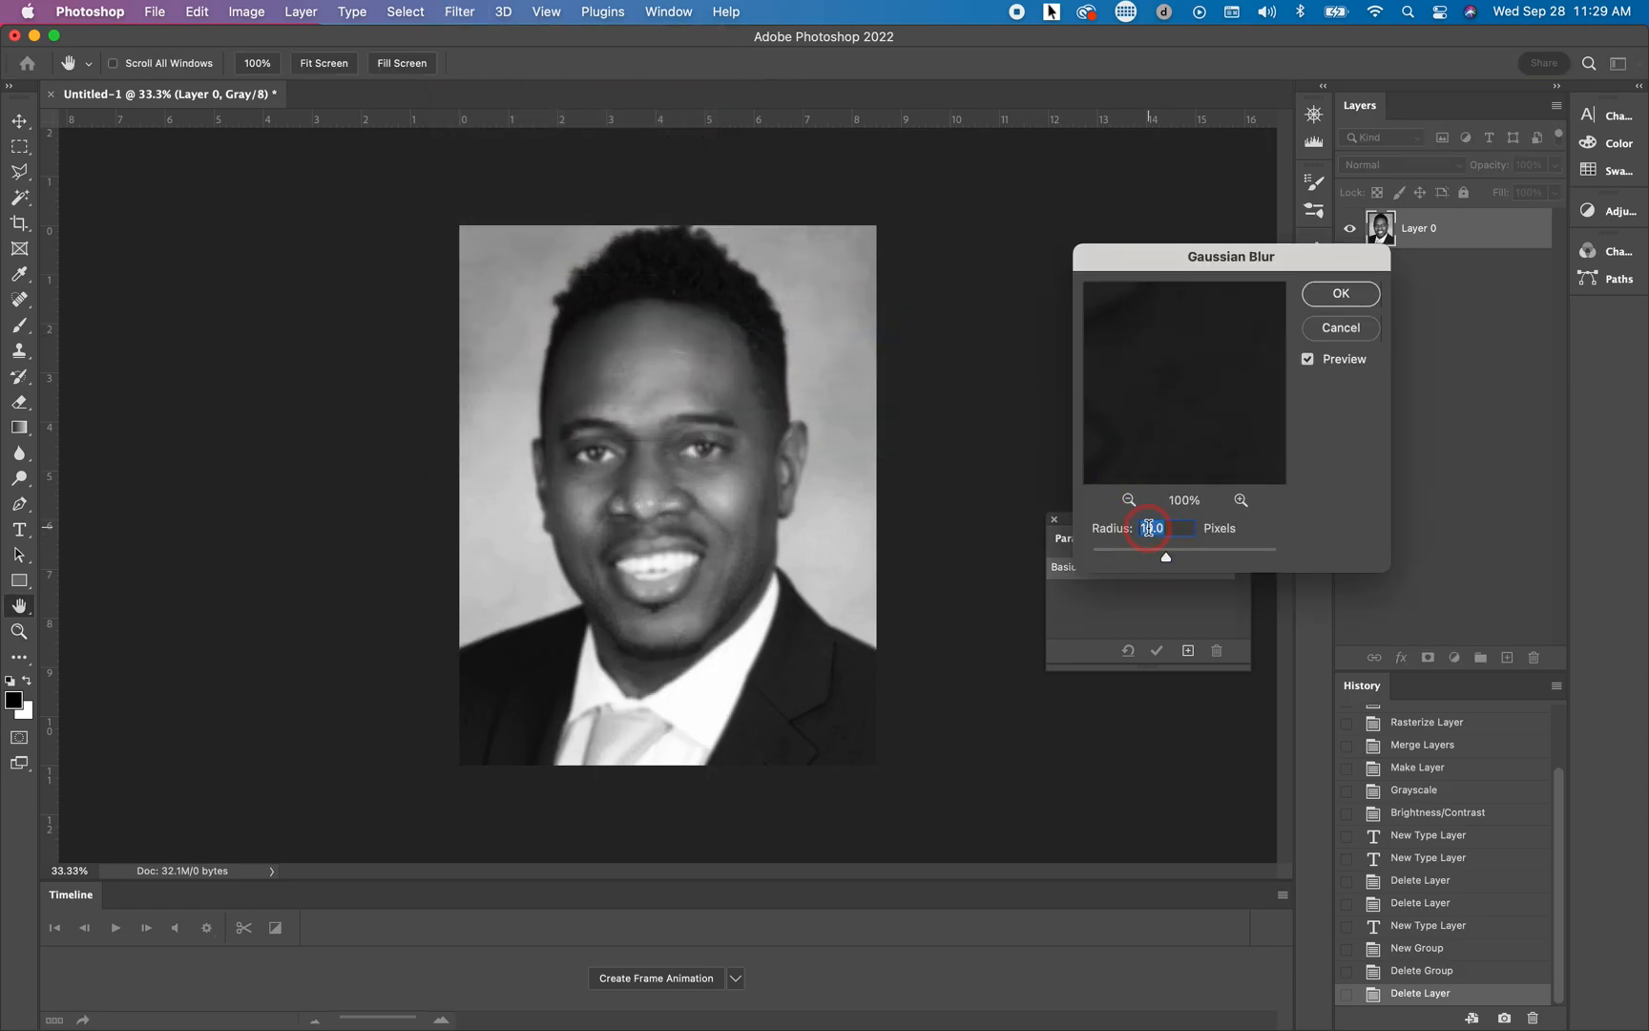
left_click(1333, 320)
left_click(1341, 295)
key("z")
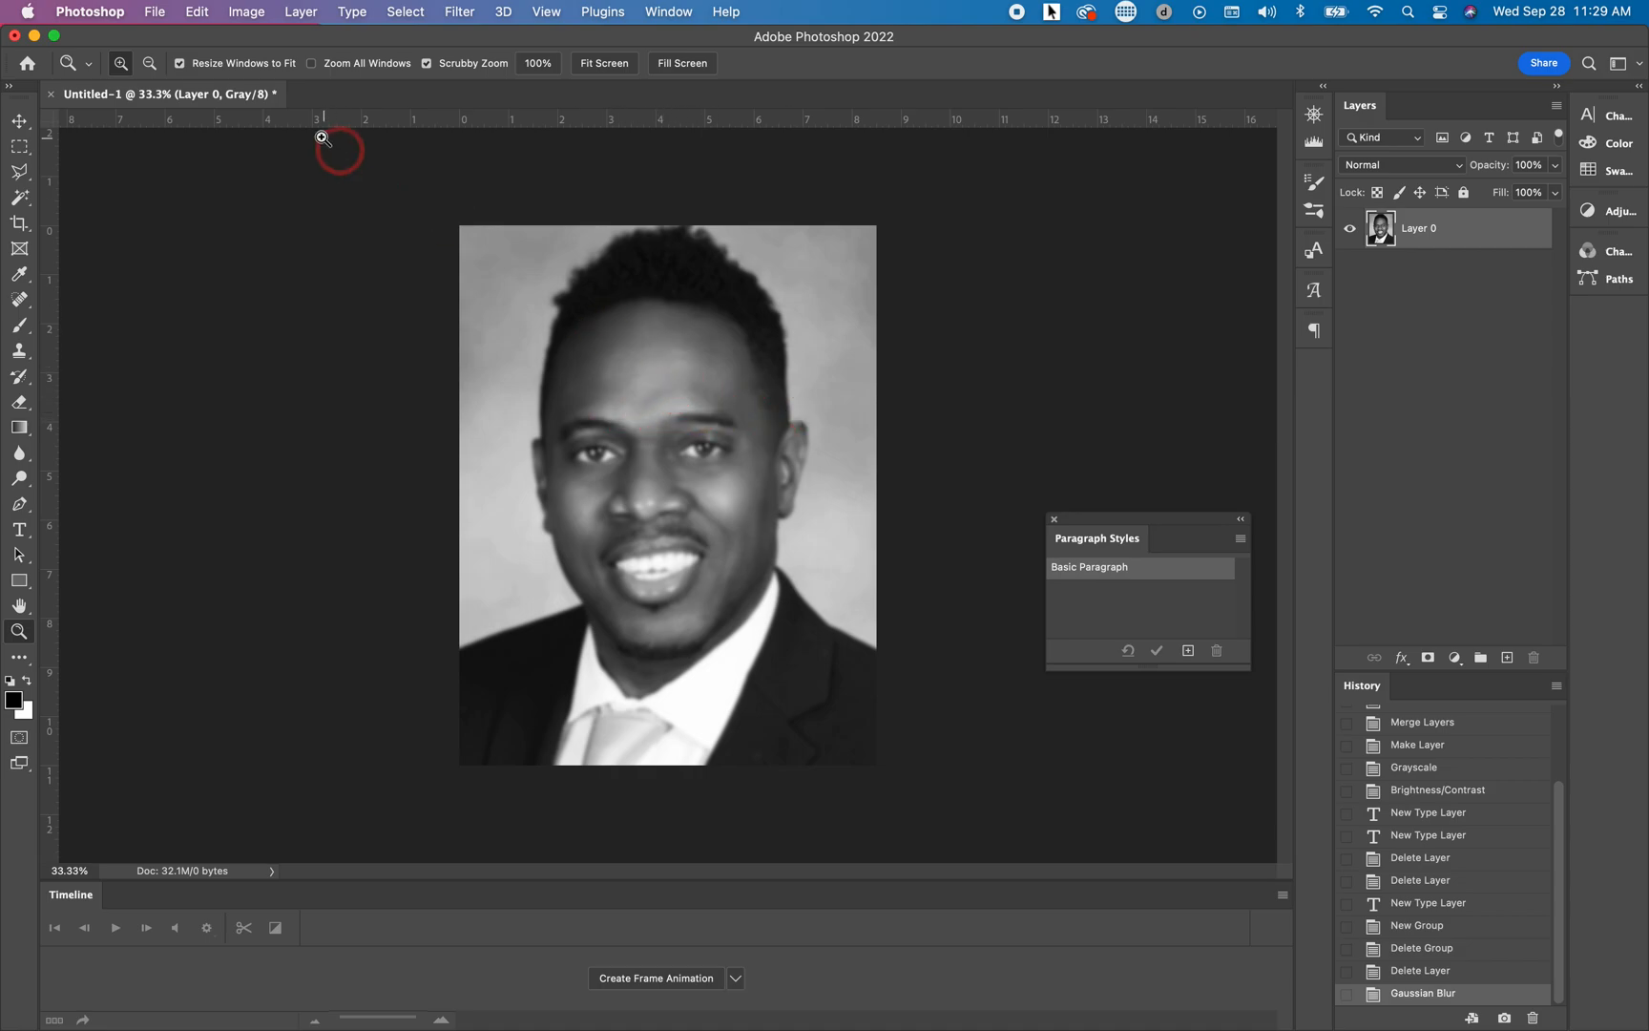
Save the document to Creative Cloud, naming it with the subject's surname followed by "MAp test"
left_click(156, 14)
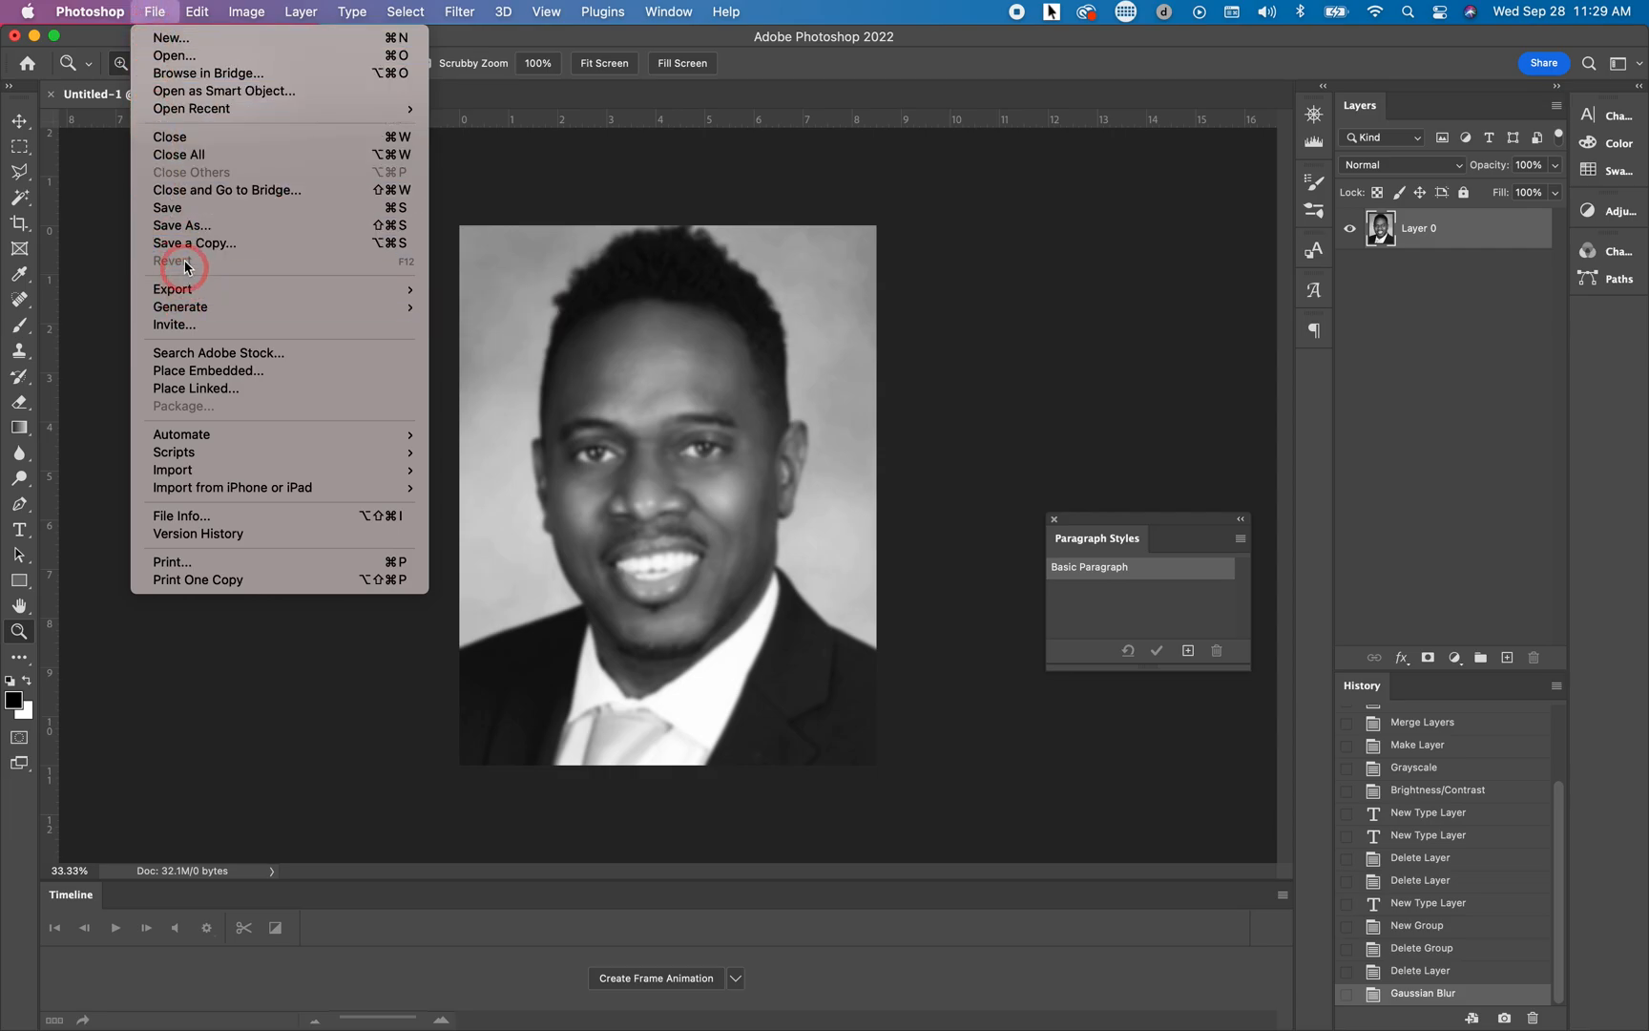
left_click(187, 222)
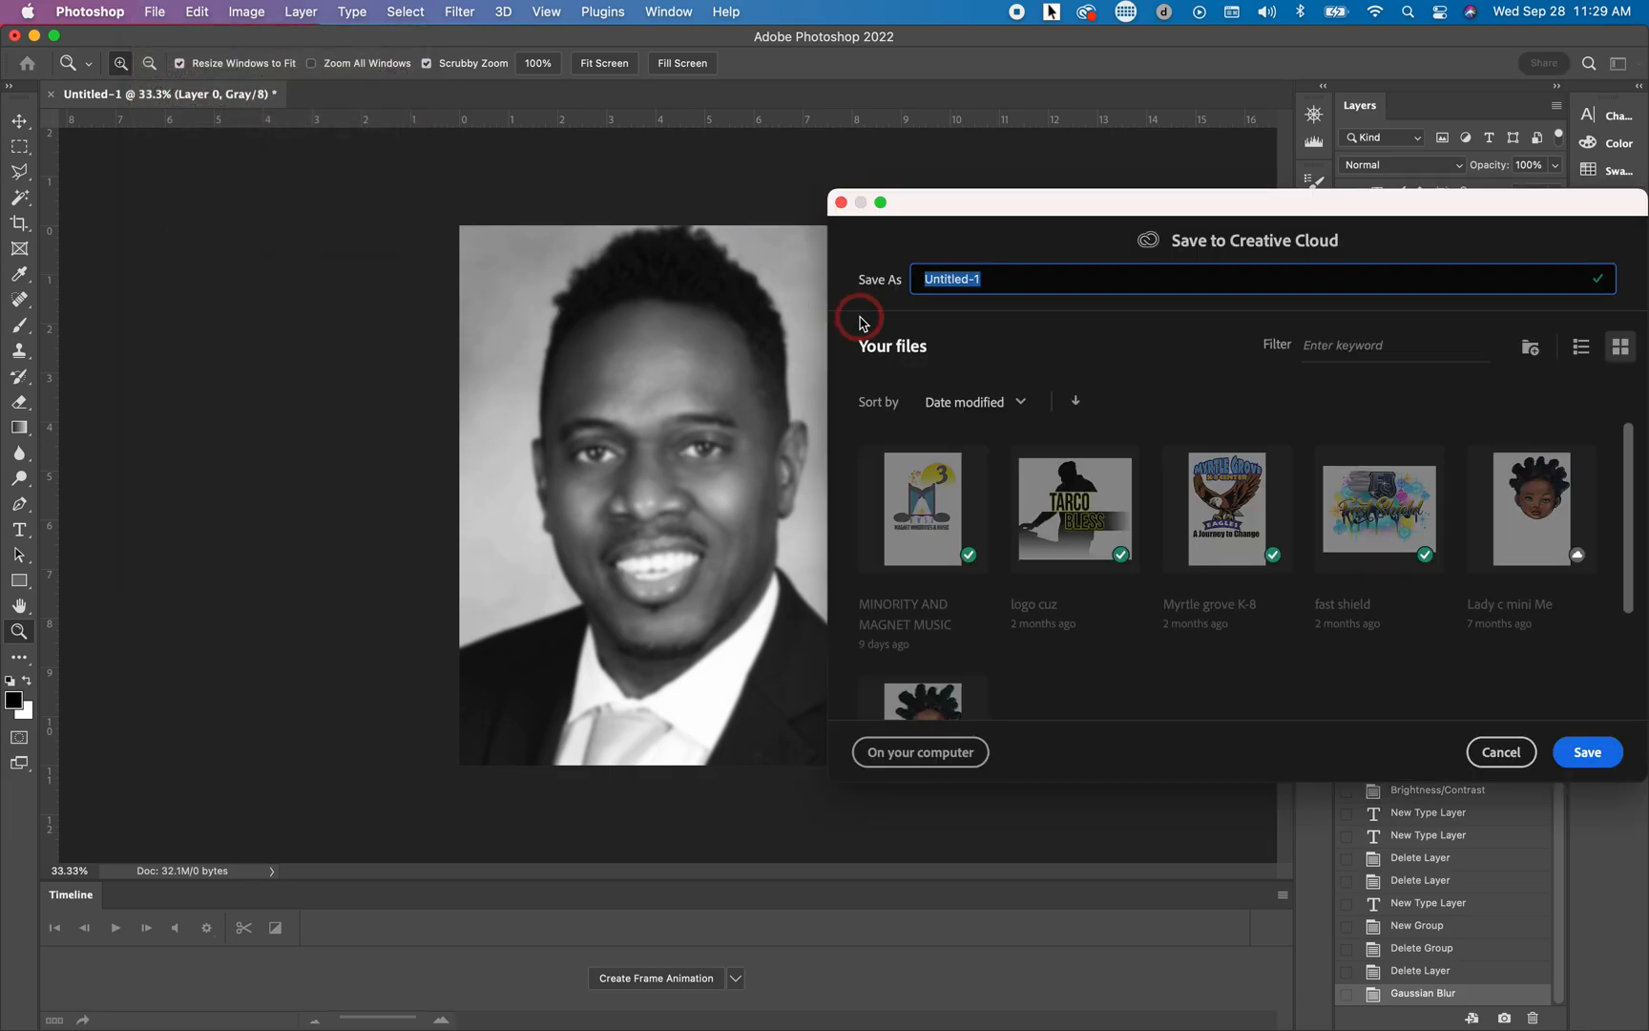
left_click_drag(1010, 282, 848, 254)
type("Parris MAp test")
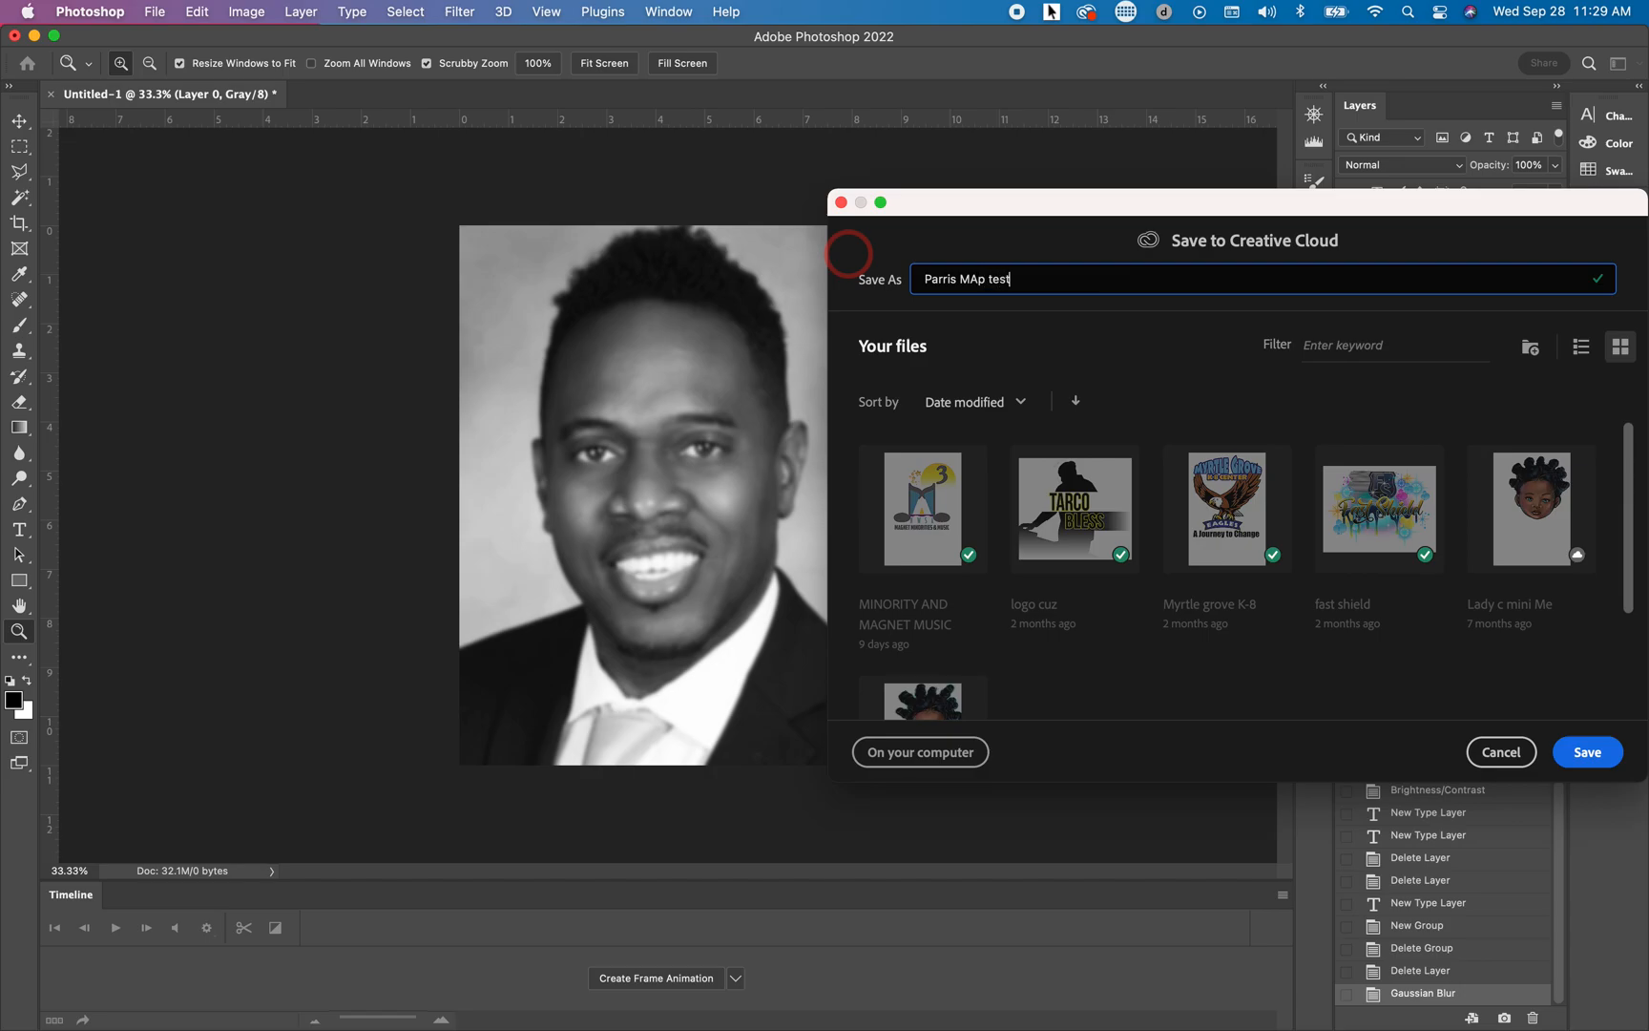
left_click(1587, 754)
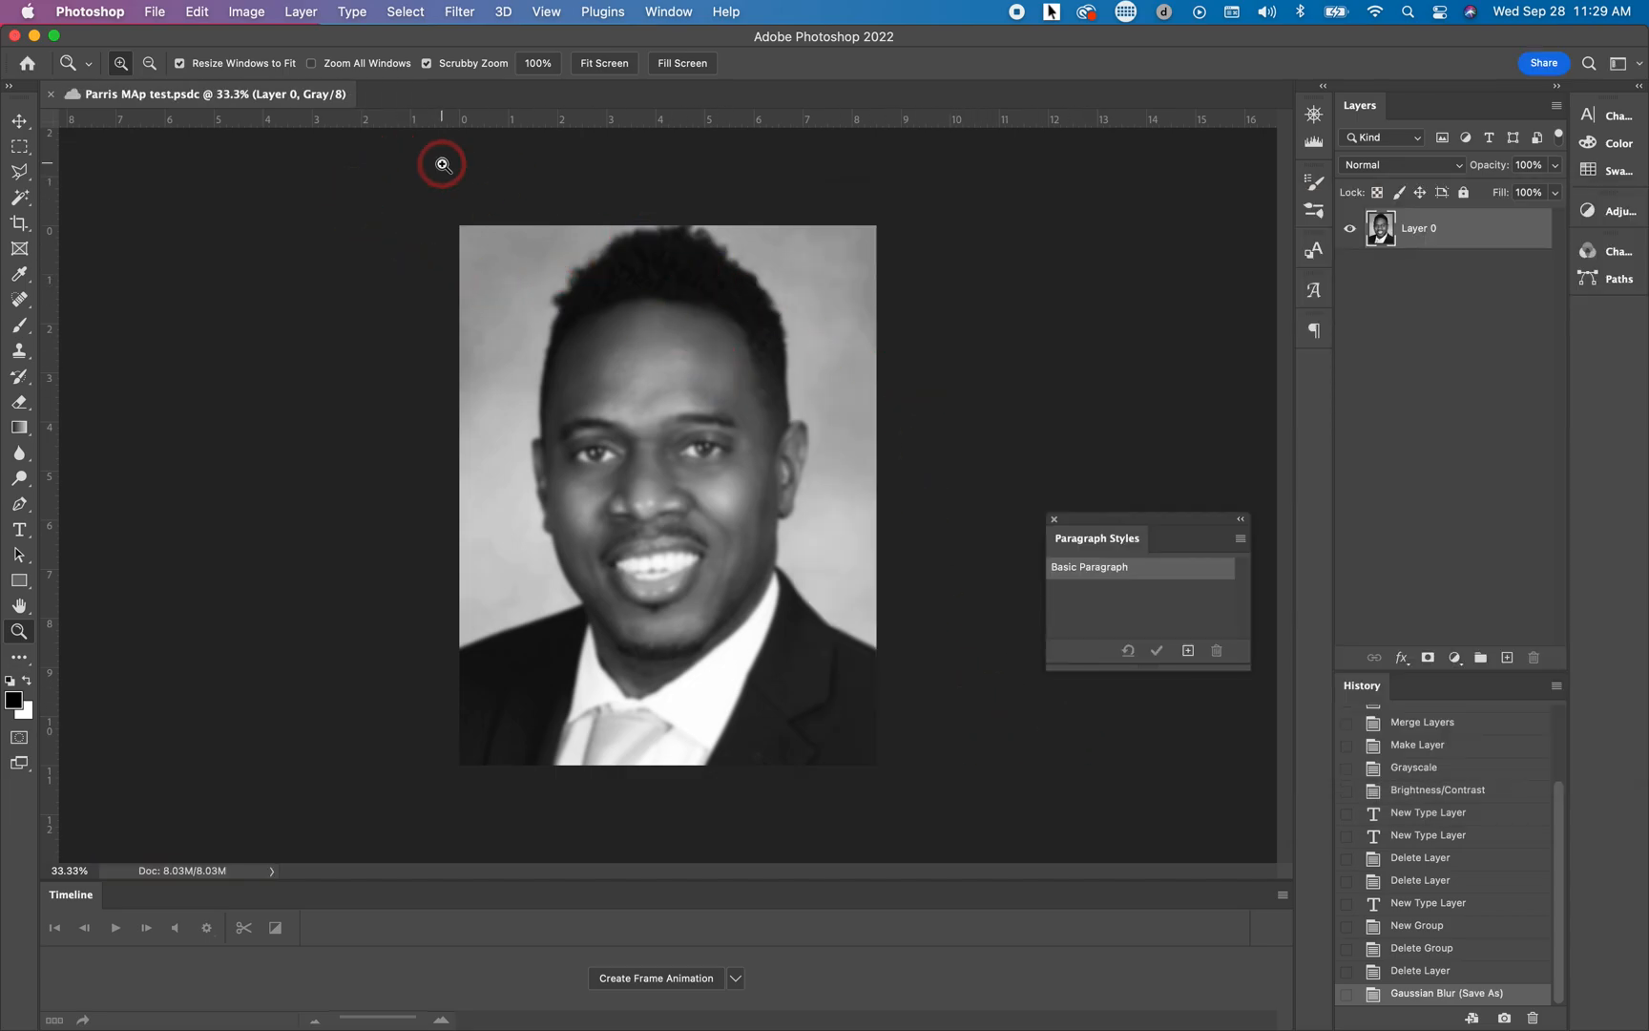
Undo the Gaussian Blur, and paste the copied story into a new paragraph text box covering the whole portrait
left_click(202, 17)
left_click(214, 42)
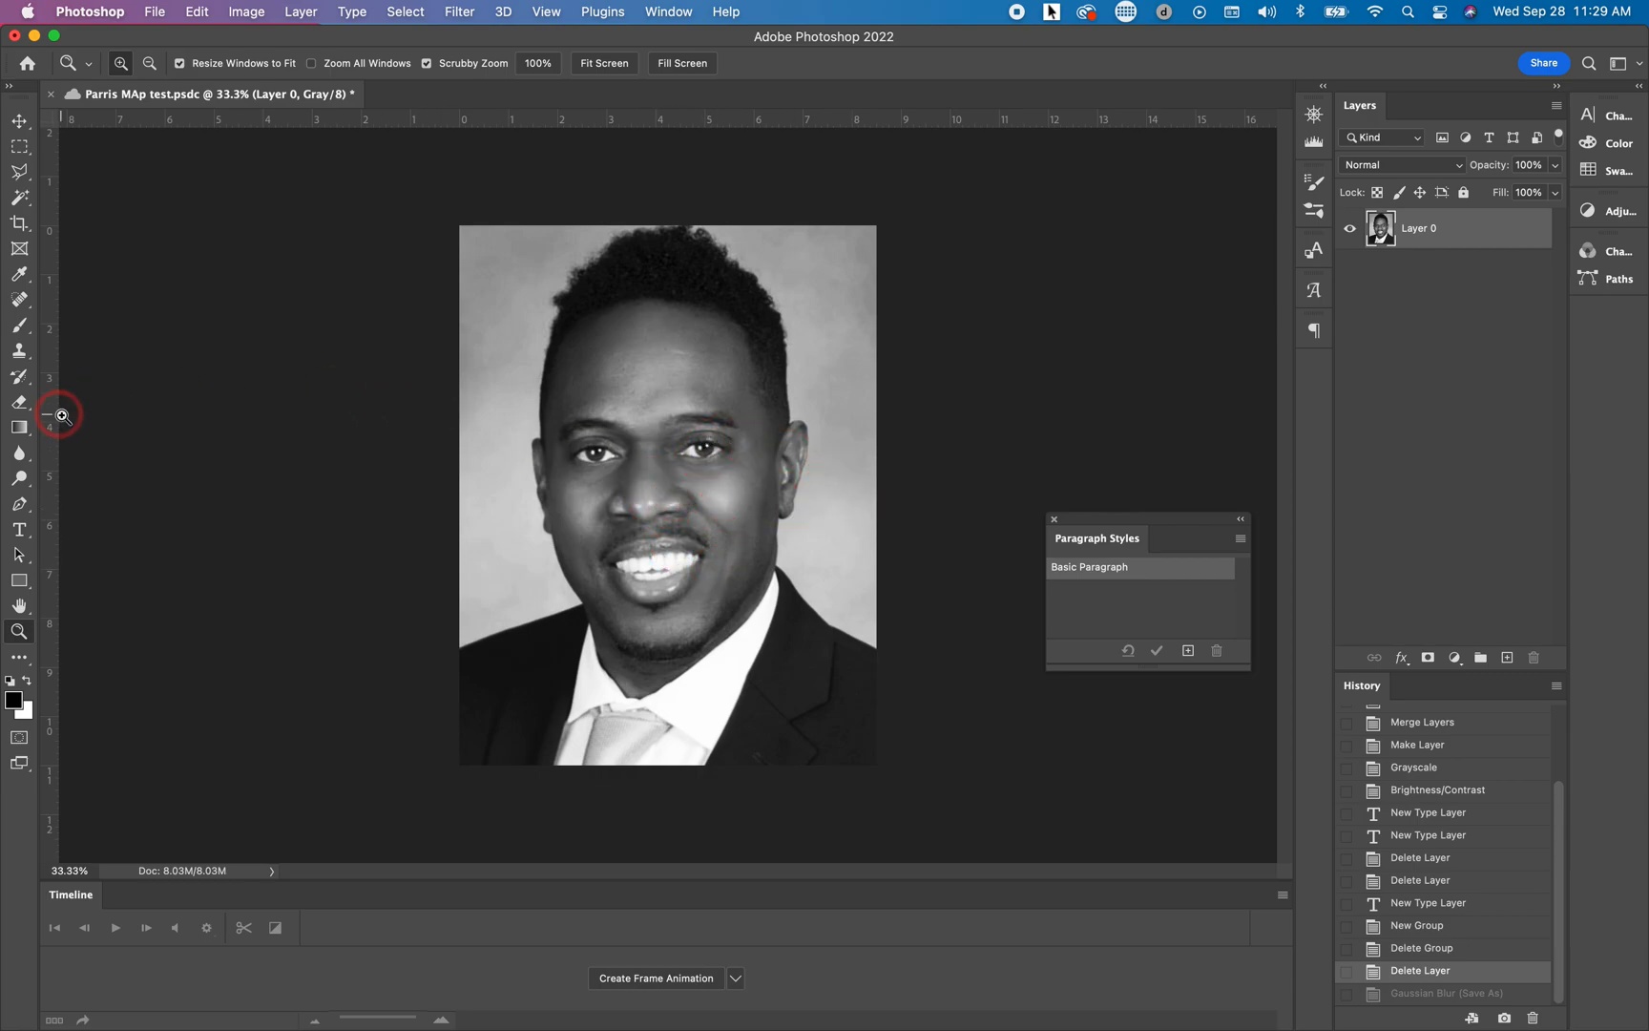
left_click(20, 533)
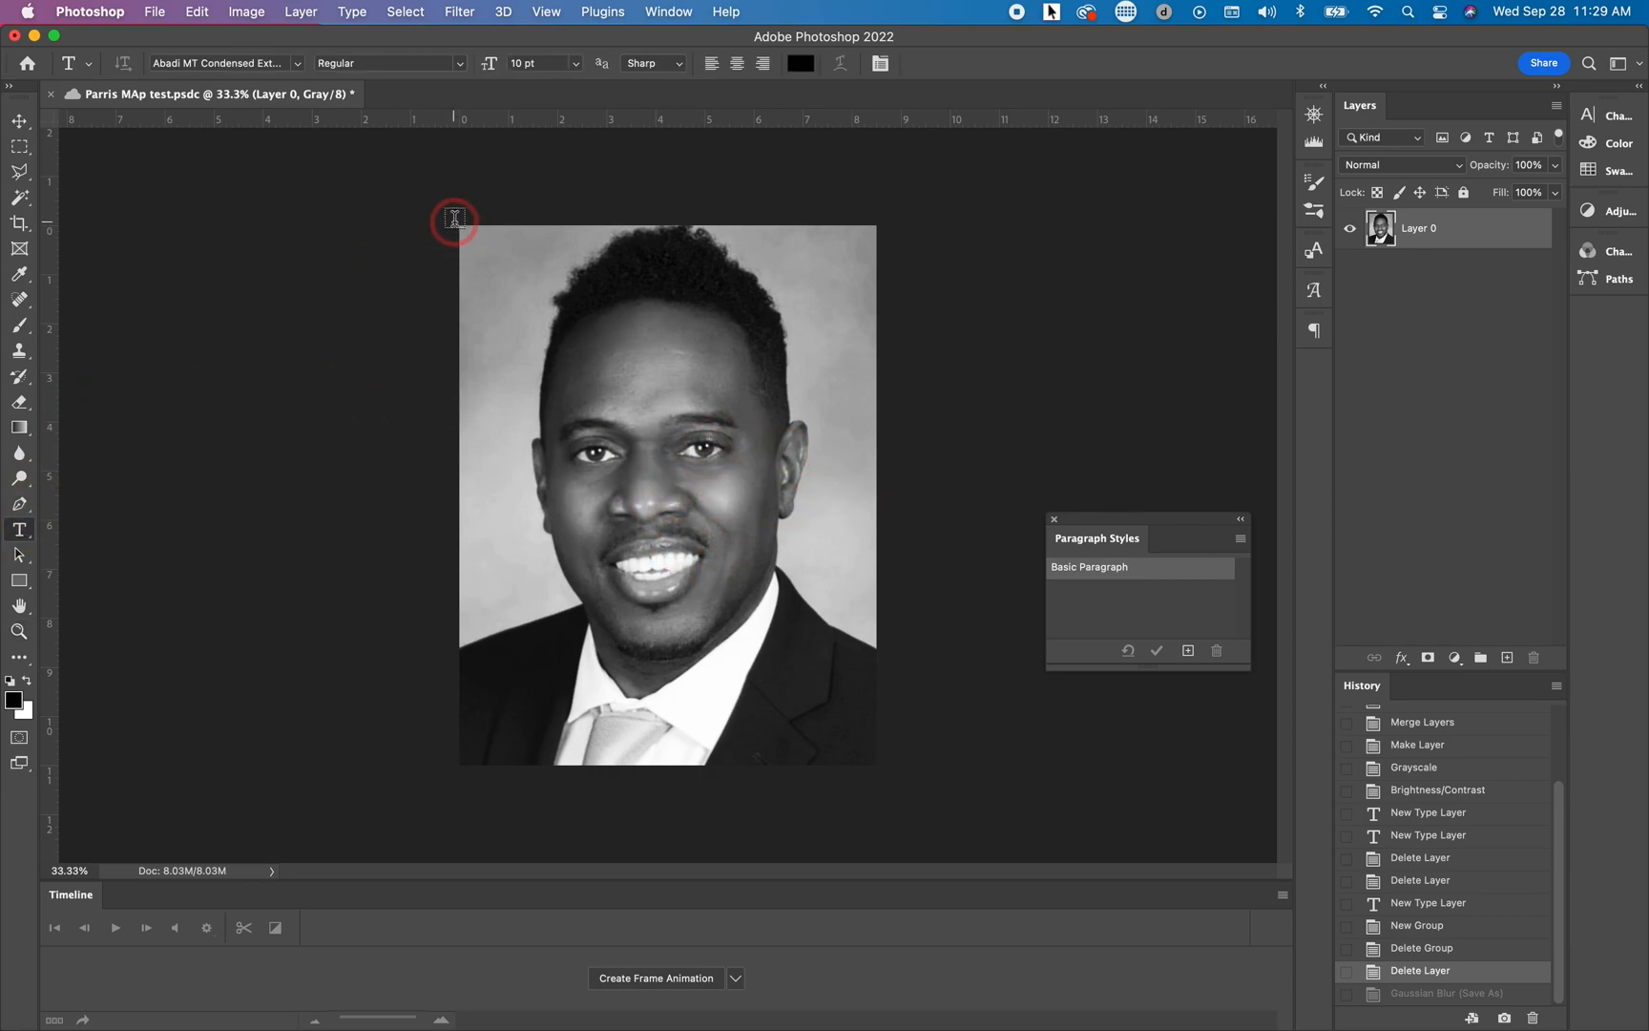
left_click_drag(455, 216, 876, 763)
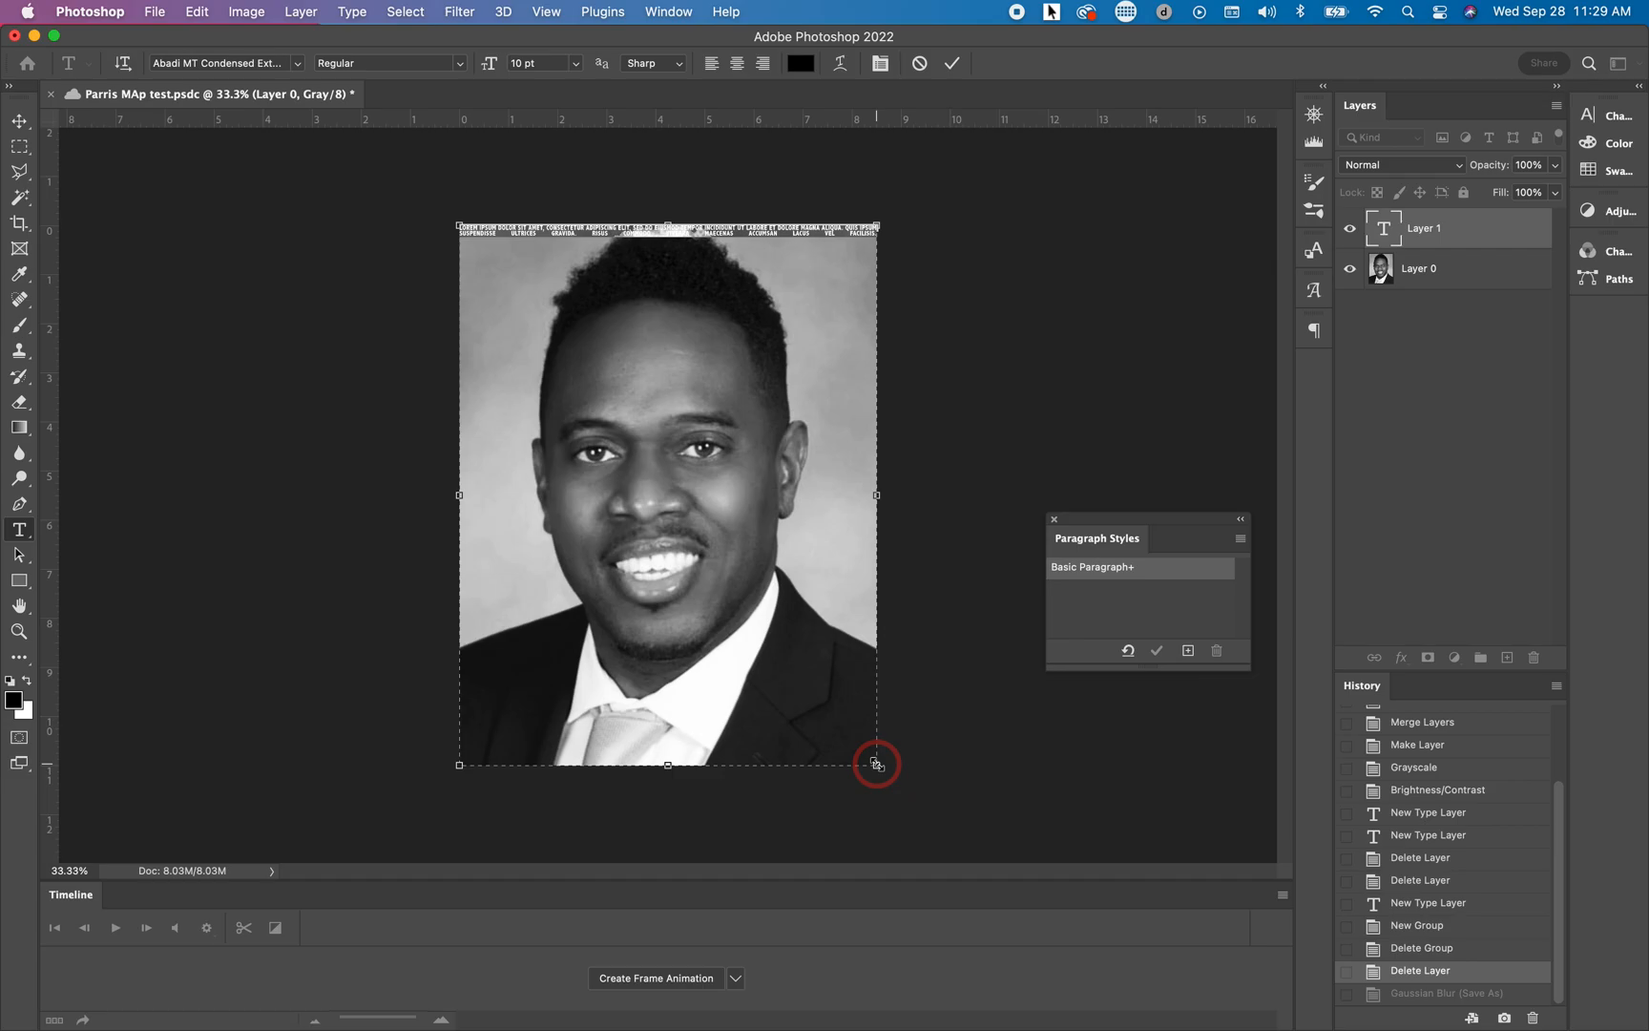
key("super+v")
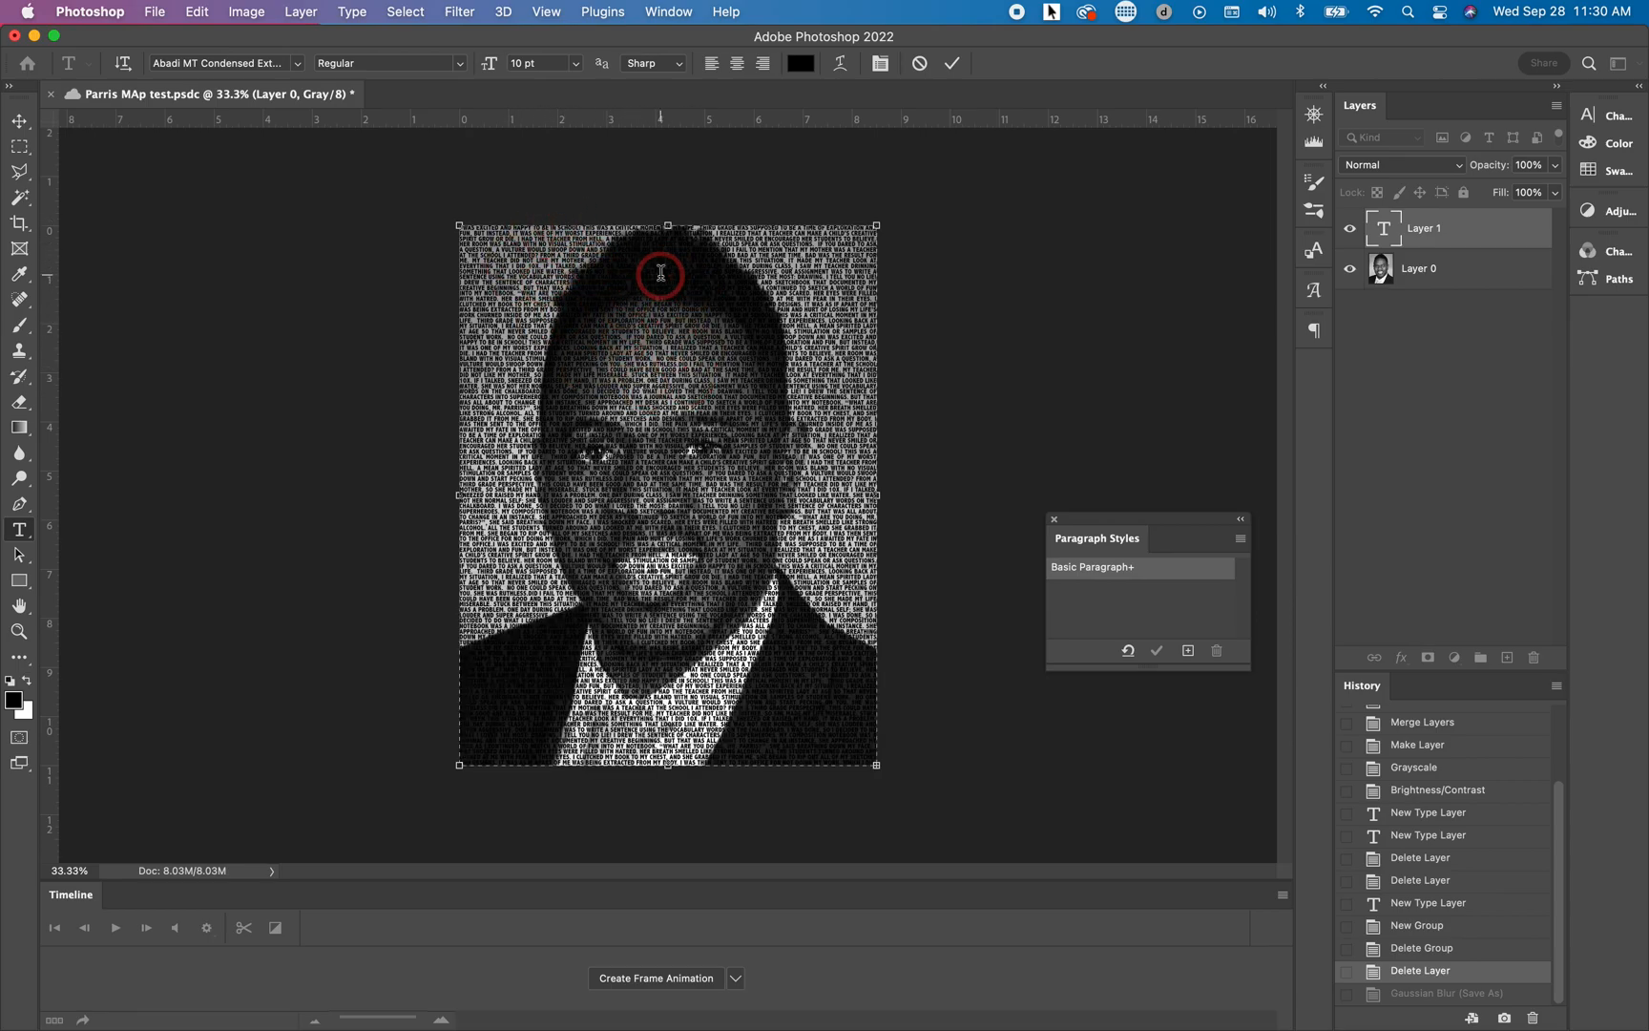
Show the Character and Paragraph panels and close the floating Paragraph Styles panel
left_click(880, 65)
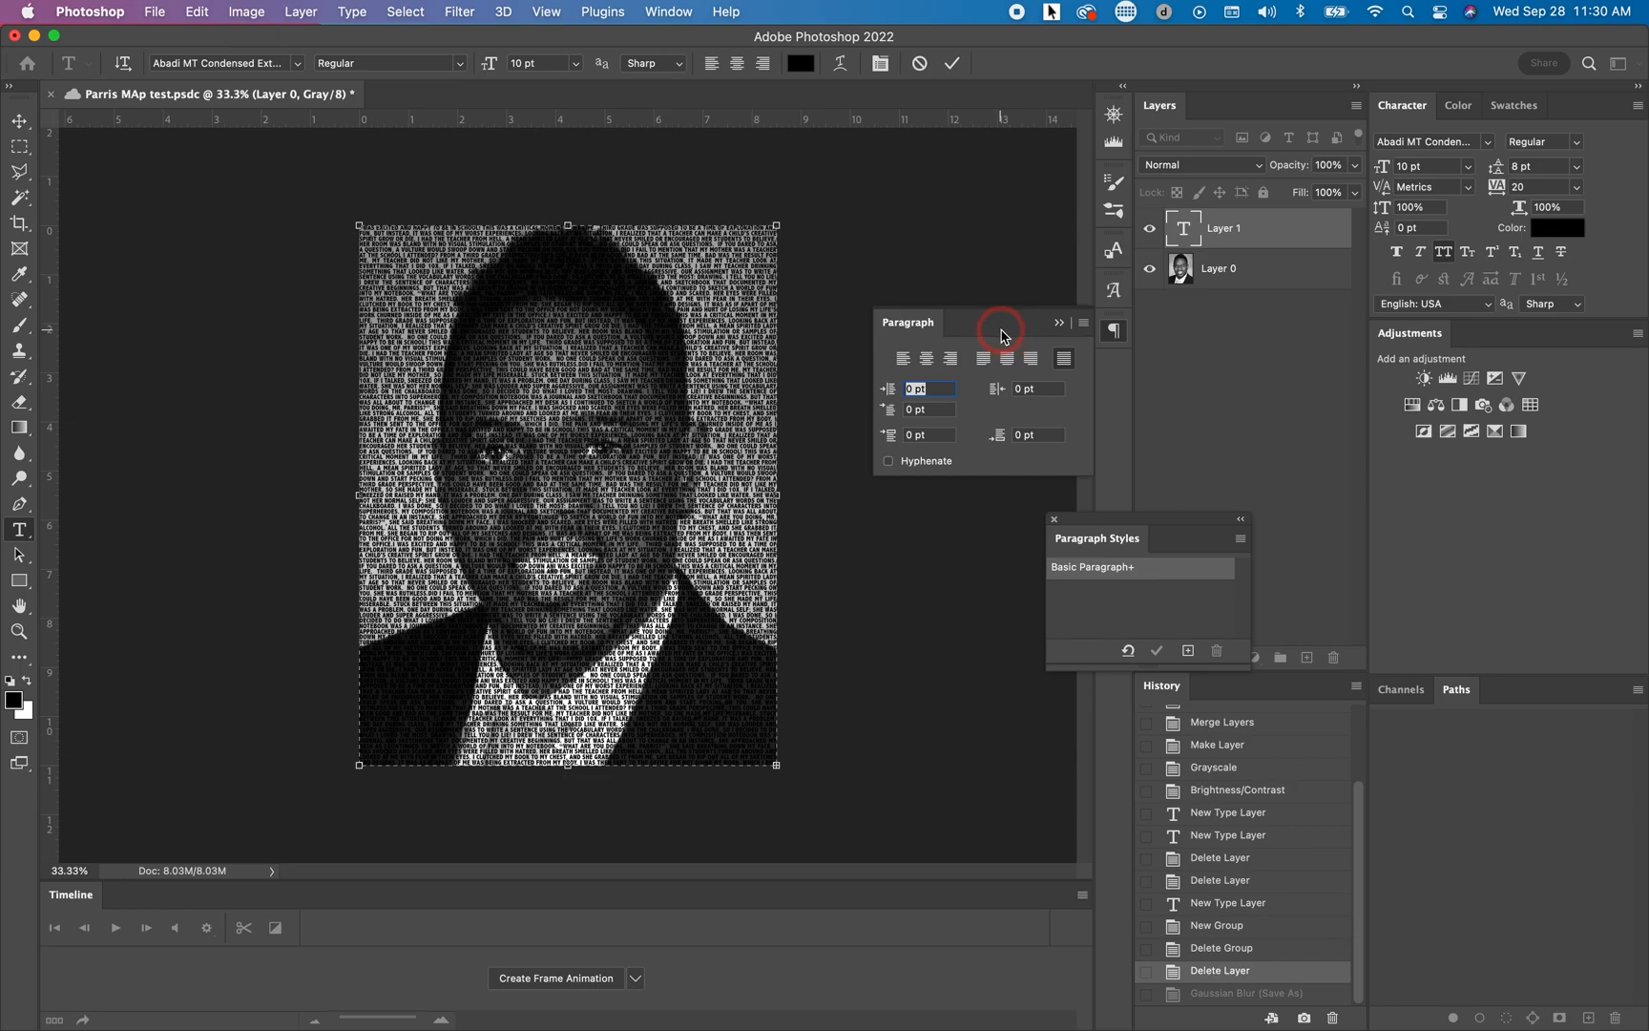
left_click(1055, 519)
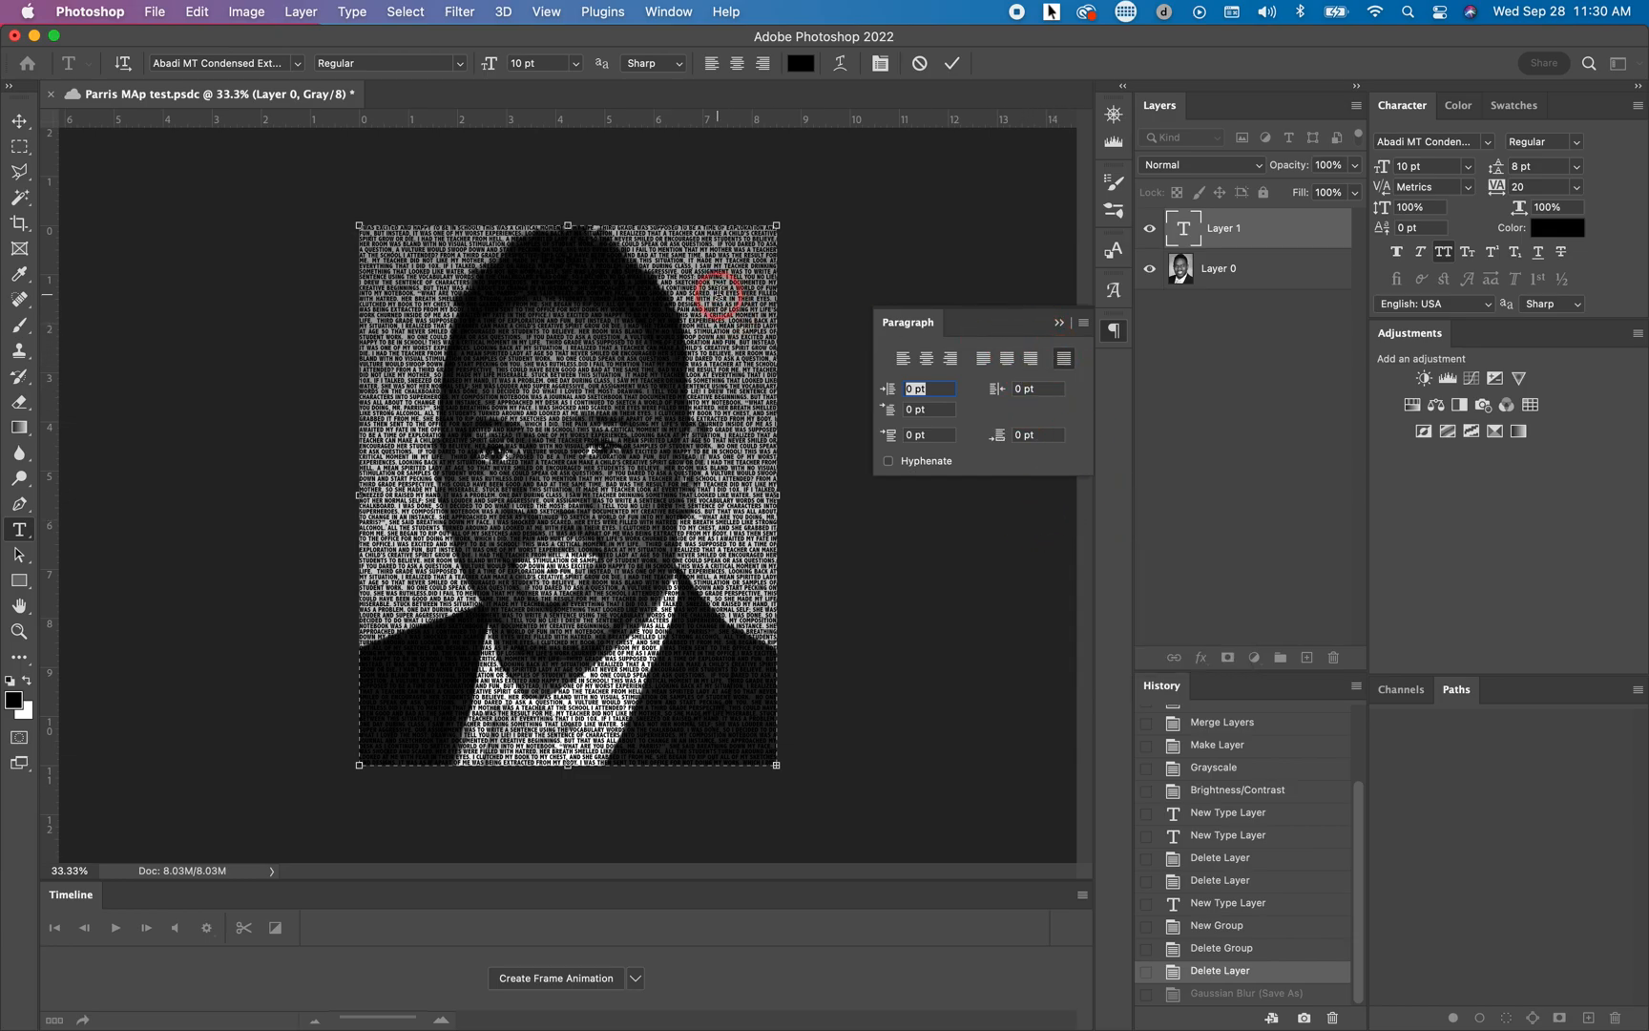
Select all the story text and try hyphenation on and off
key("ctrl+a")
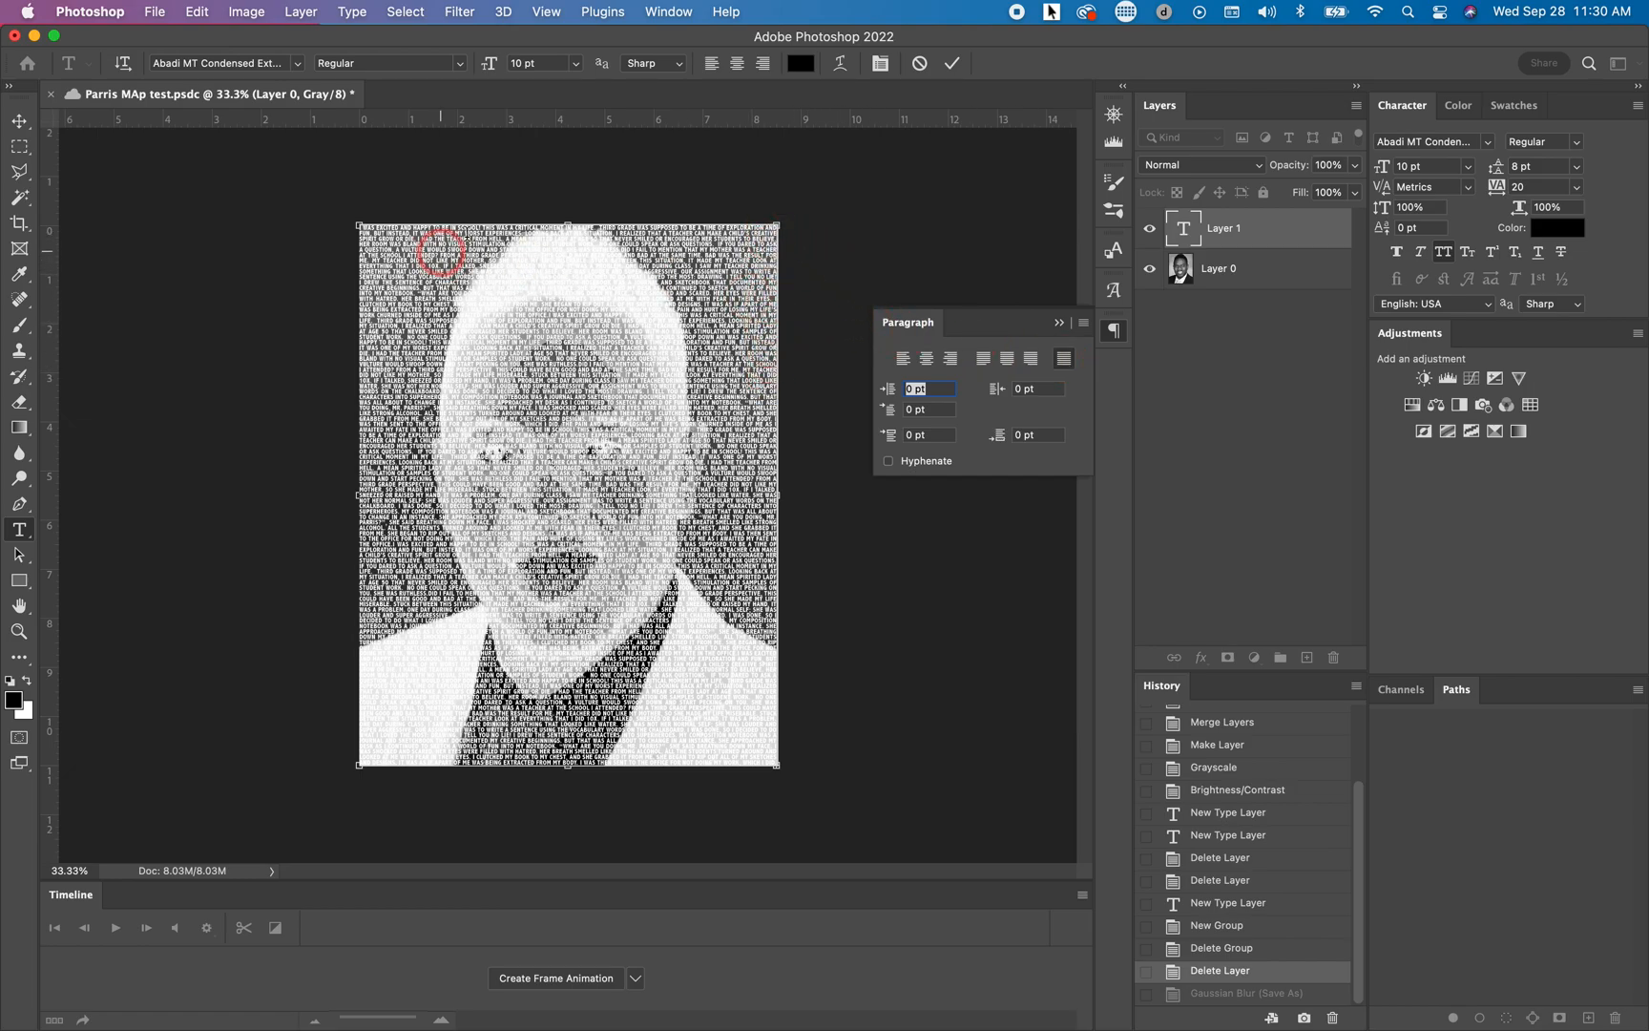
left_click(888, 463)
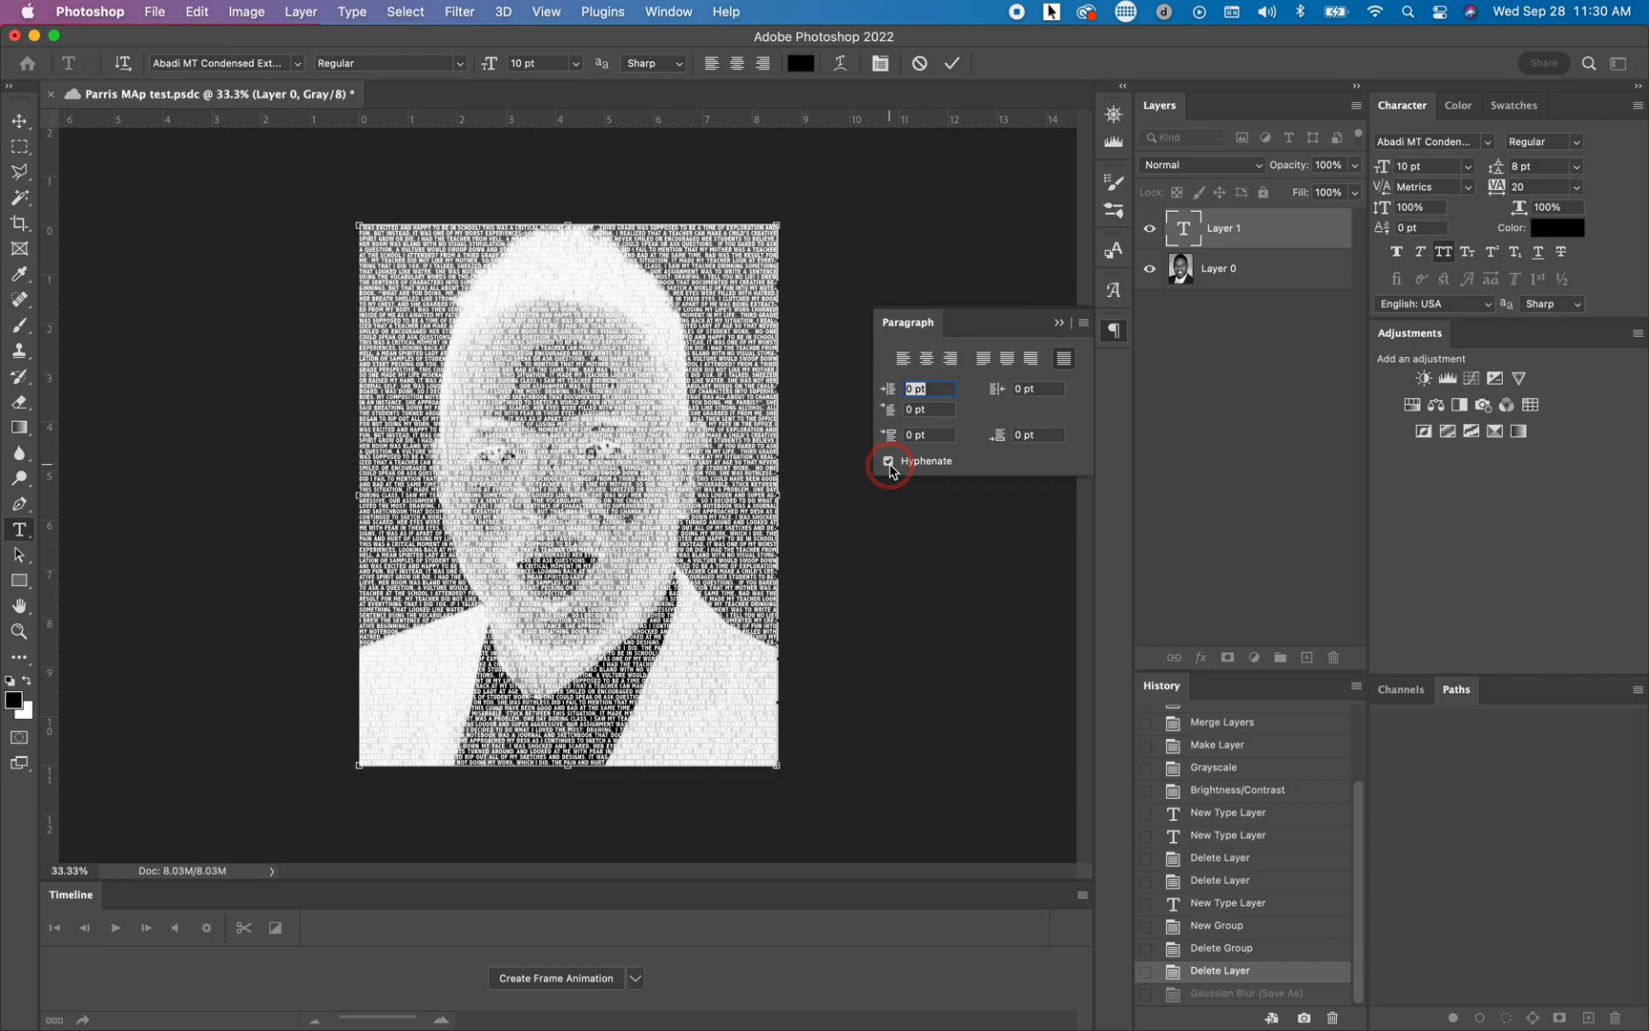
left_click(890, 467)
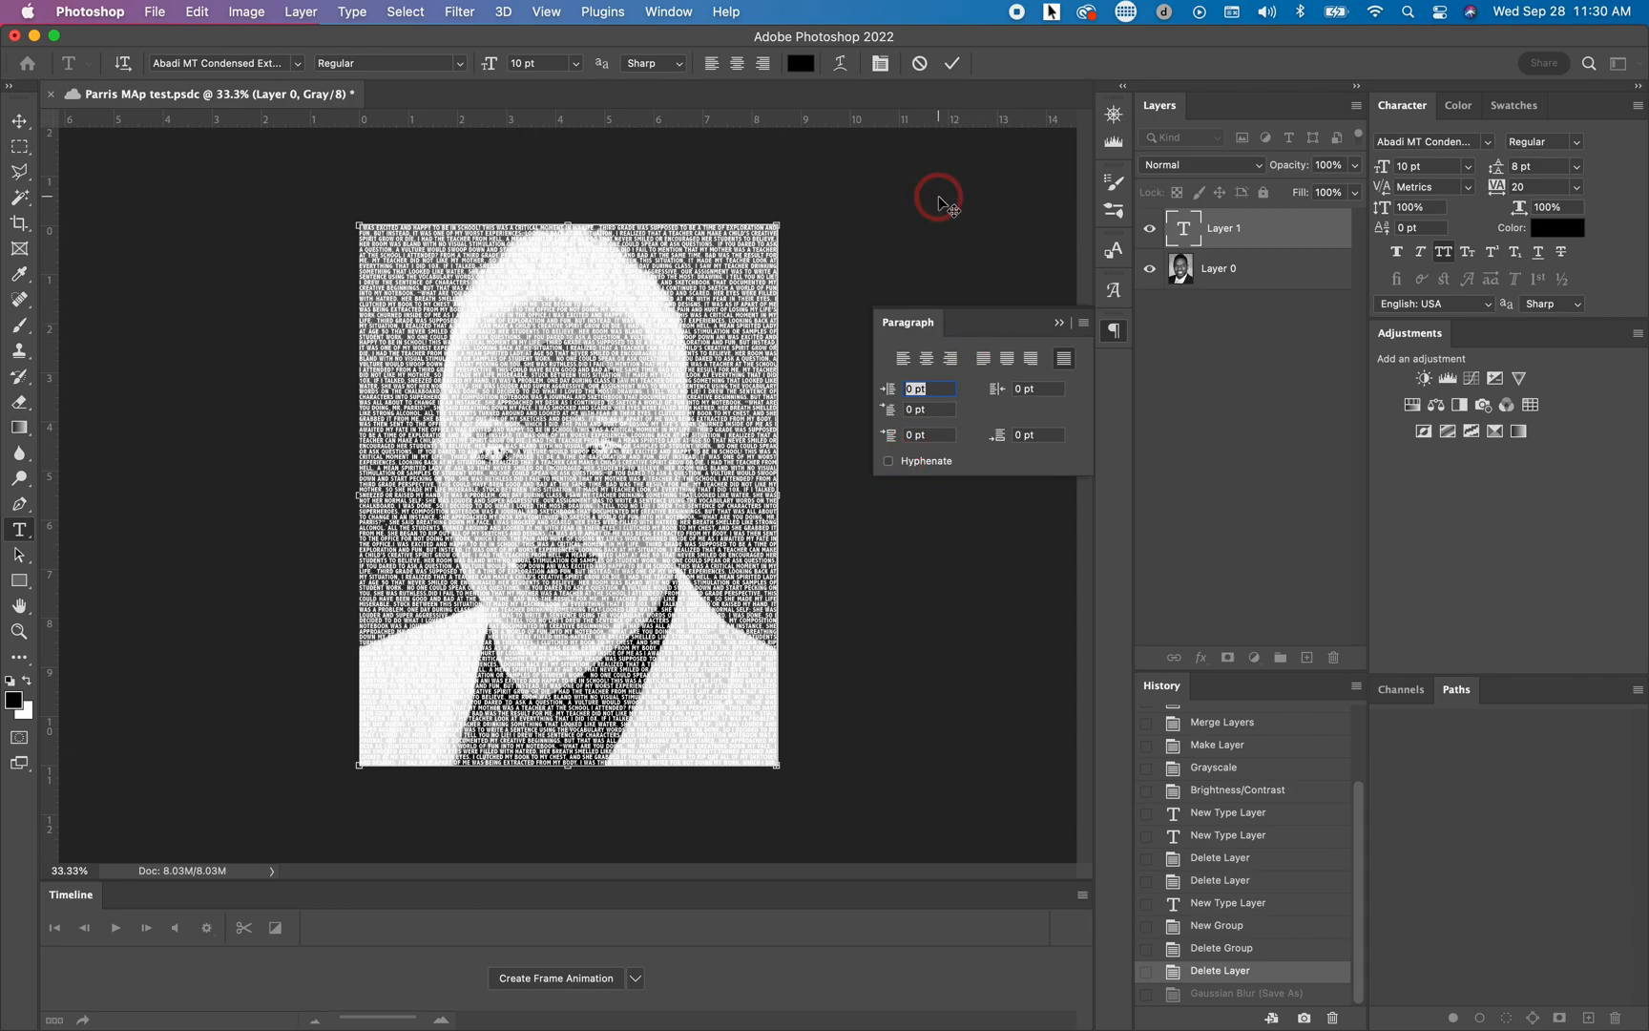
Hide and reshow the Character and Paragraph panels, and float Character beside the portrait with All Caps on
left_click(878, 69)
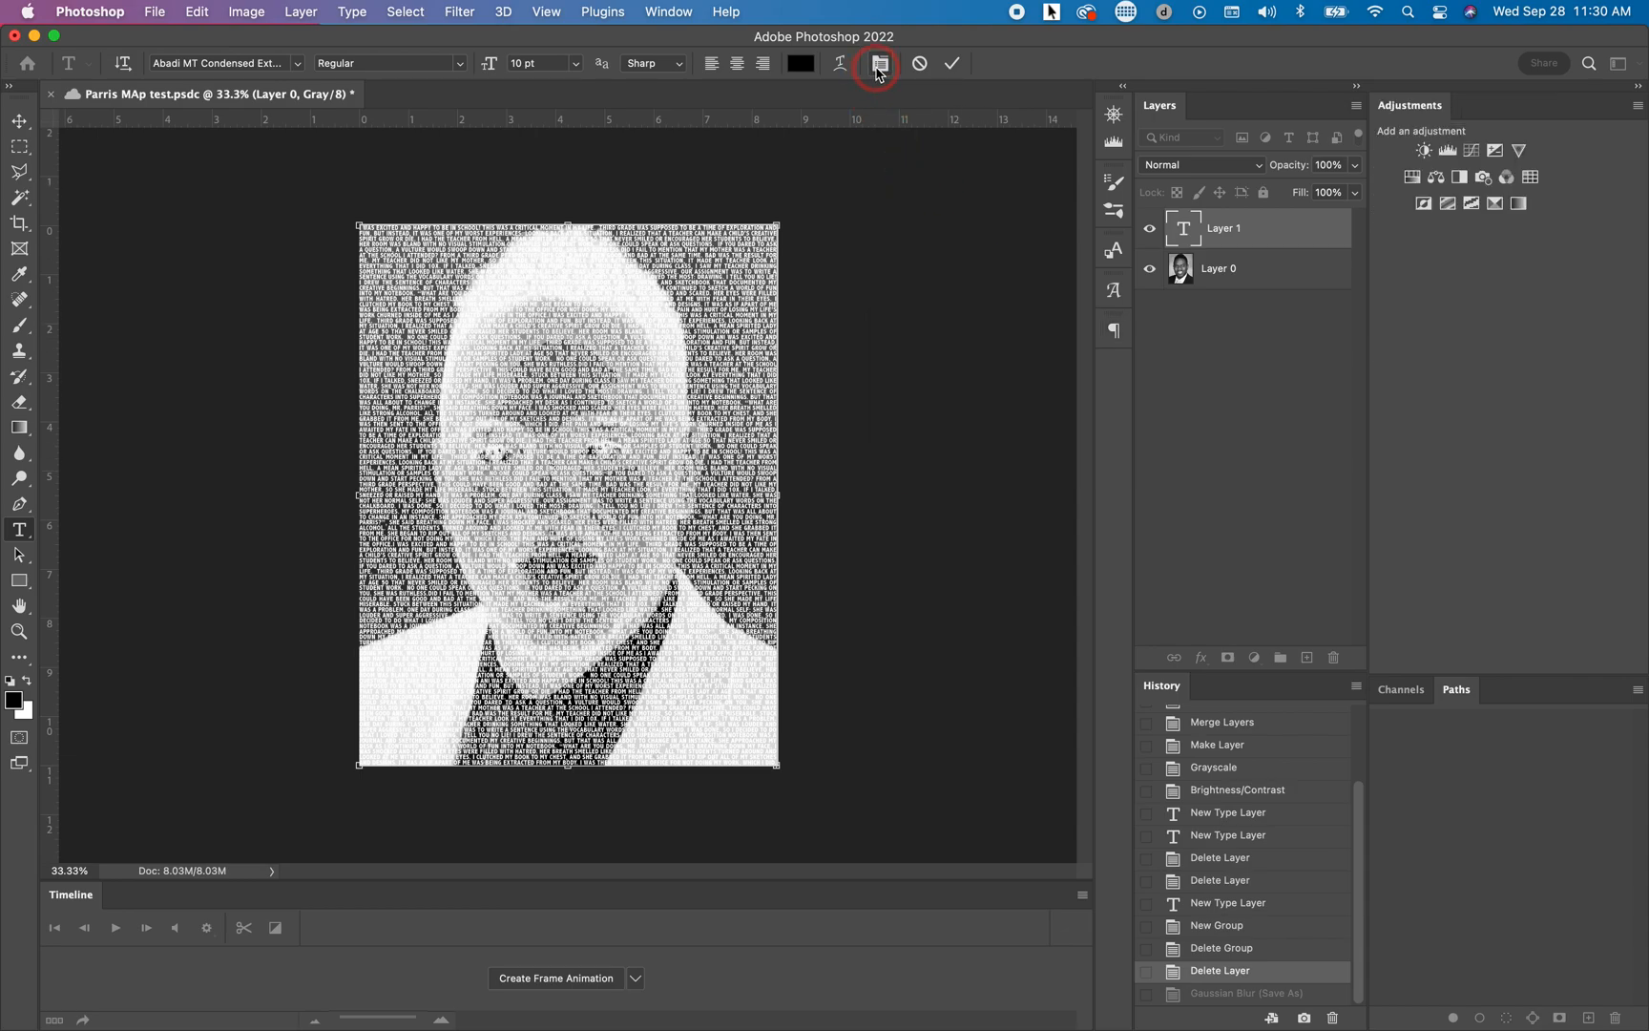
left_click(878, 69)
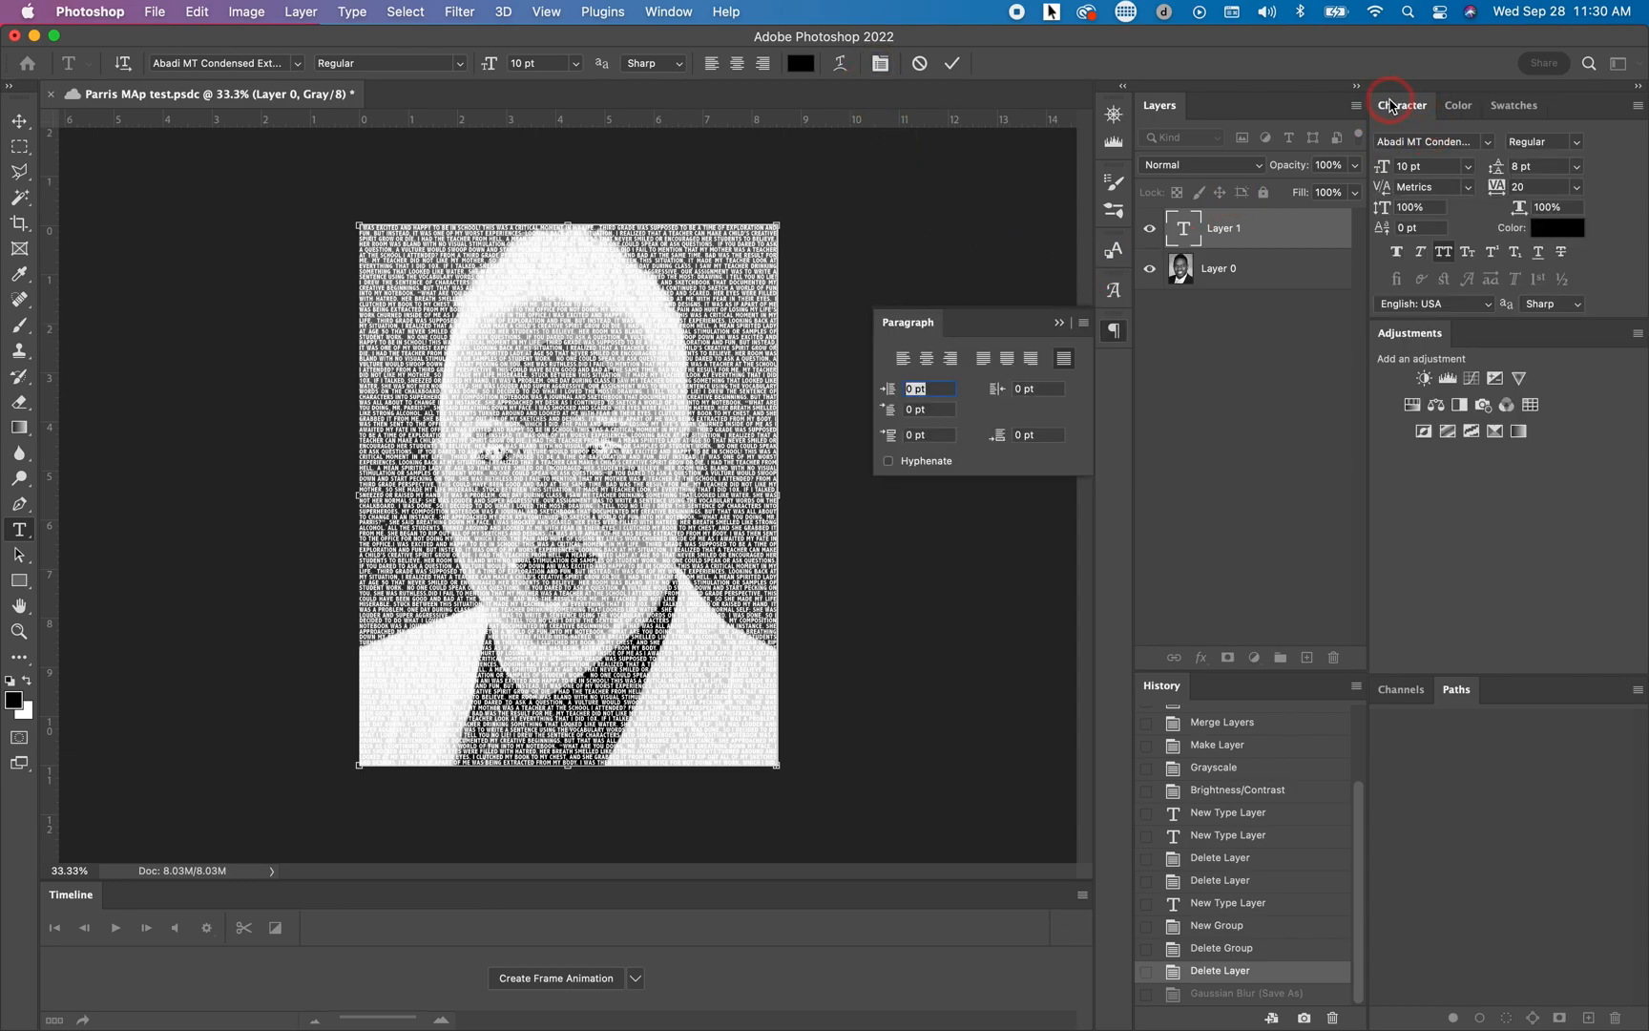
left_click_drag(1400, 108, 866, 573)
left_click(893, 698)
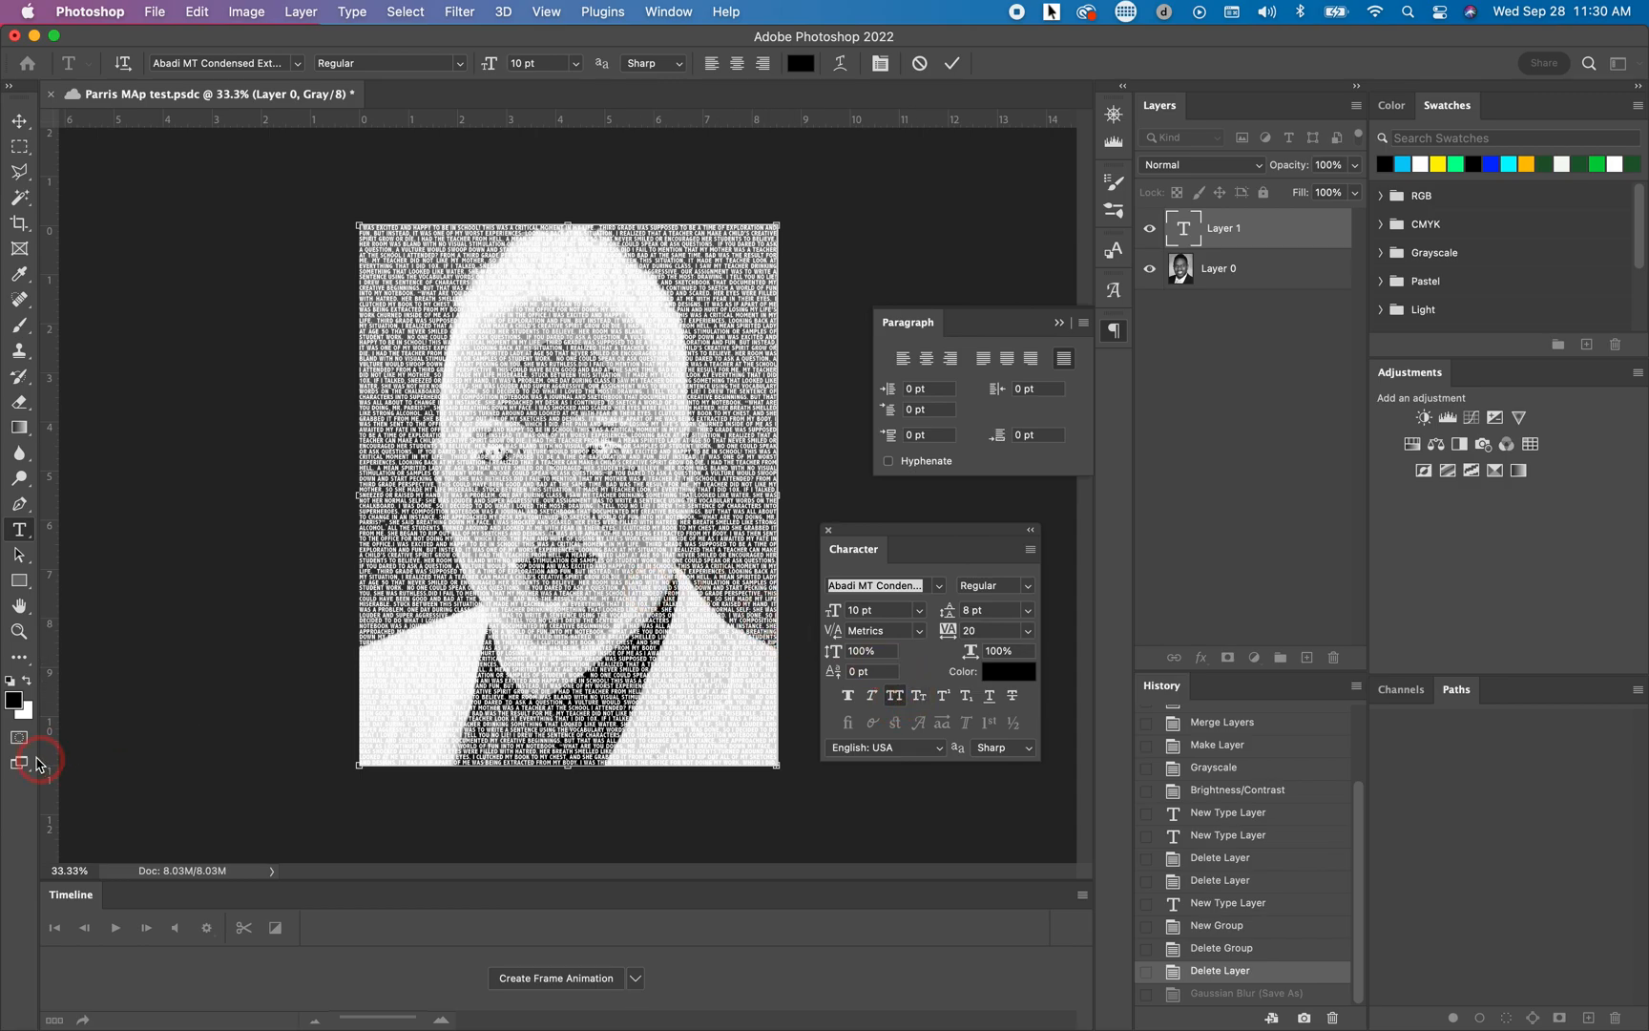
Set the tracking of the story text layer to 120 and inspect the letter spacing up close
left_click(18, 632)
left_click(710, 573)
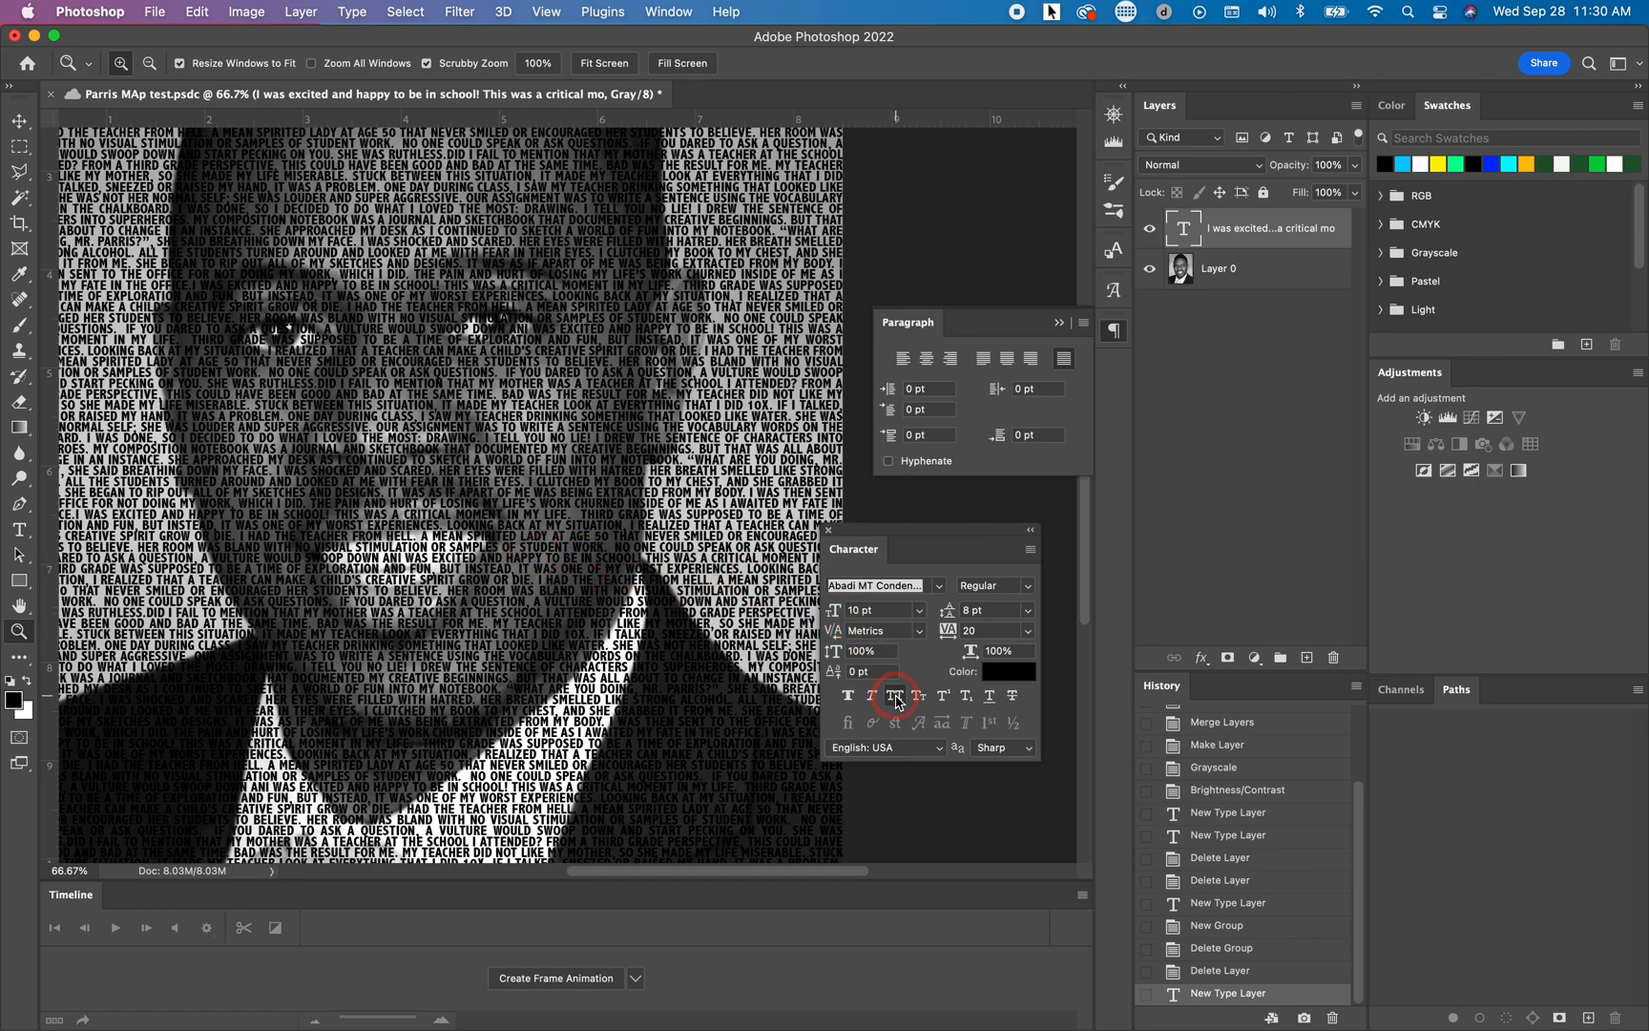
left_click(952, 636)
type("80")
key("Return")
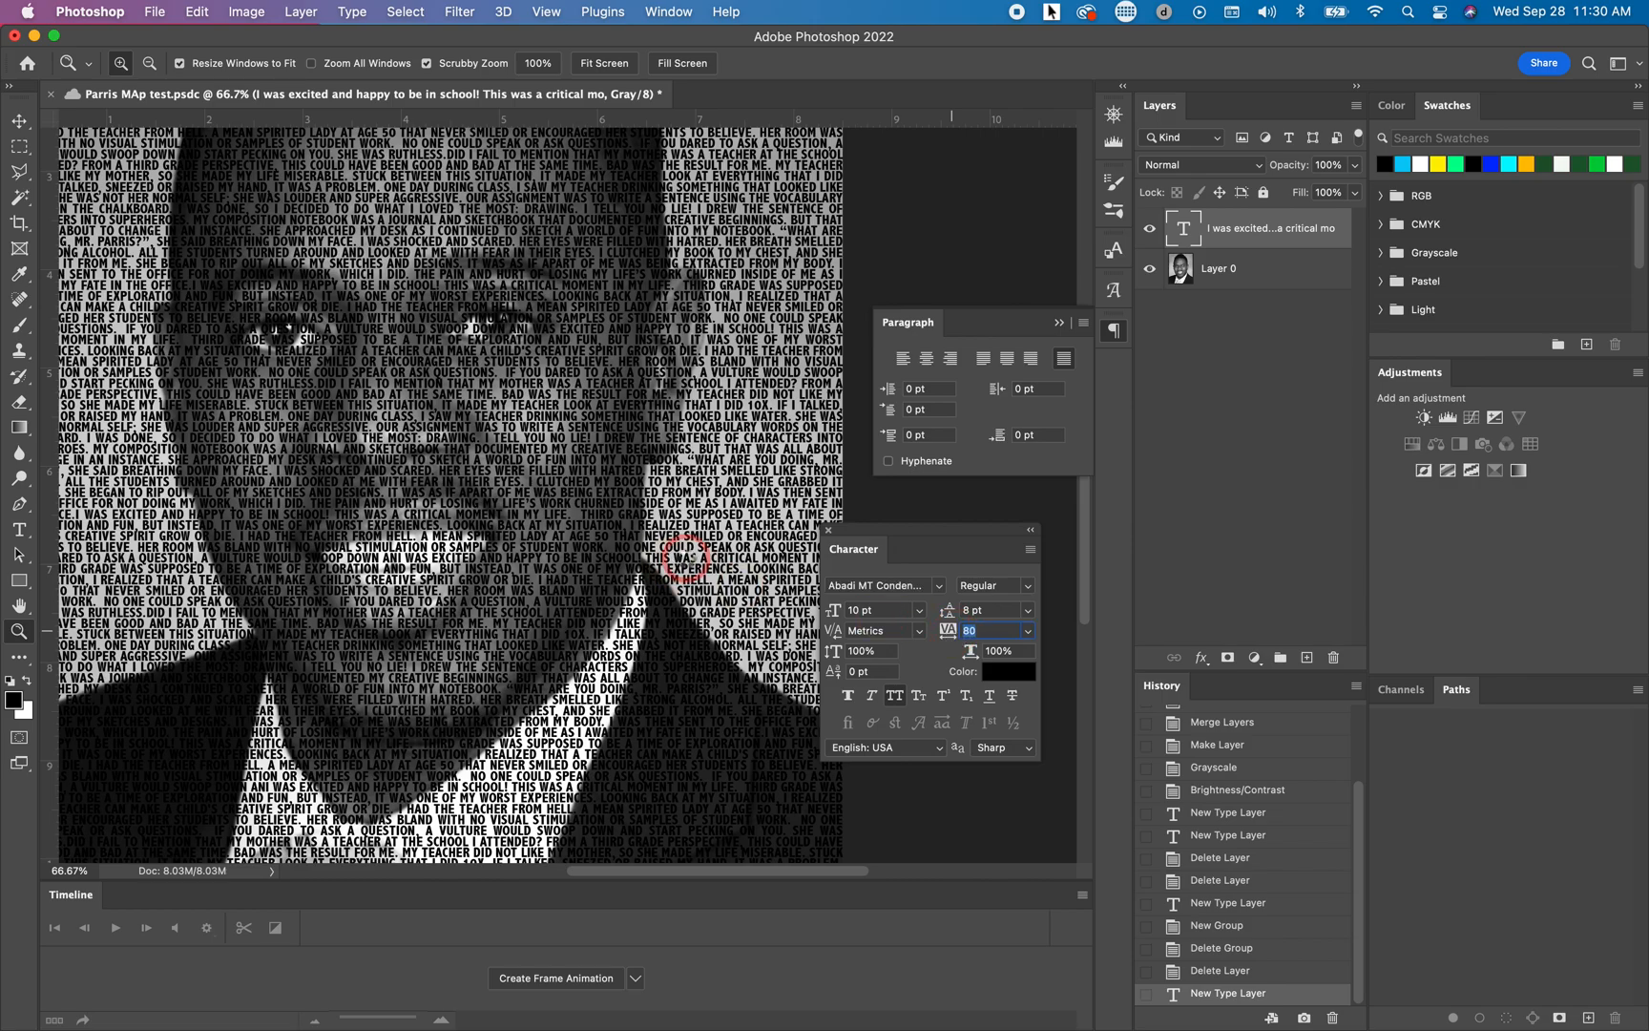
key("Up")
key("Up")
double_click(688, 560)
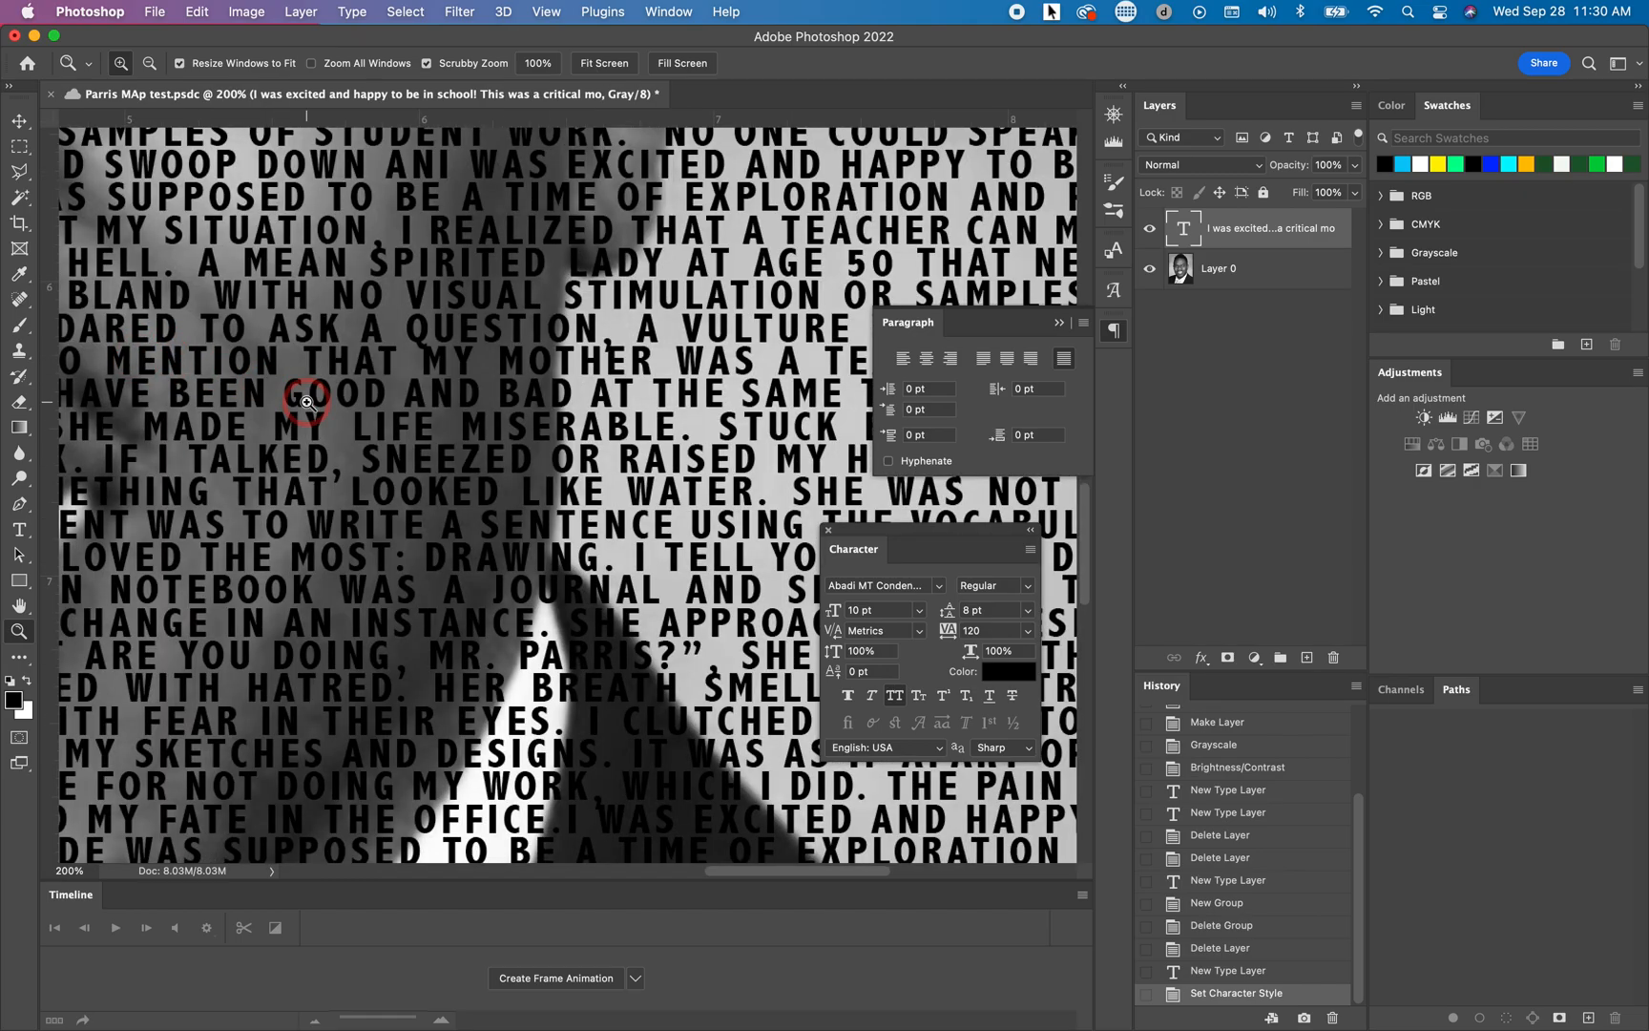
Set the tracking of all the story text to 180 and its leading to 8 pt
left_click(448, 460, "alt")
left_click(454, 461, "alt")
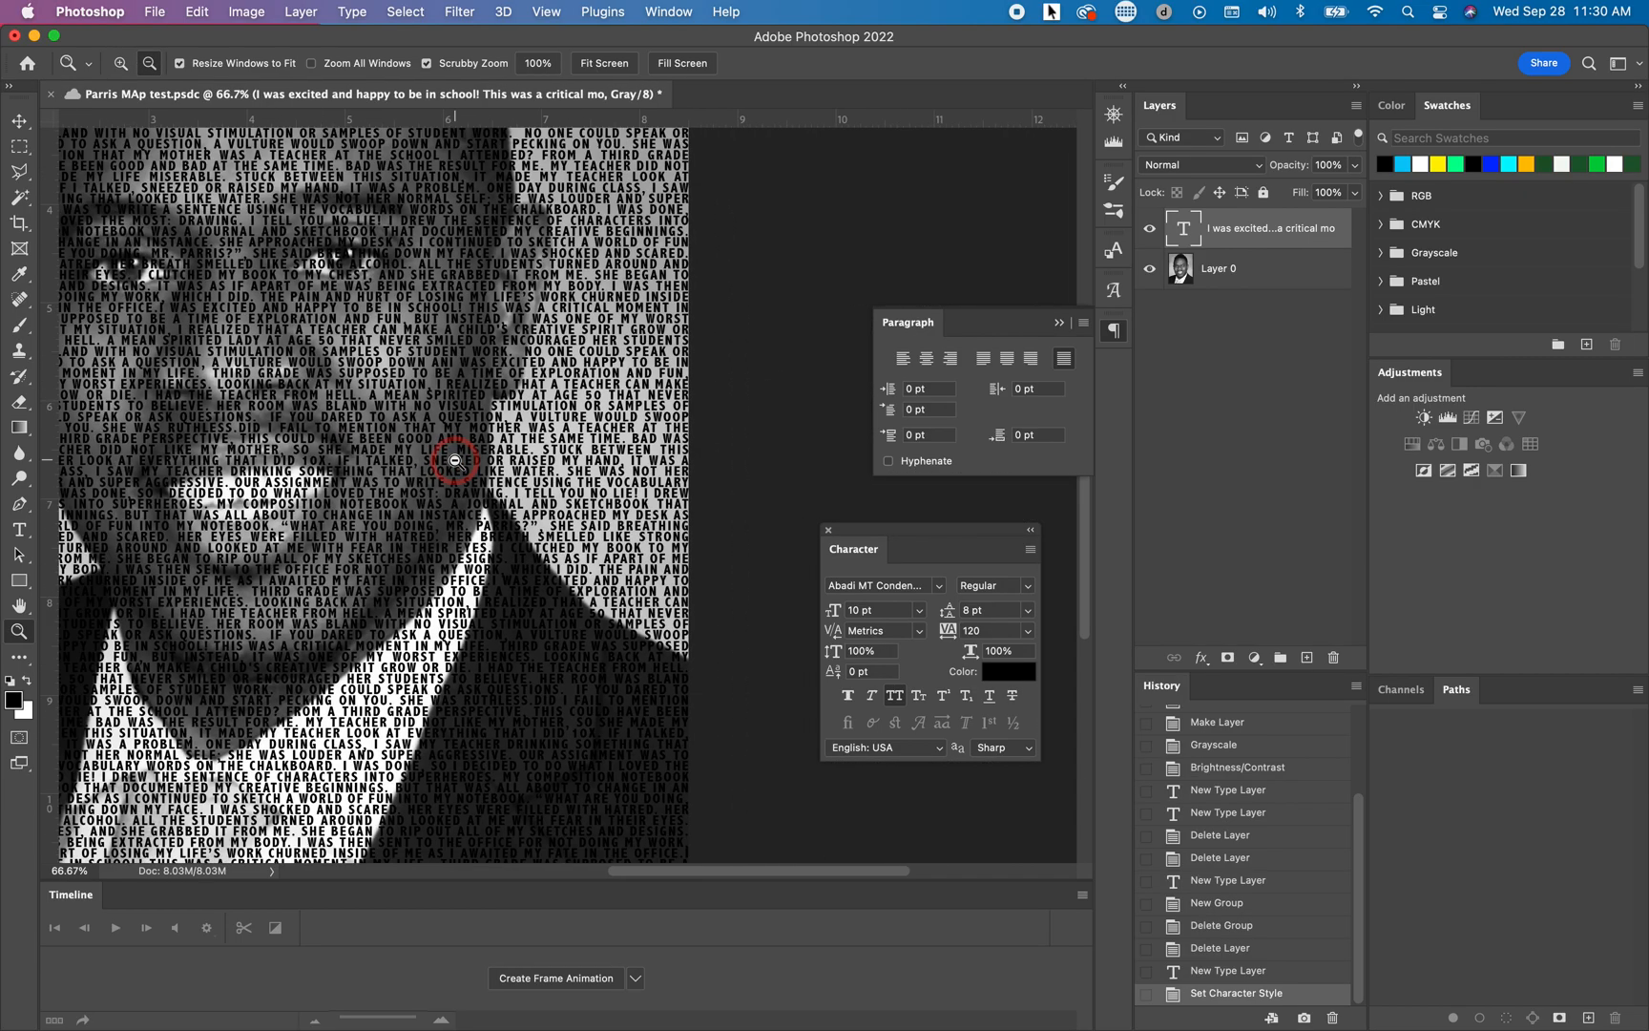
left_click(454, 461, "alt")
left_click(429, 460, "alt")
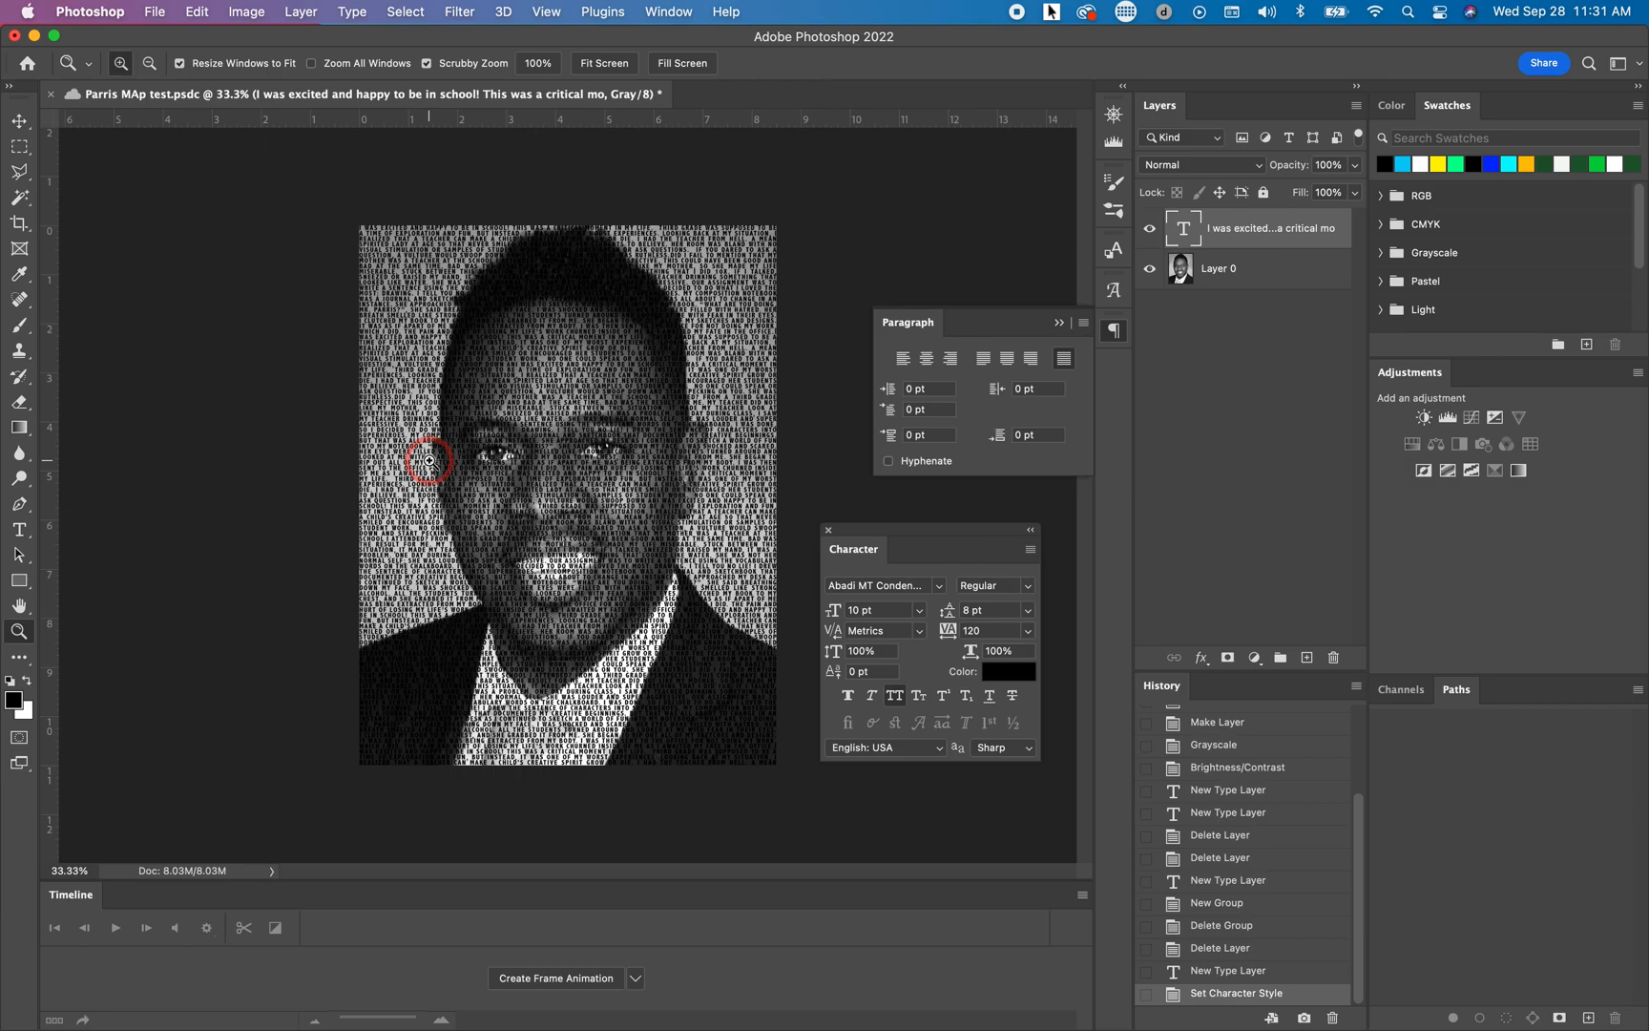
left_click(482, 454, "alt")
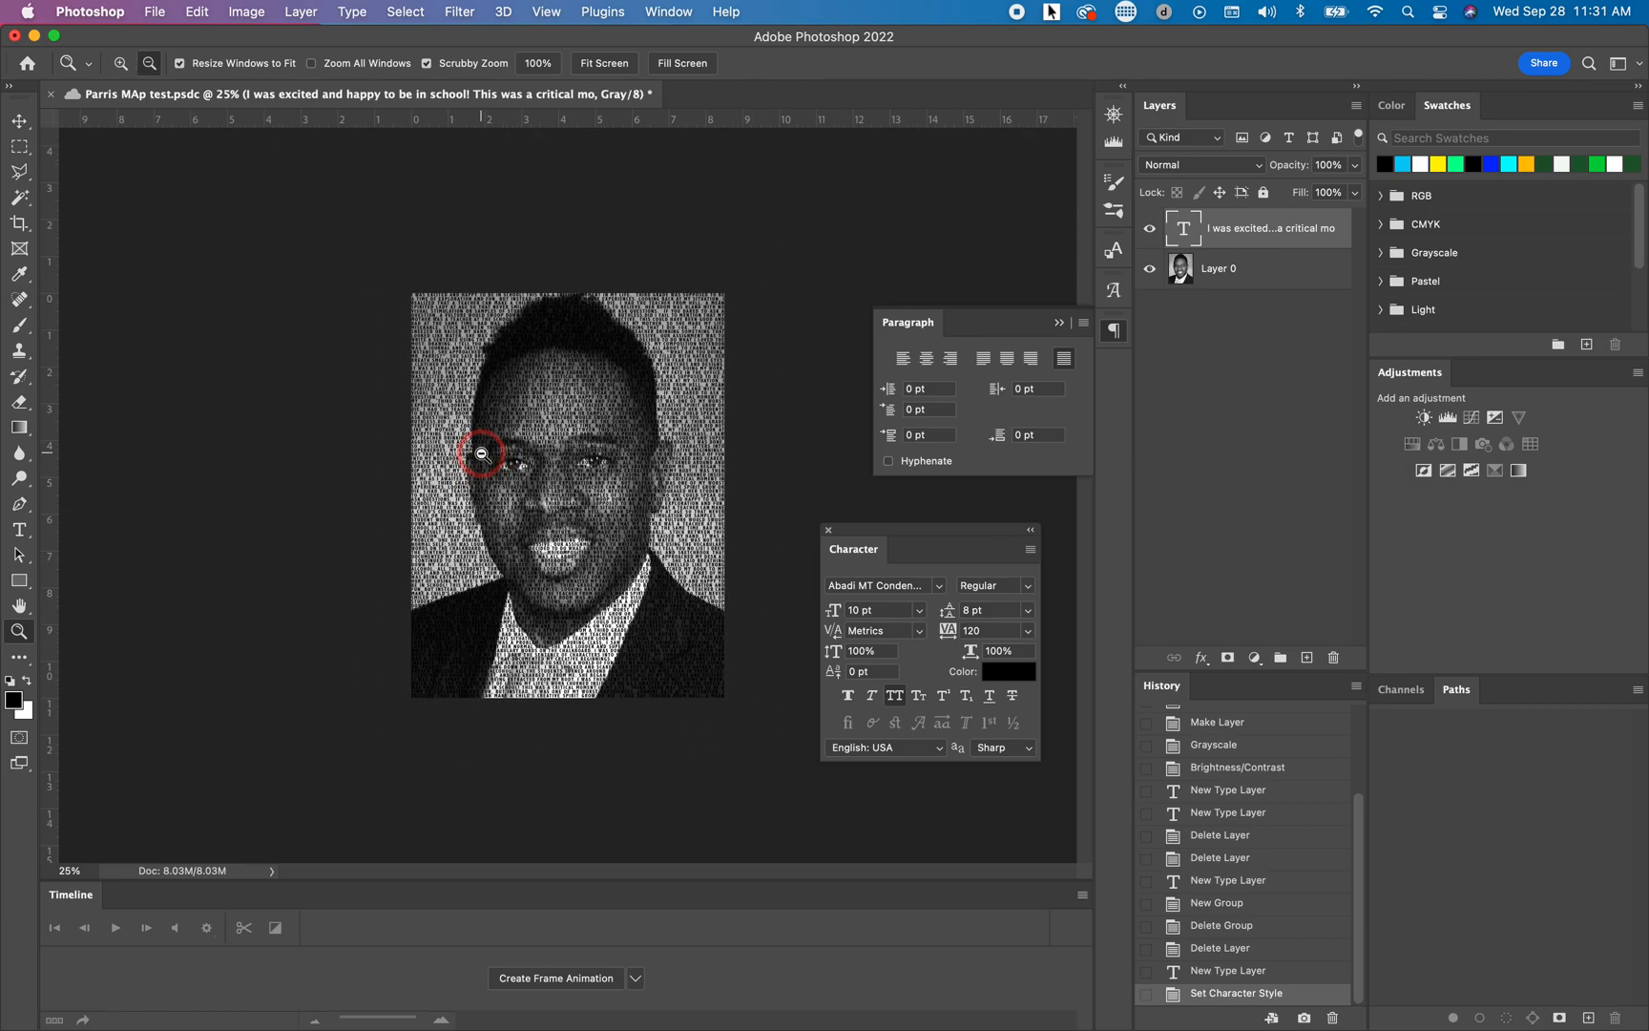
left_click(482, 454)
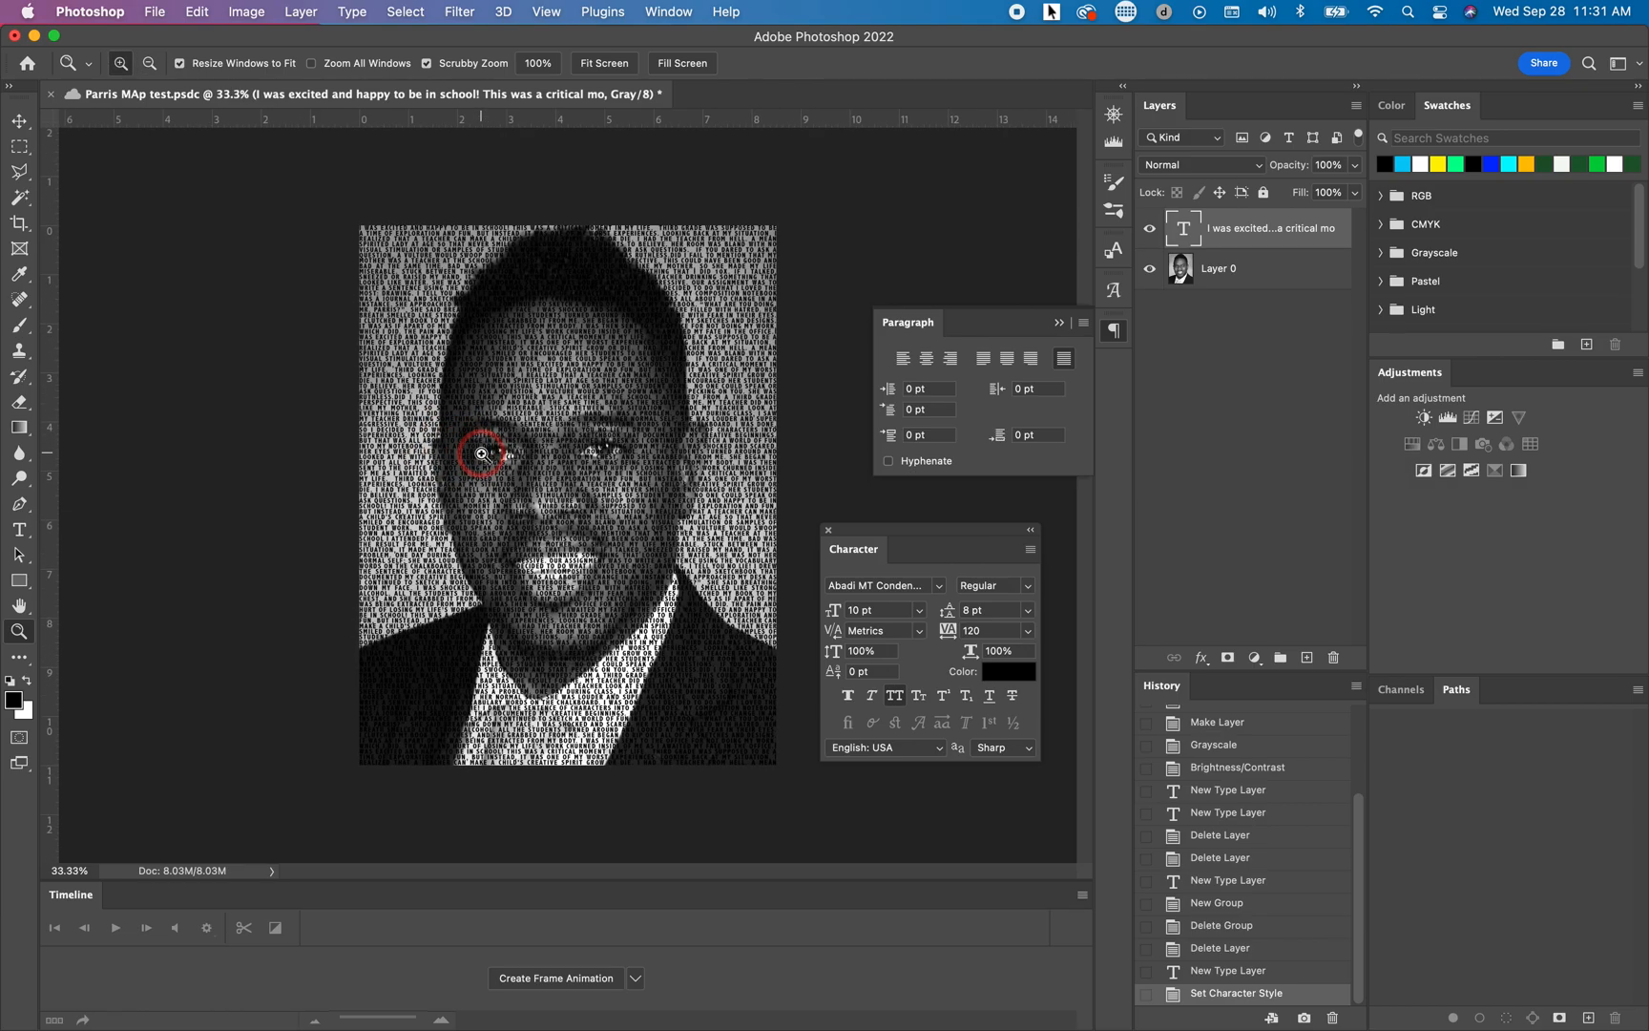
left_click(19, 530)
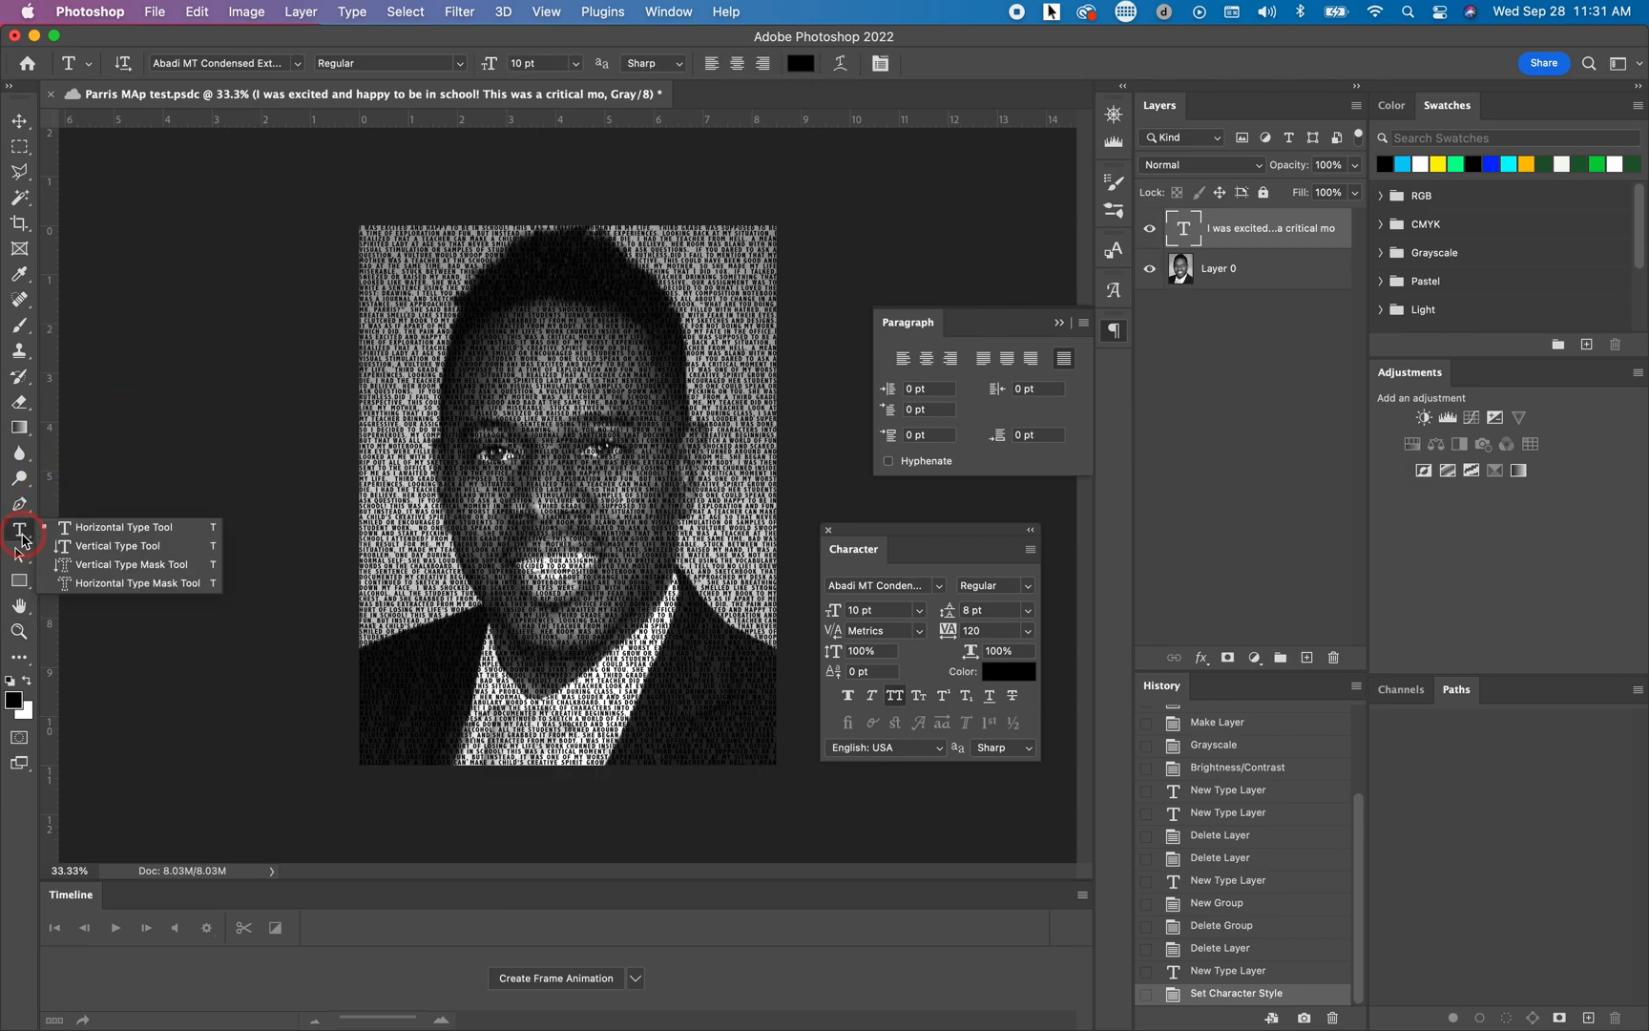
left_click(746, 466)
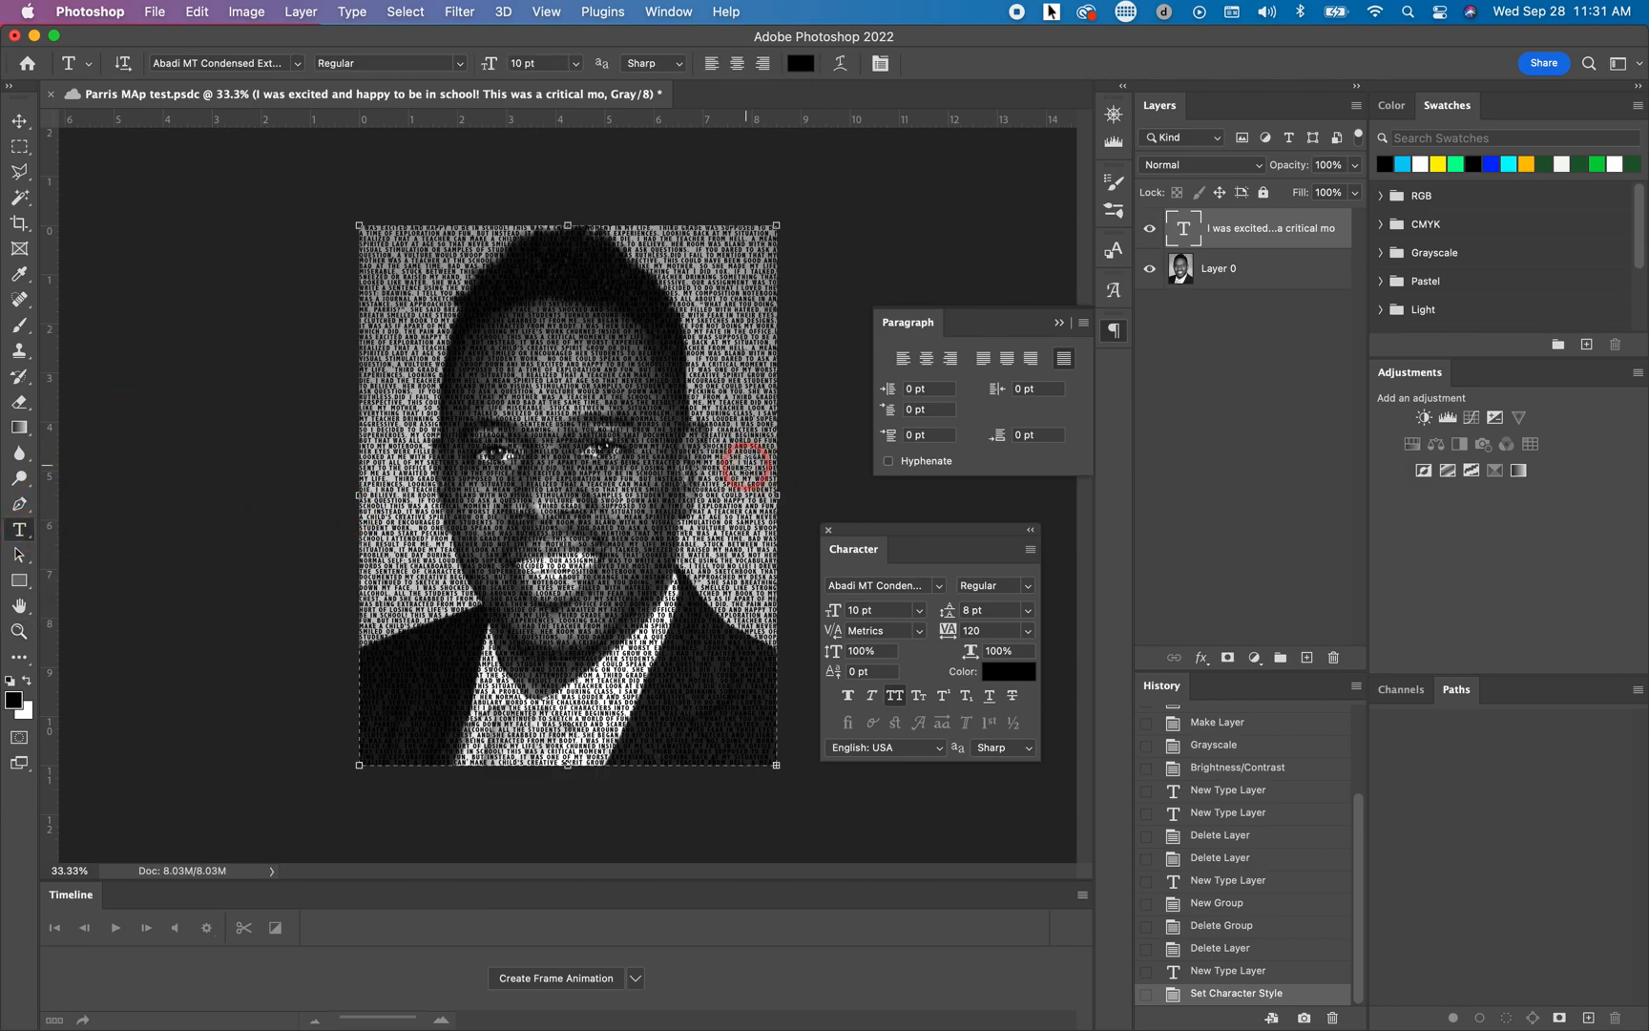
key("super+a")
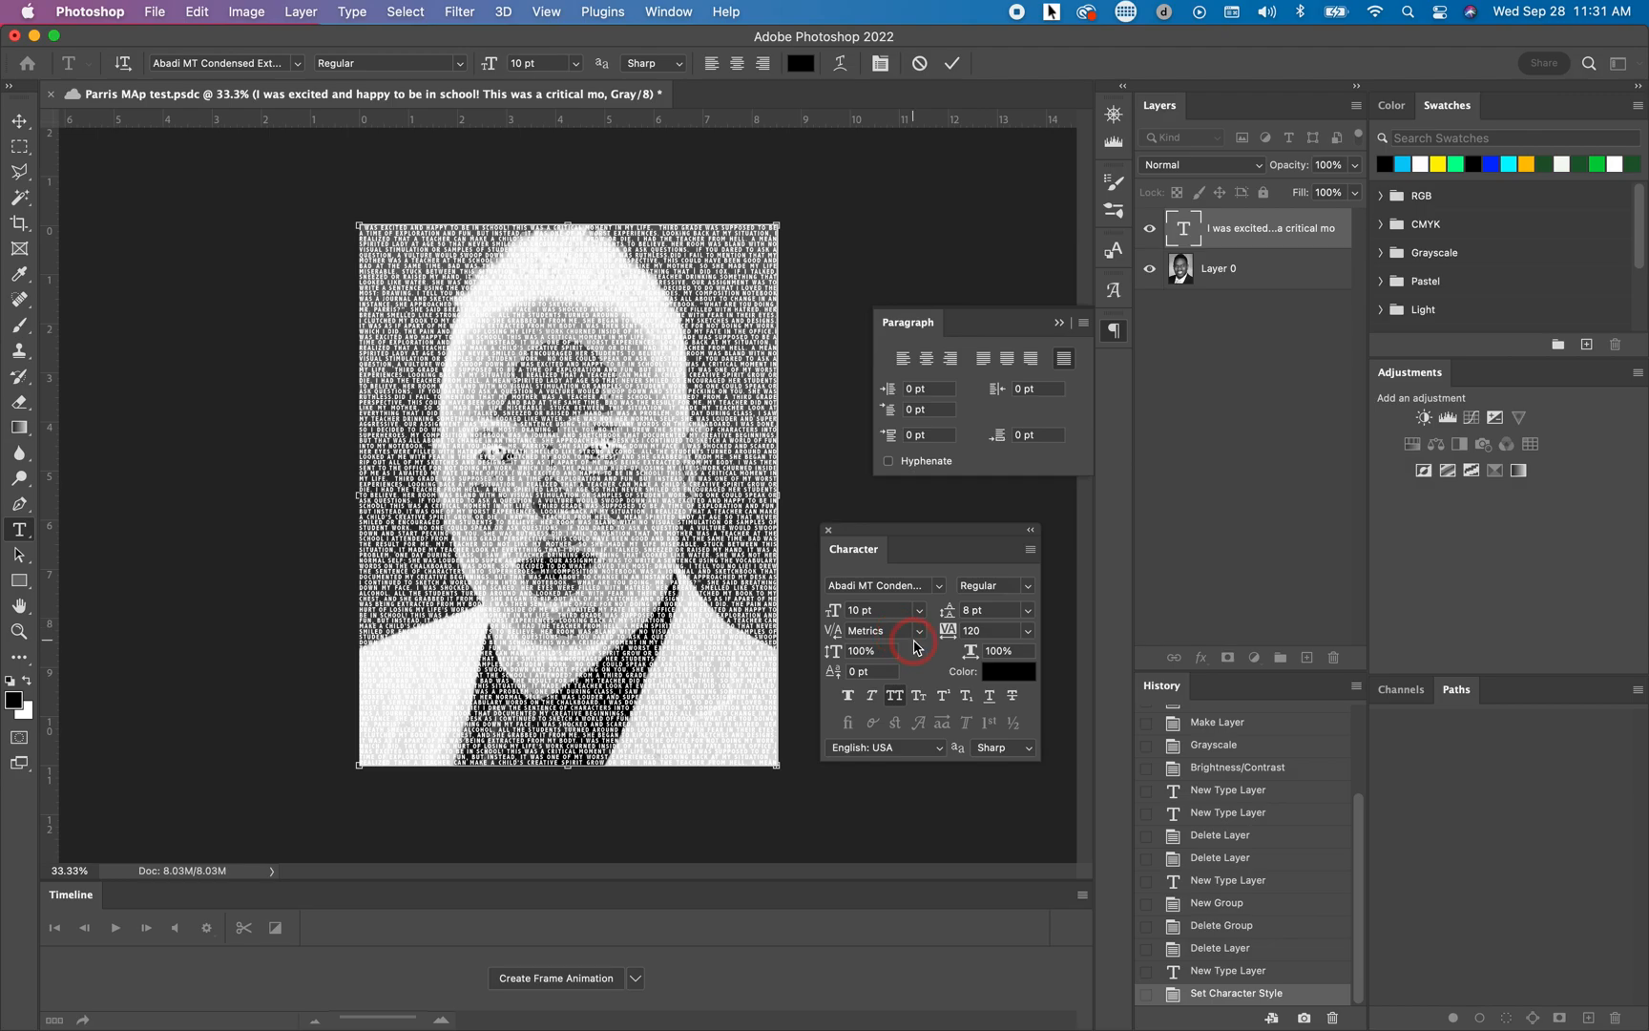
left_click_drag(950, 635, 952, 631)
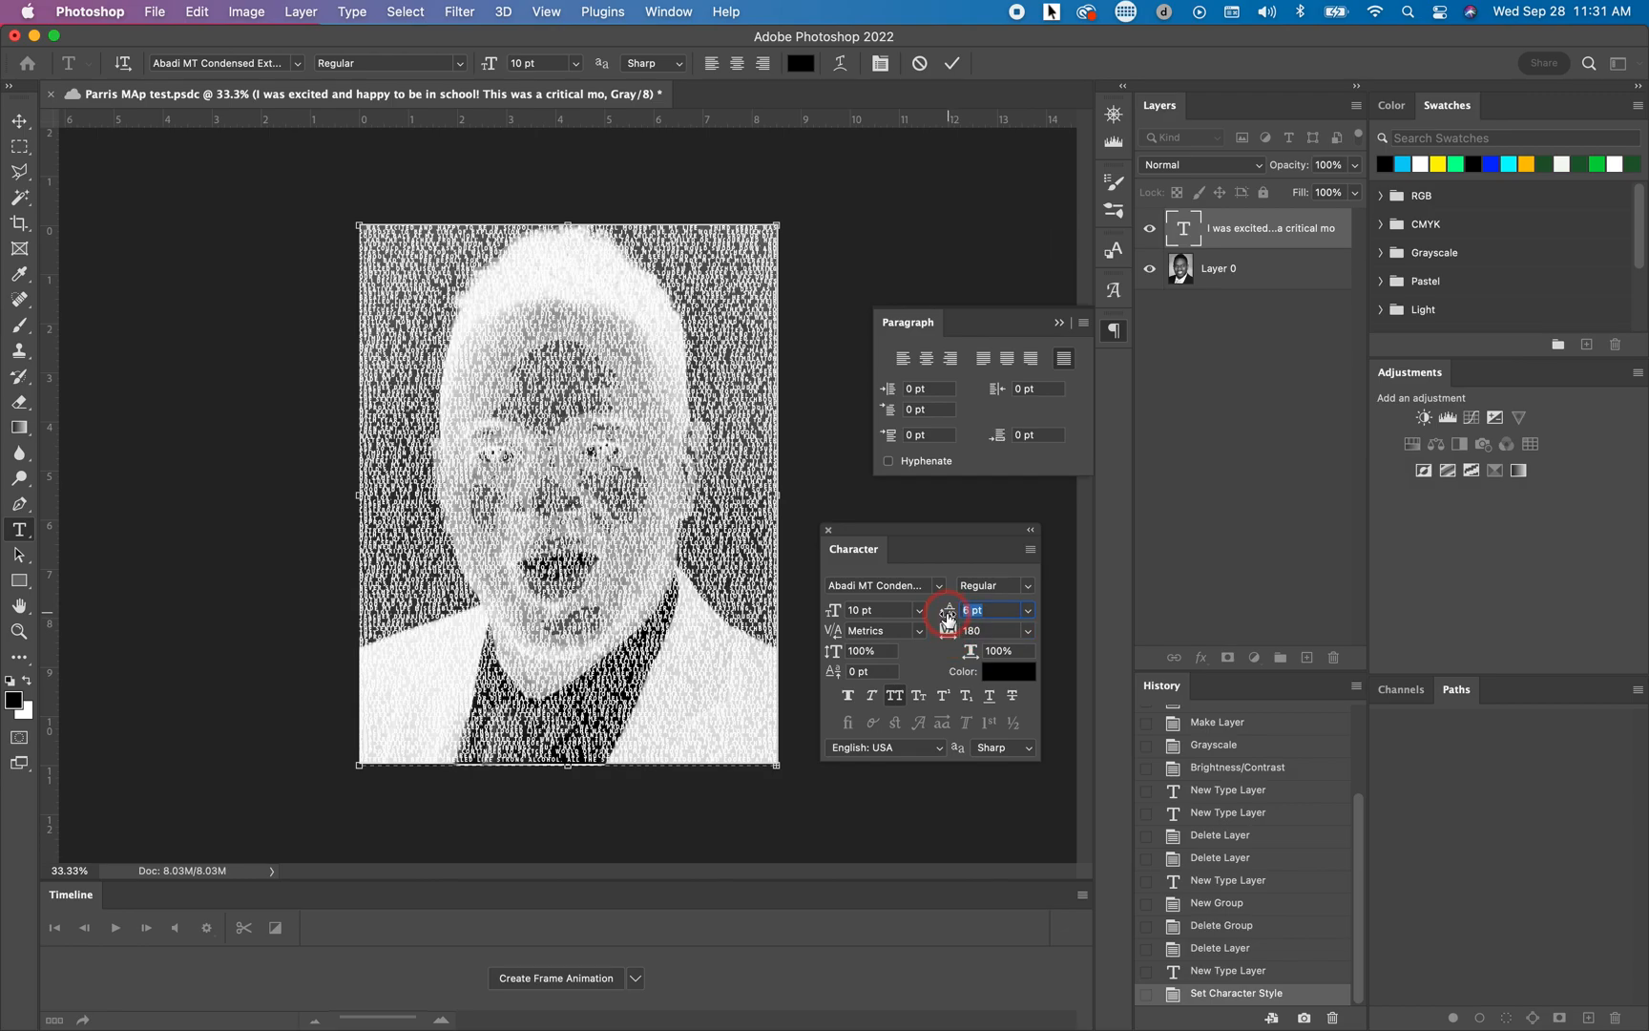
left_click_drag(948, 619, 948, 618)
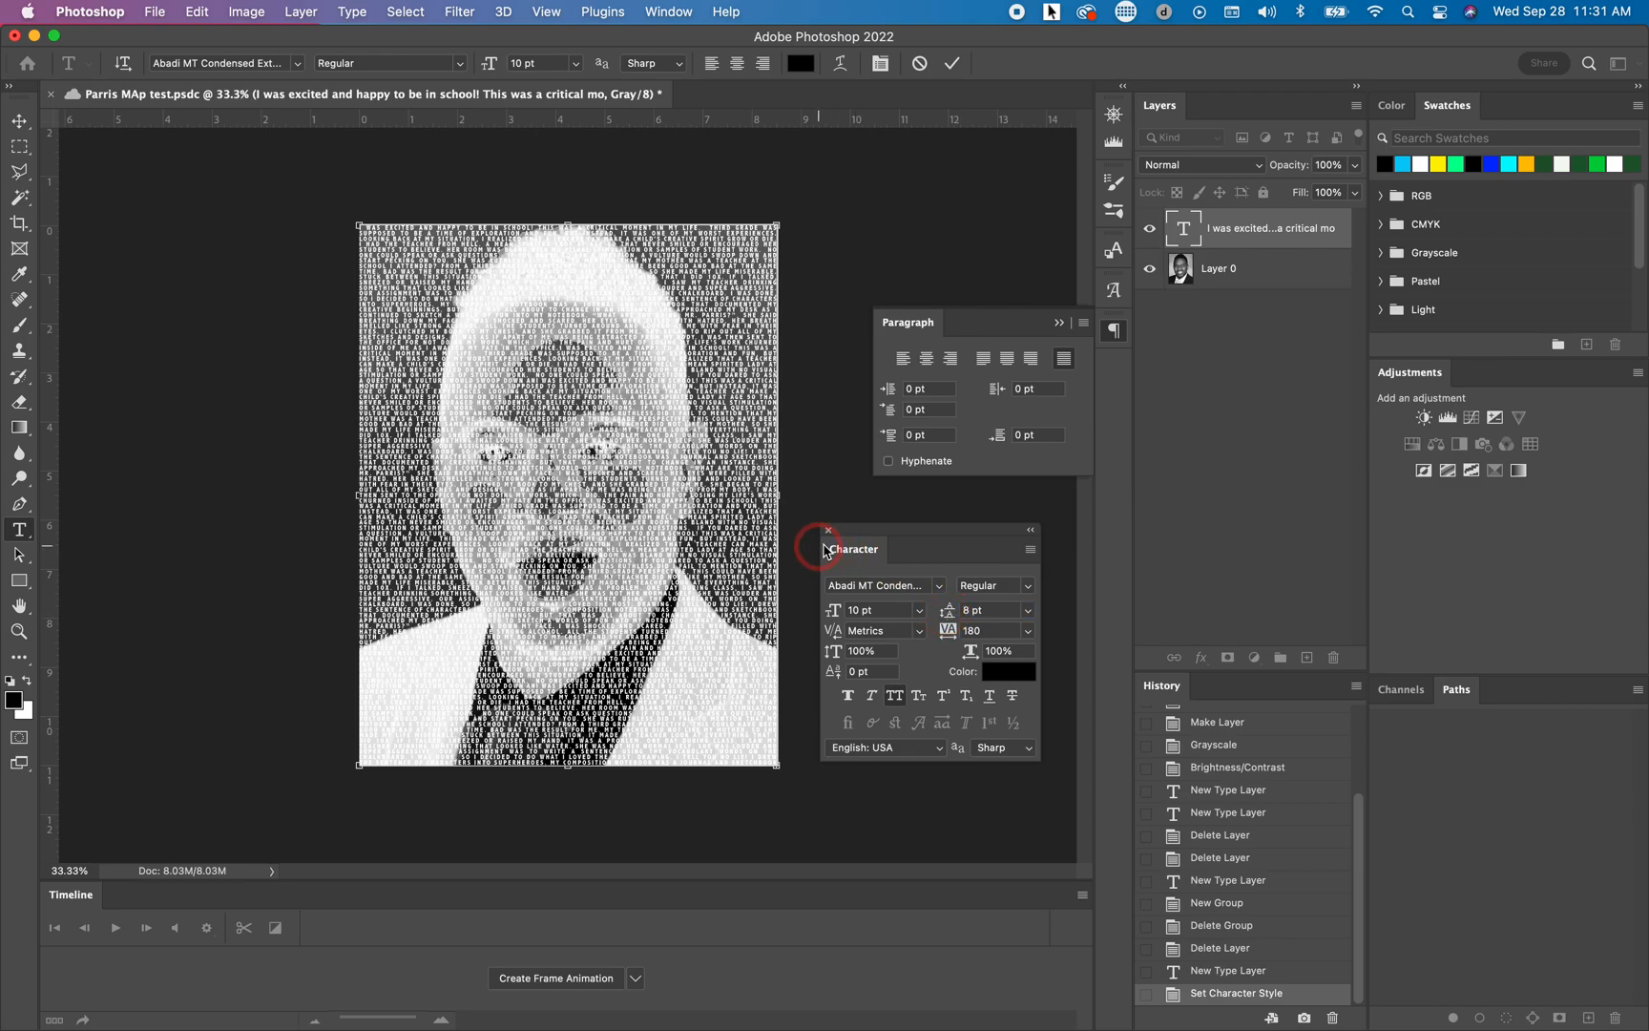
Dock the Character and Paragraph panels as collapsed icons beside the Layers panel
left_click_drag(855, 551, 1116, 367)
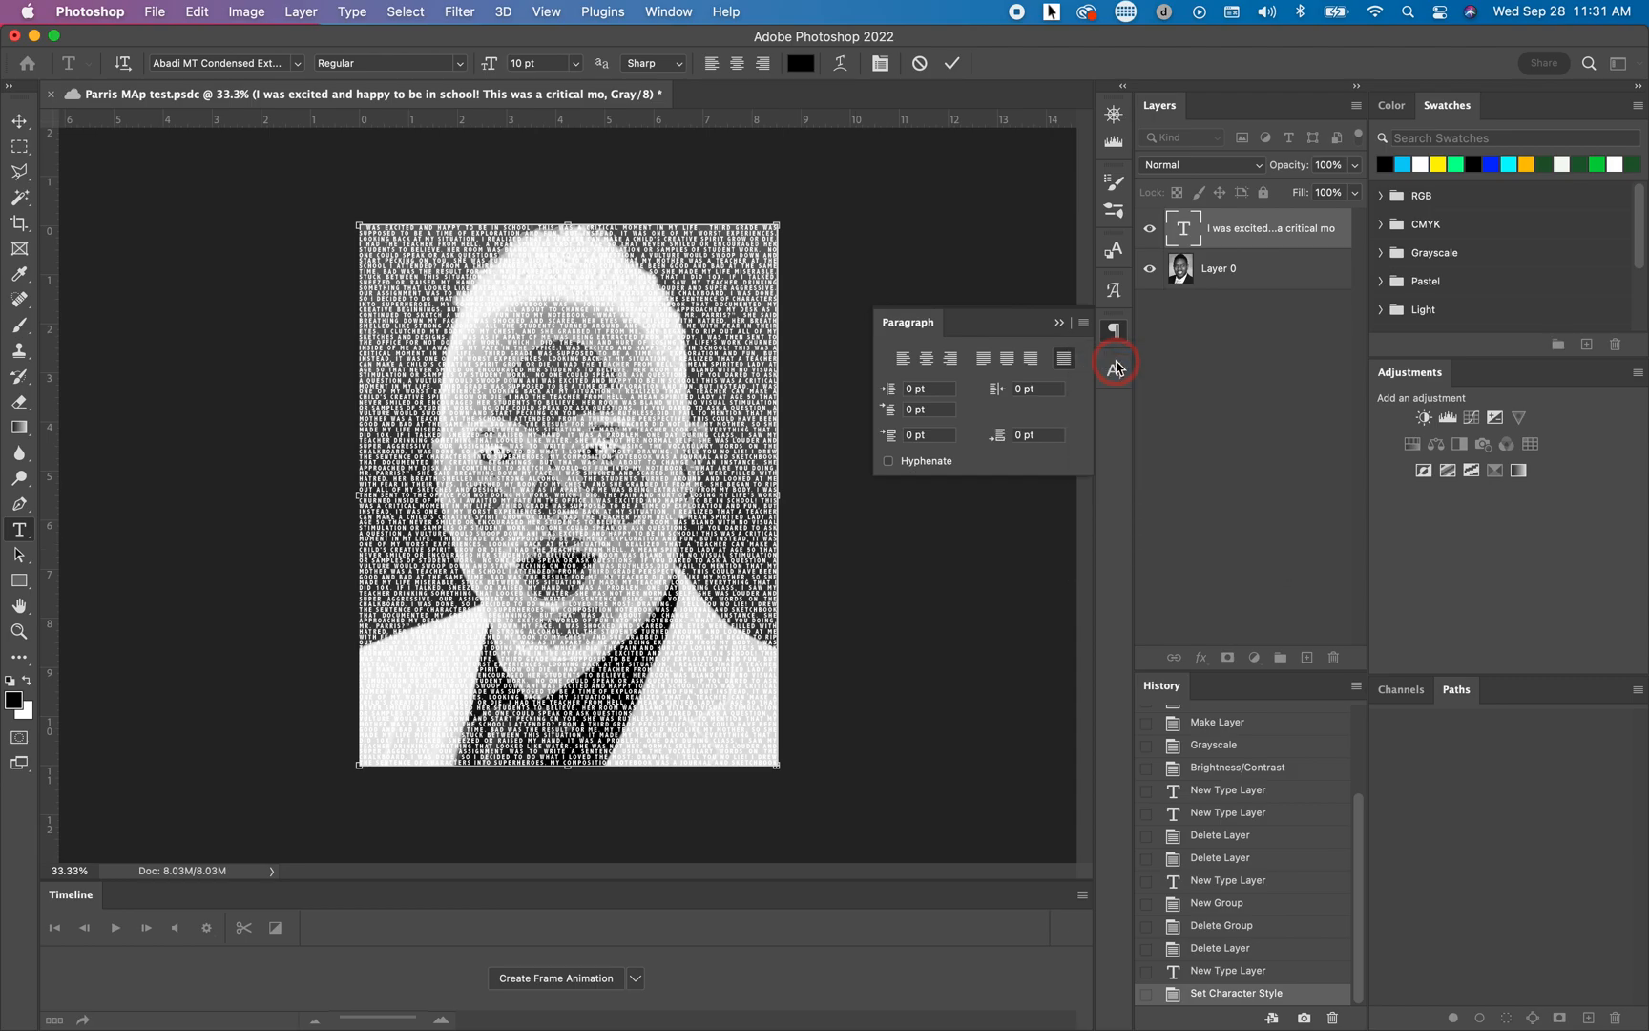
left_click_drag(946, 334, 1111, 409)
left_click(1059, 364)
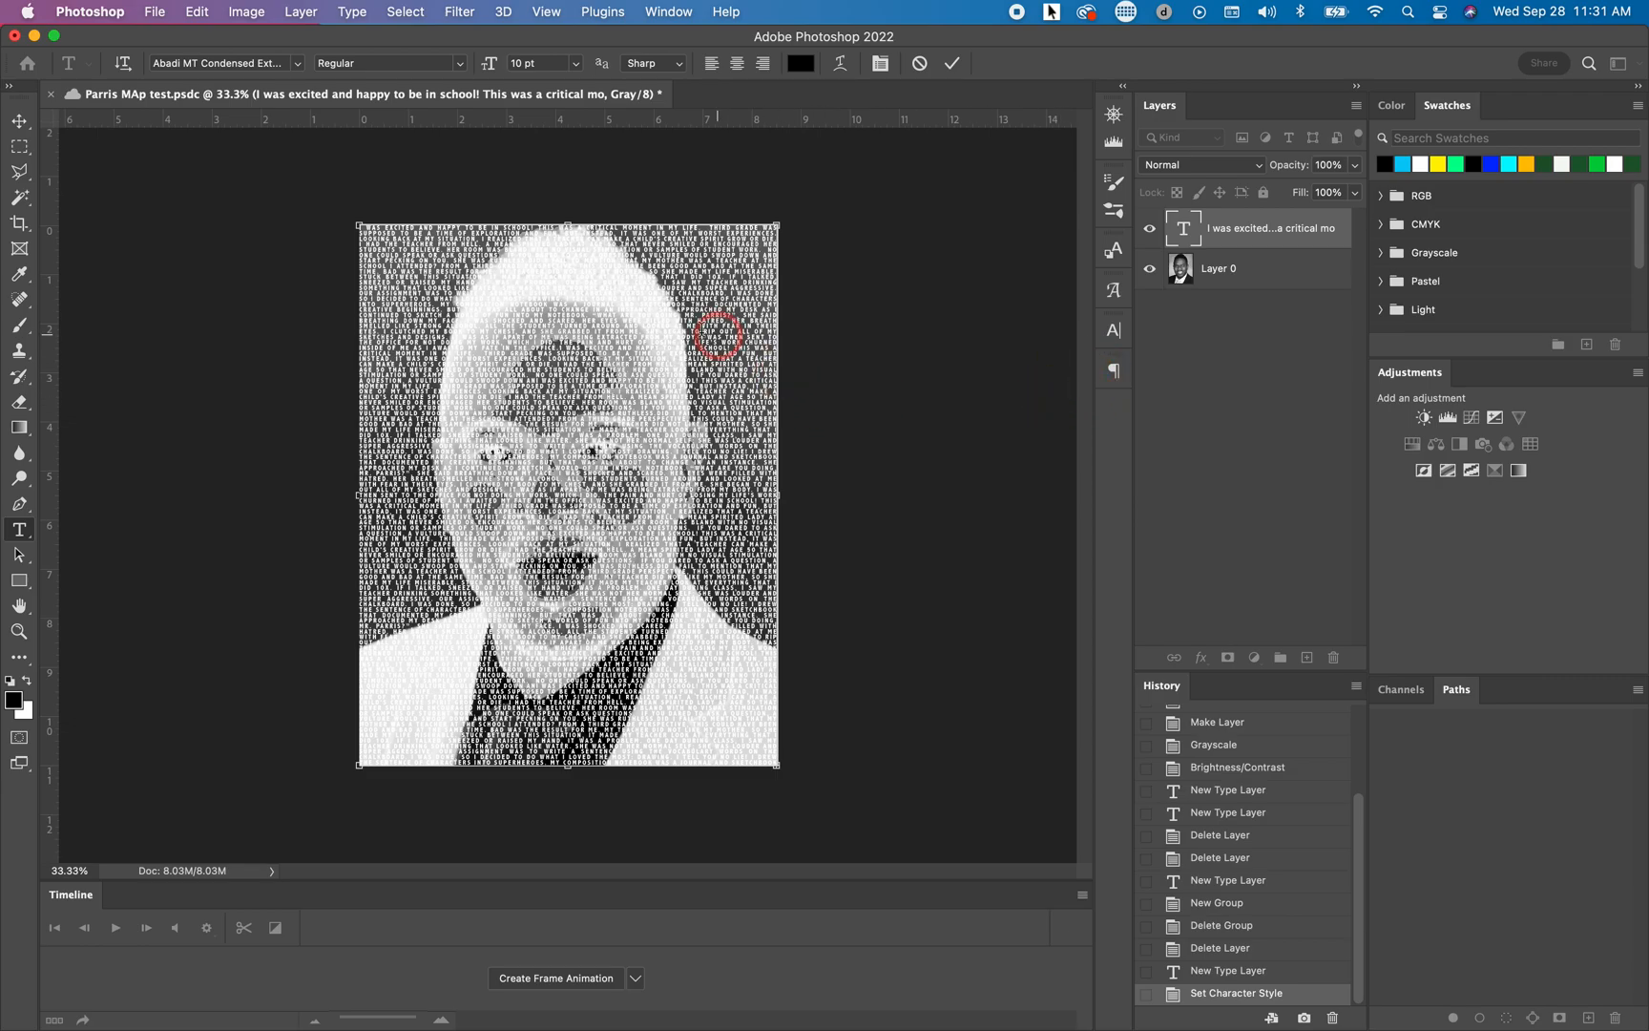
Commit the story text edits and examine the text-covered portrait at 50% zoom
left_click(19, 124)
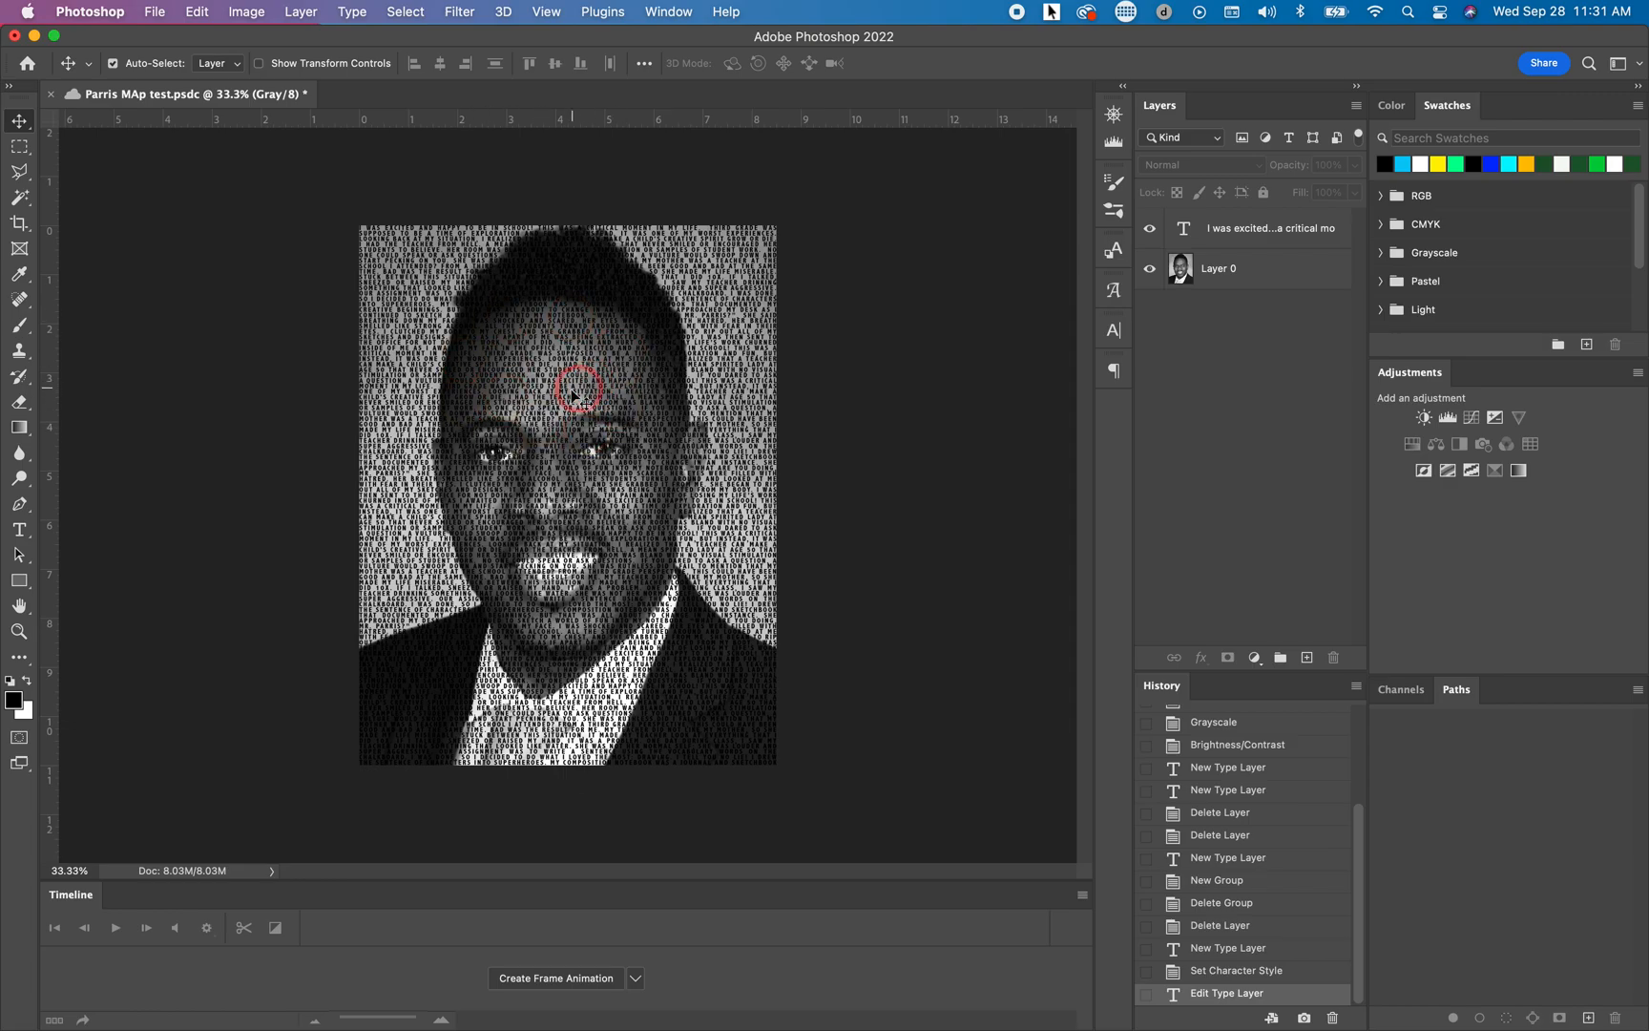
left_click(20, 631)
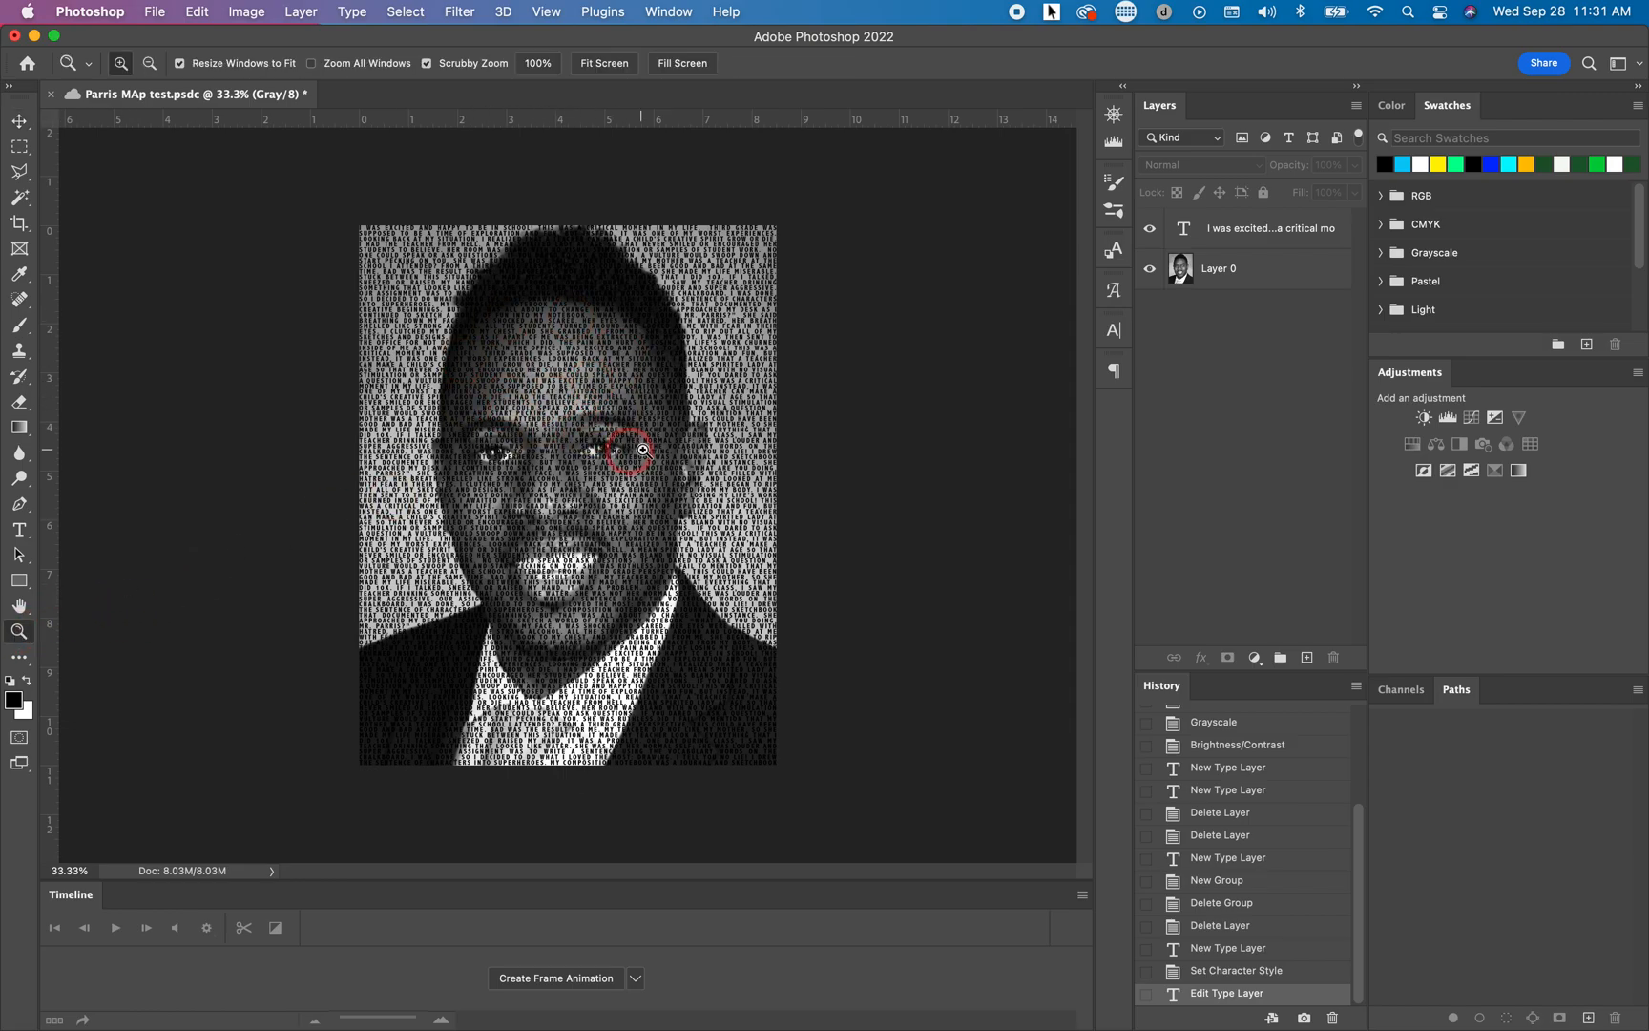
left_click(644, 448)
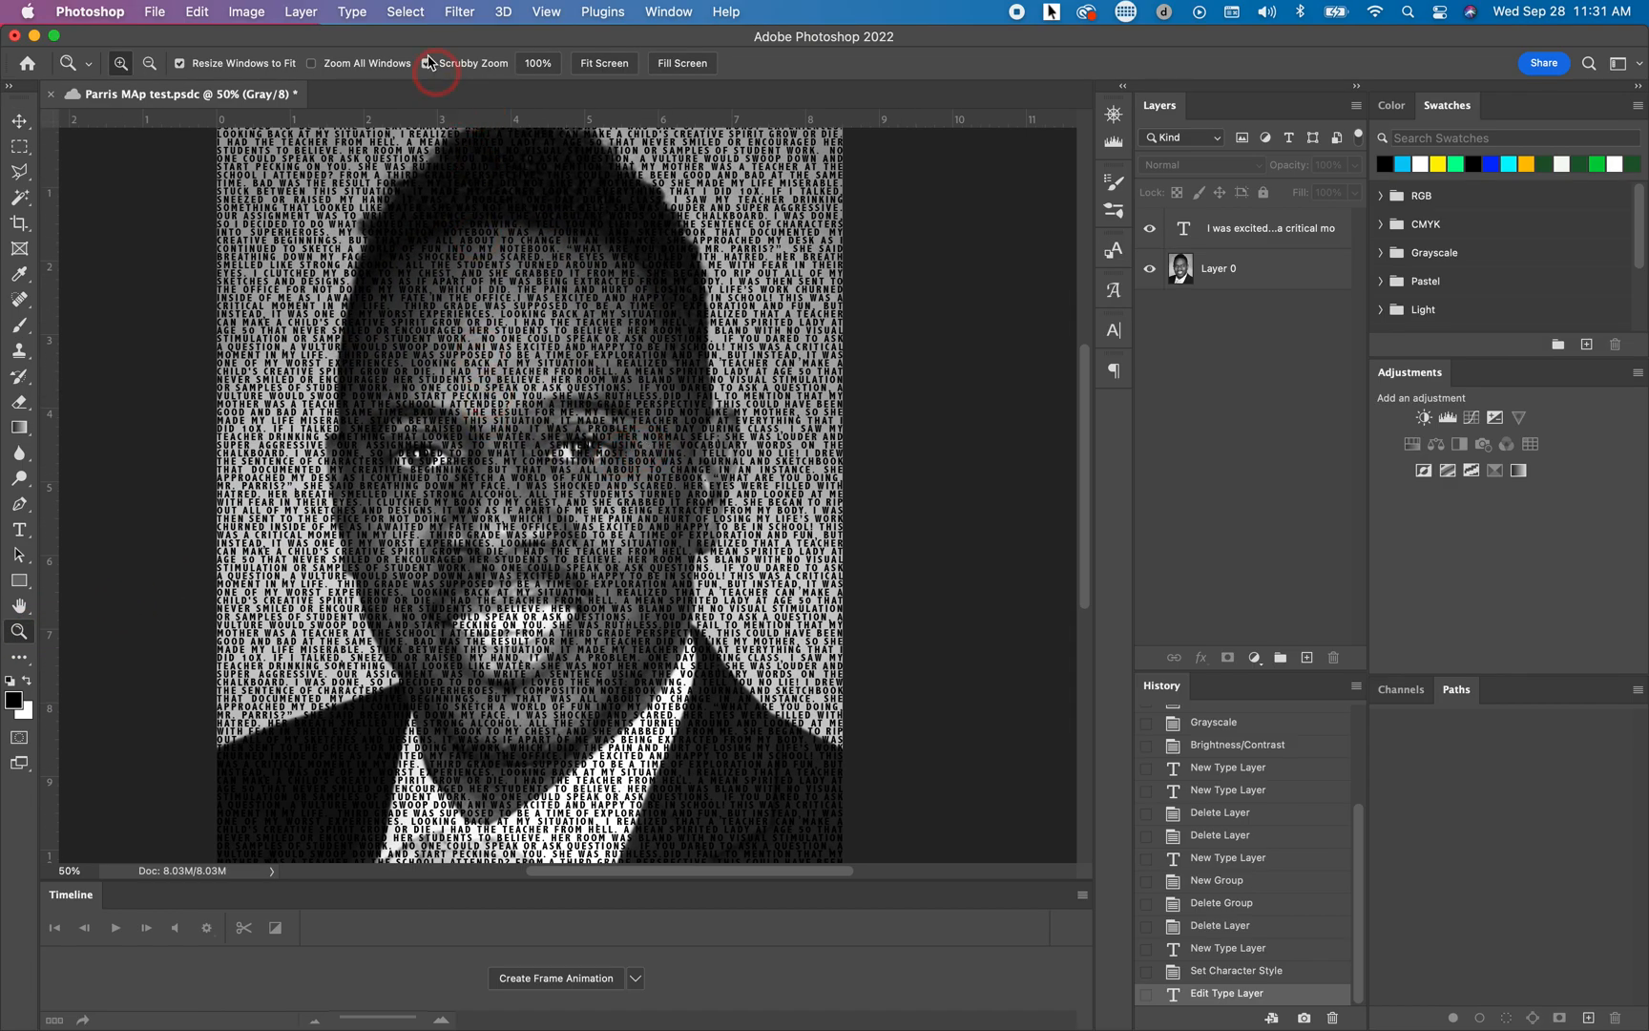
left_click(467, 13)
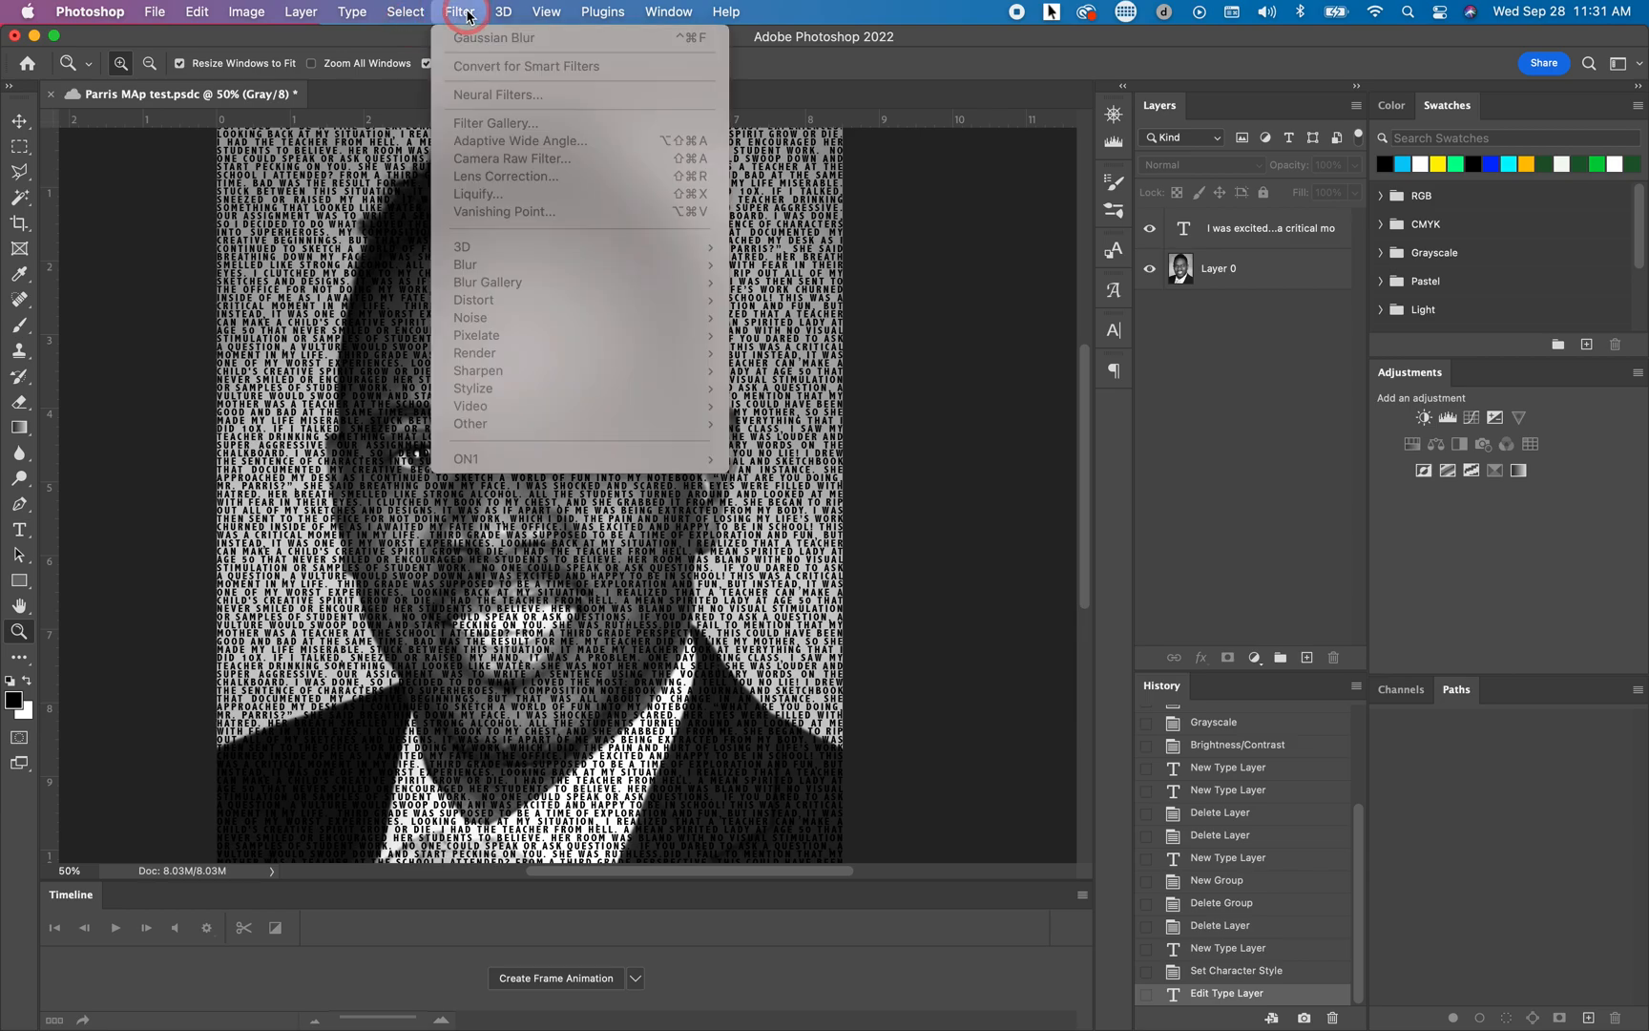
left_click(990, 338)
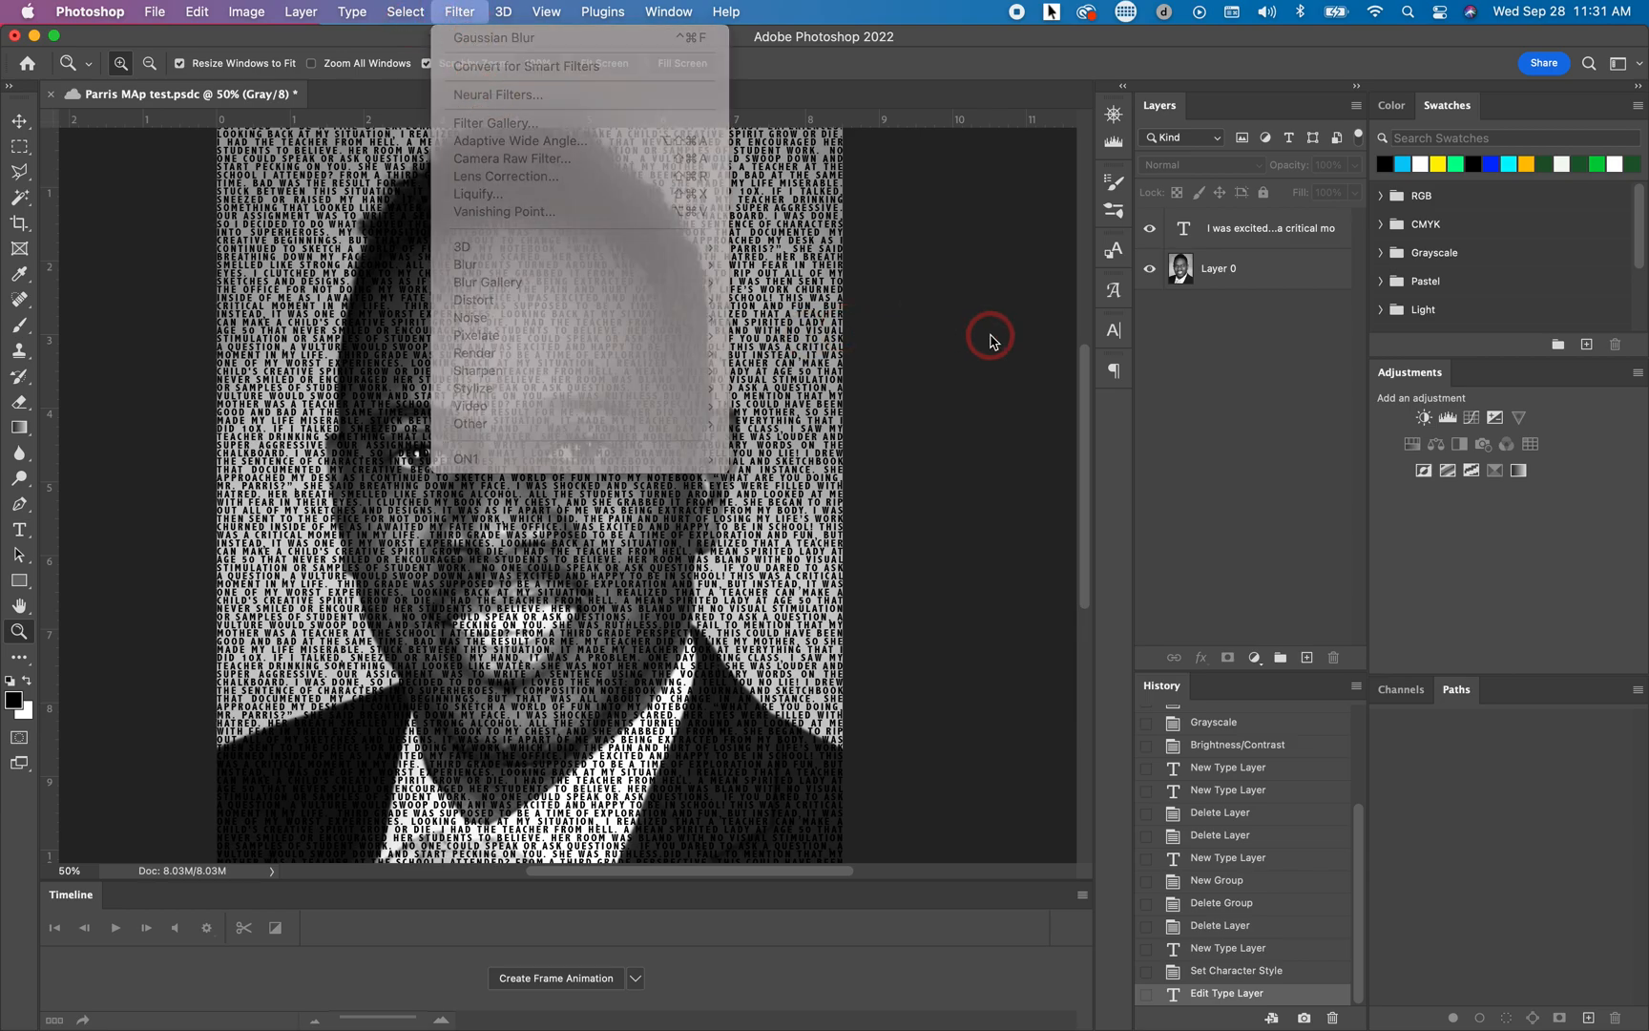
Convert the story text layer to a smart object for the Displace filter, with horizontal scale 14, vertical scale 10, Stretch To Fit and Repeat Edge Pixels
left_click(19, 121)
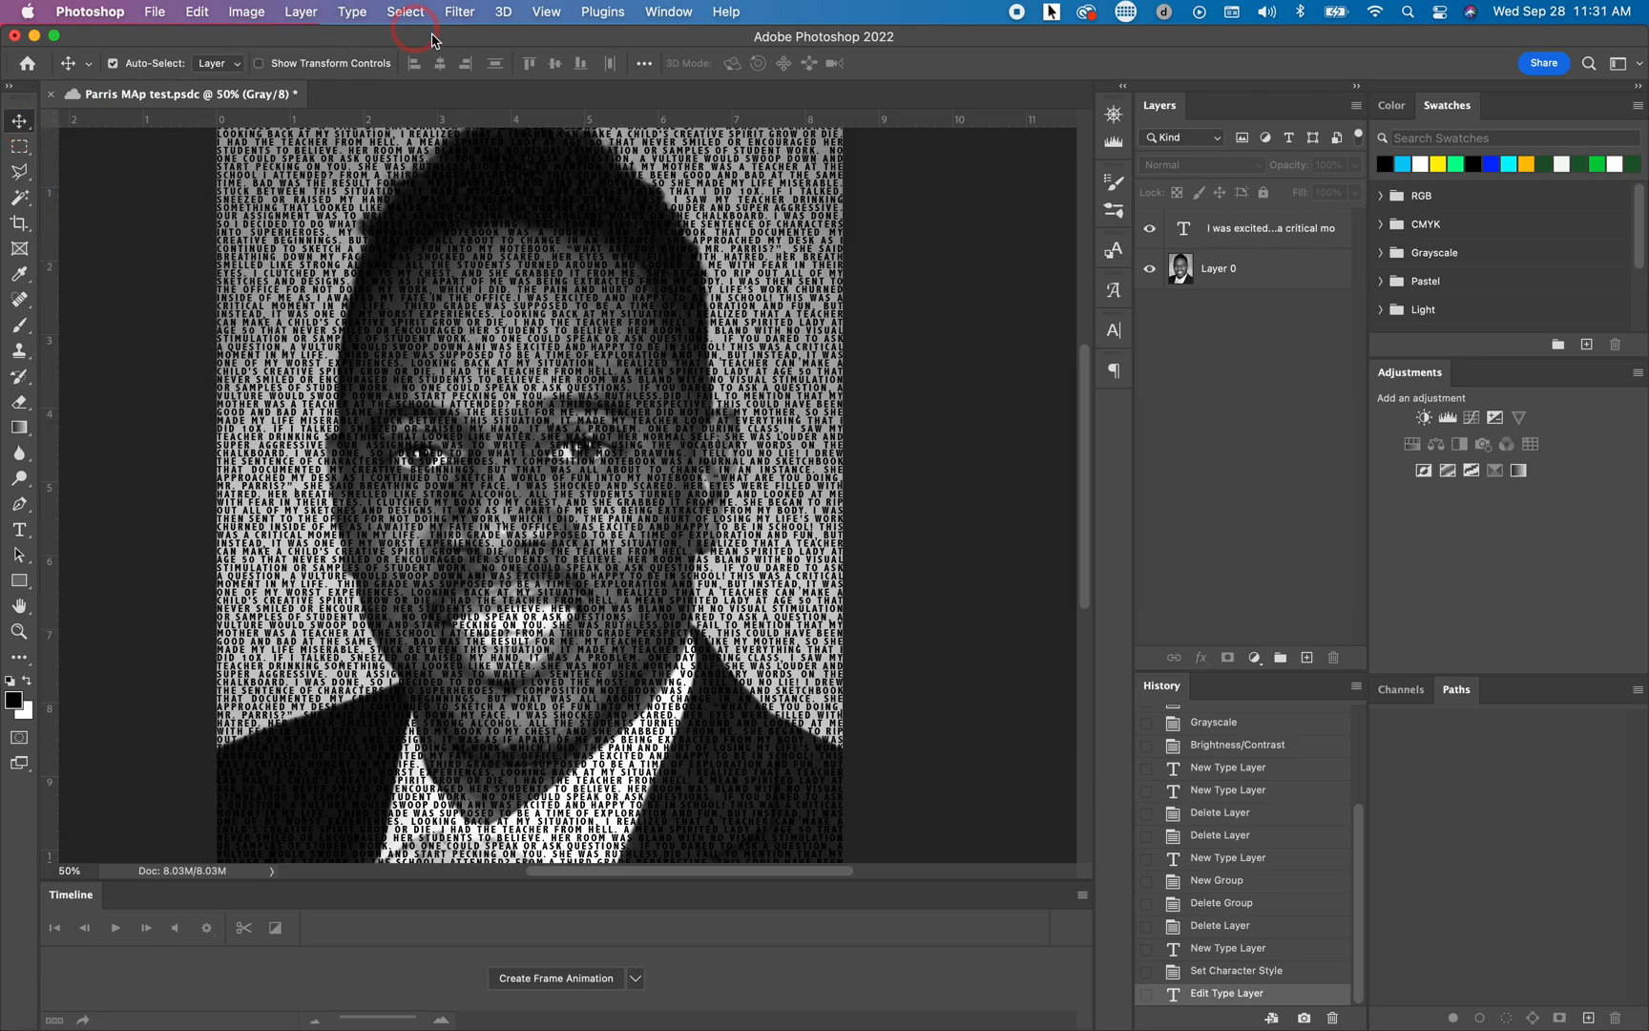
left_click(457, 12)
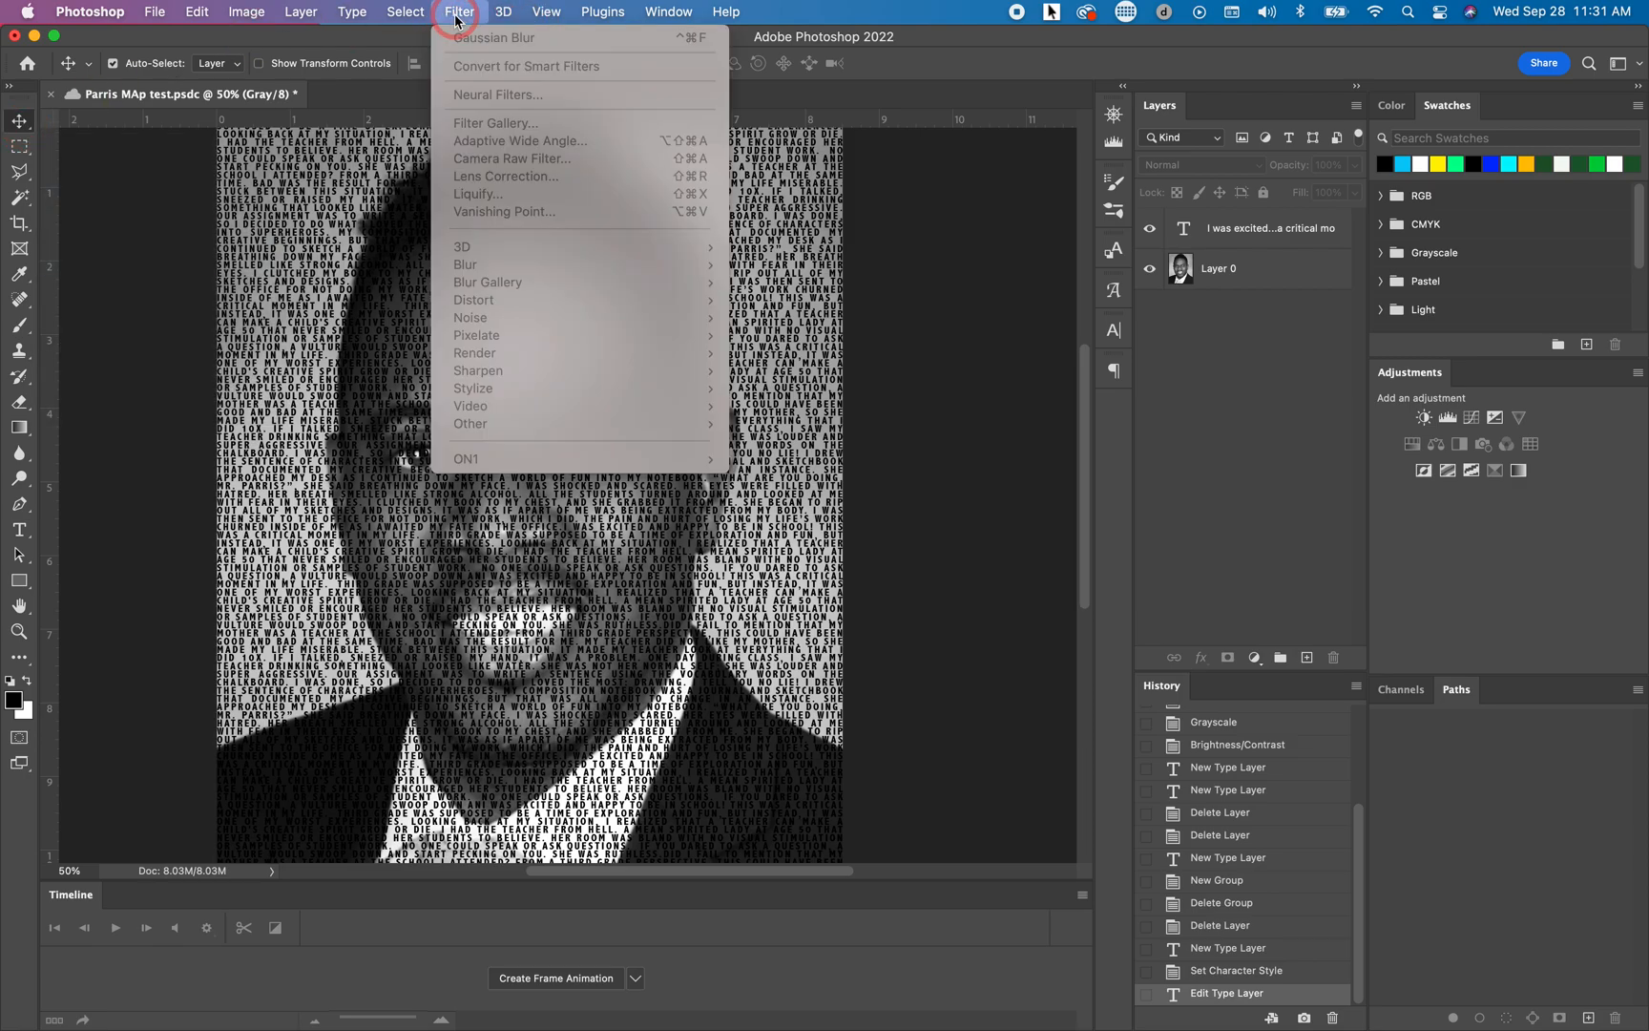
left_click(978, 248)
left_click(1299, 237)
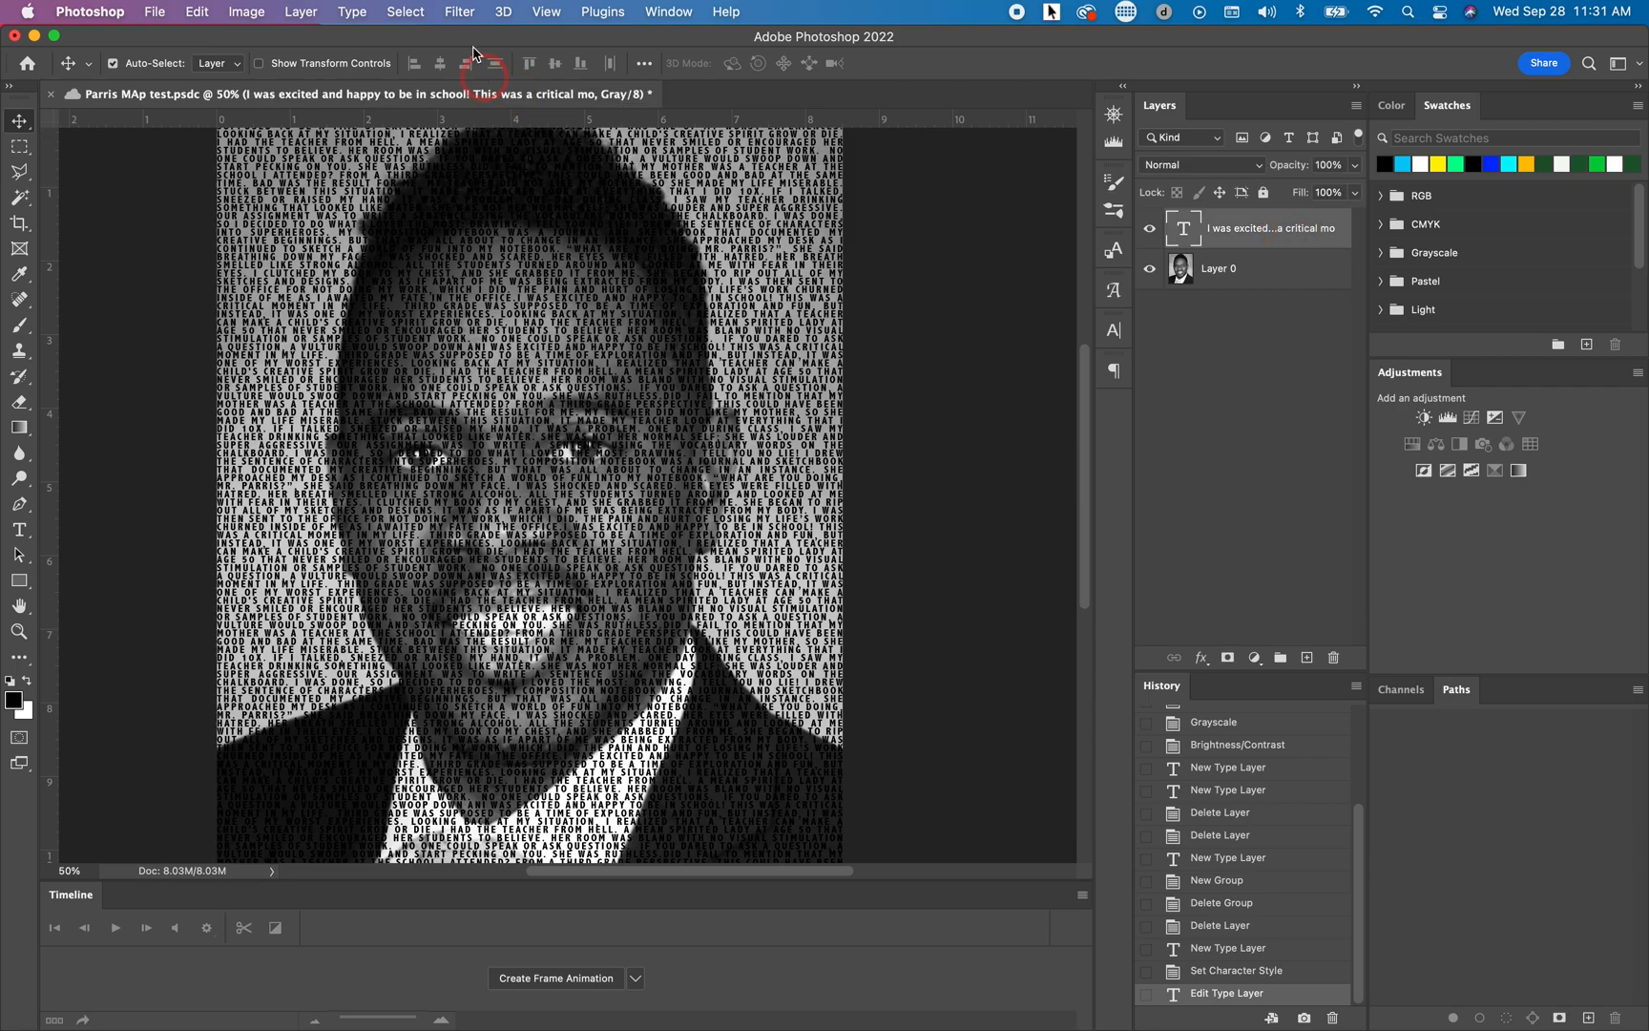
left_click(459, 11)
mouse_move(467, 289)
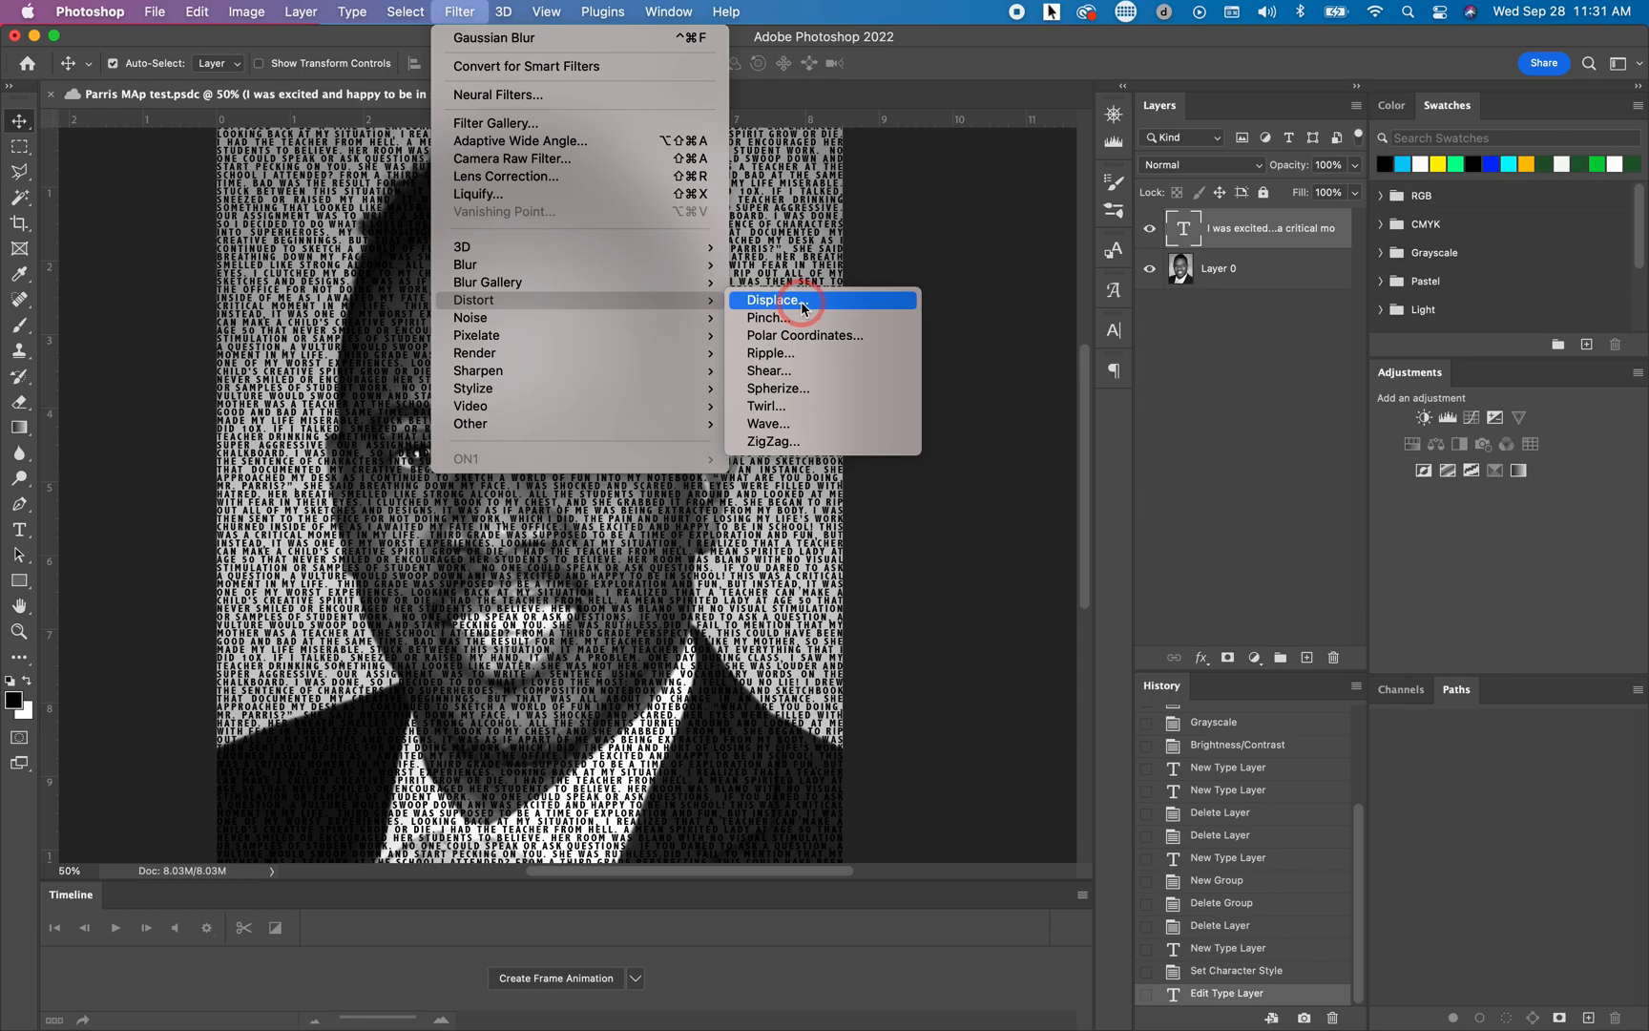
left_click(801, 302)
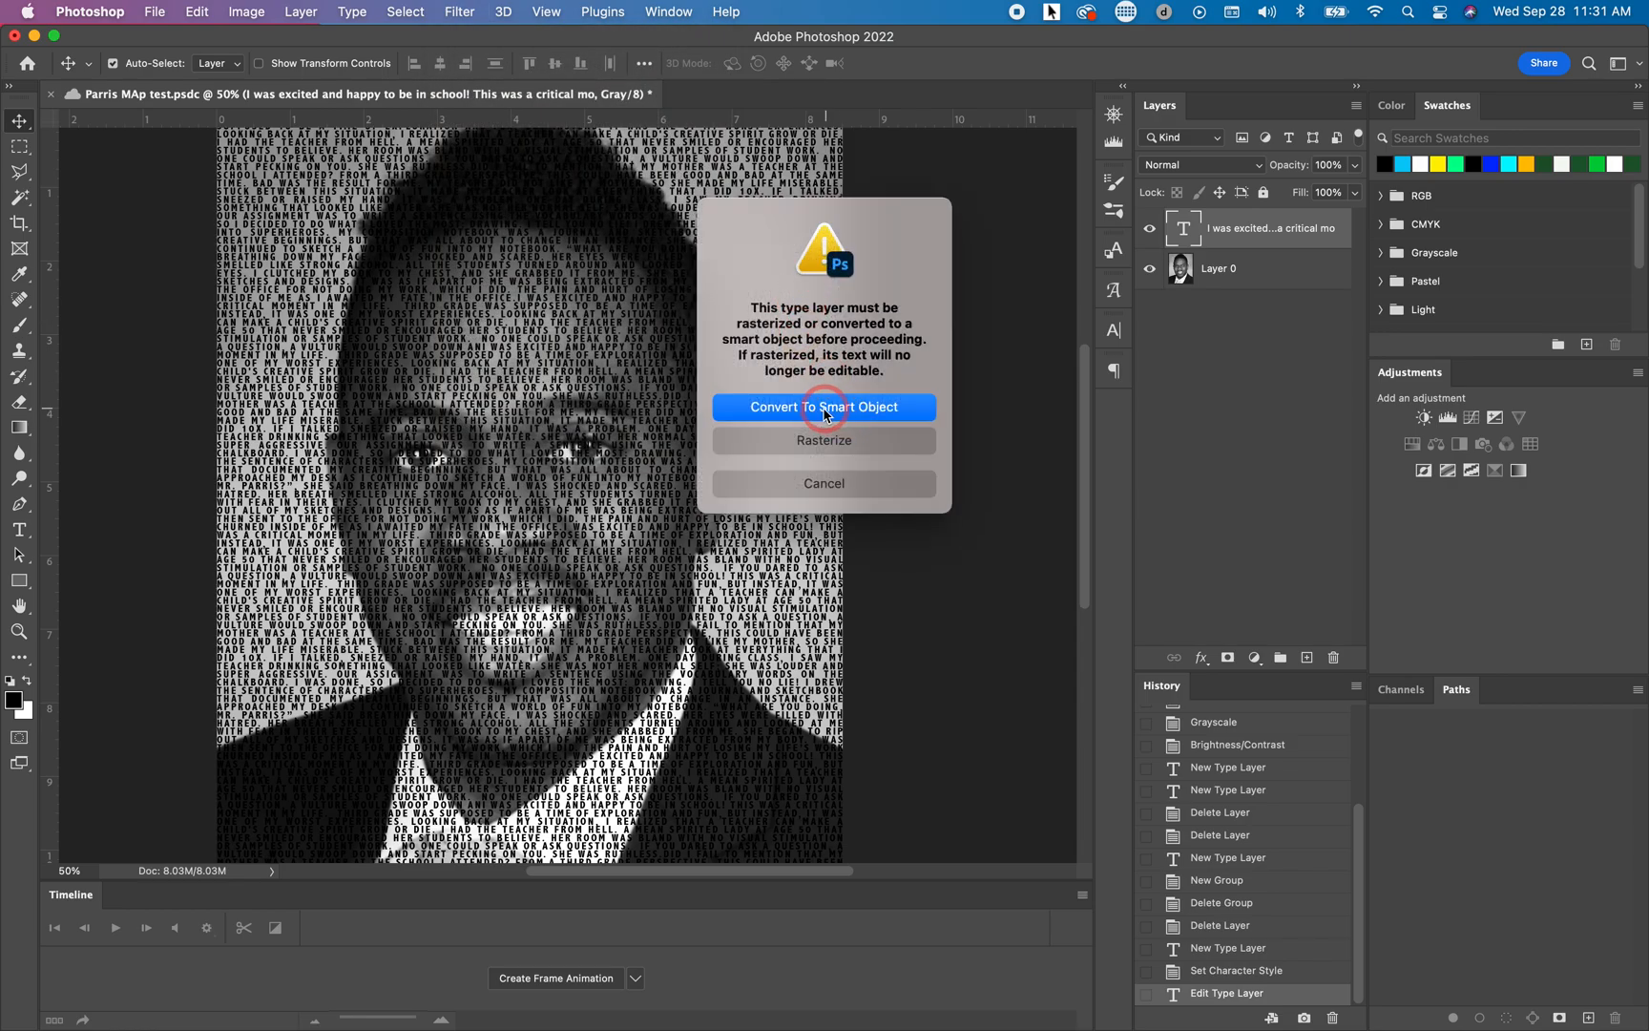
left_click(825, 408)
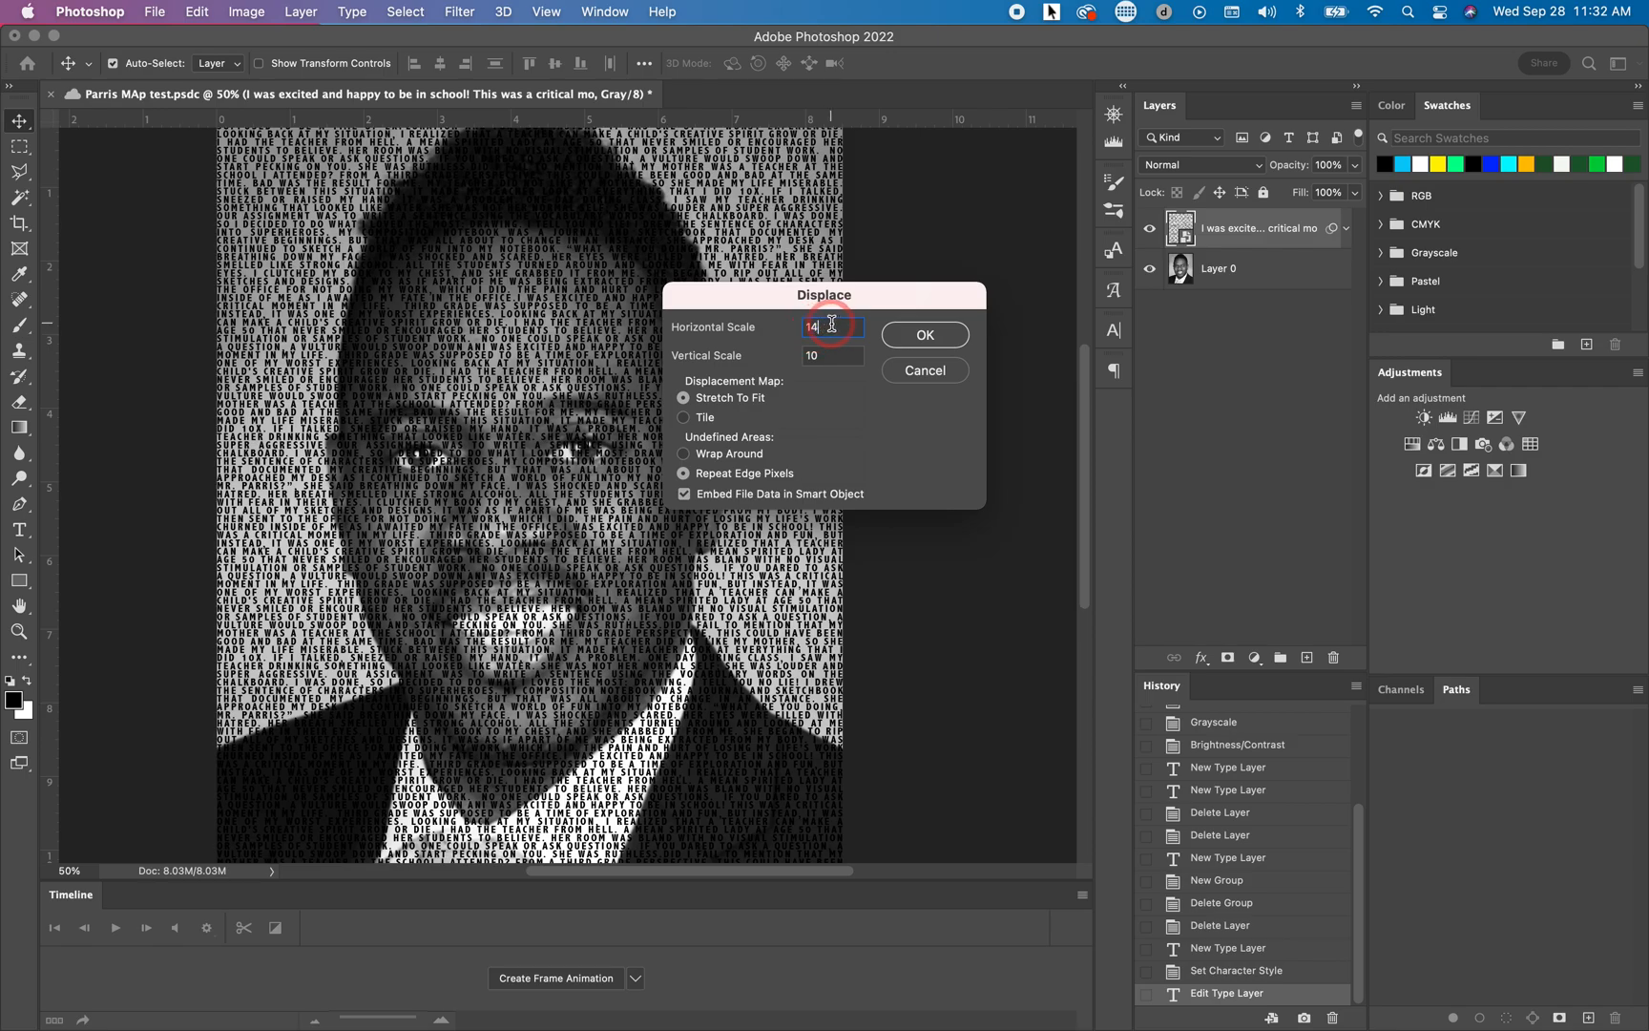
left_click_drag(828, 326, 788, 331)
left_click(924, 335)
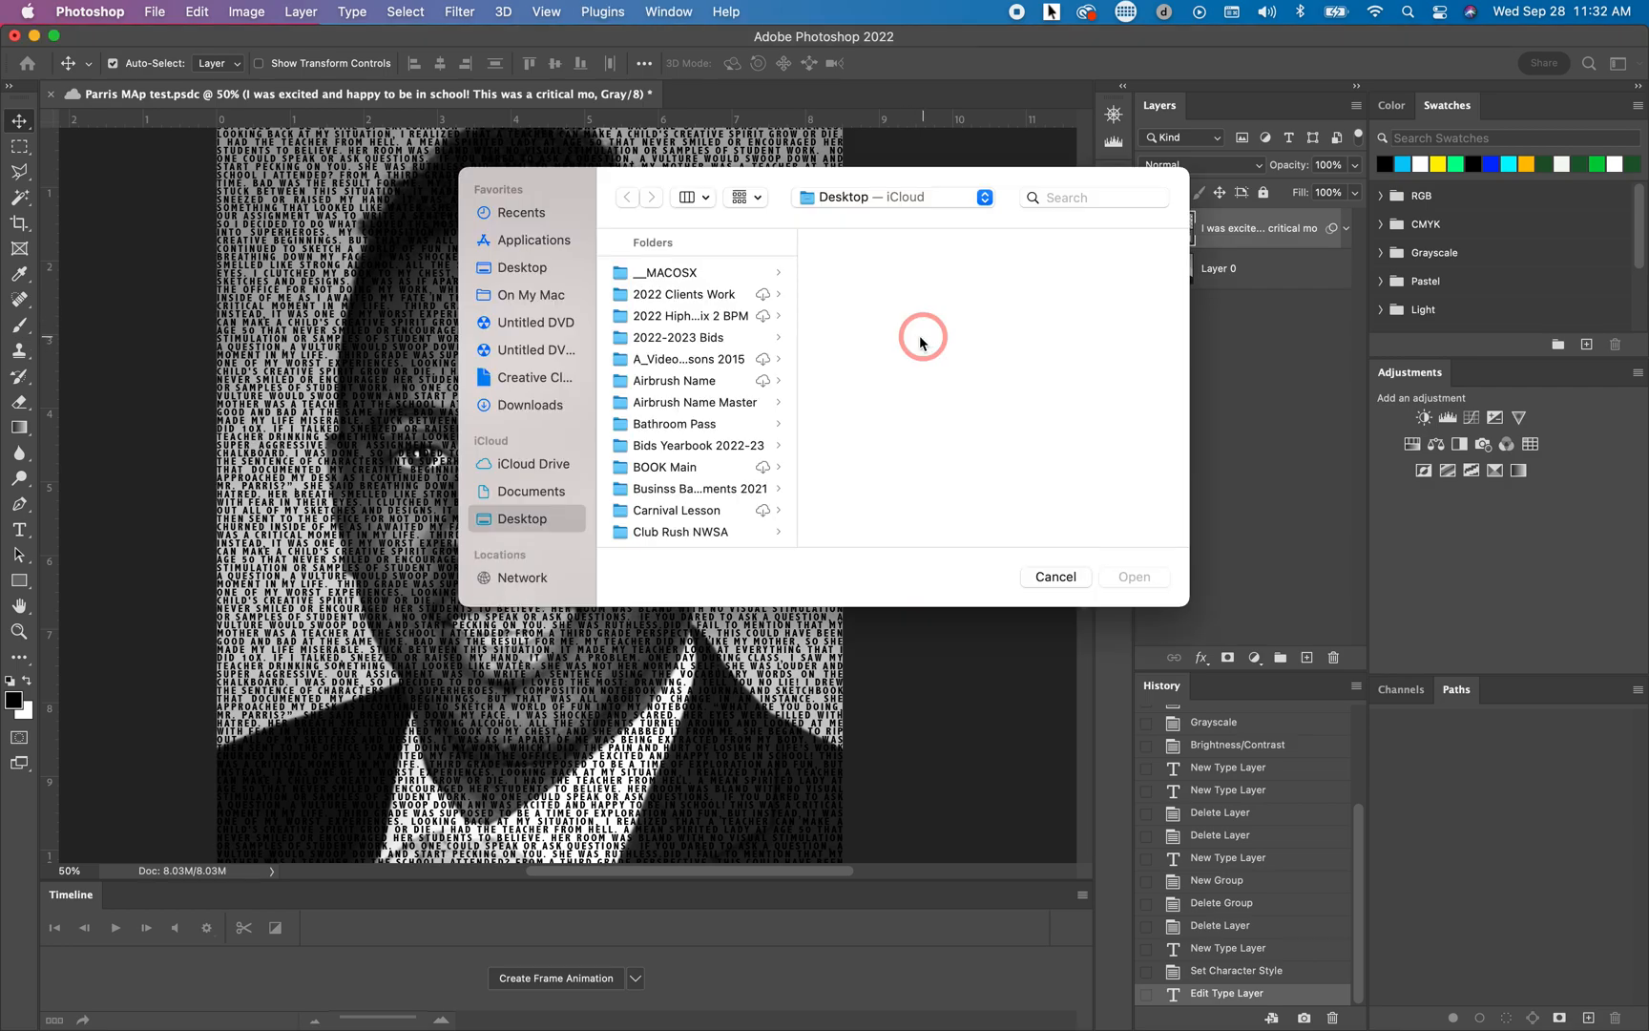
Look through the Desktop and Documents folders for the PSD file that serves as the displacement map
scroll(652, 355, "down", 15)
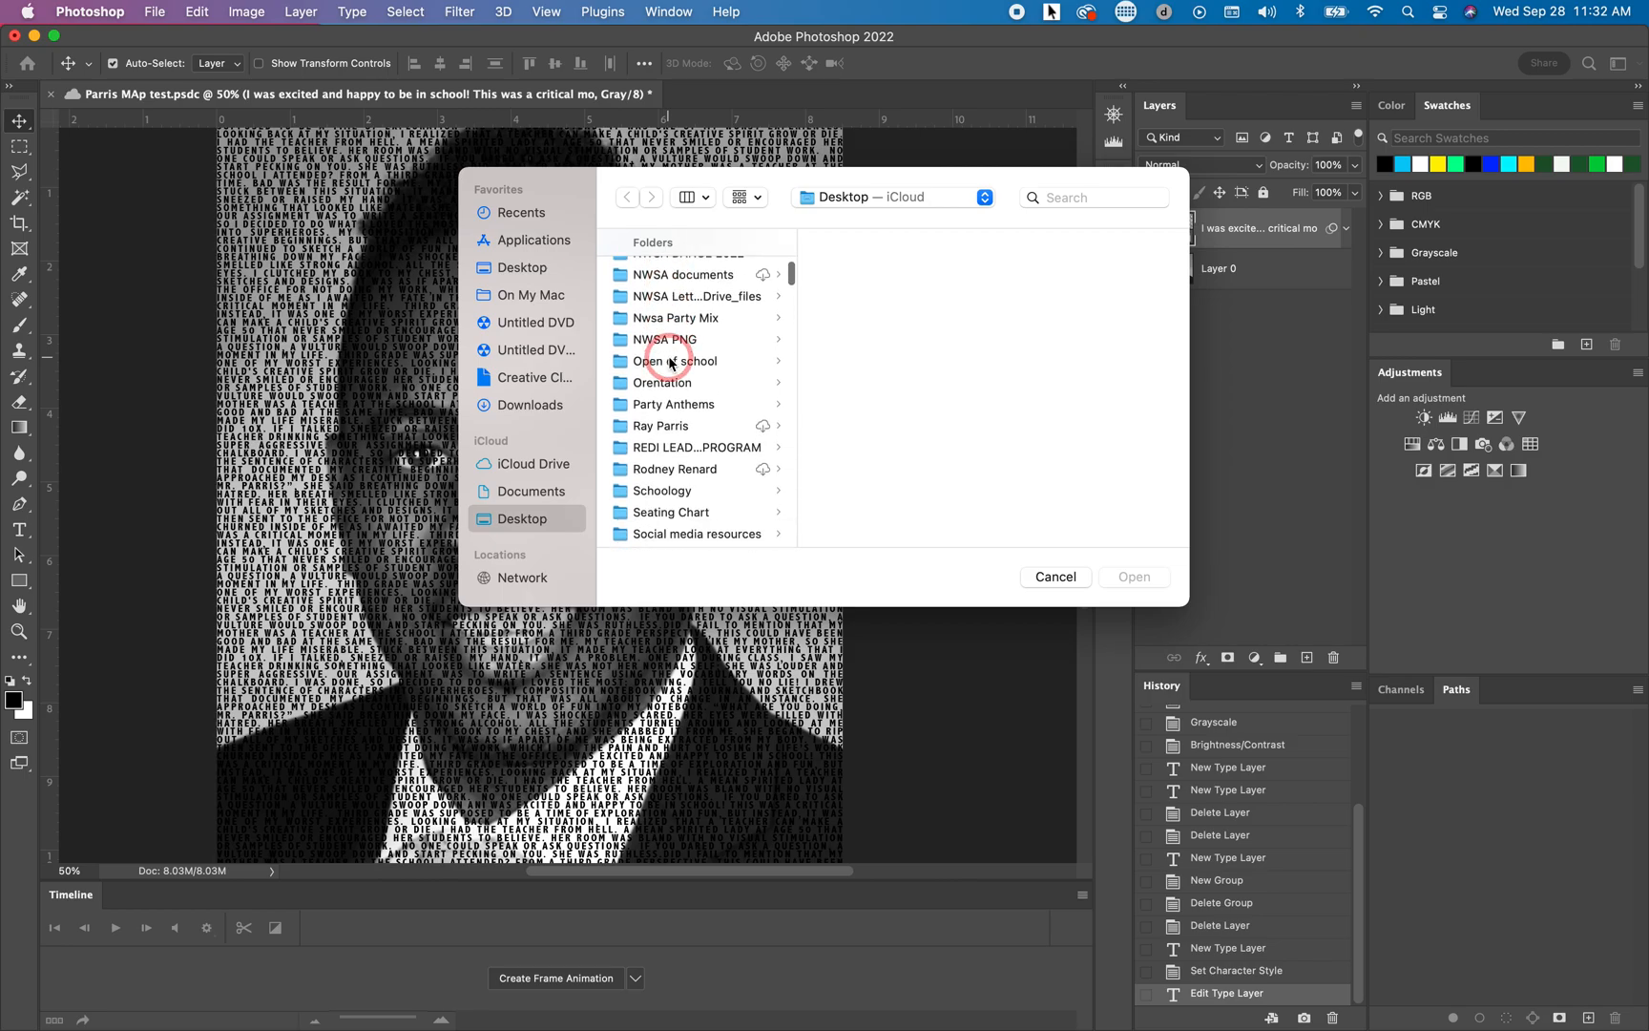
scroll(671, 362, "down", 15)
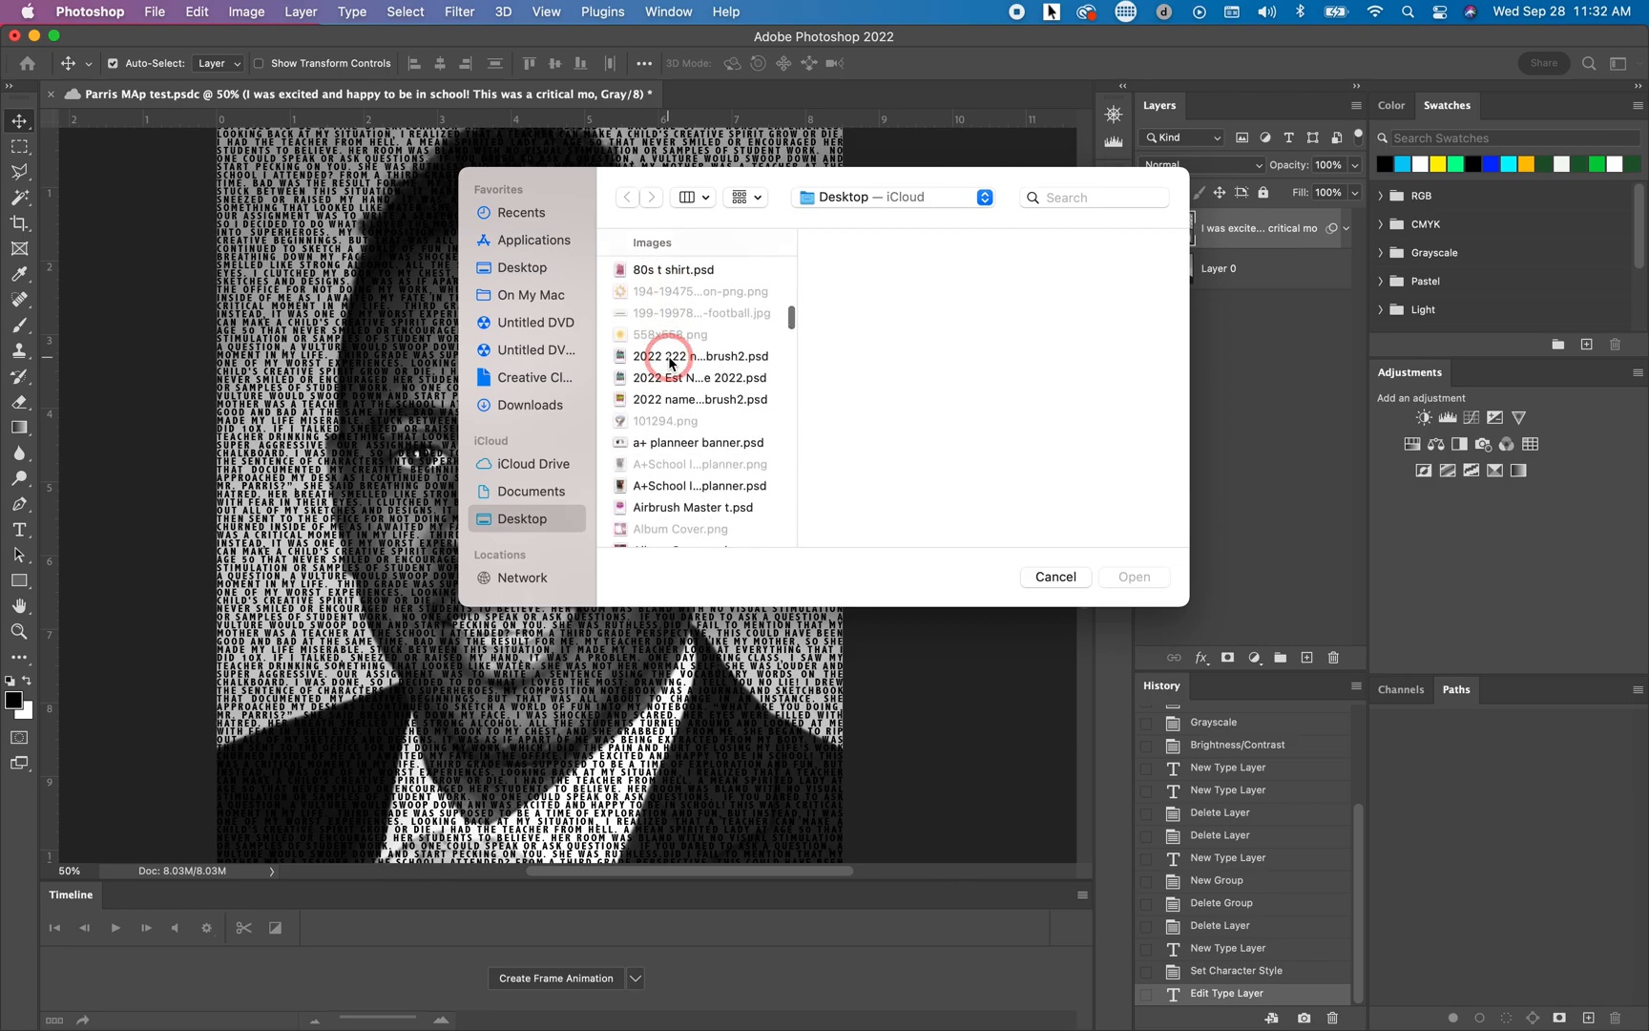
scroll(671, 362, "down", 15)
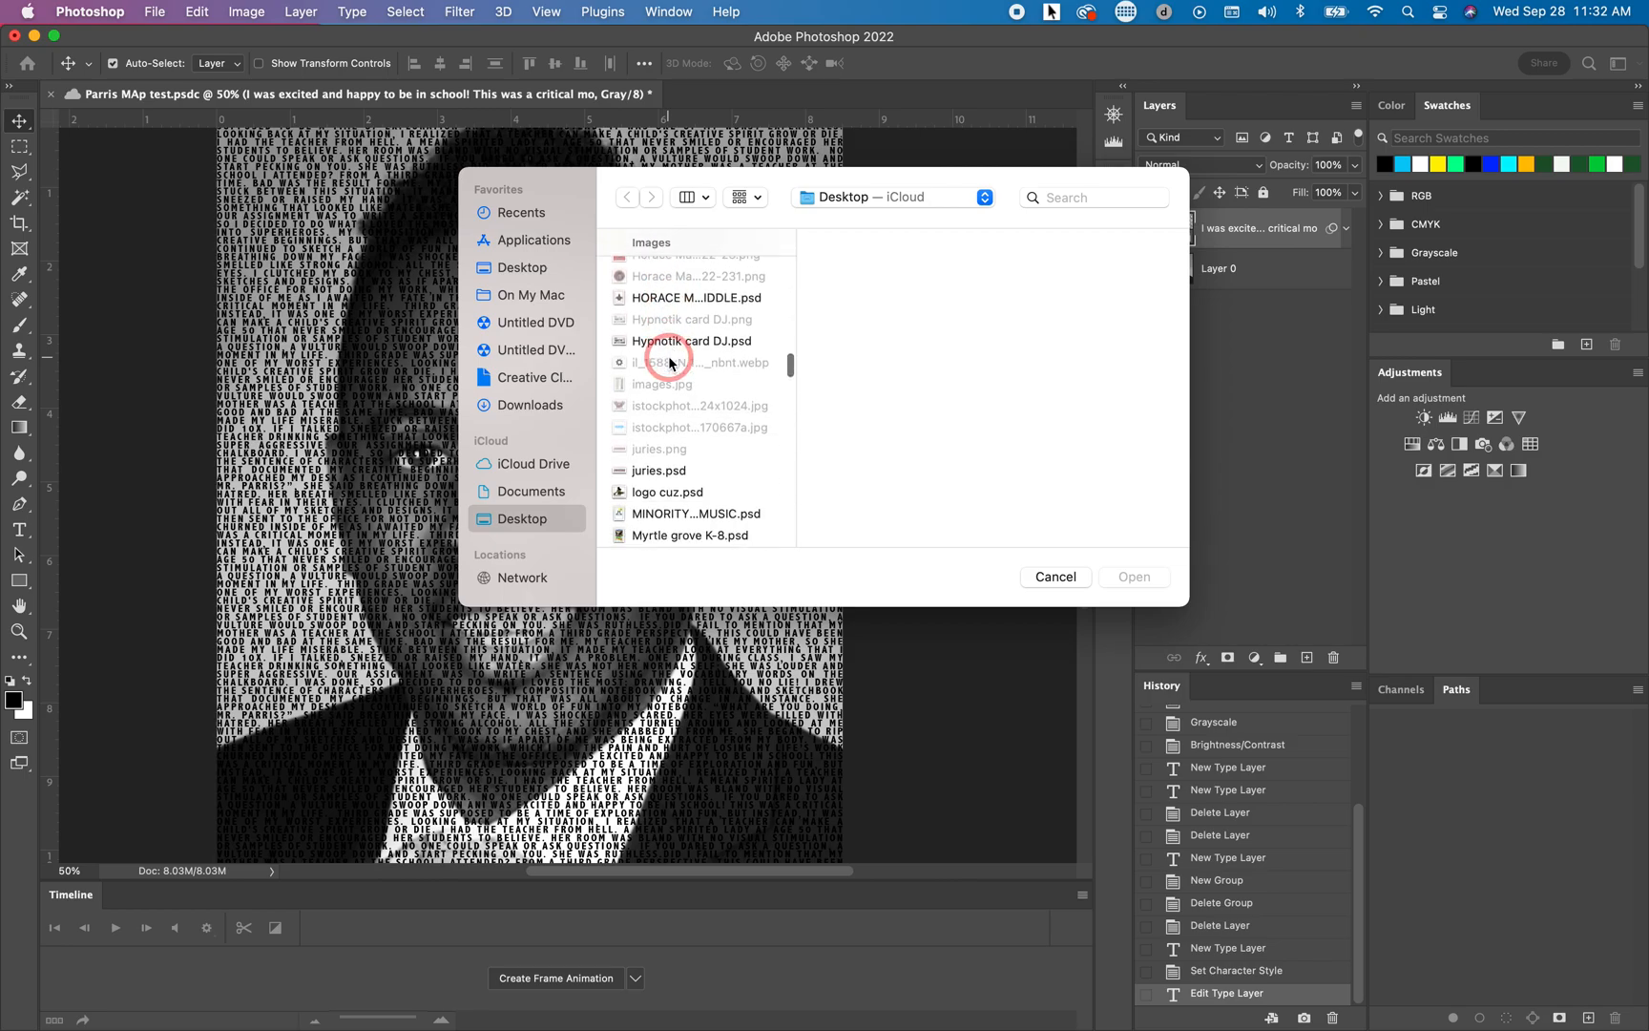
scroll(671, 361, "down", 5)
scroll(676, 383, "up", 4)
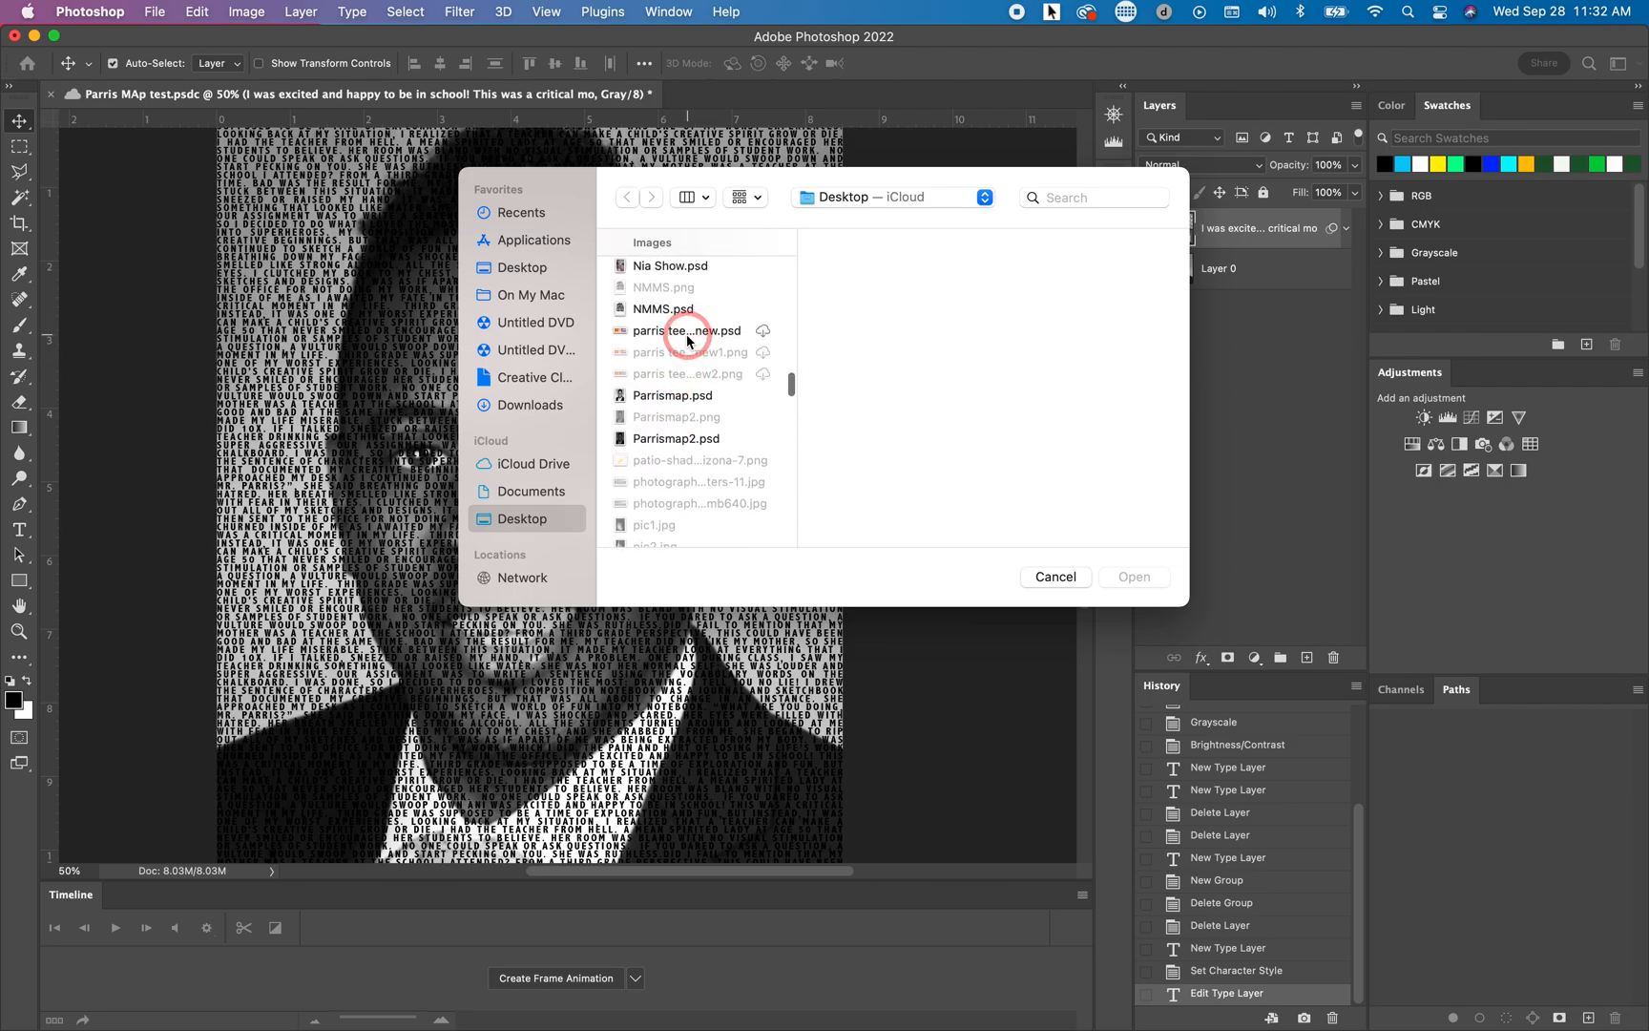
scroll(688, 400, "down", 3)
scroll(689, 402, "down", 3)
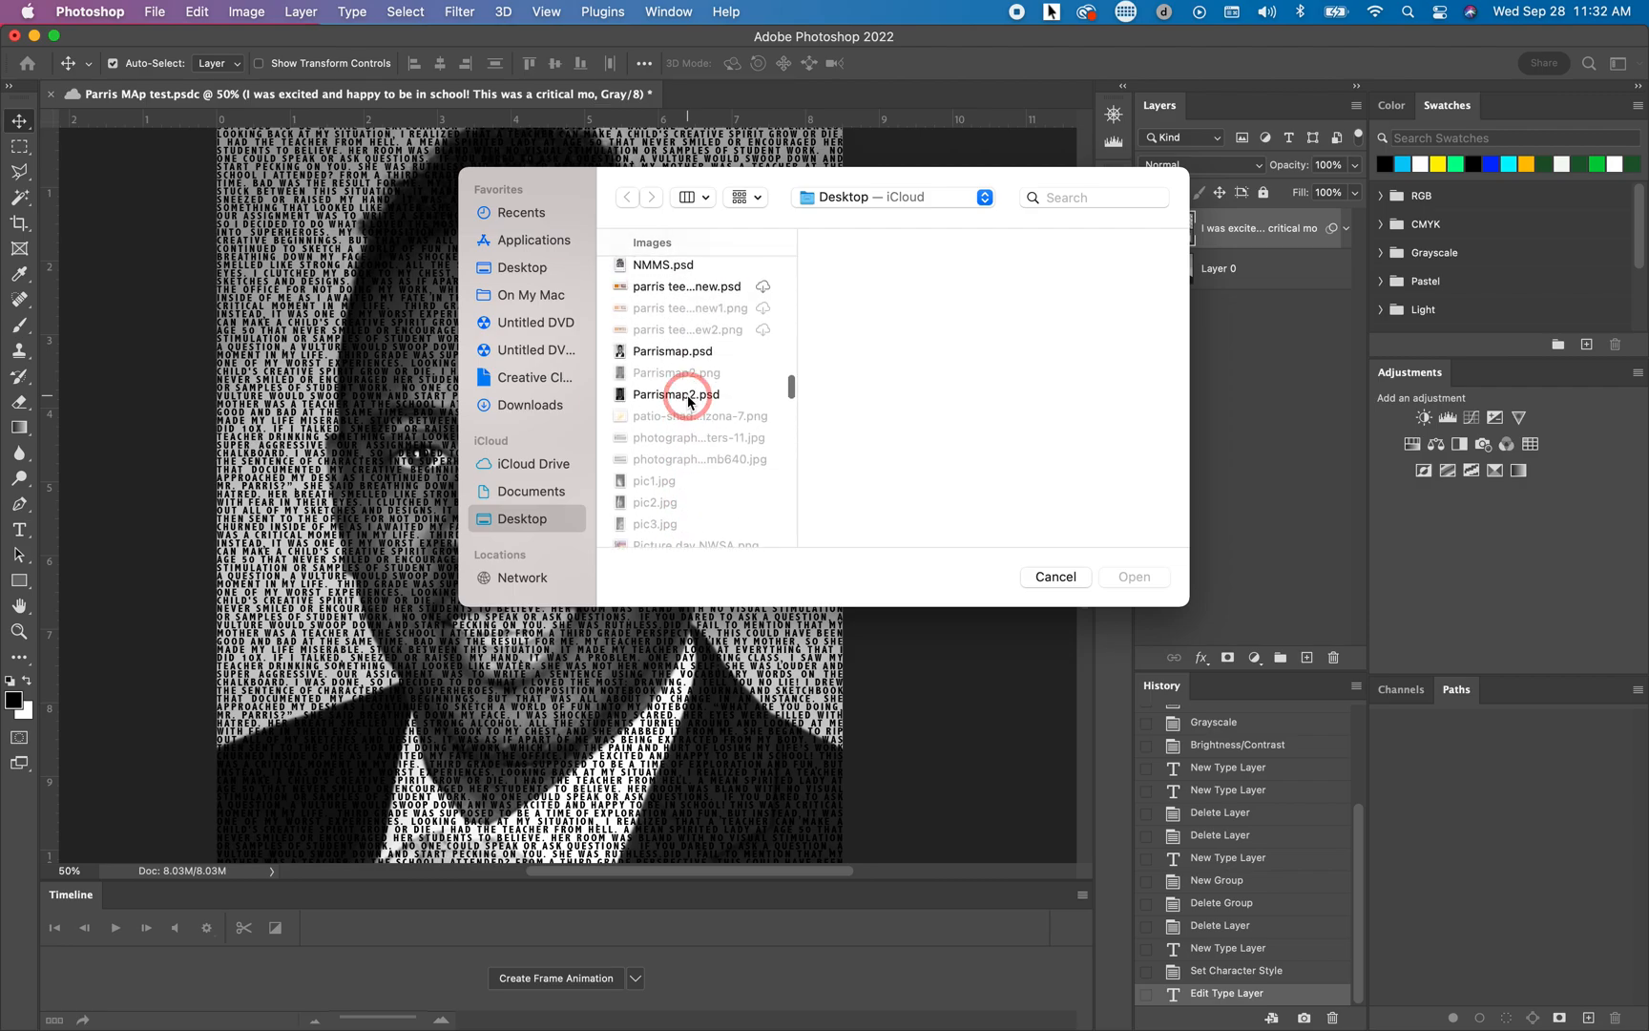
scroll(695, 362, "up", 3)
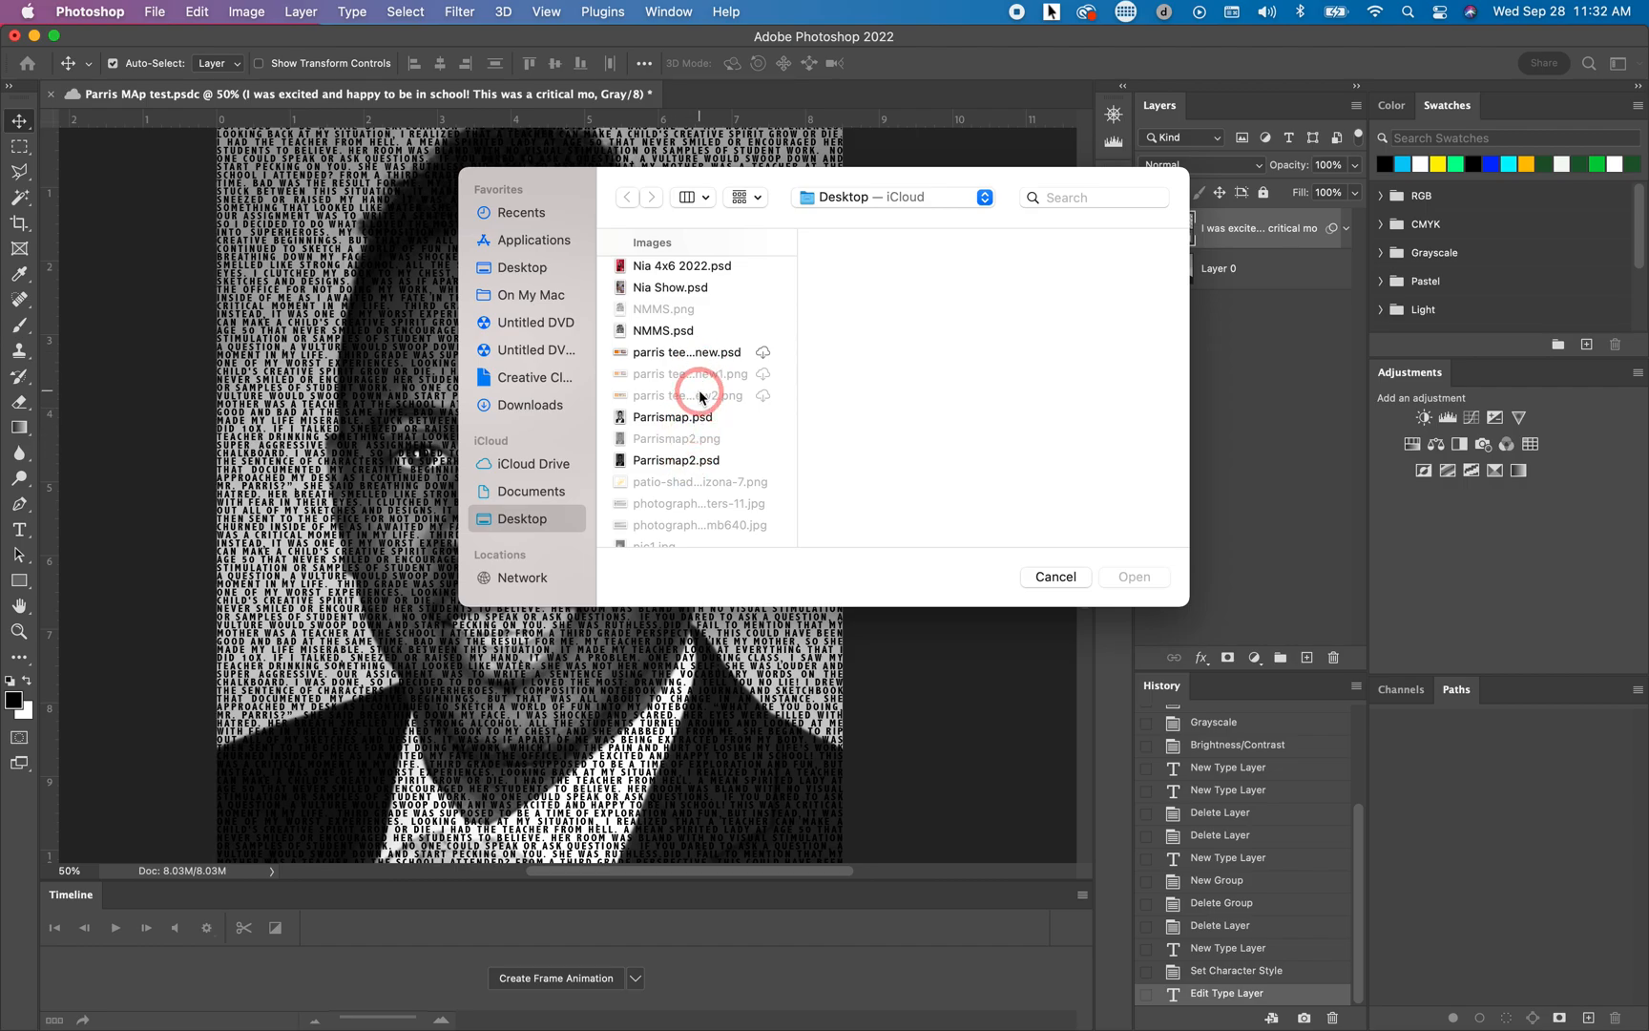
scroll(702, 348, "down", 10)
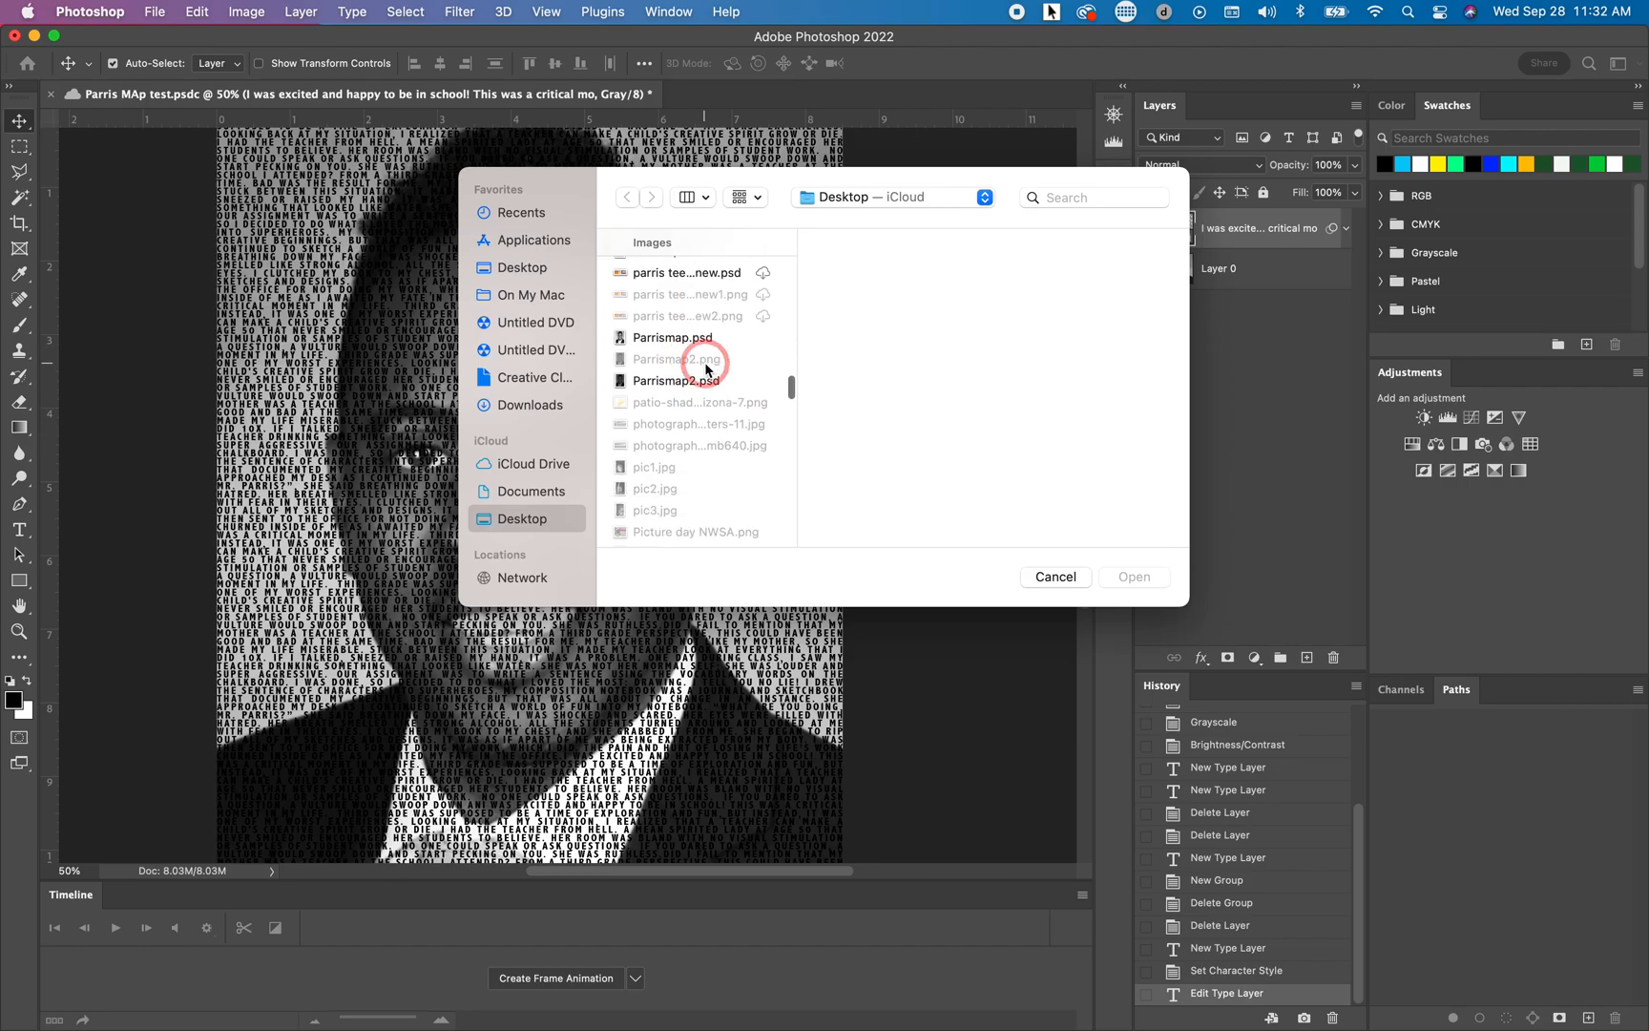
scroll(707, 368, "down", 15)
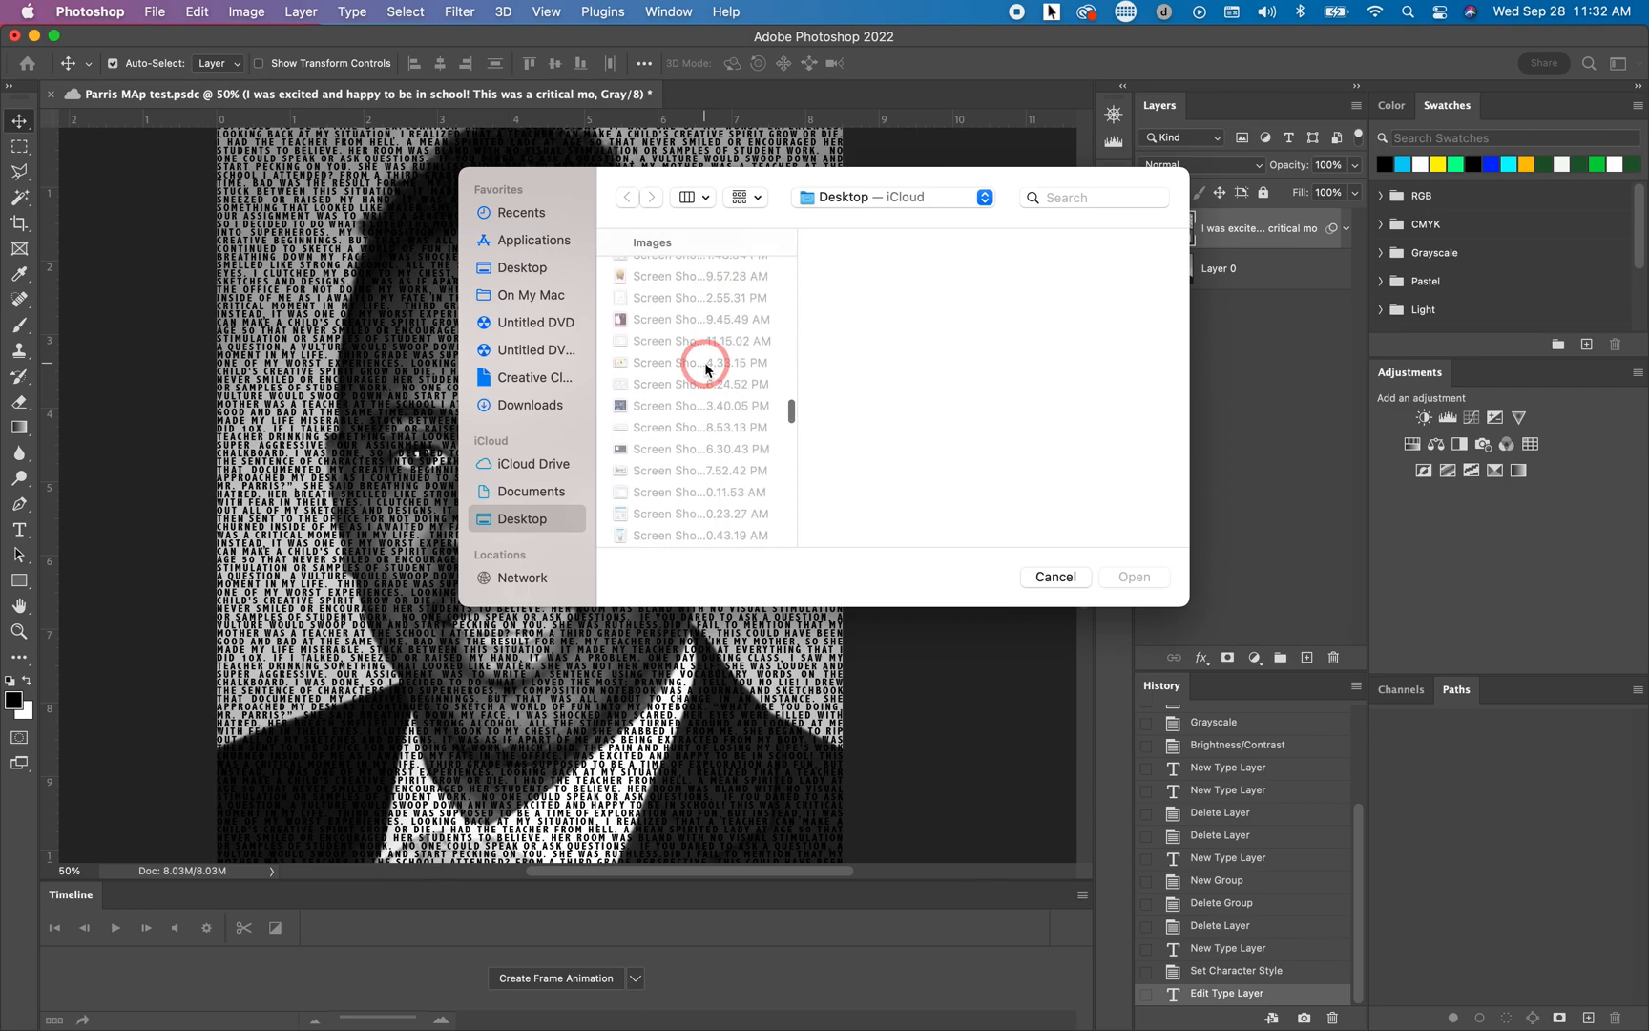
scroll(706, 369, "up", 1)
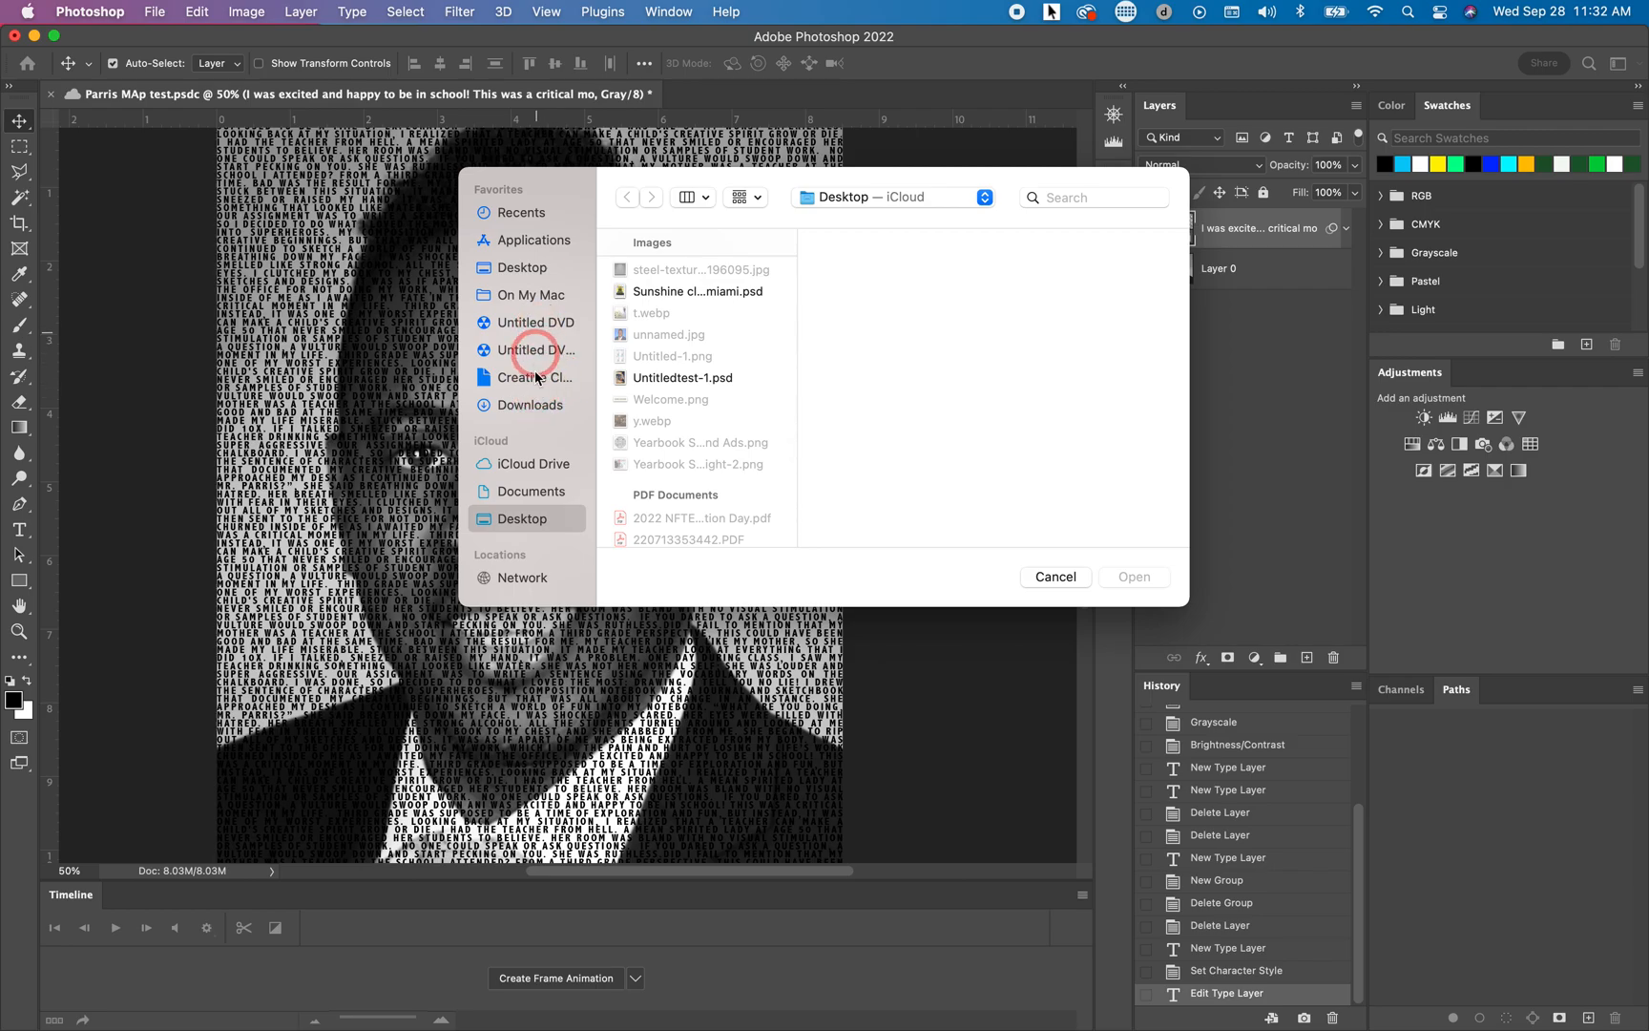
left_click(535, 491)
scroll(653, 443, "down", 10)
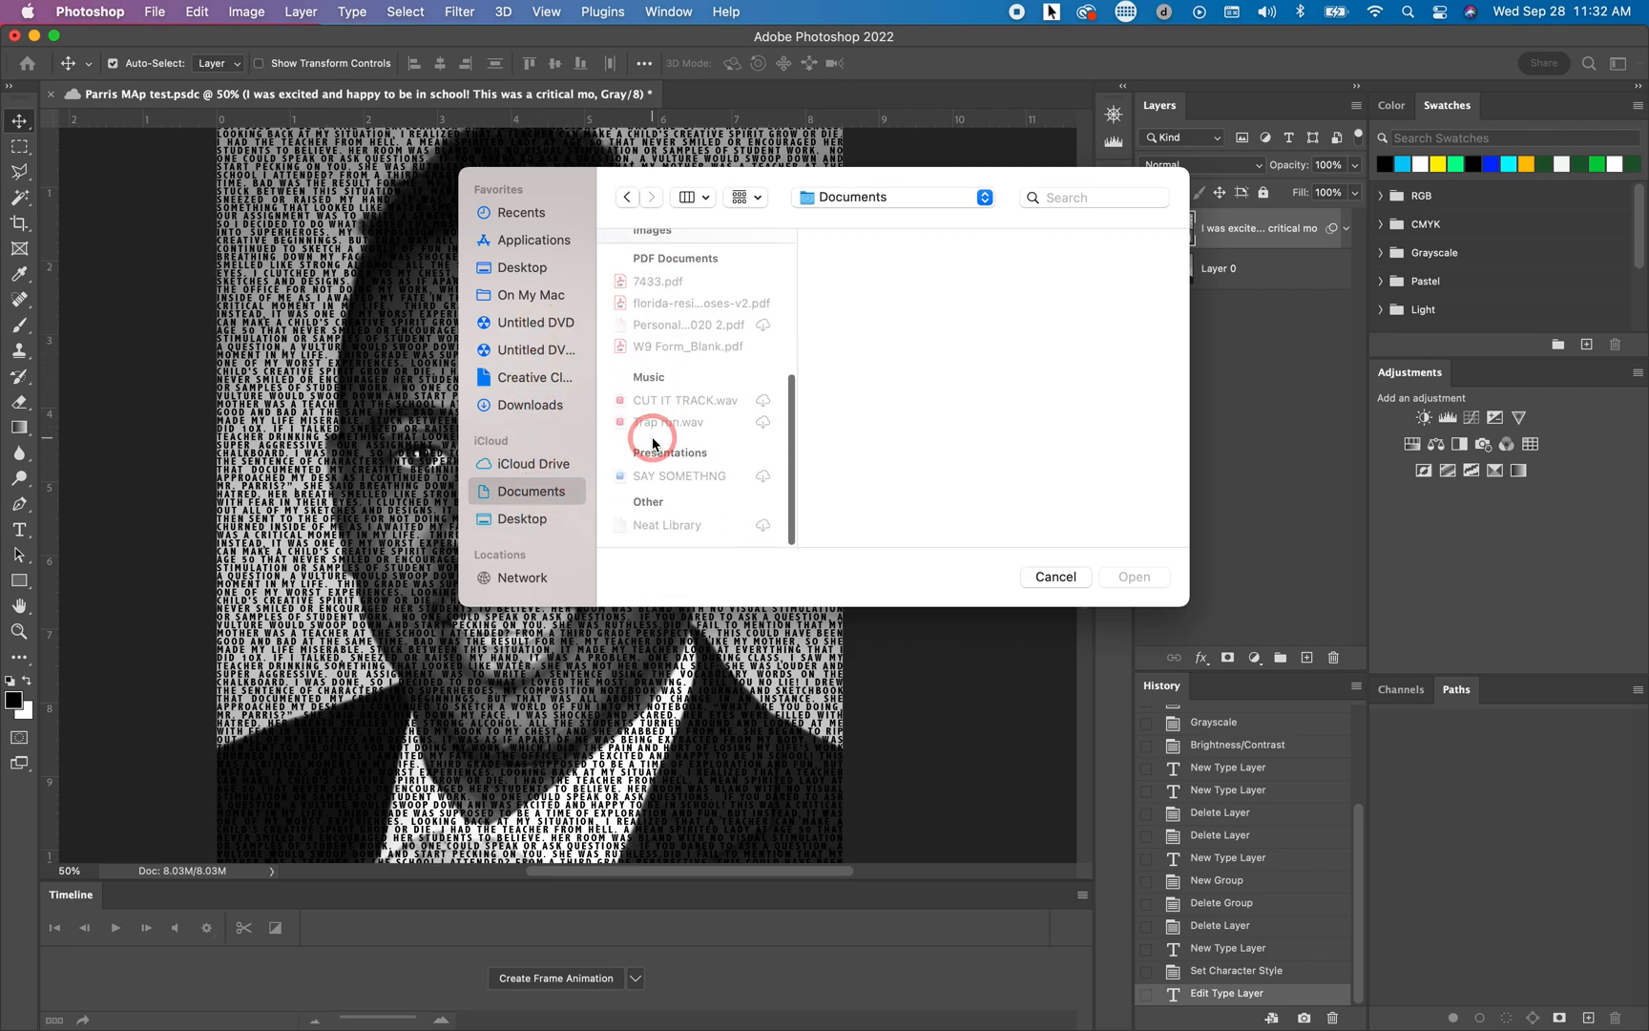
scroll(653, 444, "down", 2)
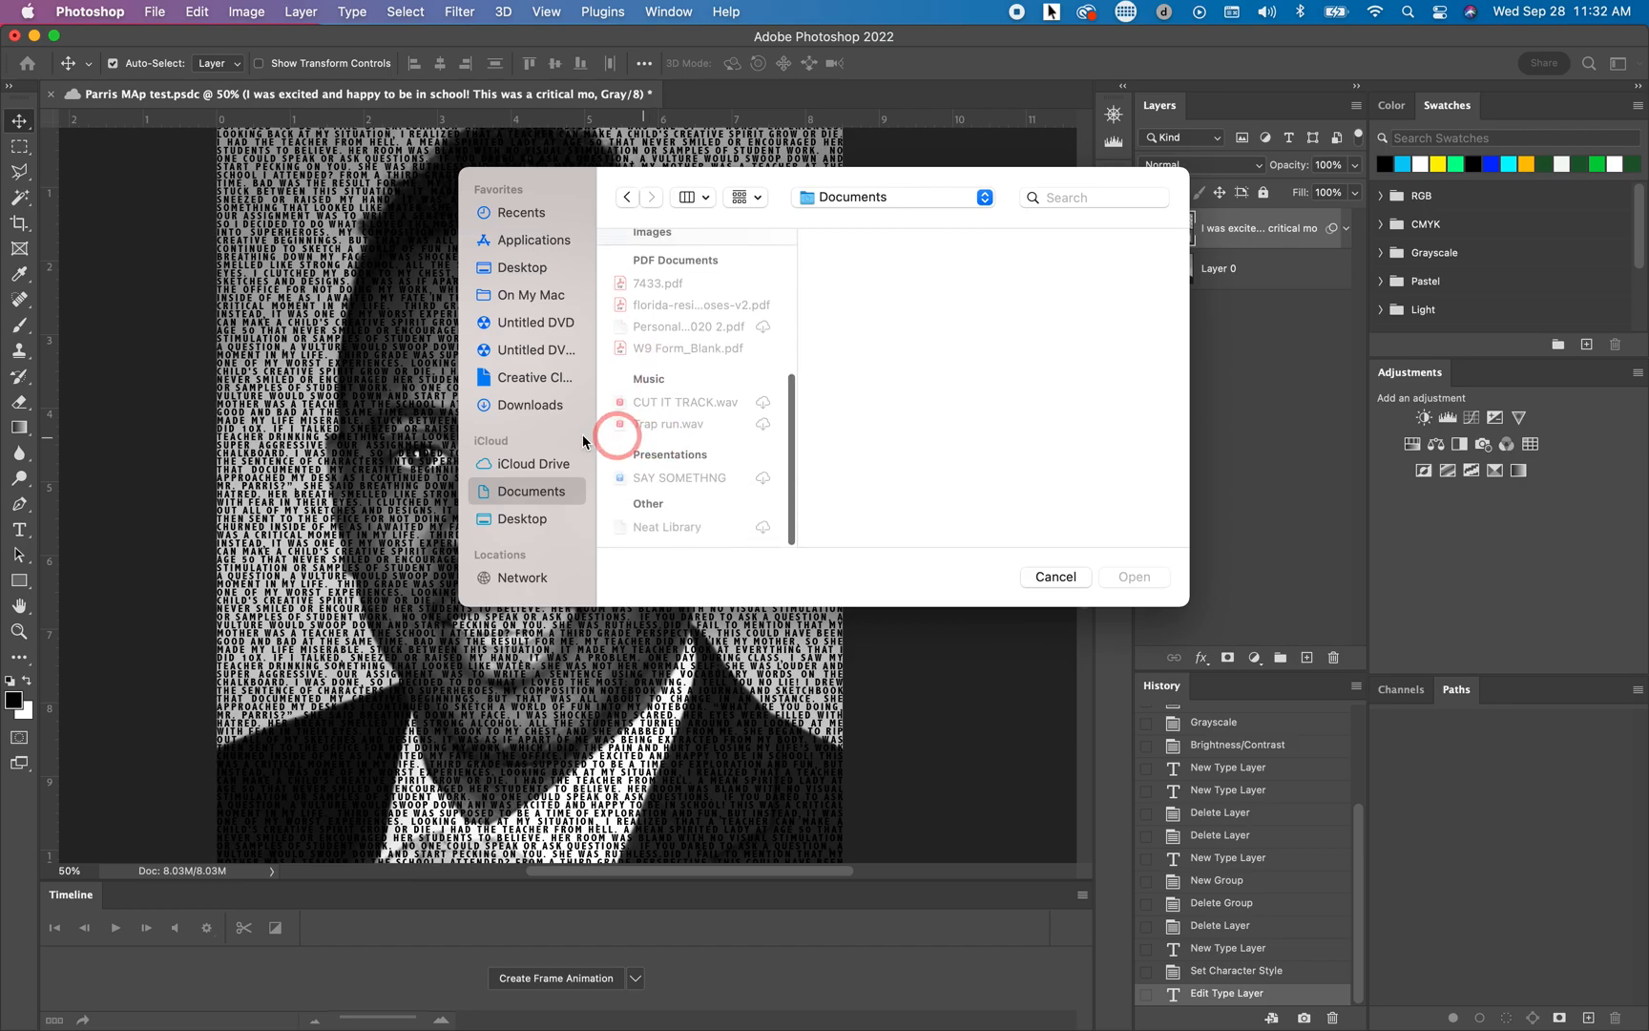
left_click(525, 269)
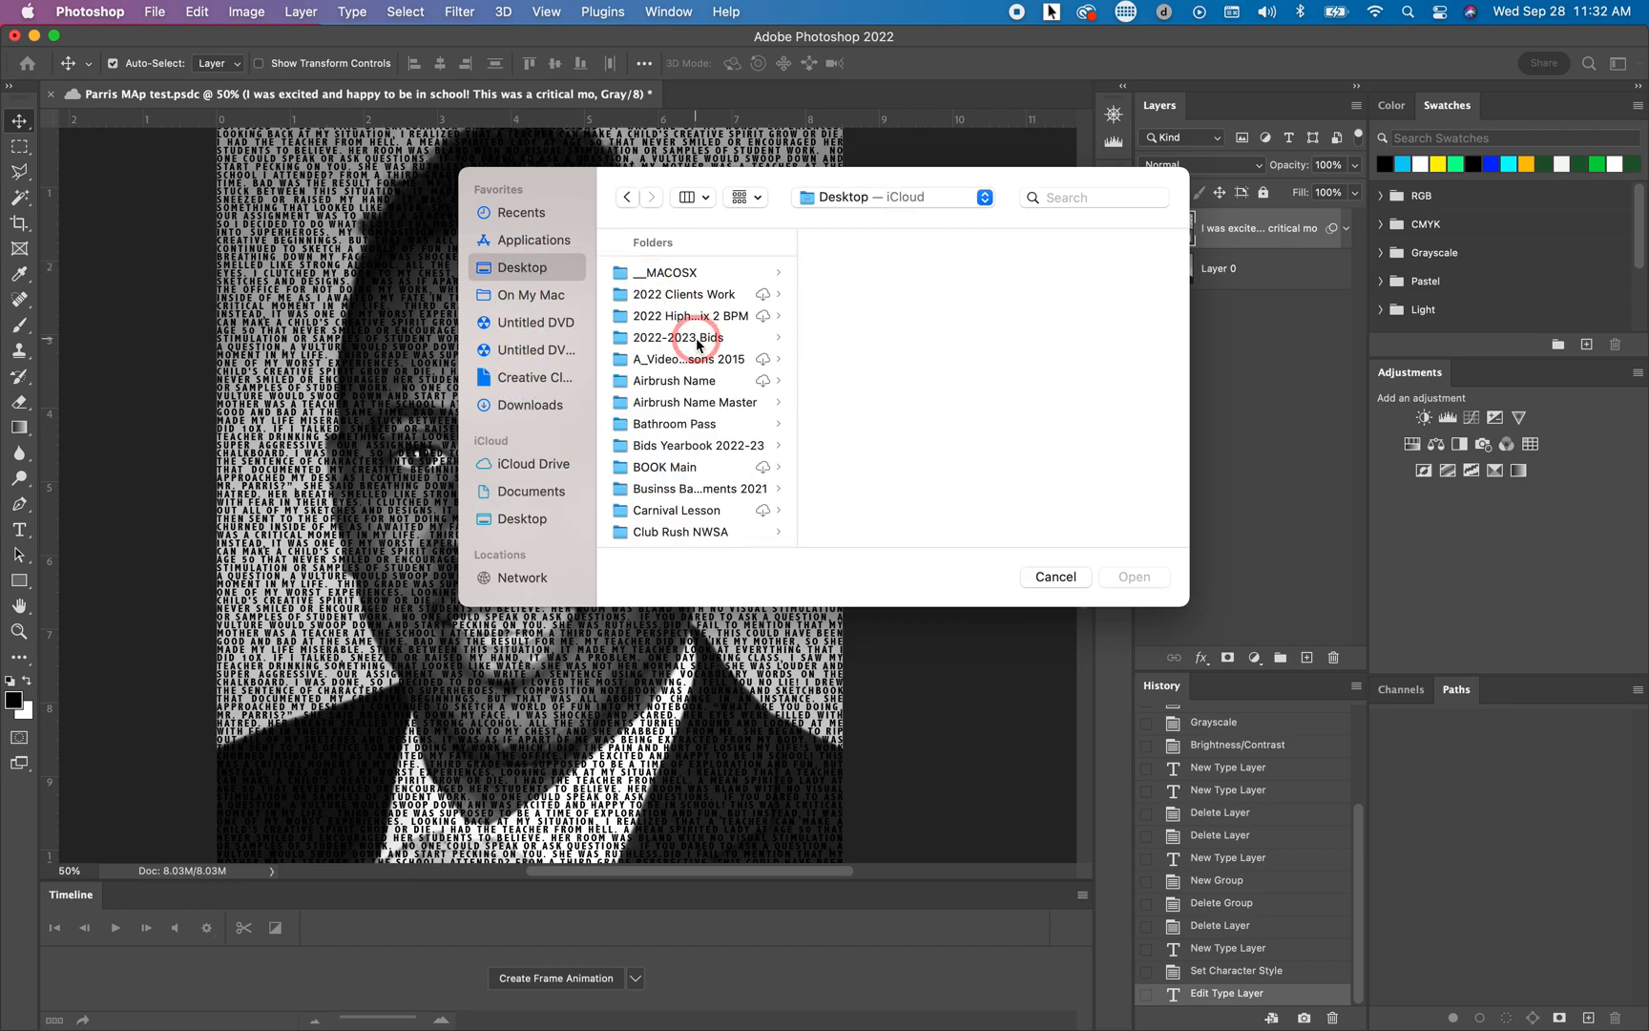
scroll(692, 334, "down", 10)
scroll(697, 345, "up", 2)
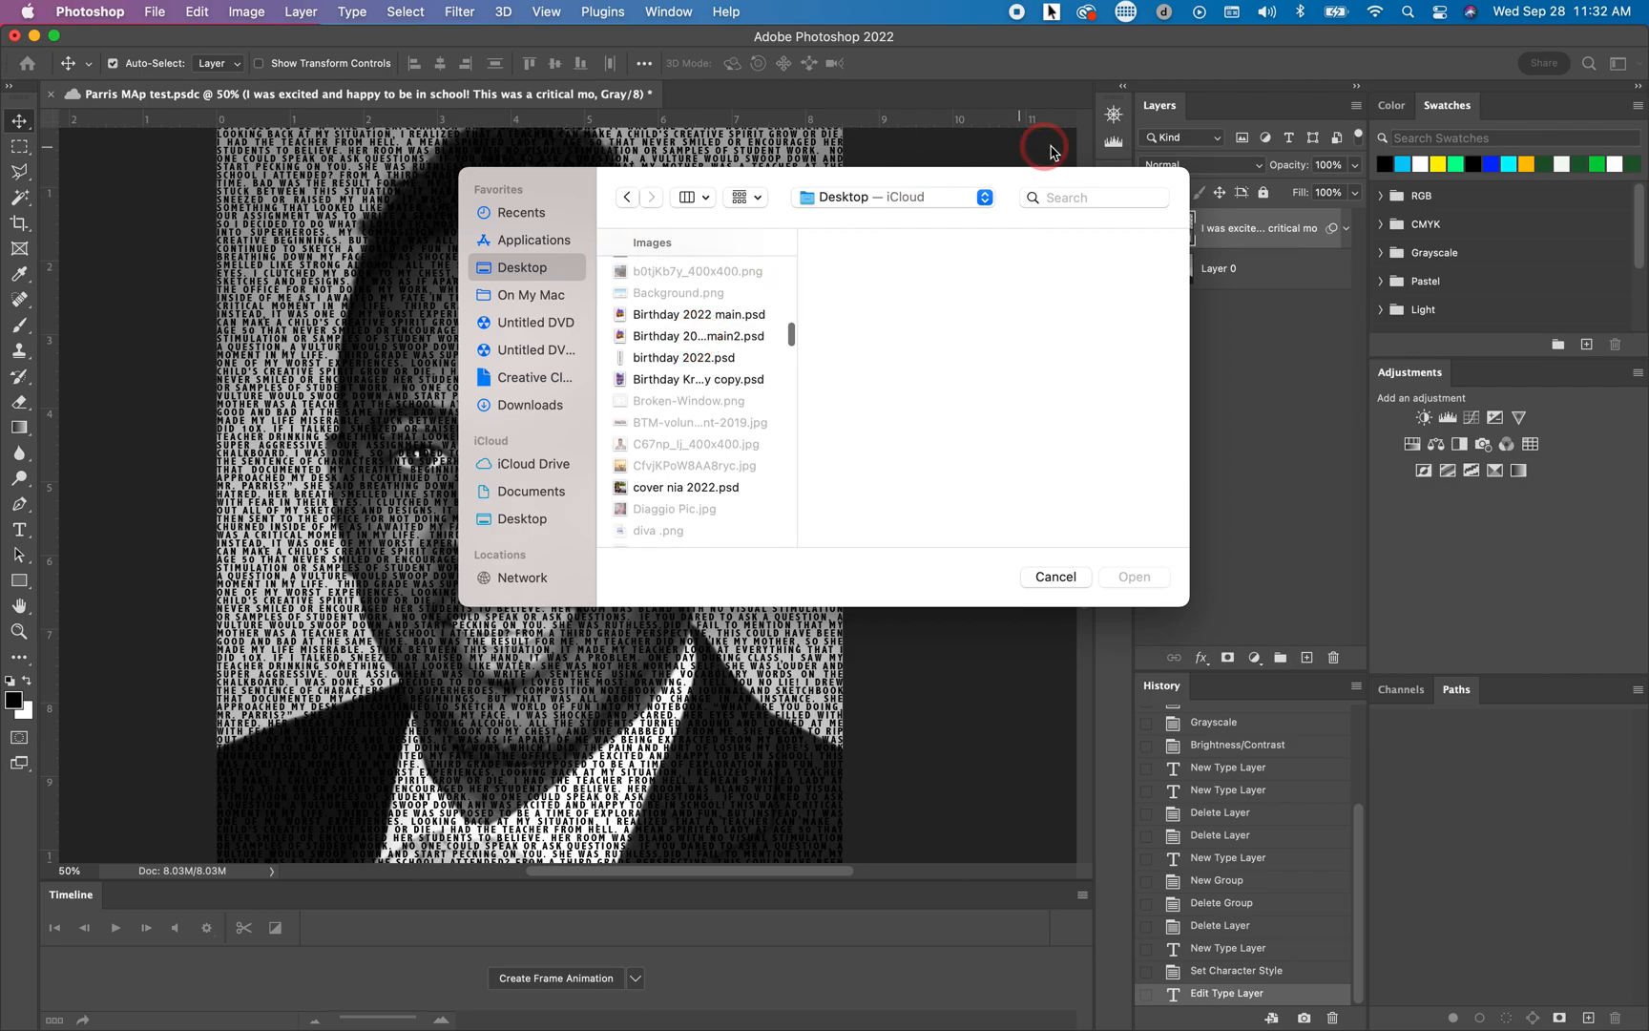
Search the Desktop by file name and load Parrismap.psd as the displacement map
left_click(1078, 197)
type("parris")
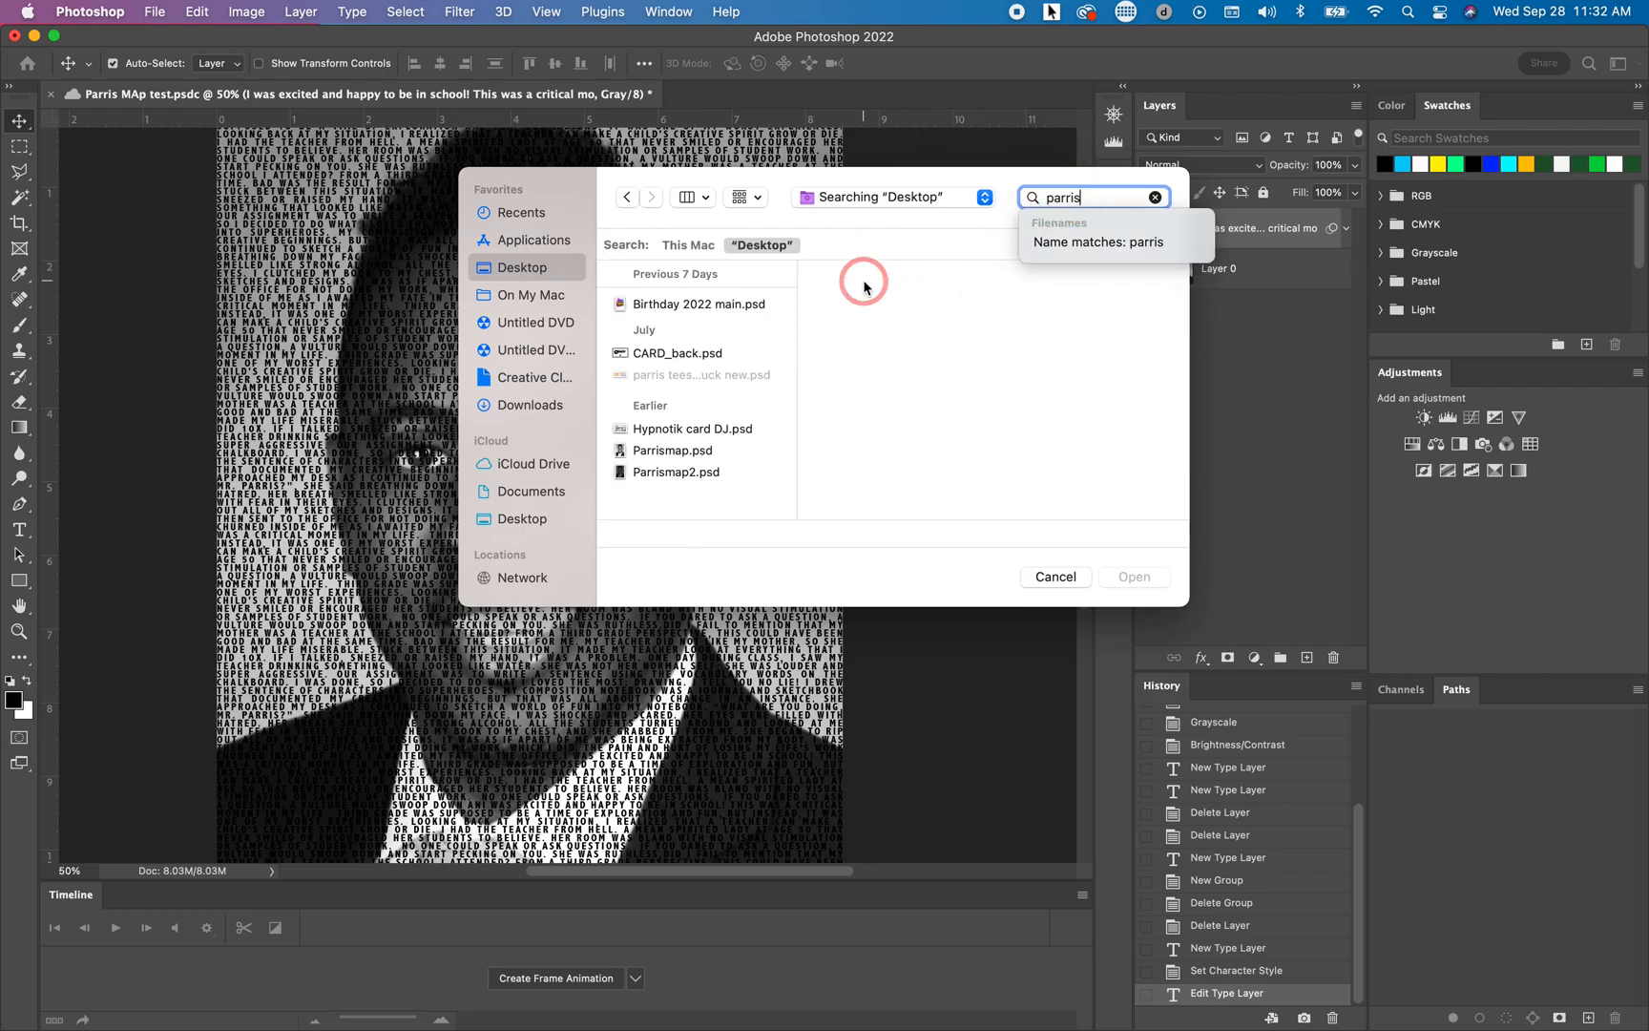
left_click(672, 452)
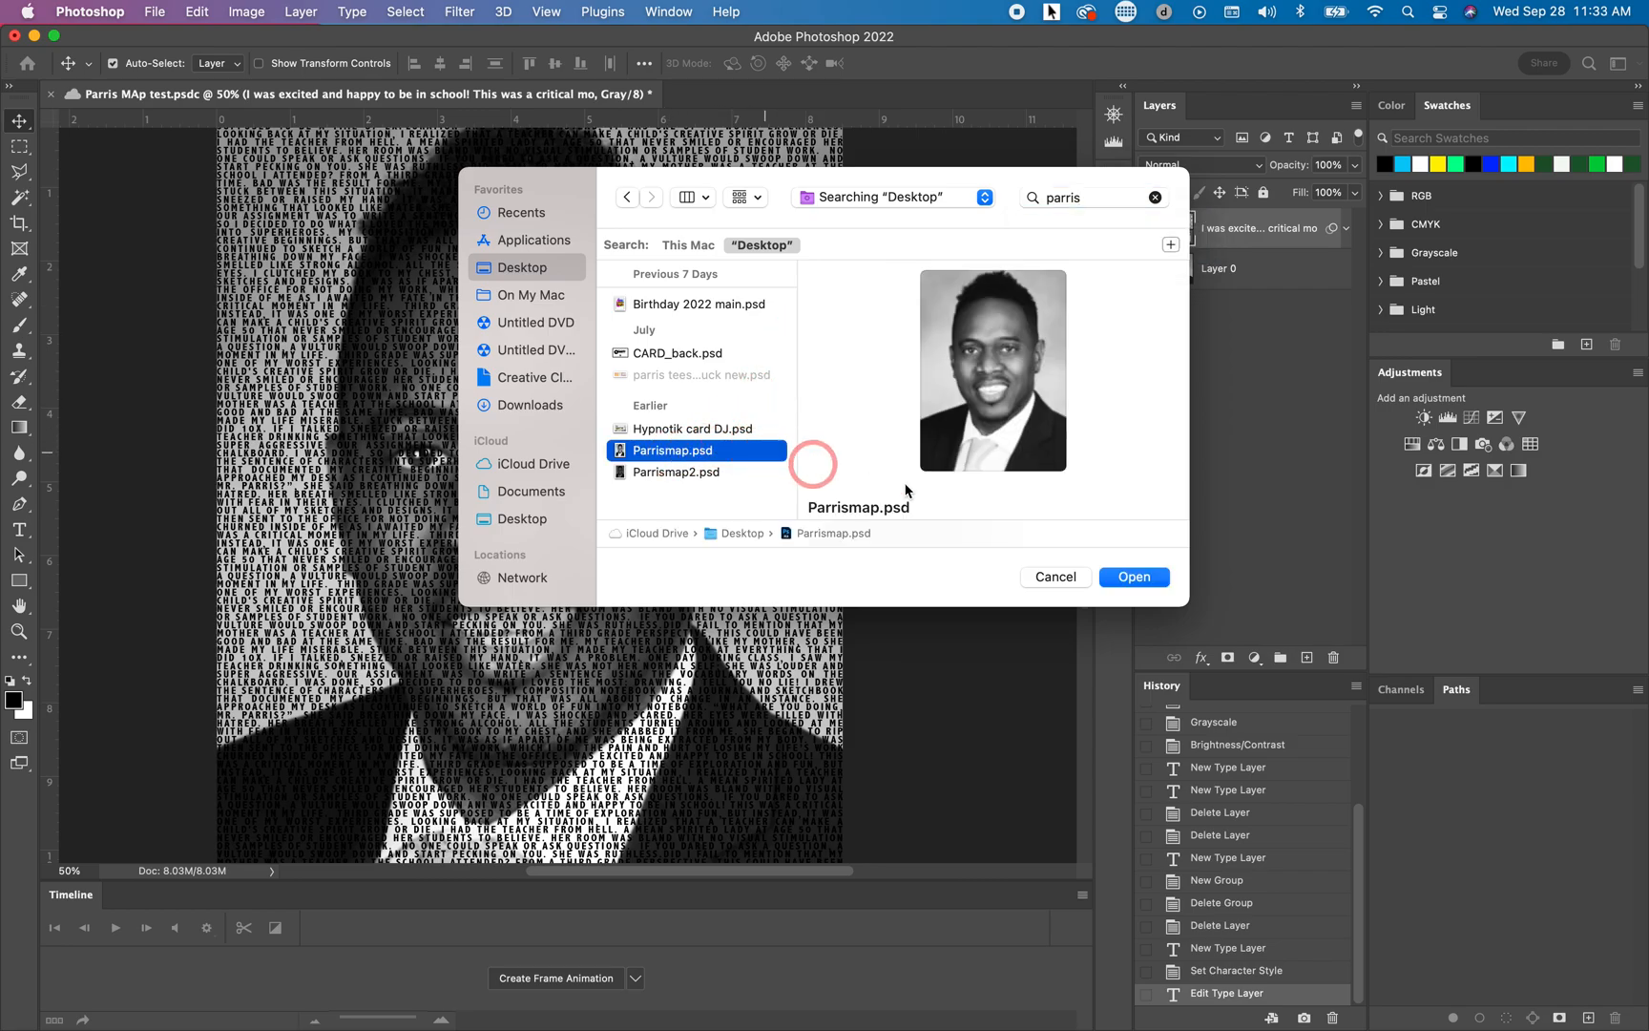
left_click(1136, 577)
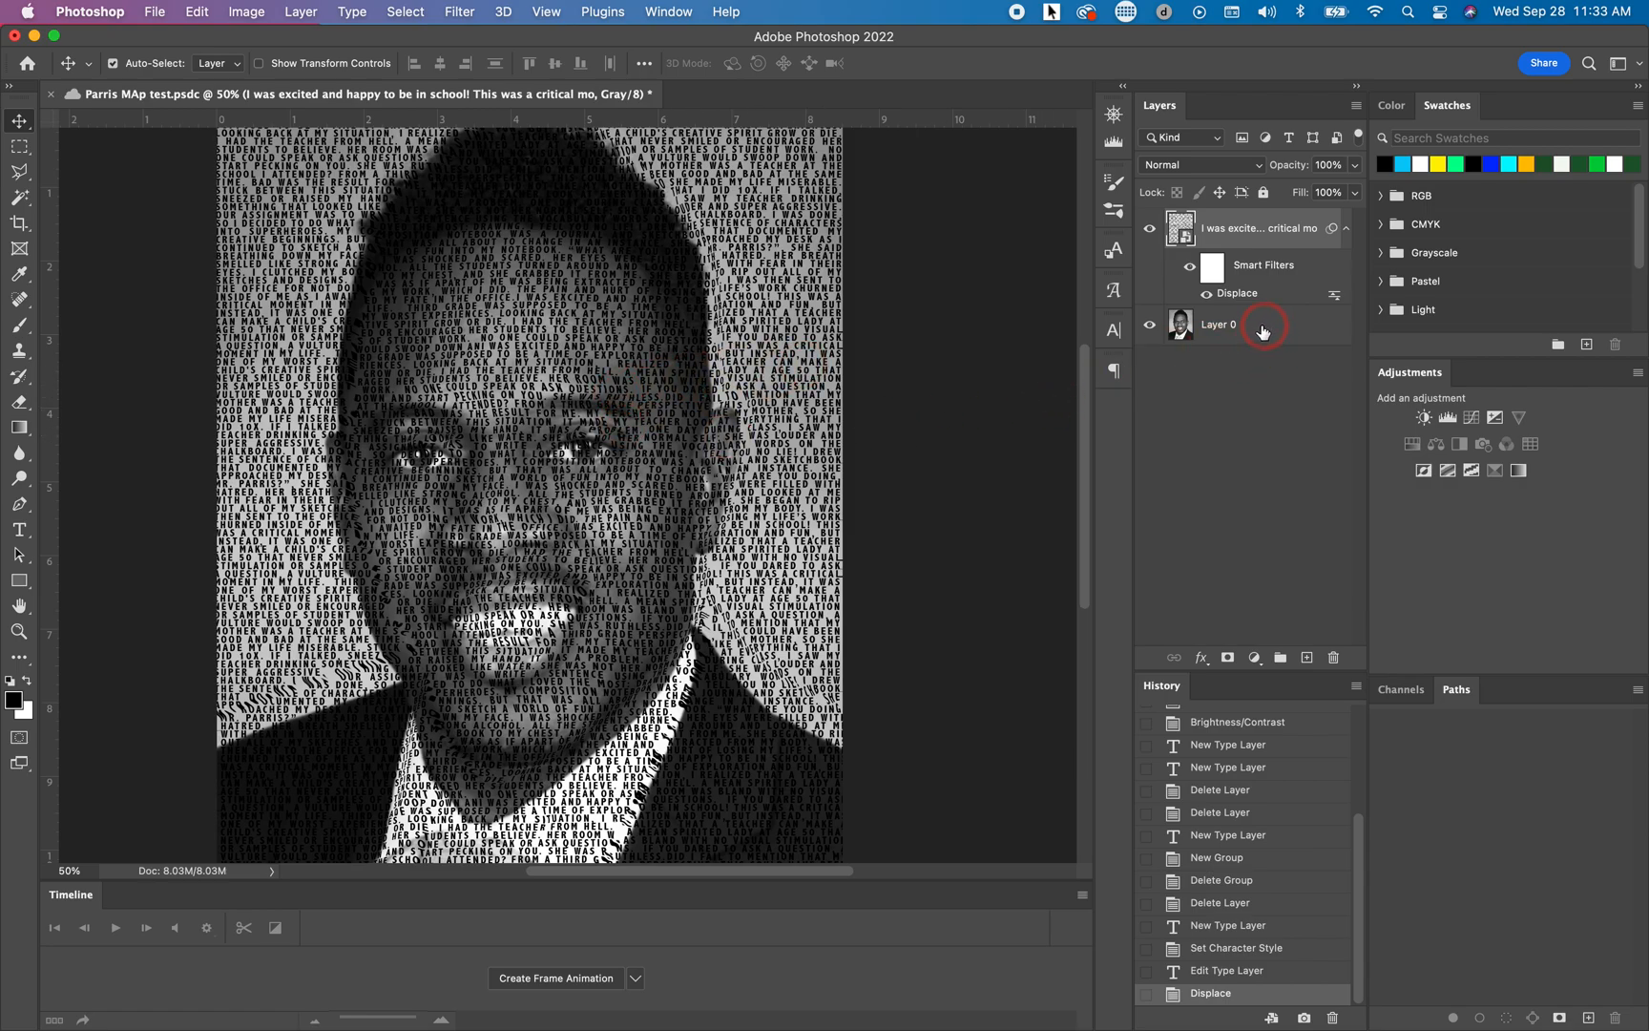
Move the portrait photo layer above the story text layer and clip it to the text with a clipping mask
left_click_drag(1258, 332, 1254, 235)
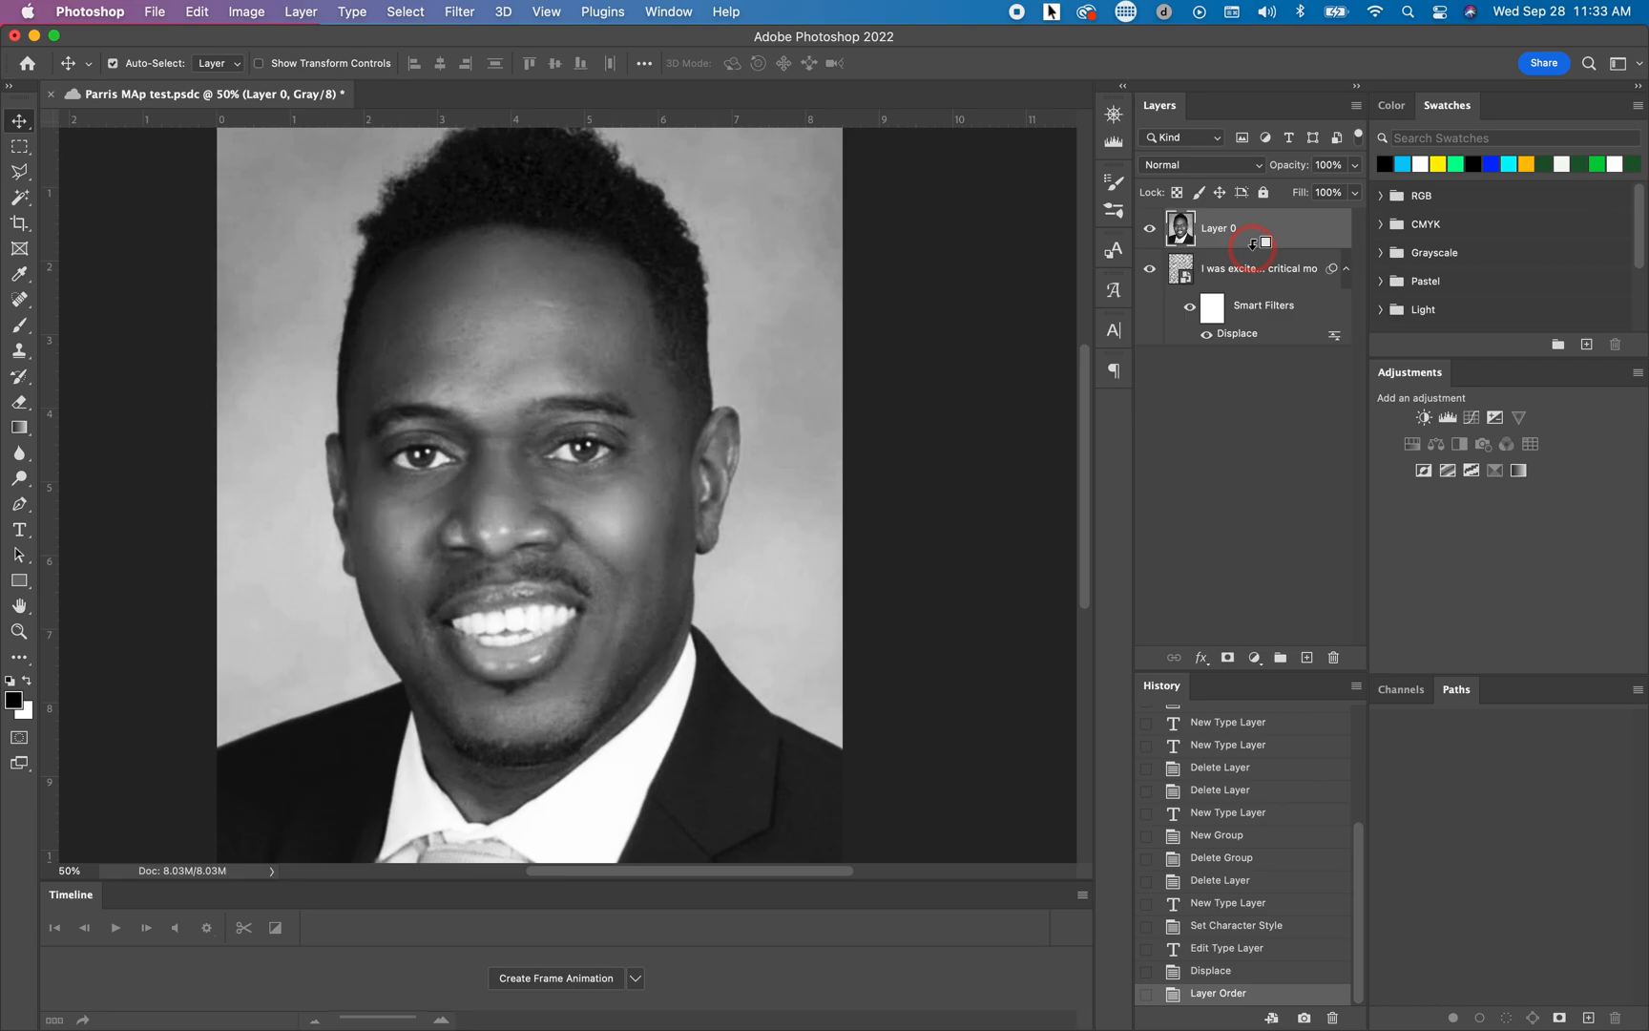
left_click(1253, 243, "alt")
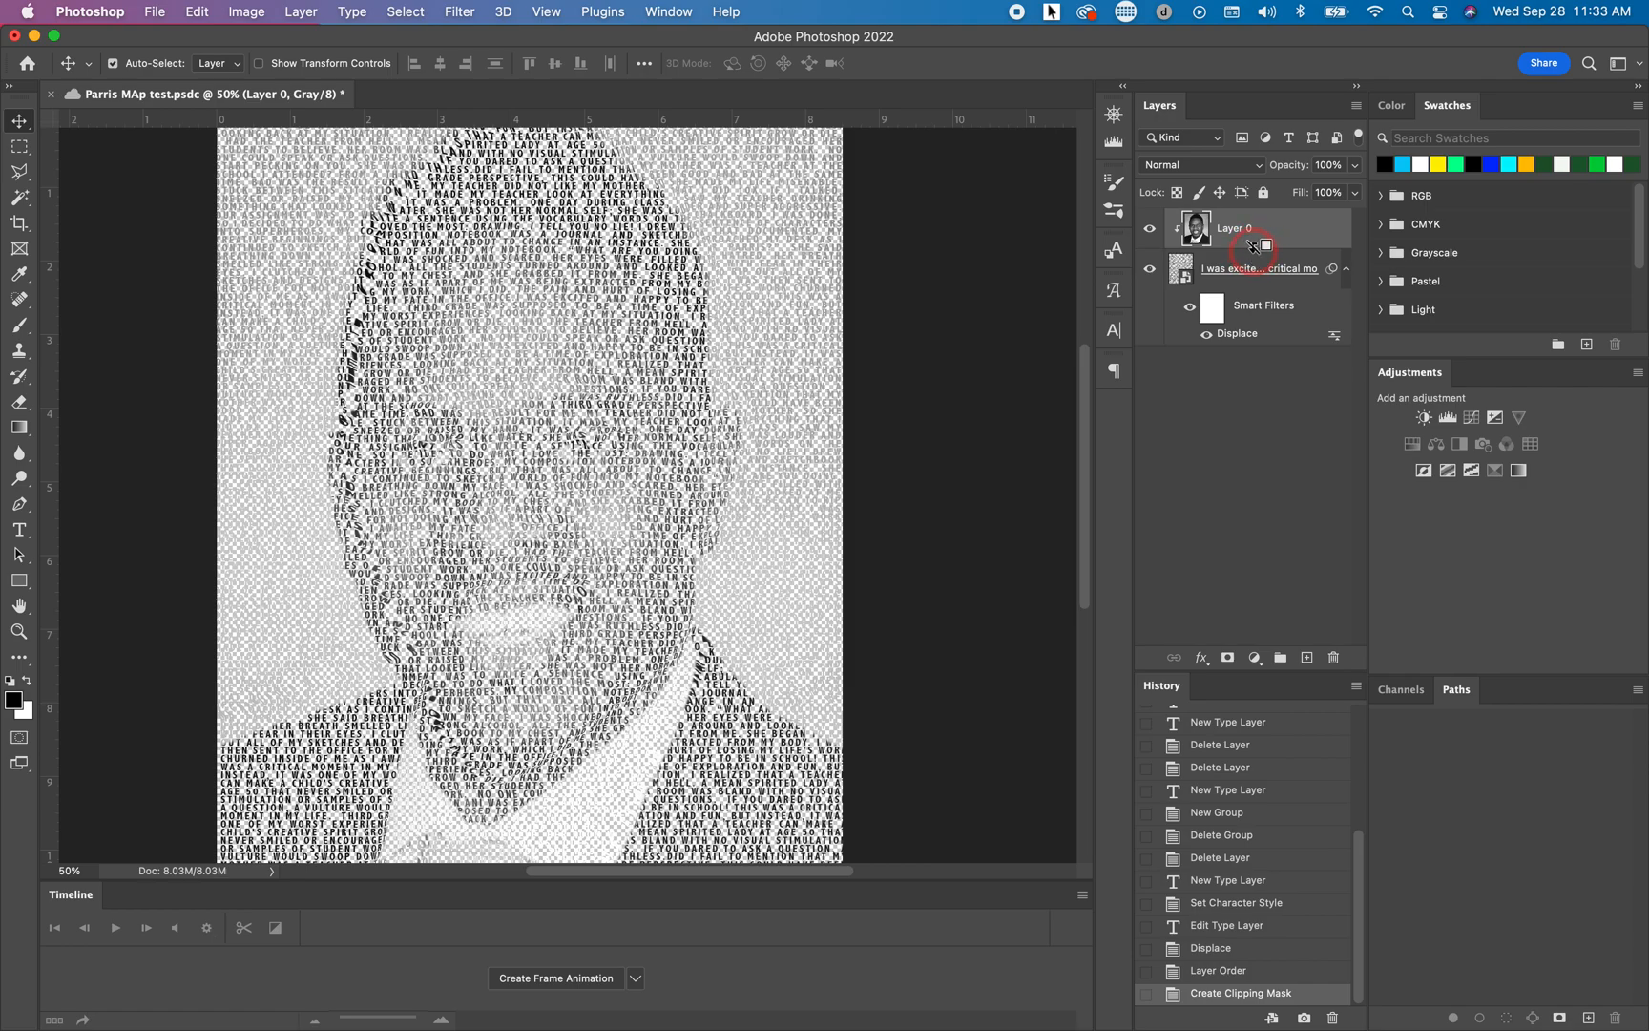
Add a new empty layer above the portrait photo, keeping Normal mode, 100% opacity and no clipping mask
left_click(1356, 106)
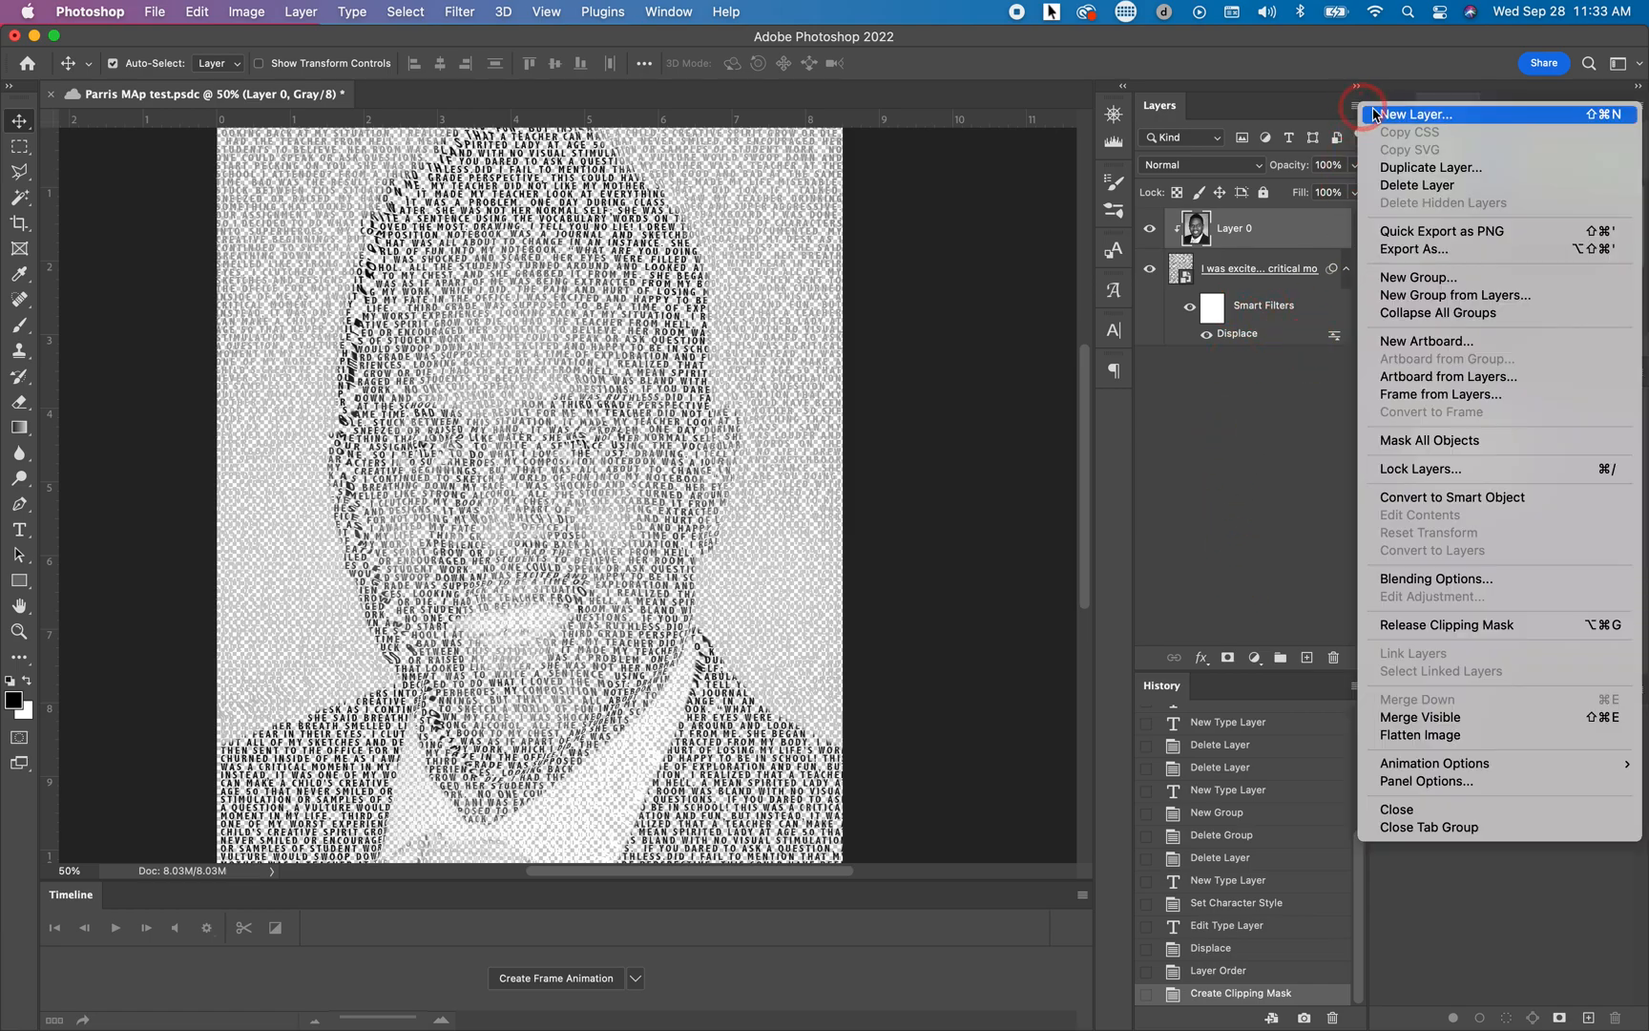
left_click(1395, 113)
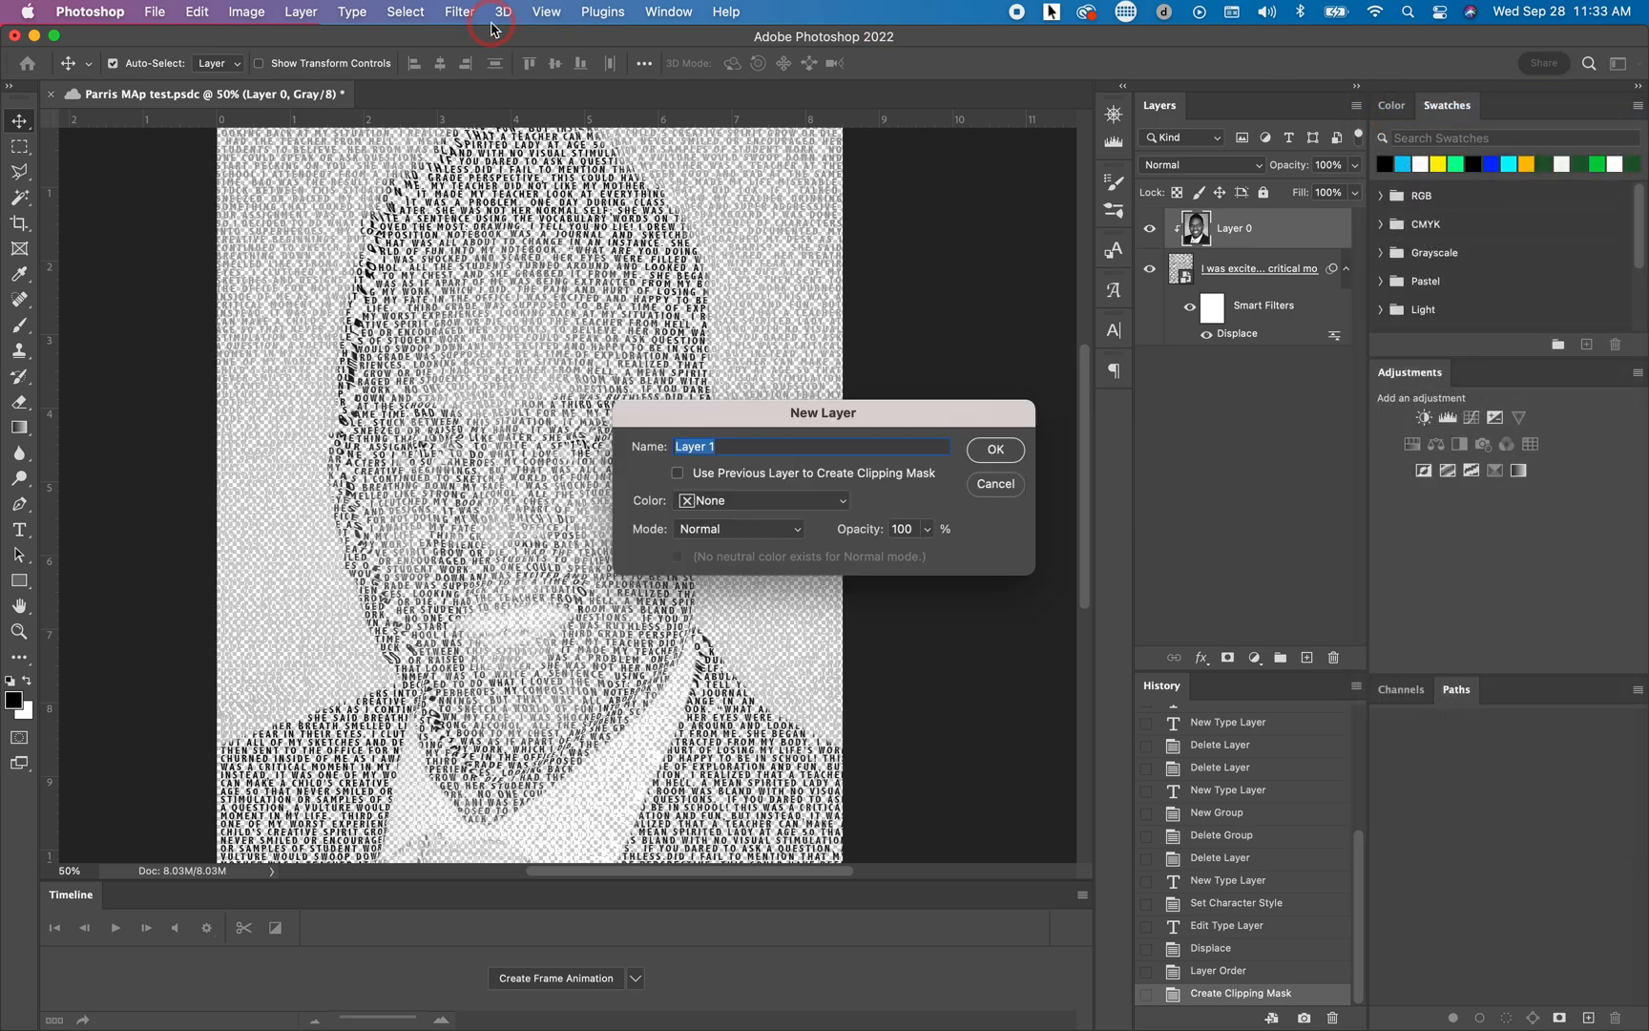
left_click(305, 14)
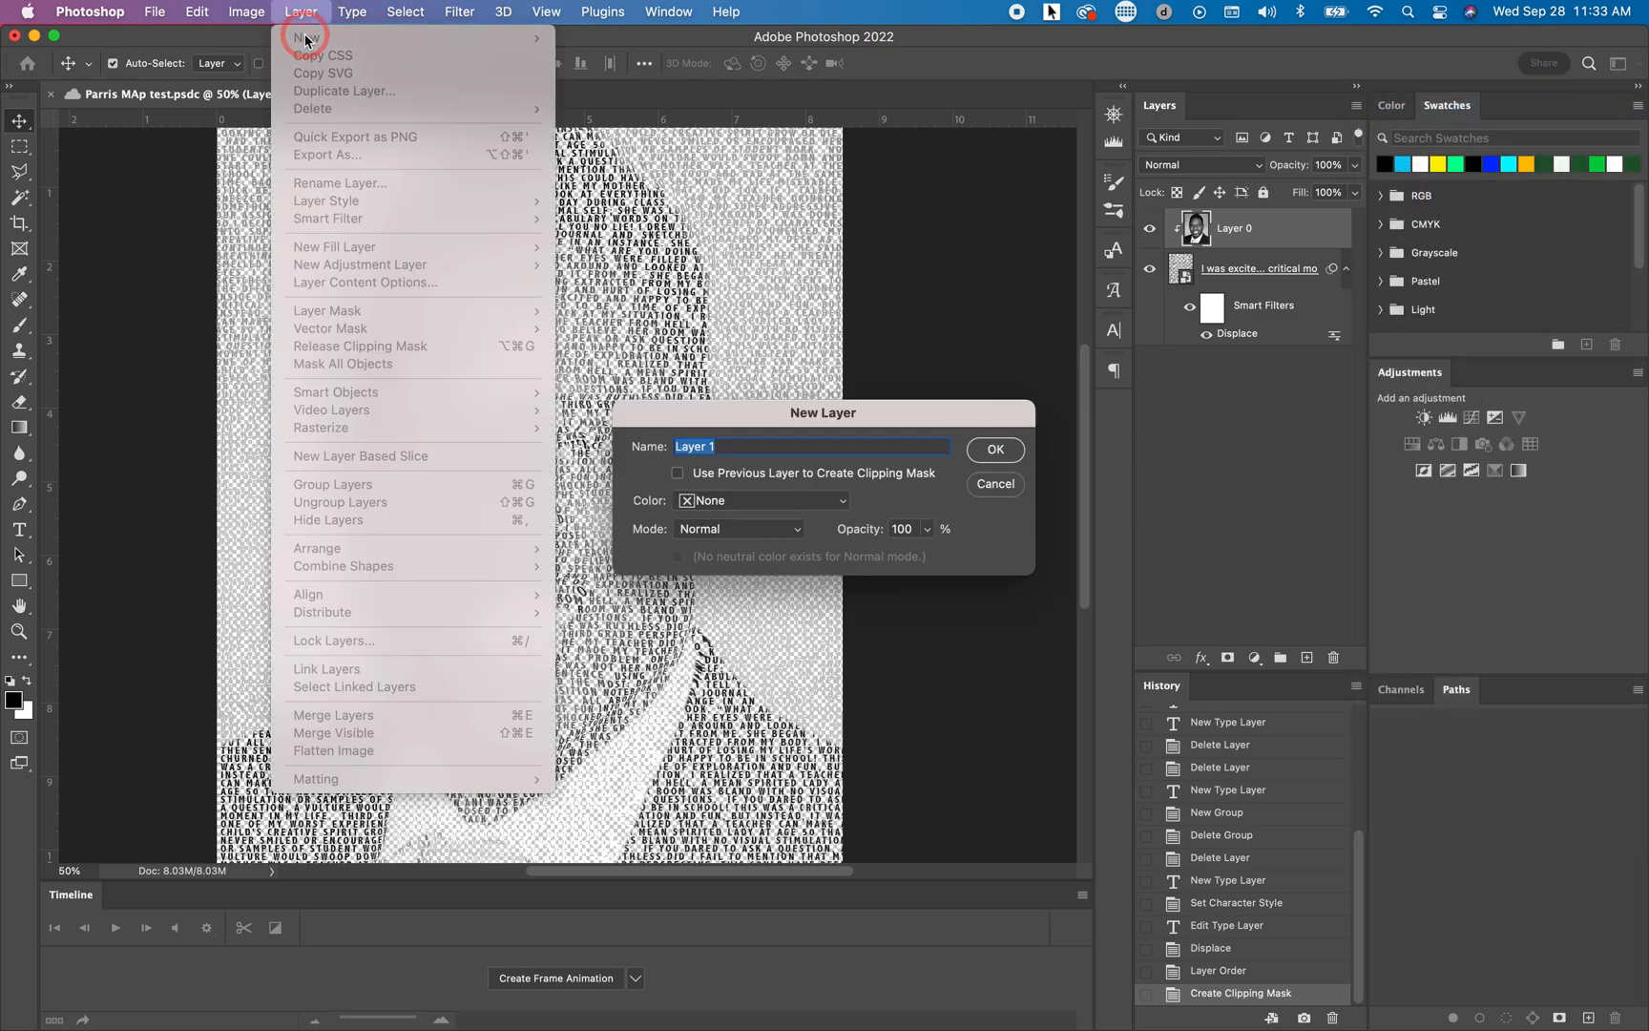
left_click(990, 462)
left_click(992, 455)
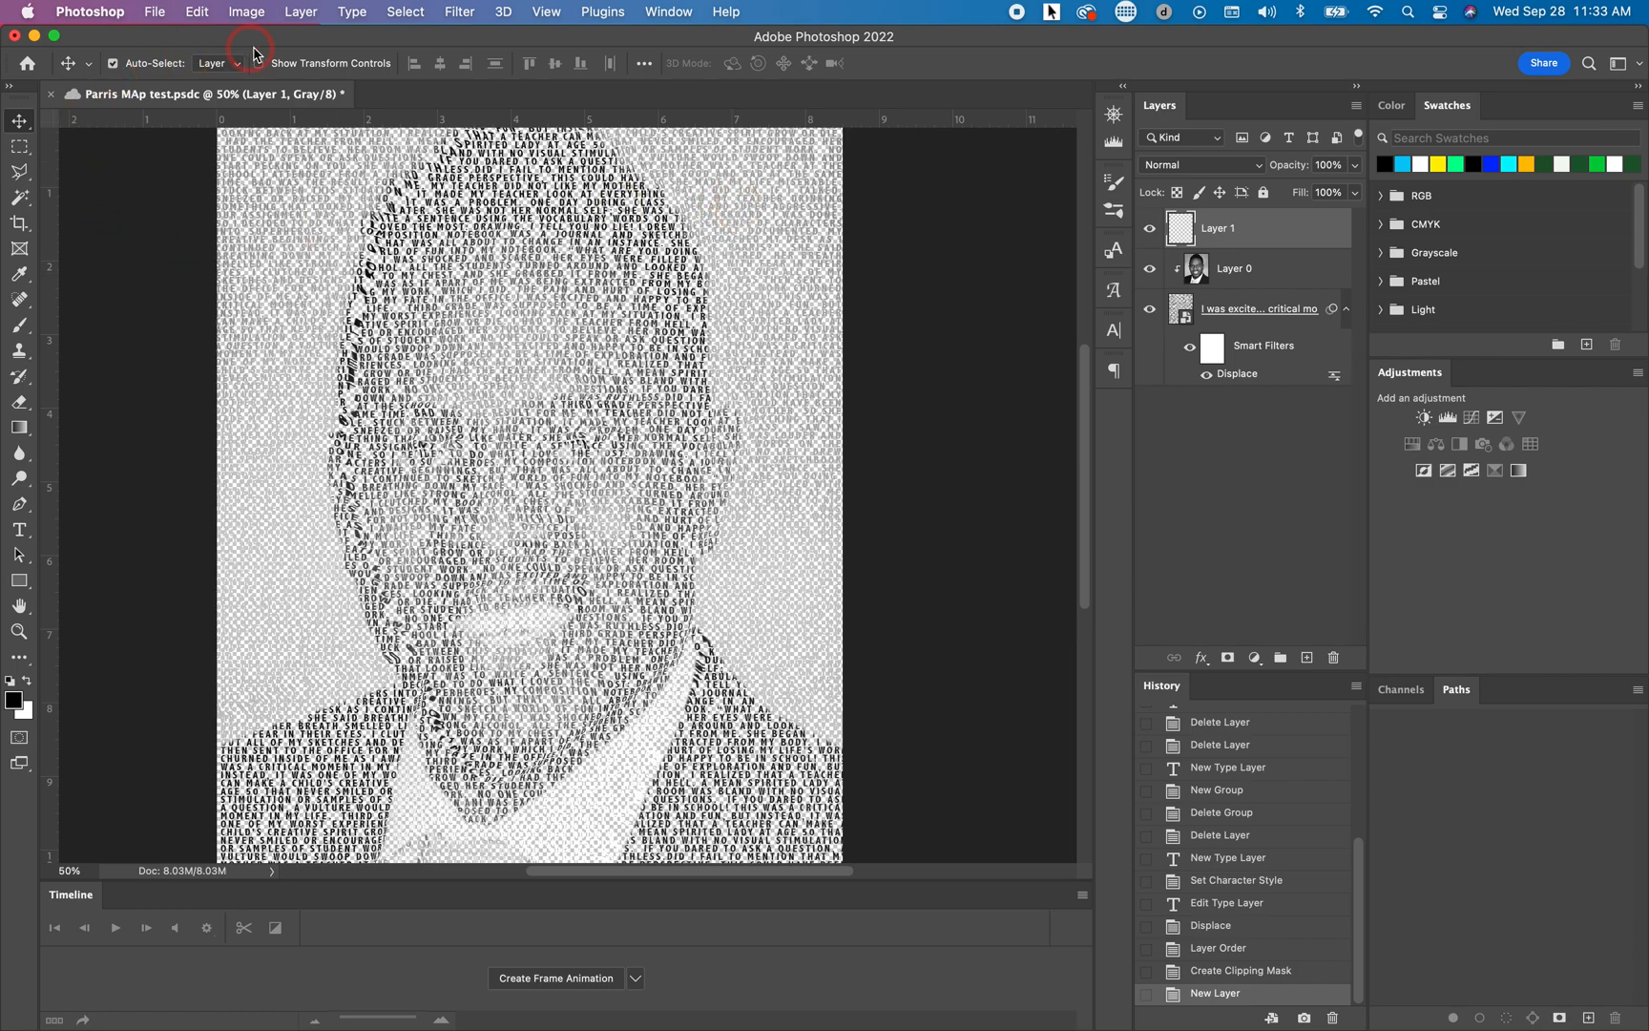
Select the whole canvas, fill the new layer with black at 100% opacity and move it below the story text layer
left_click(407, 13)
left_click(486, 55)
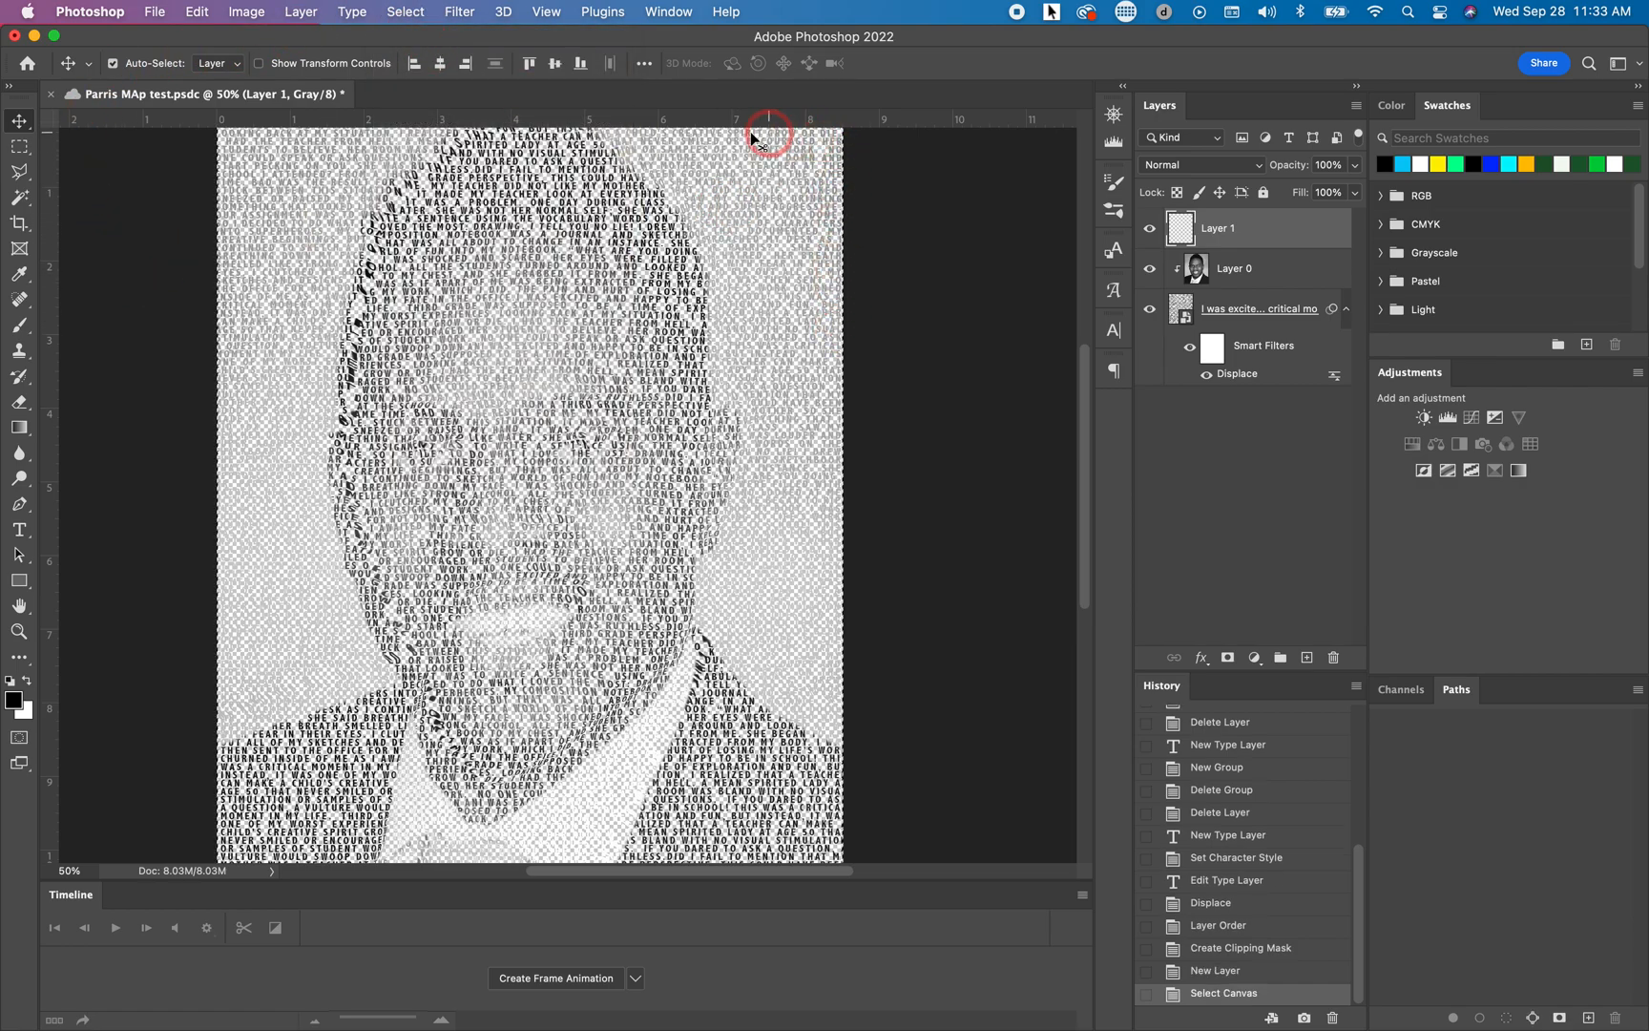
key("super+minus")
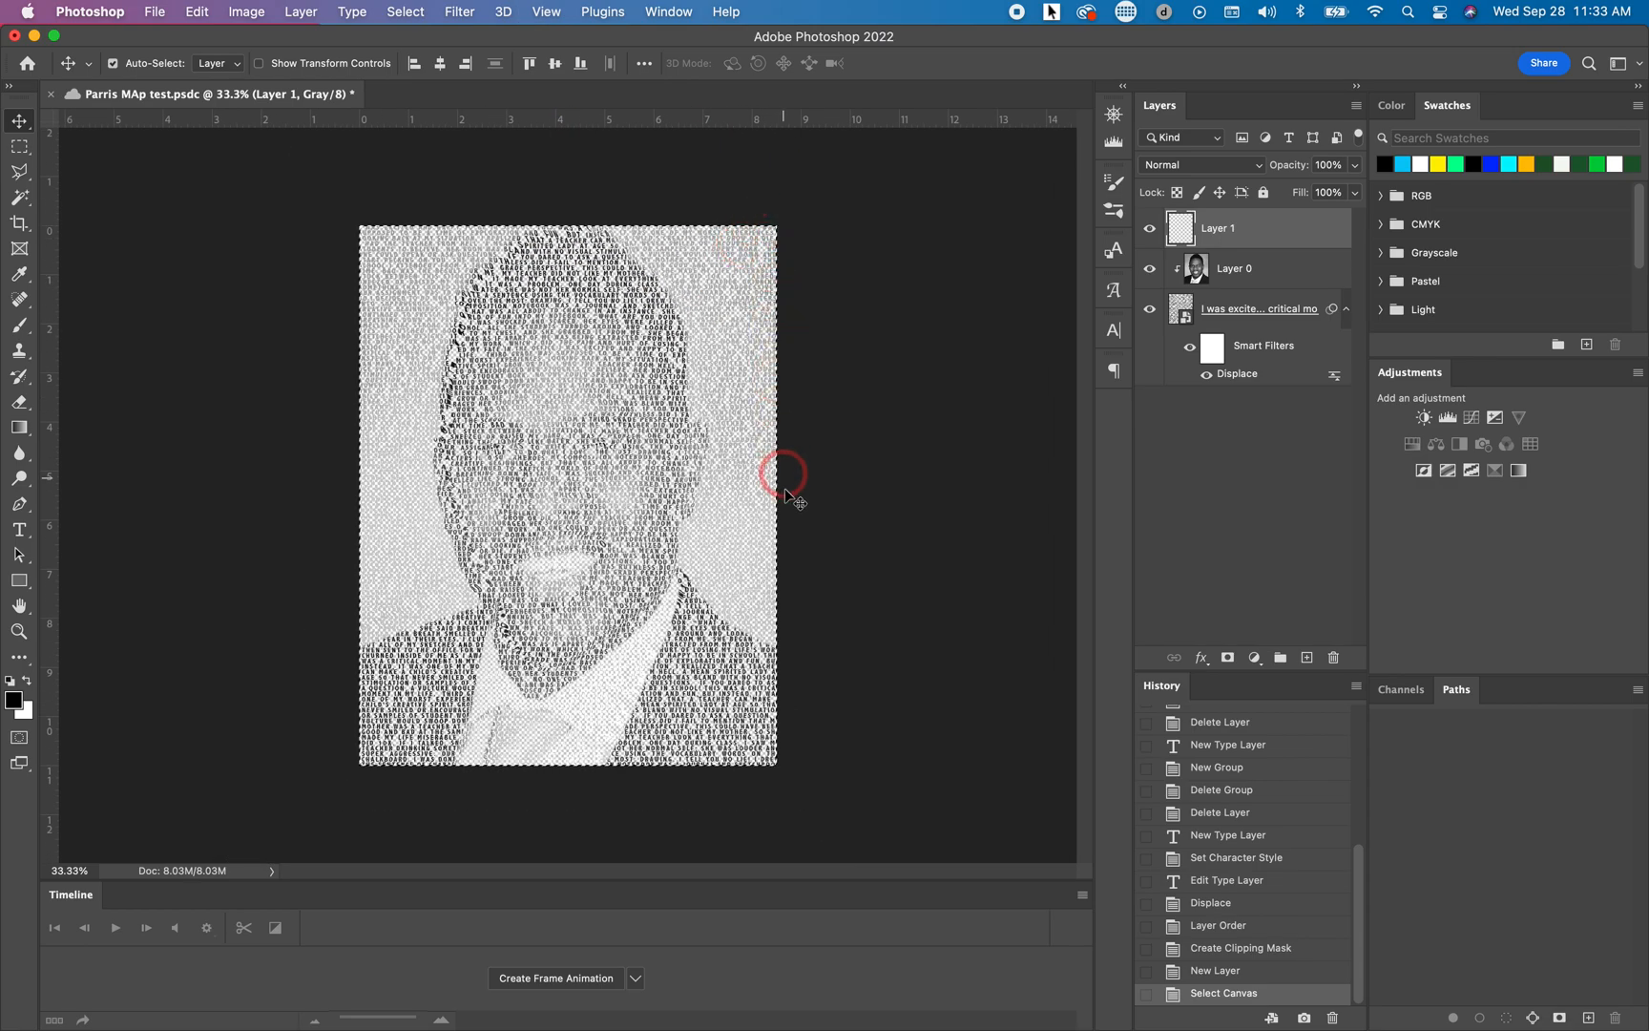
left_click(197, 11)
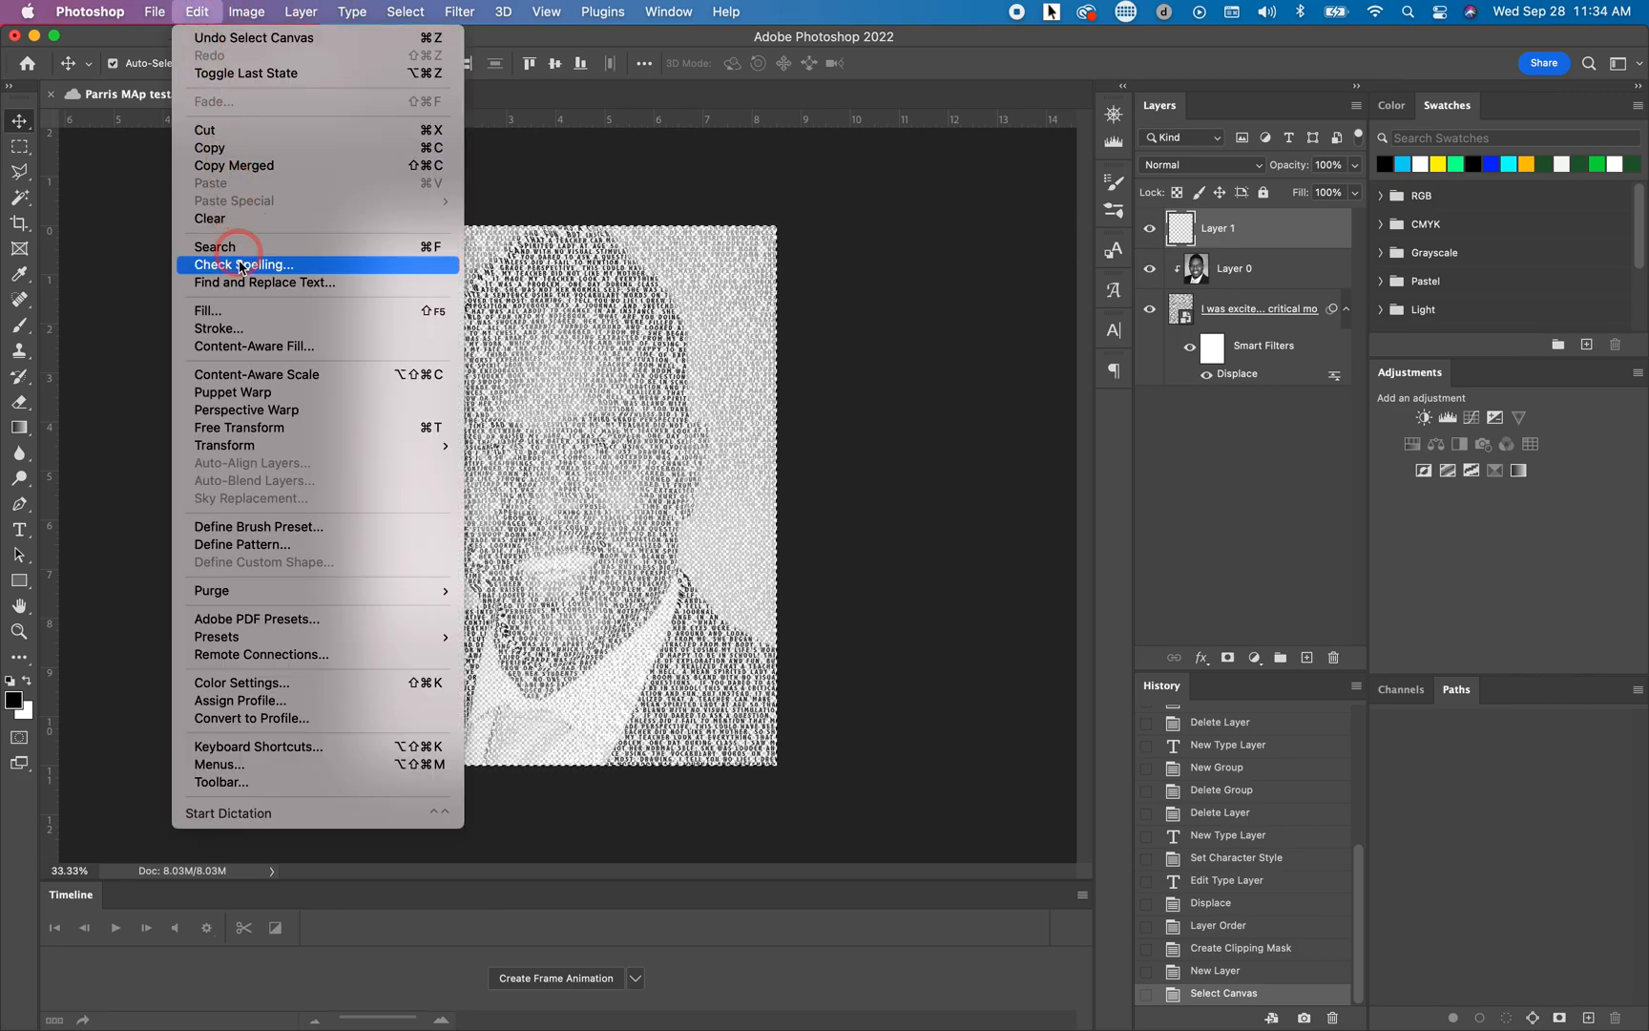
left_click(238, 312)
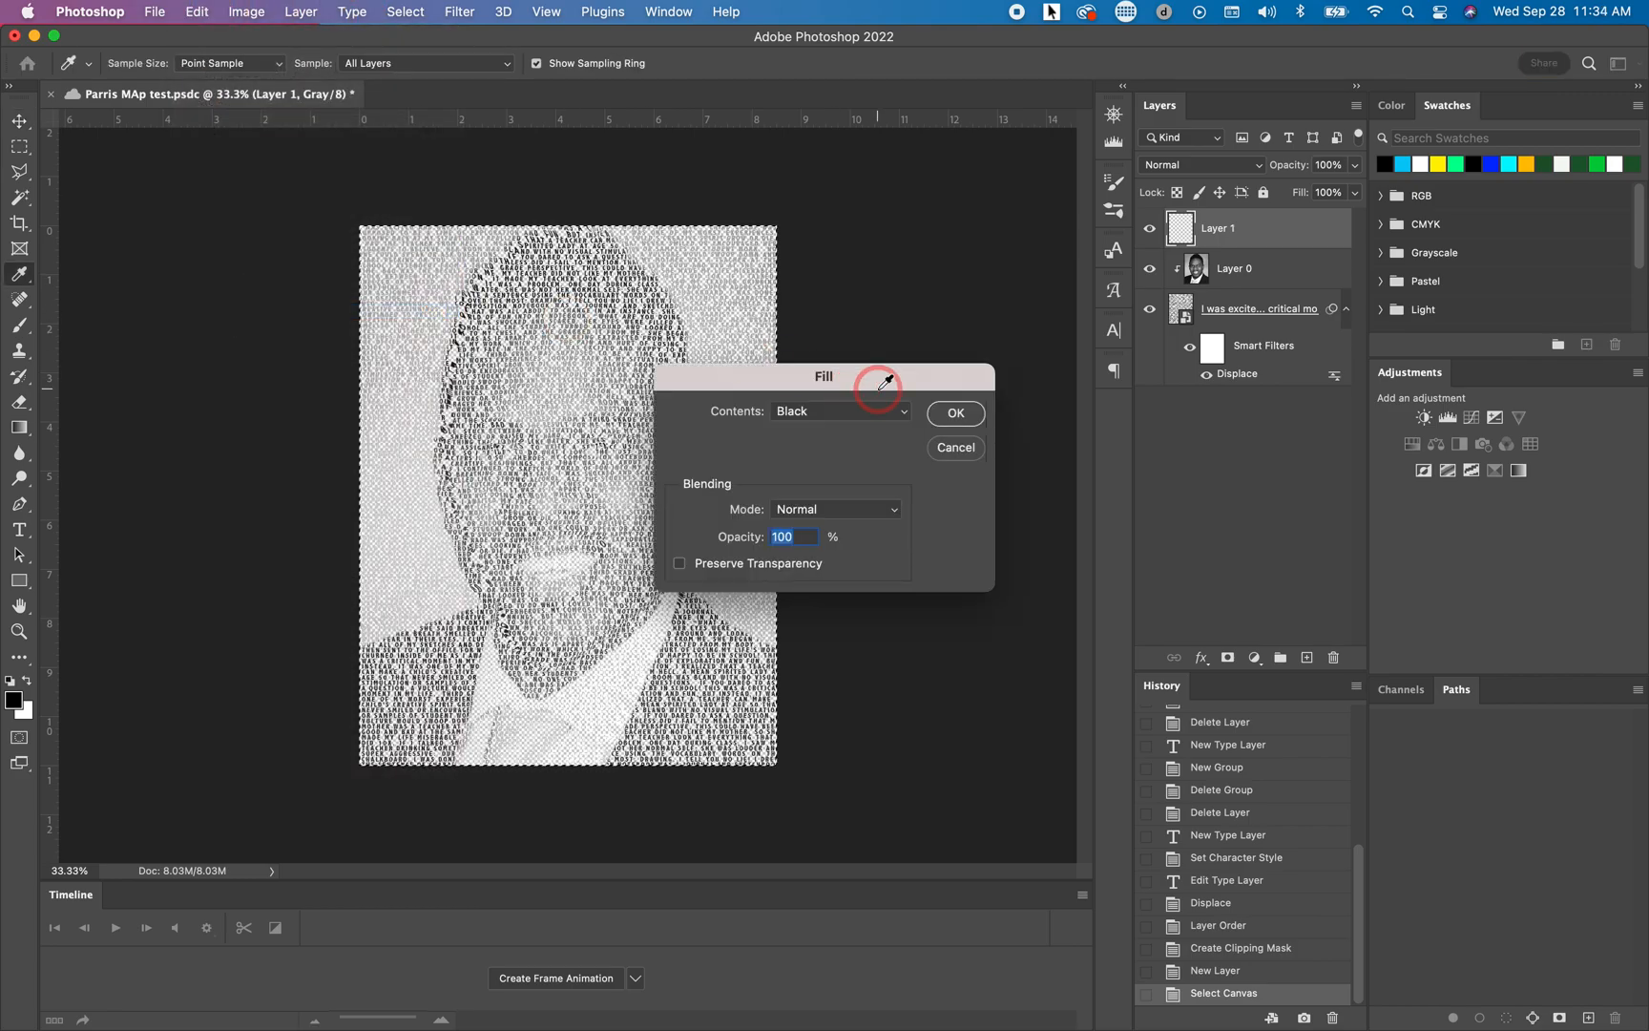
left_click(955, 415)
key("v")
left_click(1264, 227)
left_click_drag(1264, 228, 1260, 369)
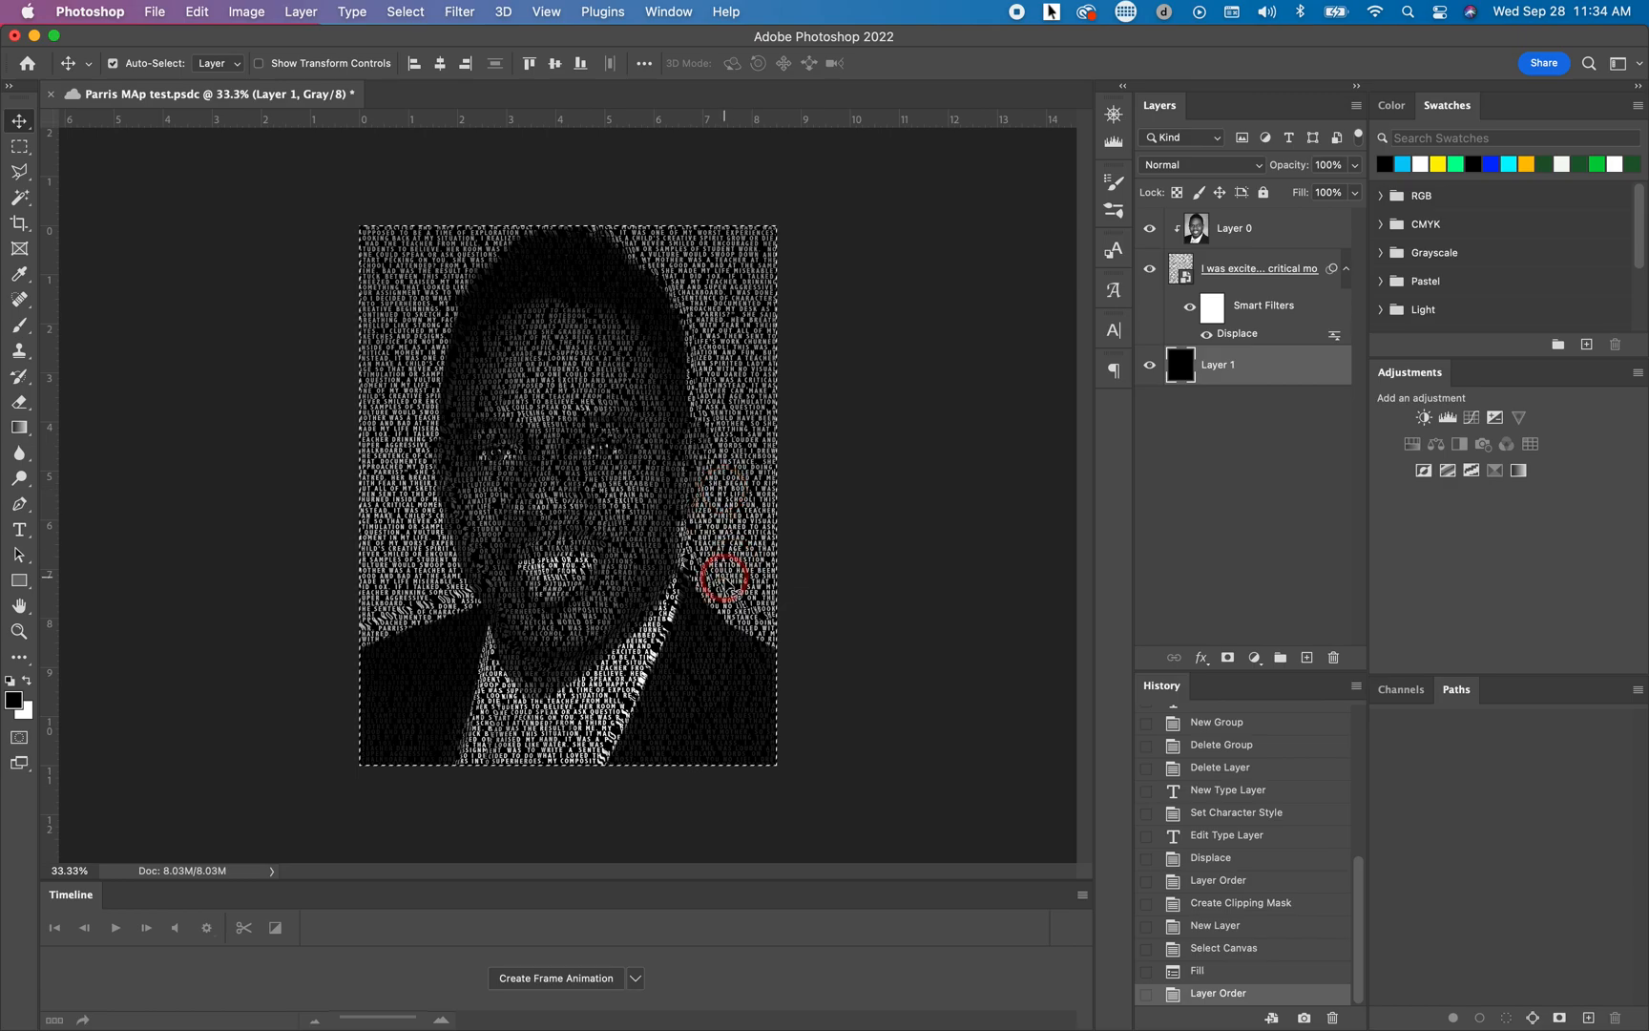
Place the steel texture image from the Desktop as an embedded layer and move it between the portrait photo and the story text layer
left_click_drag(1409, 44, 1271, 43)
left_click_drag(1608, 186, 380, 330)
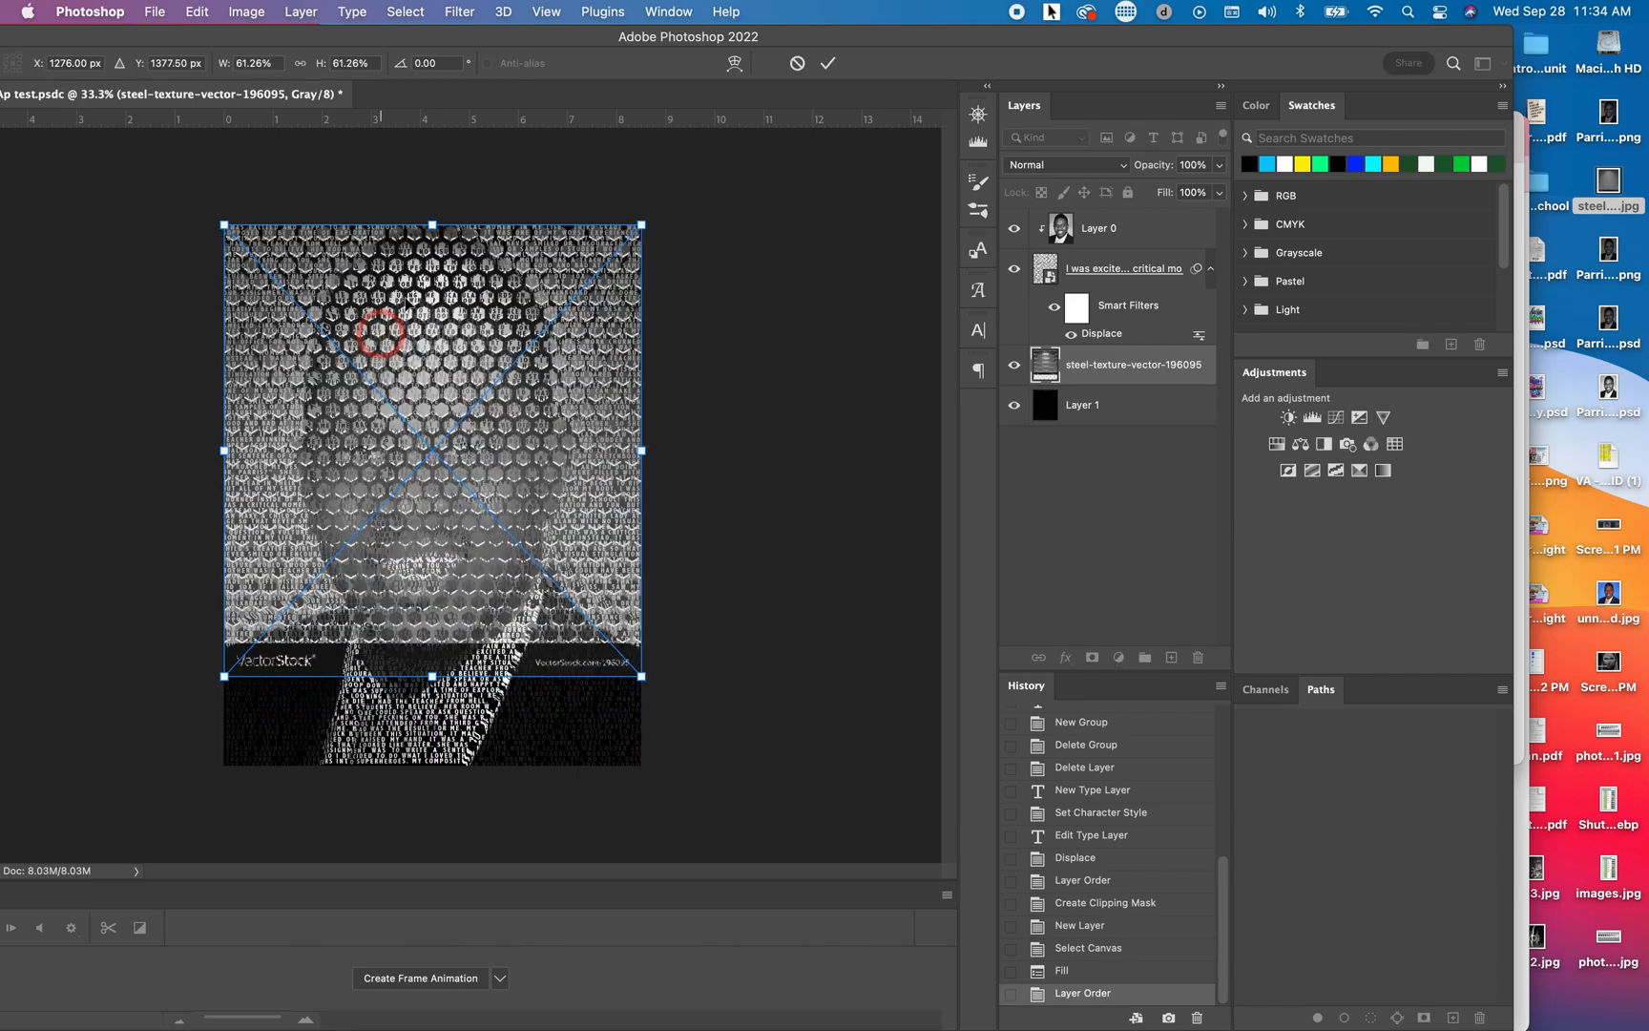
left_click_drag(594, 38, 731, 38)
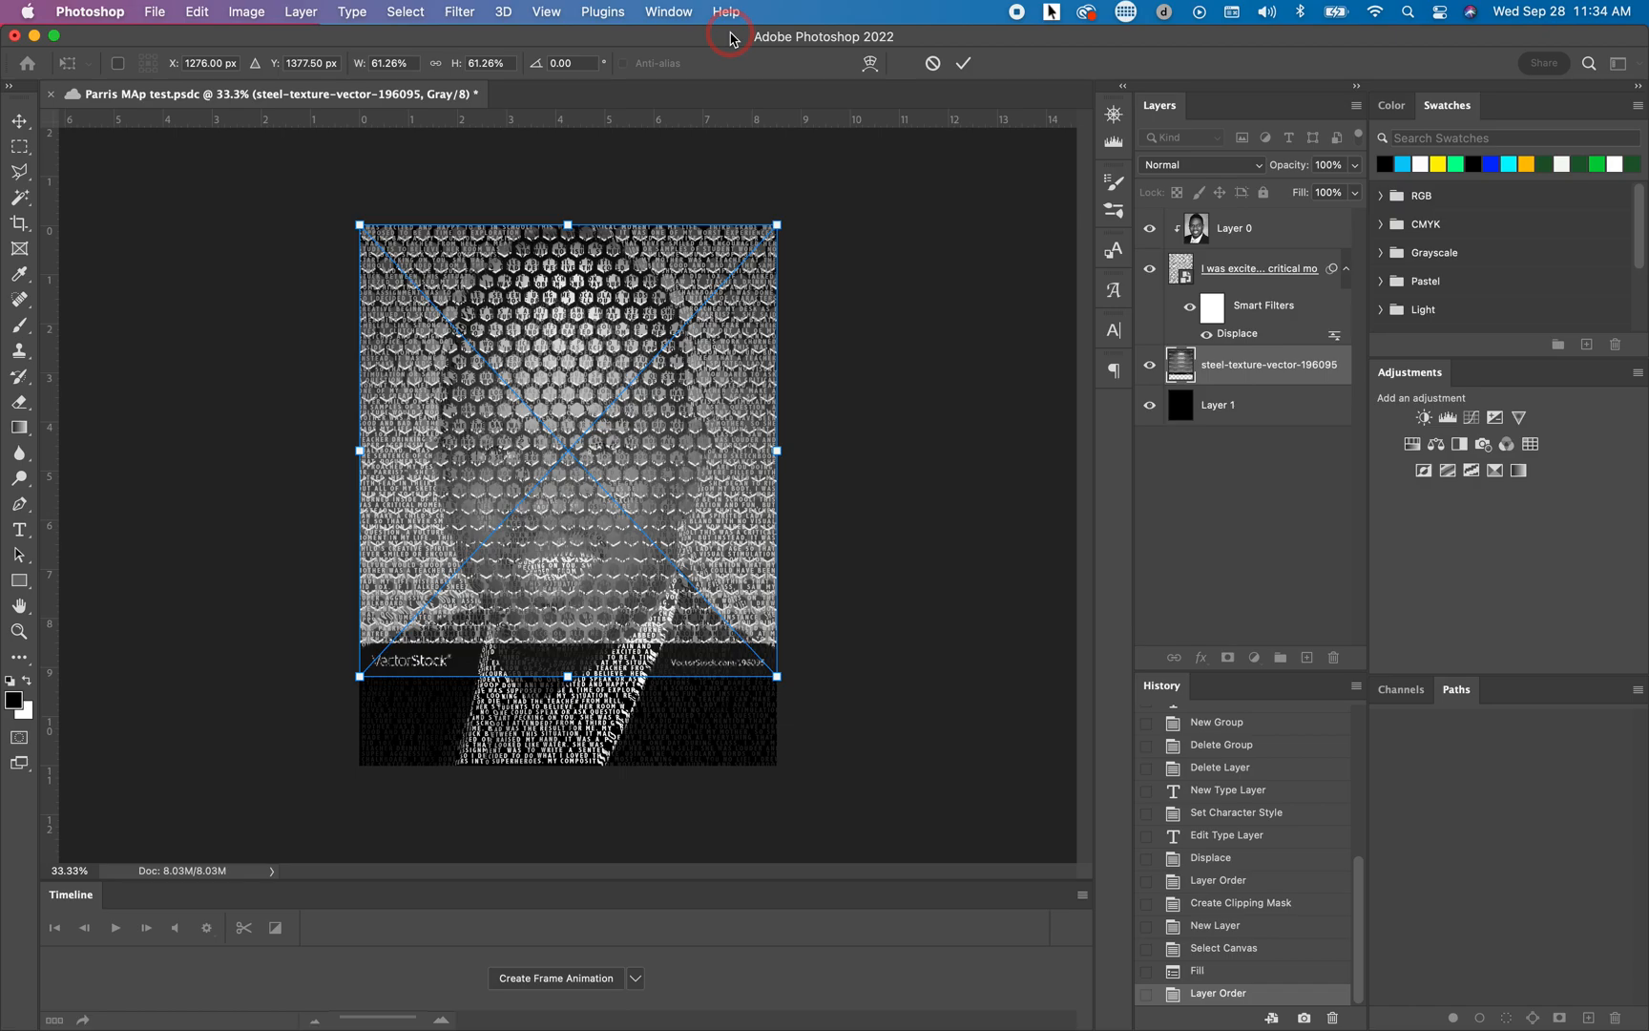
key("Return")
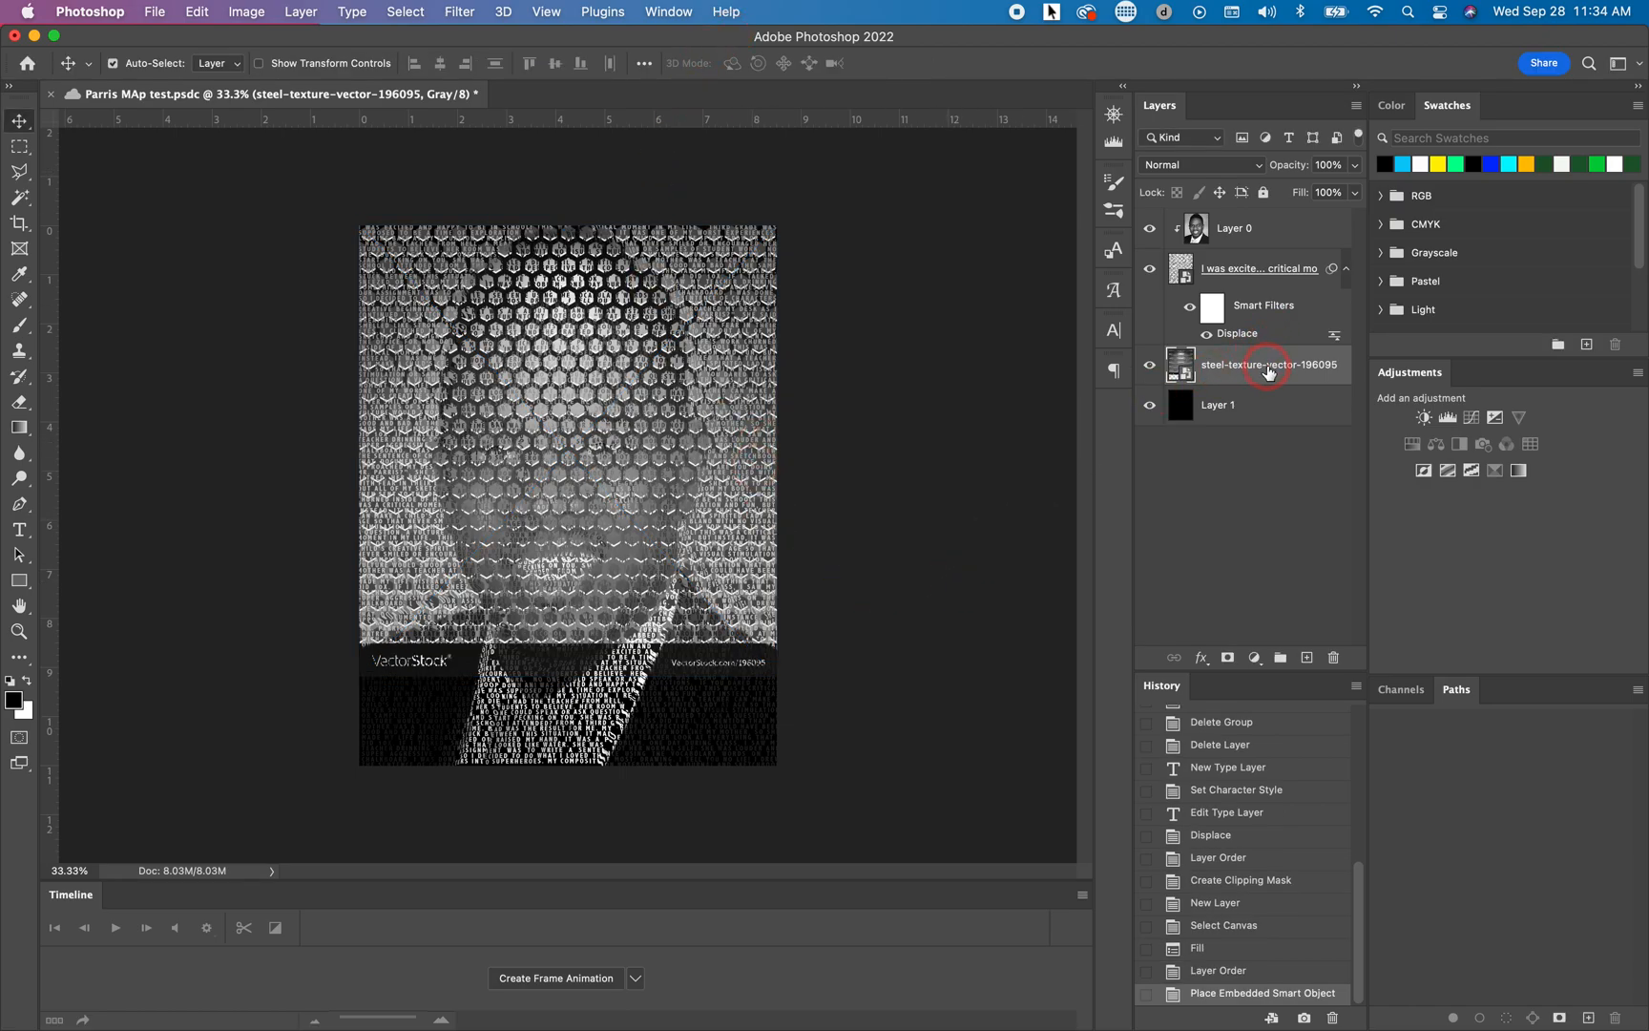
left_click_drag(1279, 365, 1275, 268)
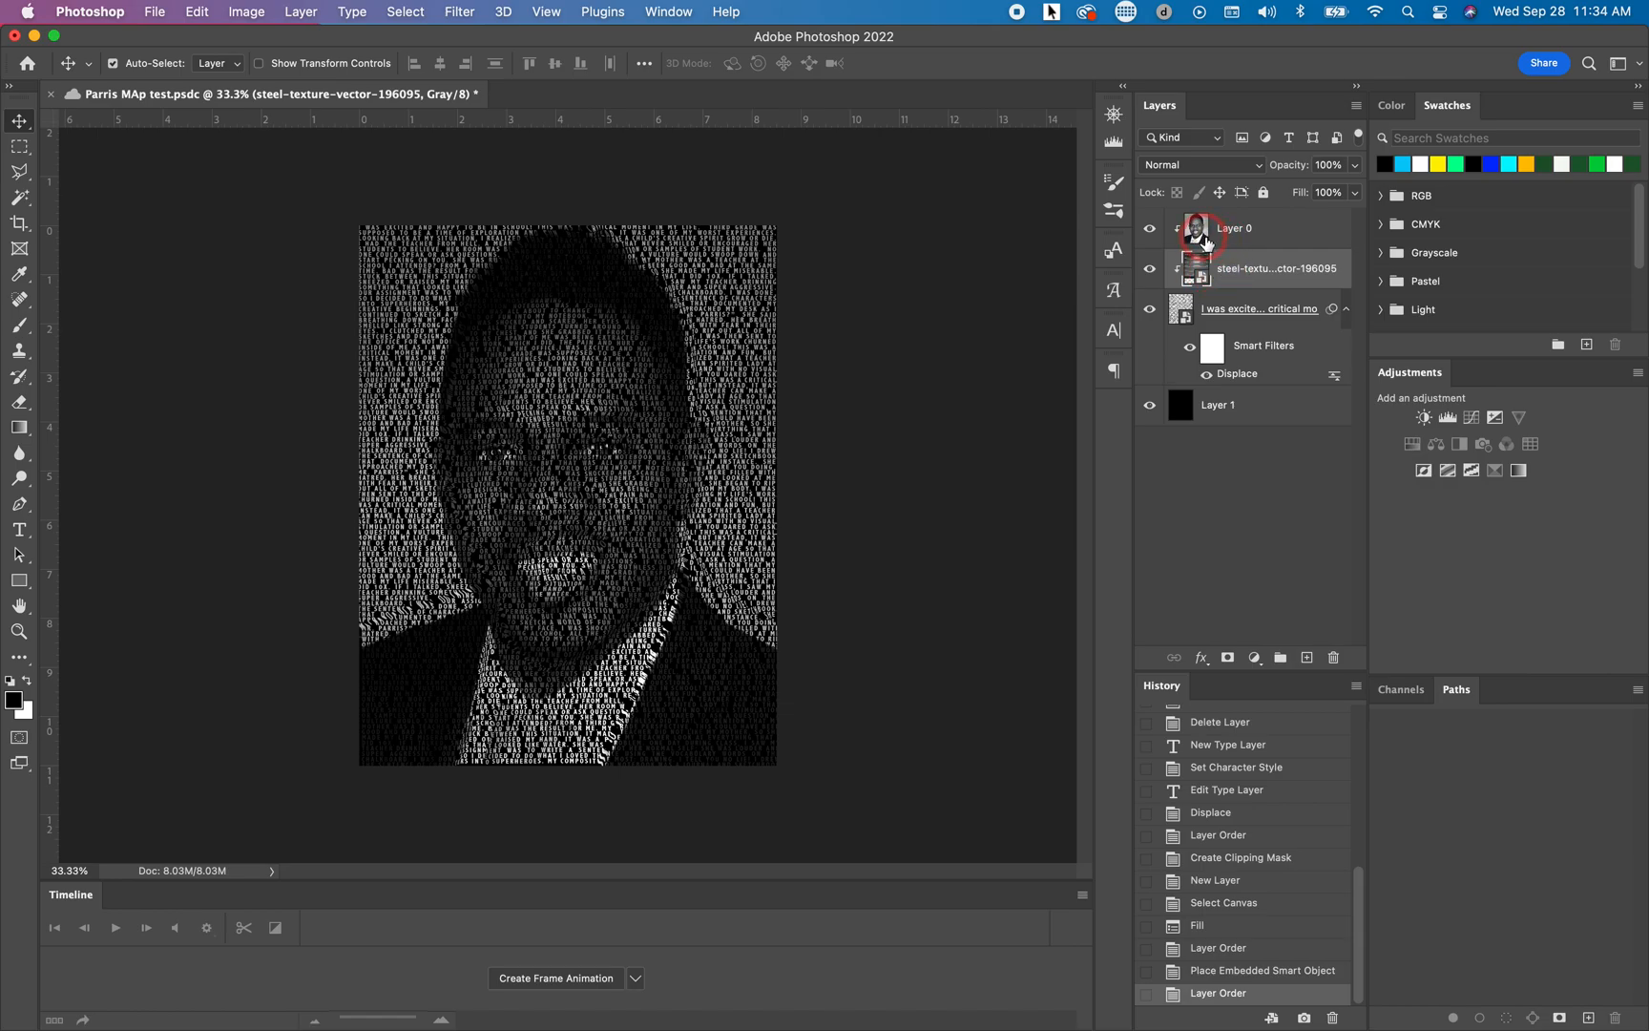
Erase parts of the portrait photo layer's upper-right background beside the head with a size 118 Eraser at 65% opacity and 30% flow
left_click(1285, 235)
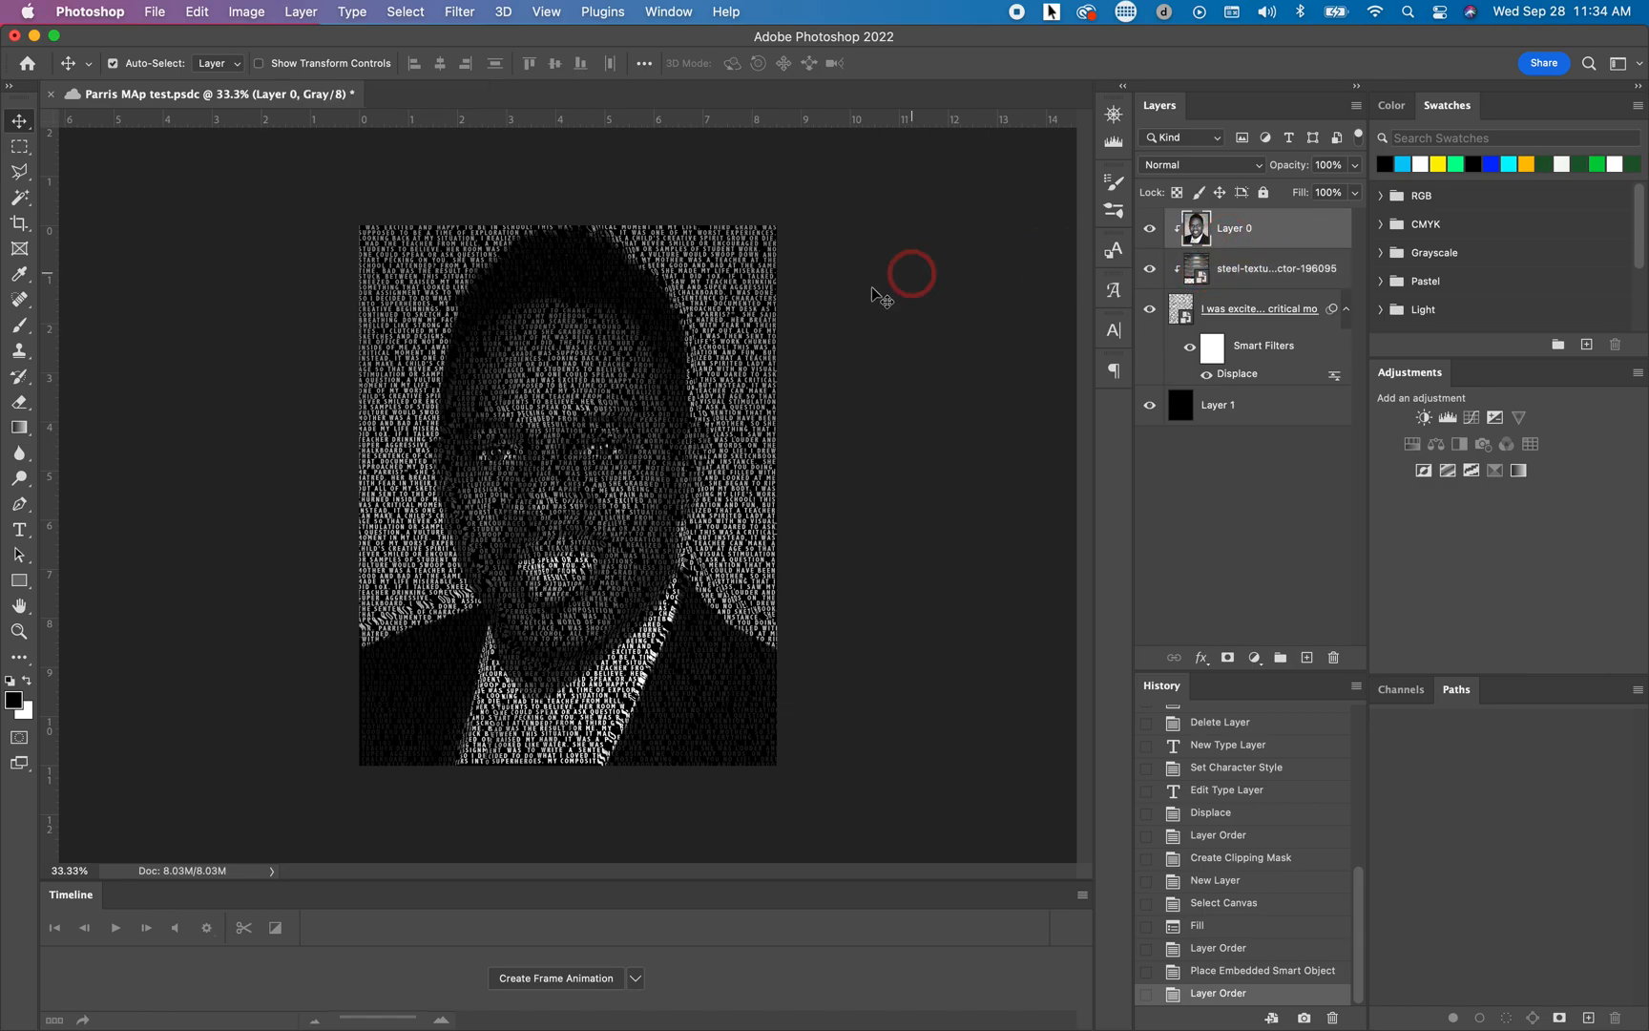
left_click(21, 406)
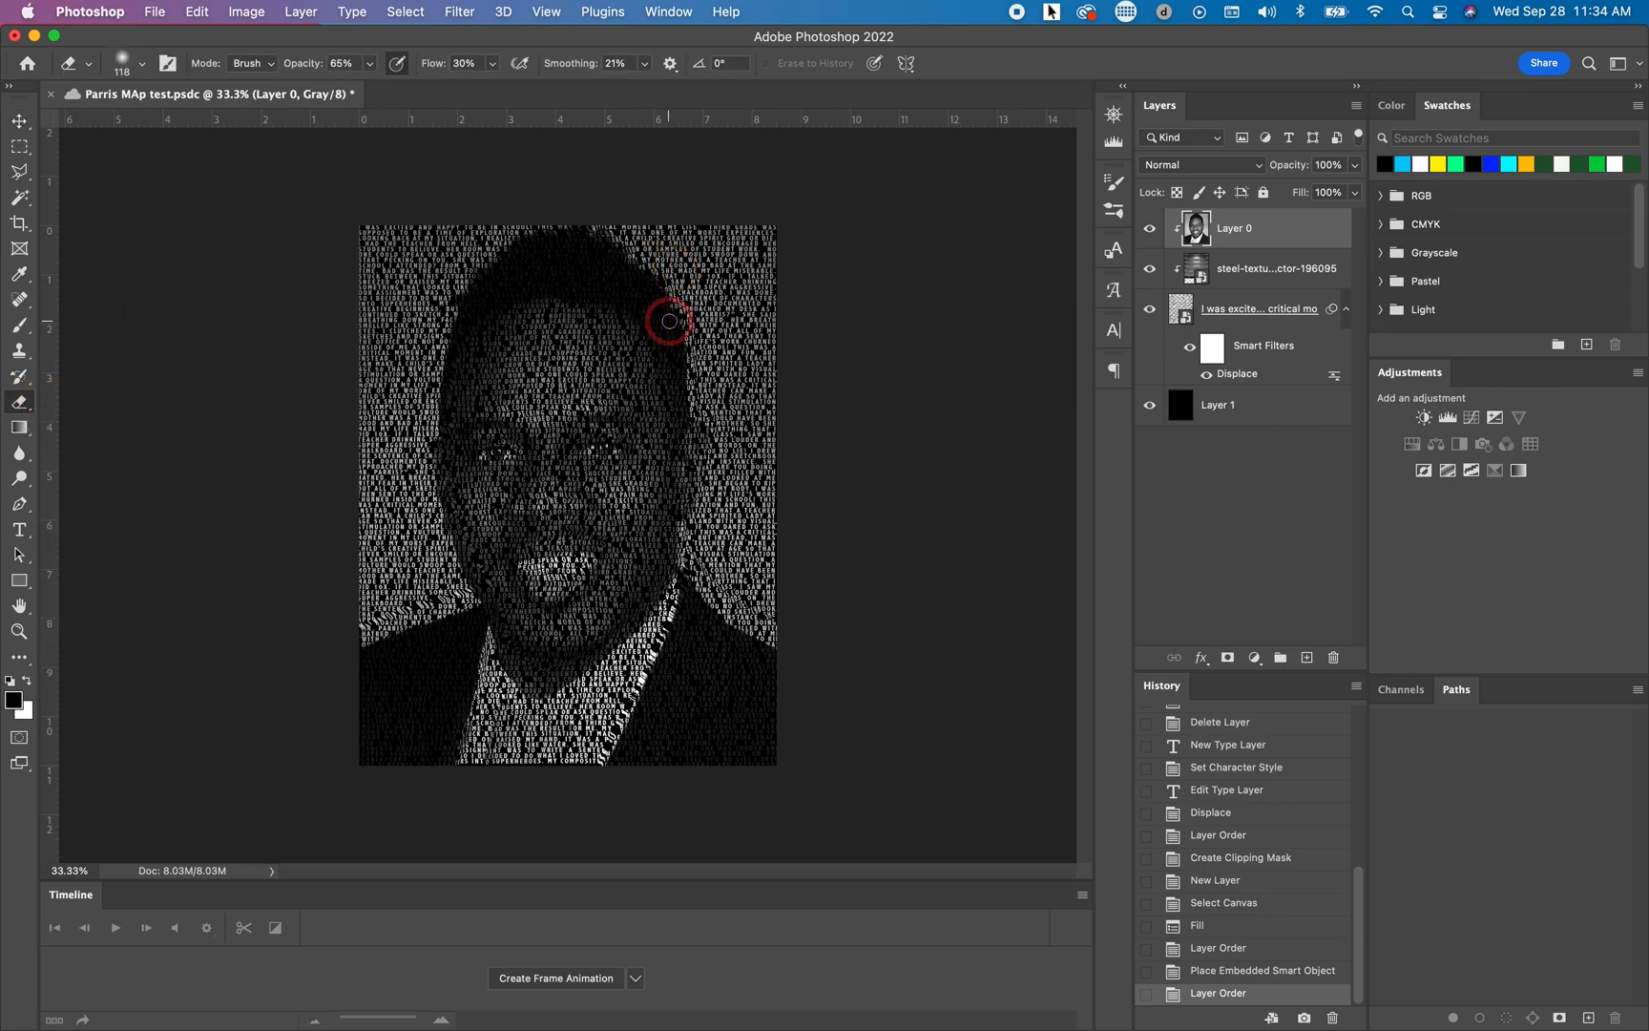
mouse_move(759, 261)
left_mouse_down()
mouse_move(668, 249)
mouse_move(757, 241)
mouse_move(646, 240)
mouse_move(791, 236)
mouse_move(707, 250)
mouse_move(612, 221)
mouse_move(704, 276)
mouse_move(673, 268)
mouse_move(620, 231)
mouse_move(704, 278)
mouse_move(717, 268)
mouse_move(649, 269)
mouse_move(611, 225)
mouse_move(709, 297)
mouse_move(689, 284)
mouse_move(693, 300)
mouse_move(732, 307)
mouse_move(713, 289)
mouse_move(760, 303)
mouse_move(781, 247)
mouse_move(737, 303)
mouse_move(758, 308)
mouse_move(718, 283)
mouse_move(769, 295)
mouse_move(714, 311)
left_mouse_up()
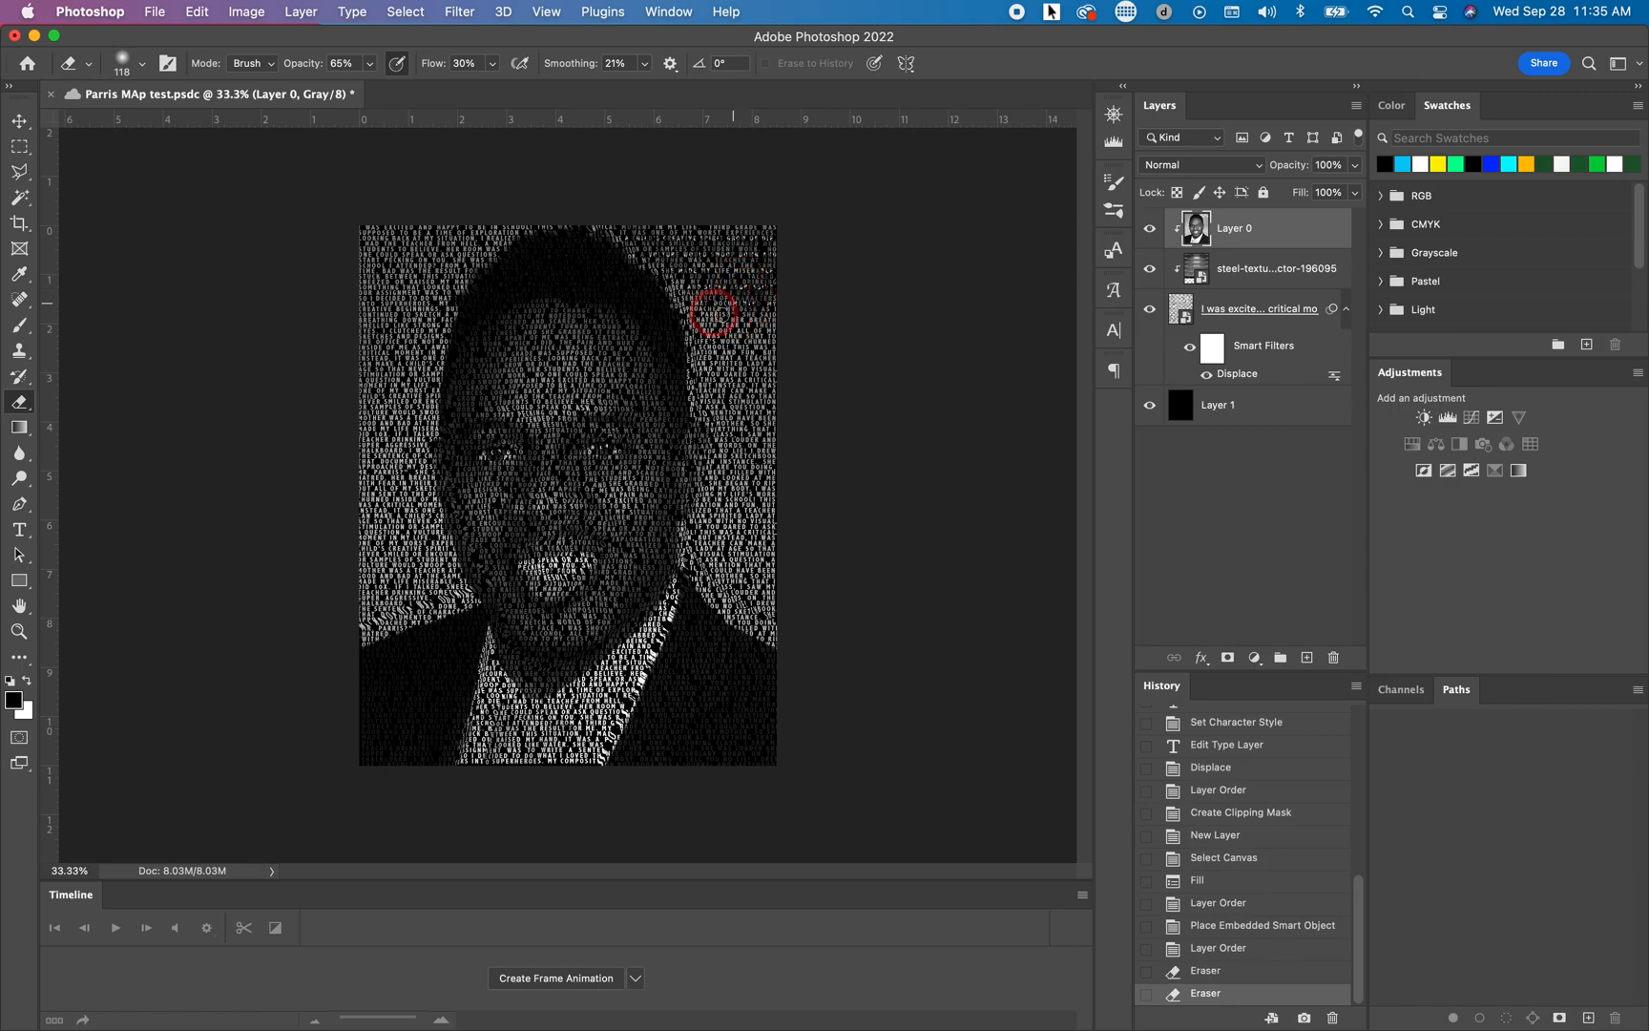
mouse_move(695, 302)
left_mouse_down()
mouse_move(613, 220)
mouse_move(763, 348)
mouse_move(751, 312)
mouse_move(771, 314)
mouse_move(751, 308)
mouse_move(720, 324)
left_mouse_up()
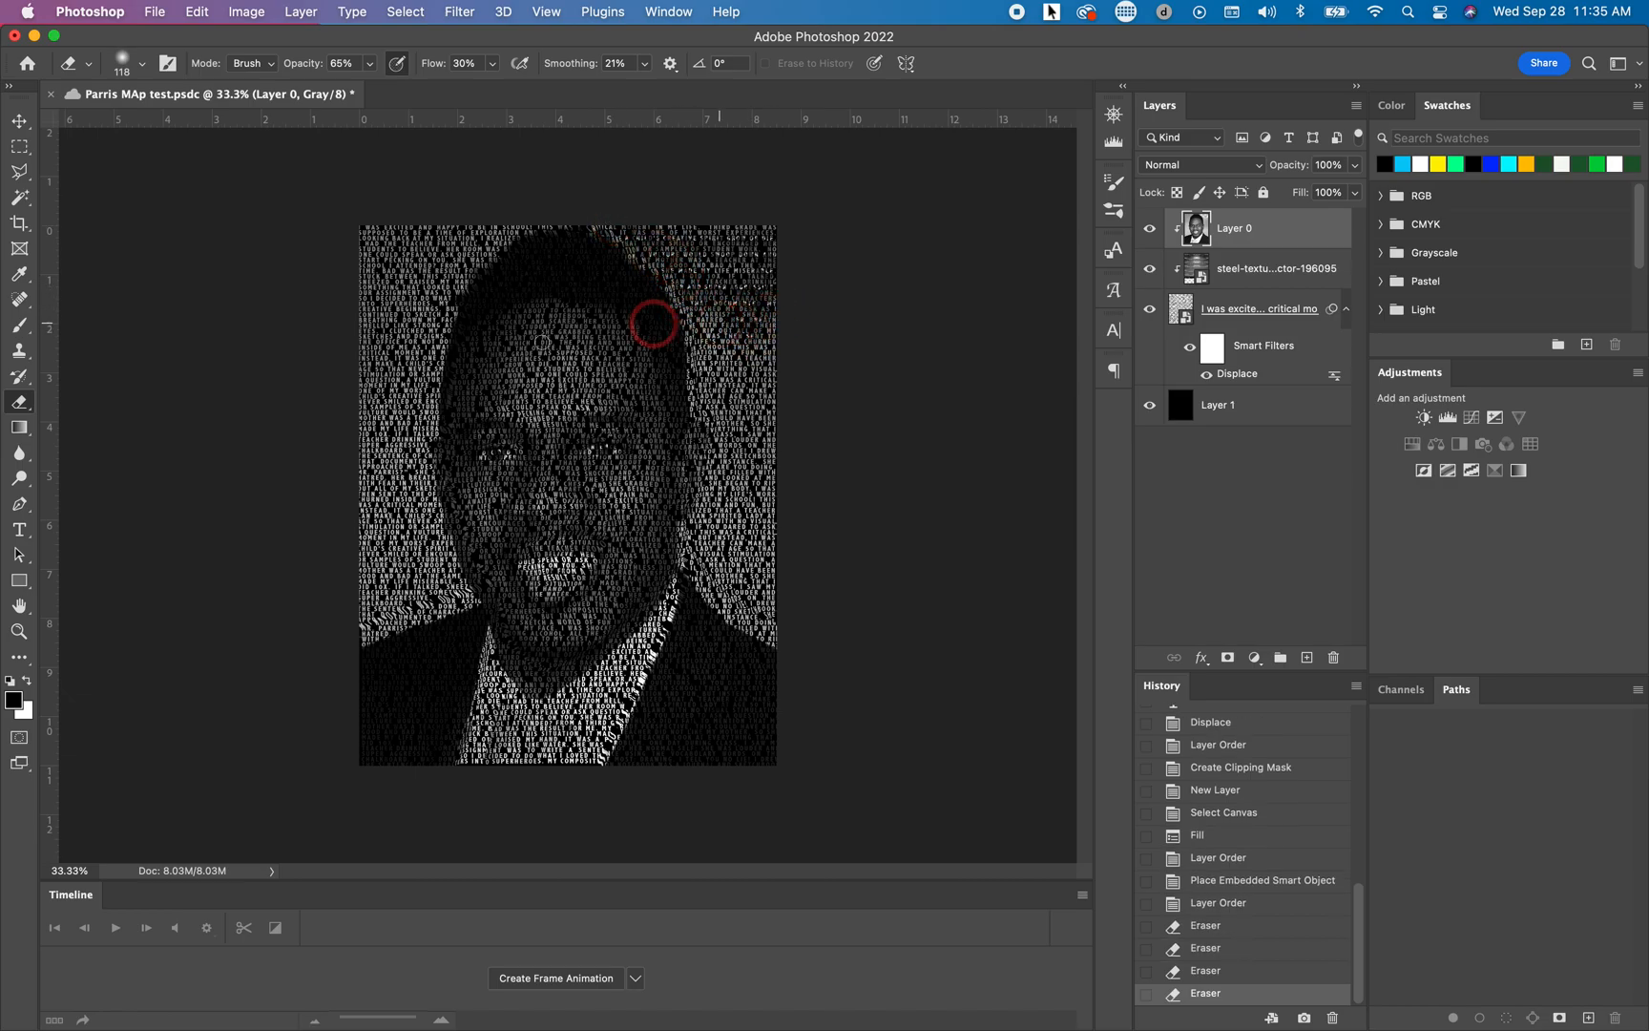
left_click(19, 631)
left_click(708, 287)
left_click(705, 281)
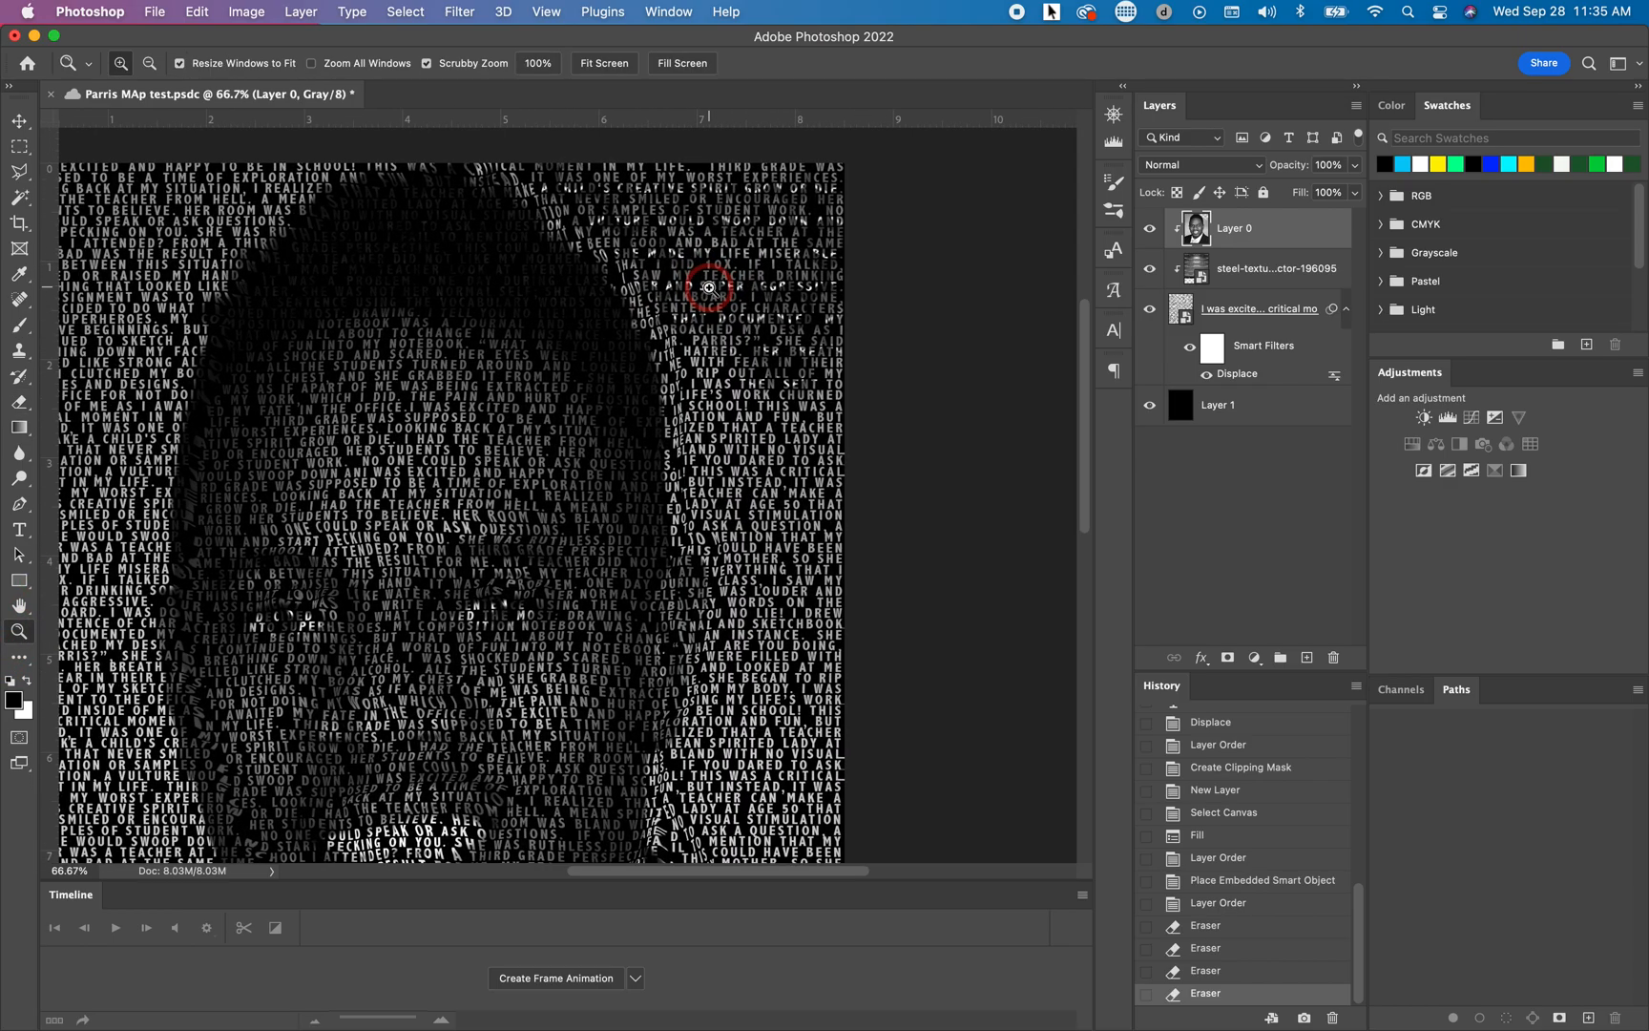
left_click(753, 331, "alt")
left_click(753, 331, "alt")
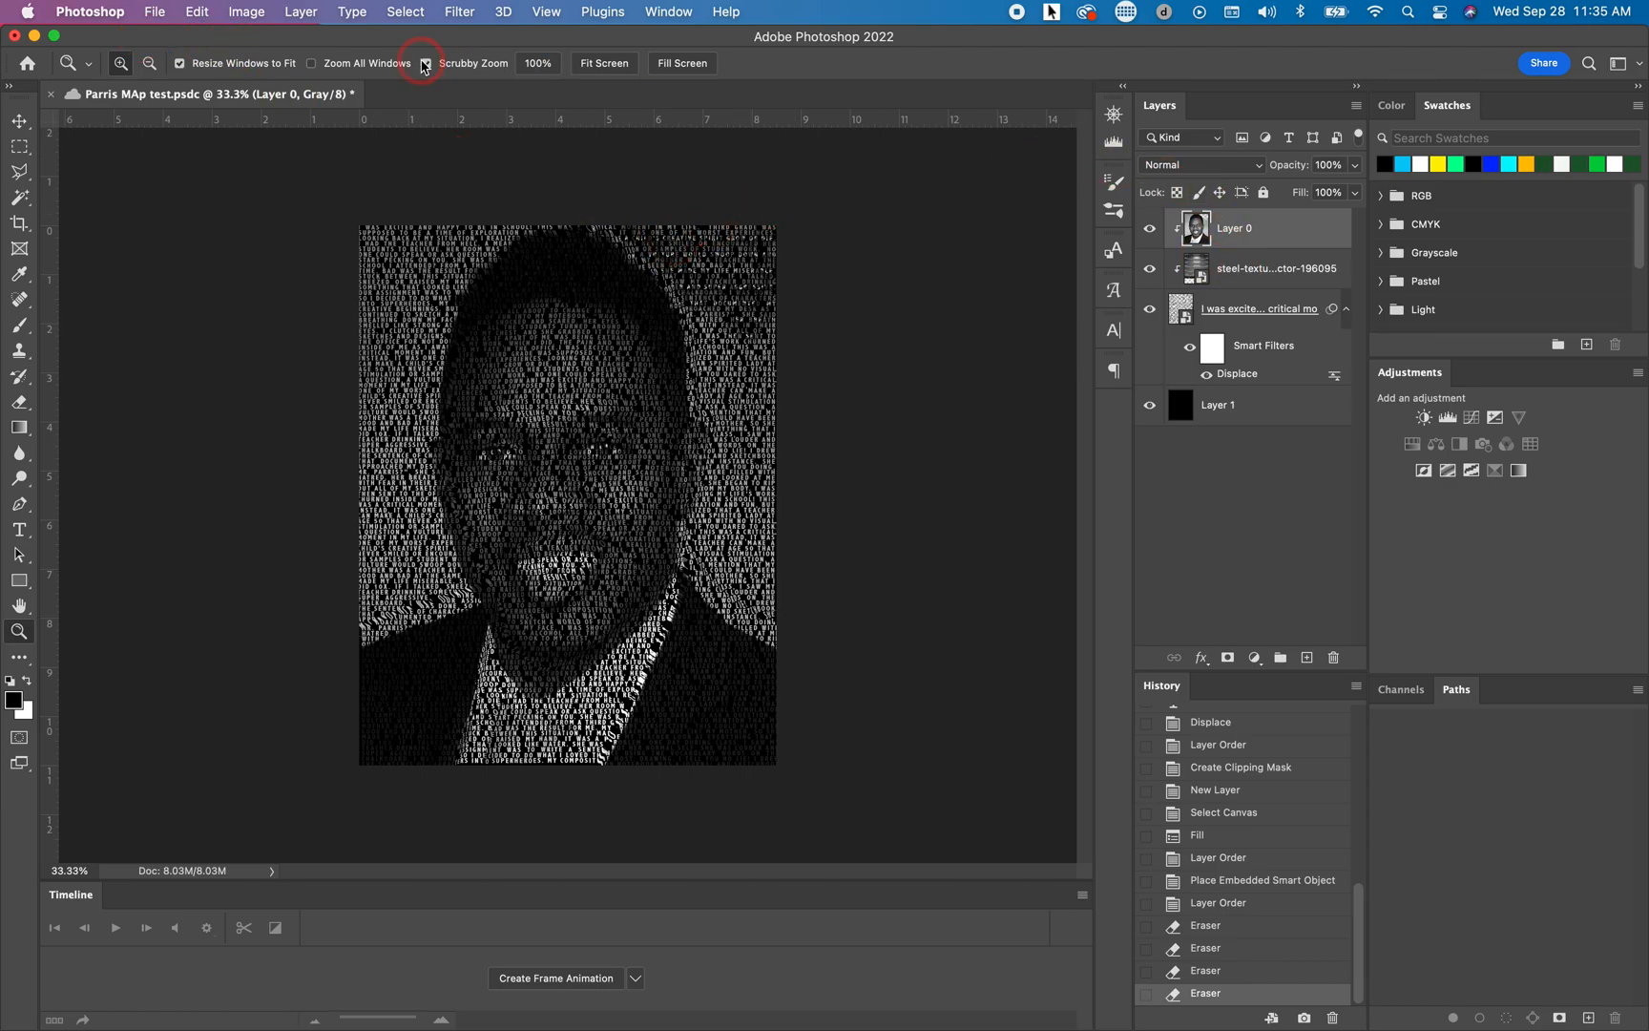
Try to save the document to the Desktop in Photoshop format as Parris MAp Final.psd
left_click(158, 12)
left_click(176, 227)
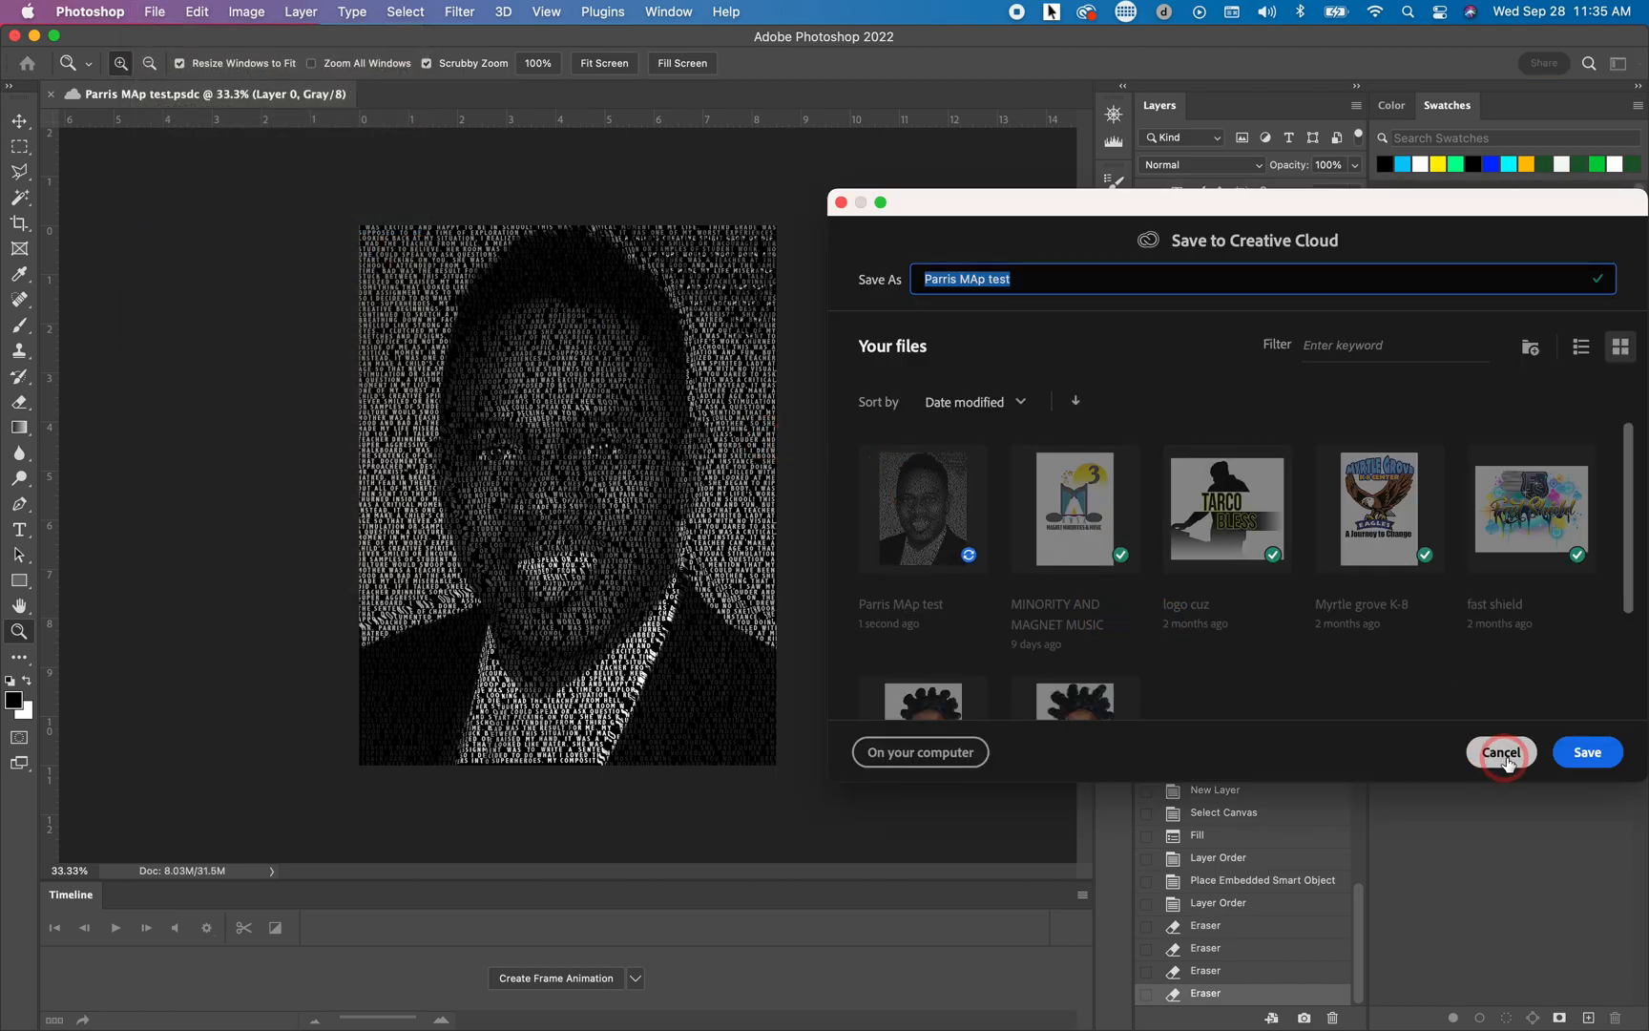
left_click(951, 751)
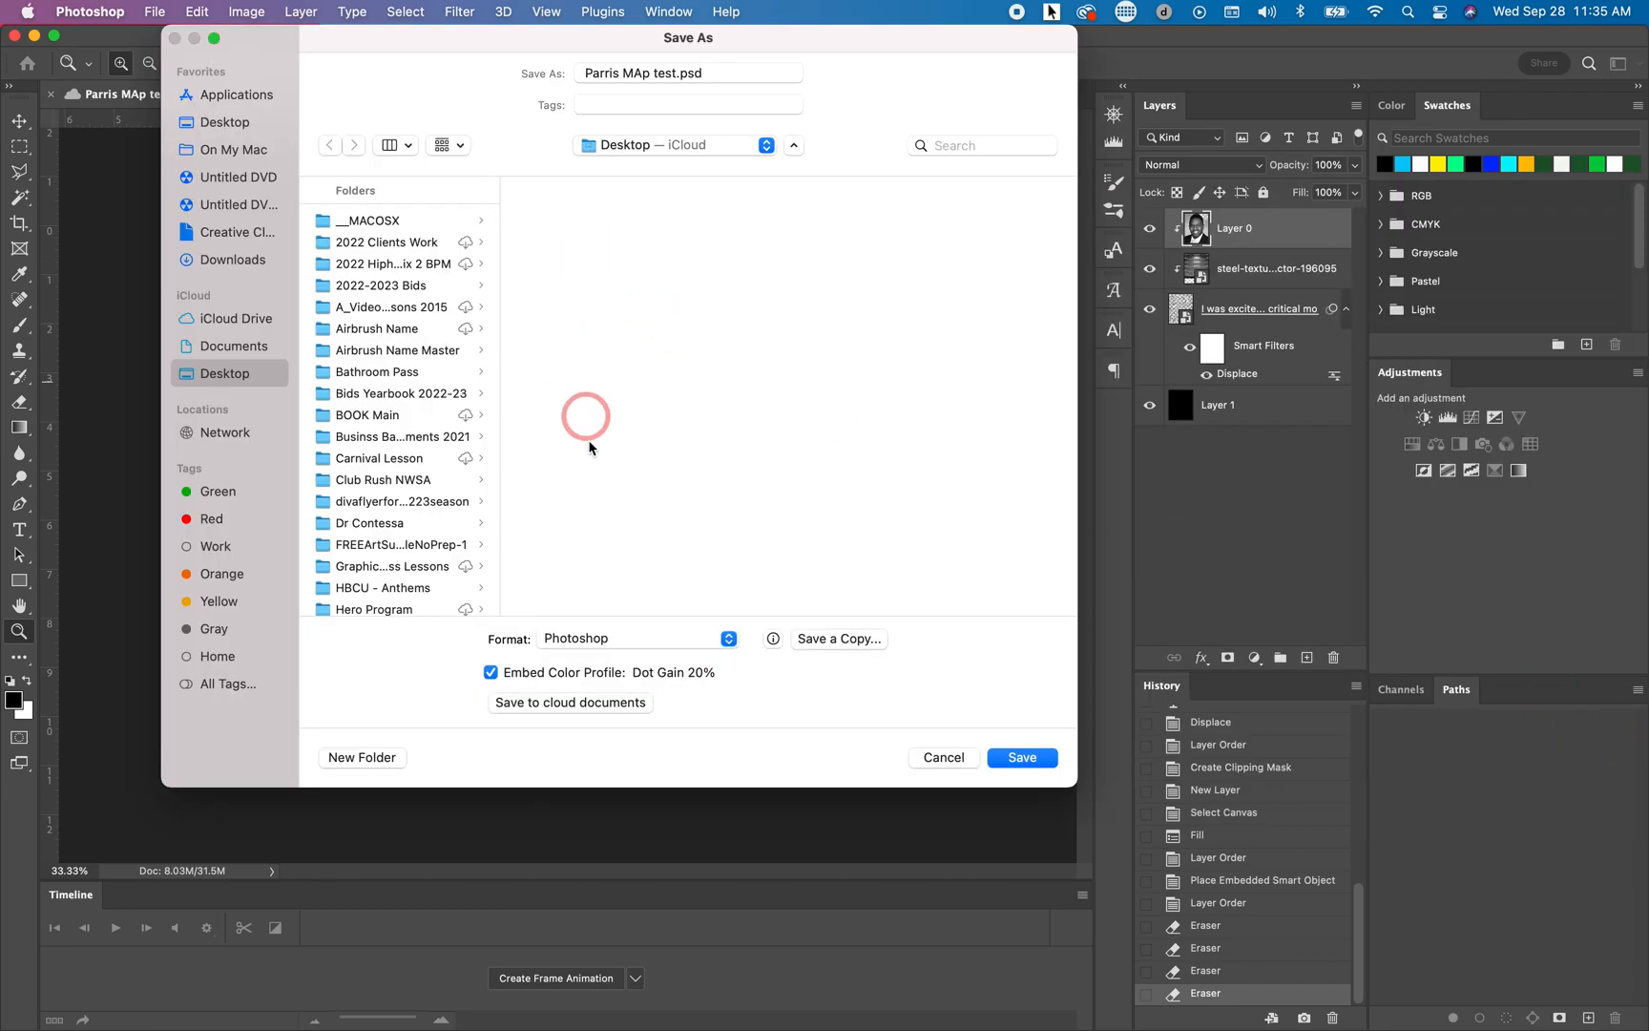
left_click(675, 74)
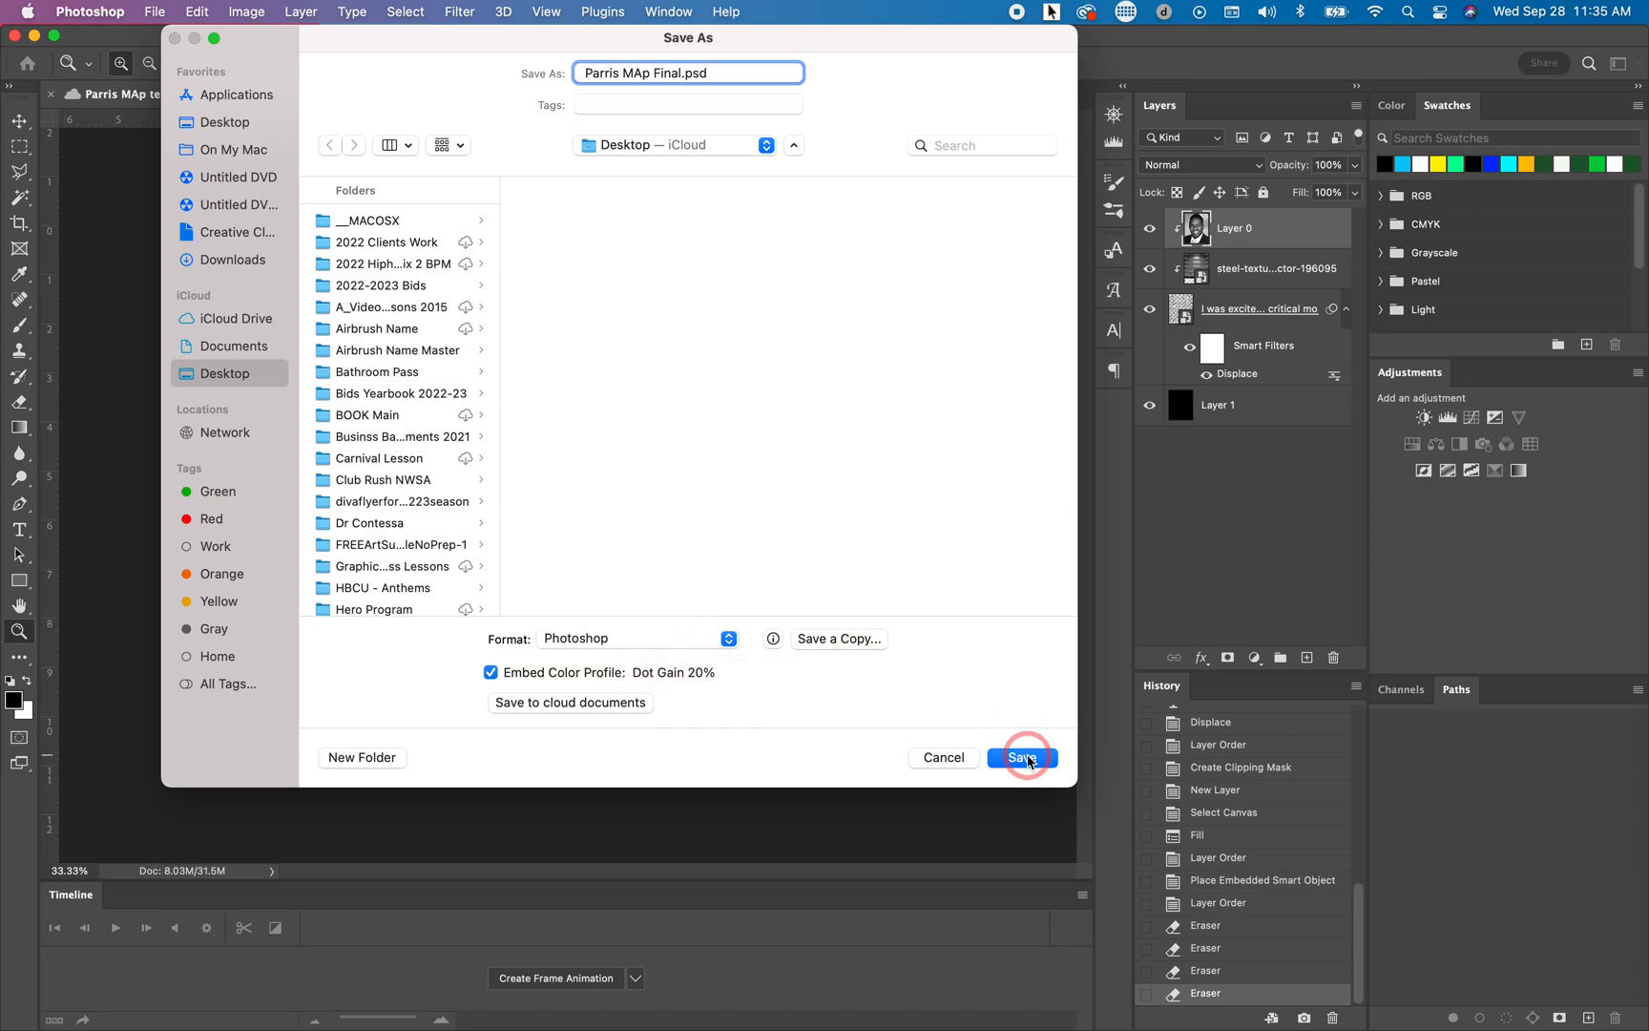
left_click(941, 756)
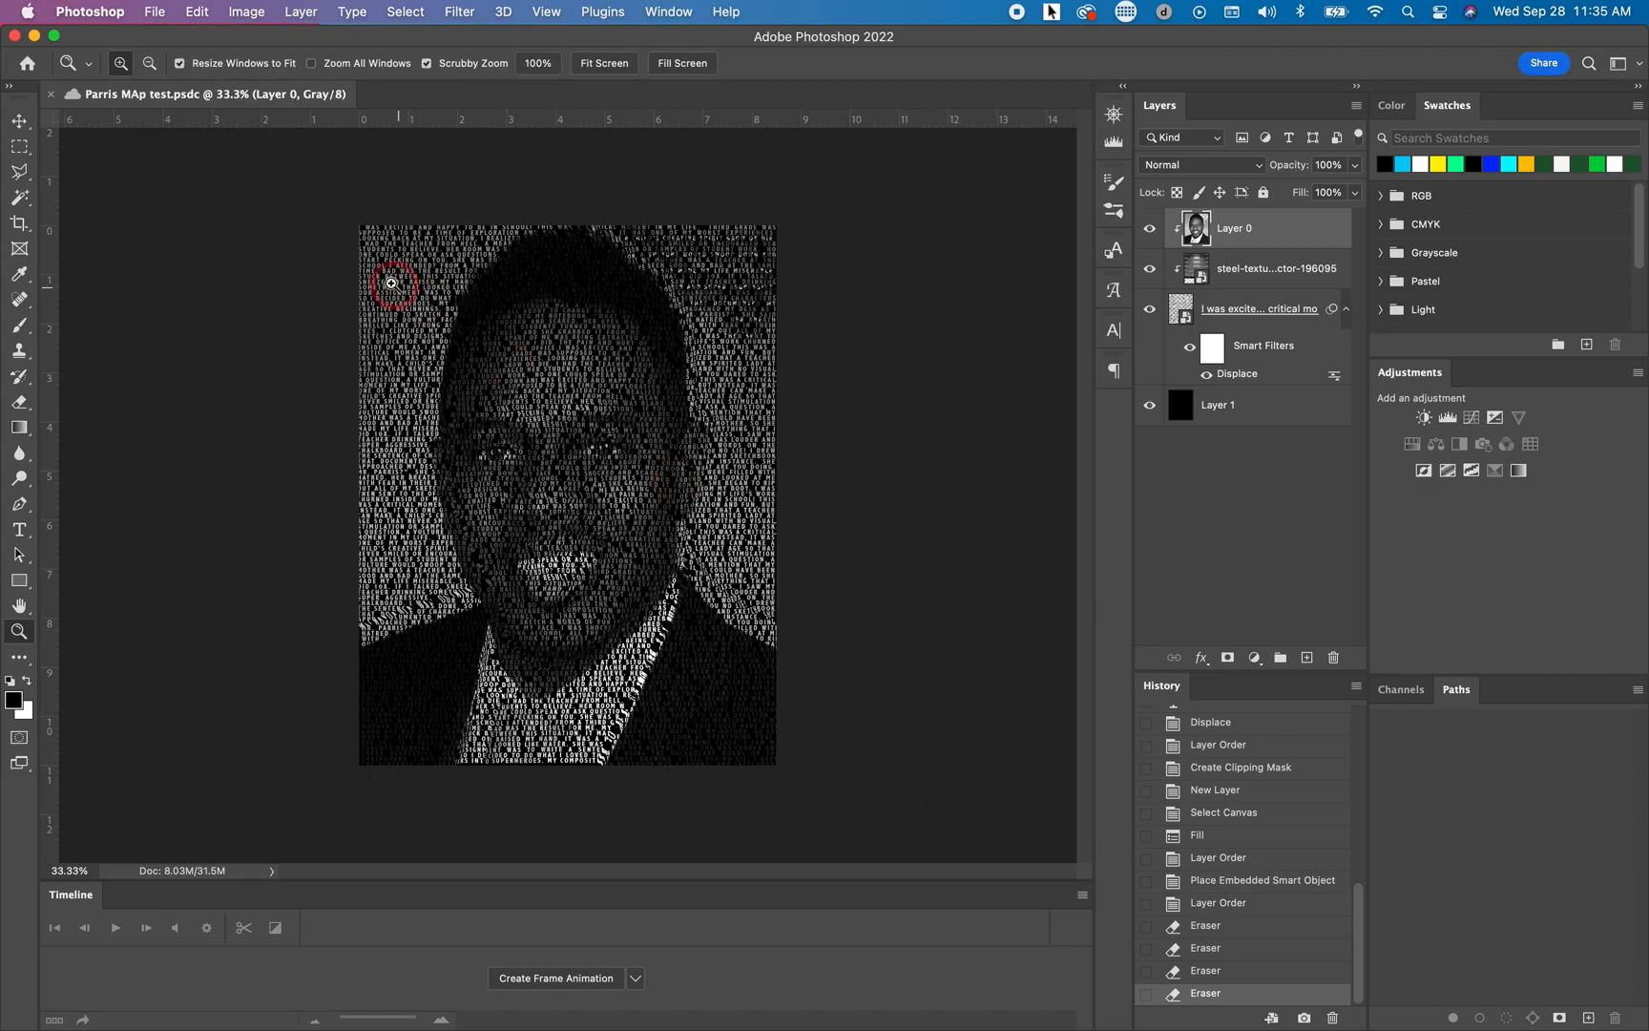
Try a quick PNG export to the Desktop, naming the file with the subject's name followed by Final
left_click(155, 16)
left_click(184, 293)
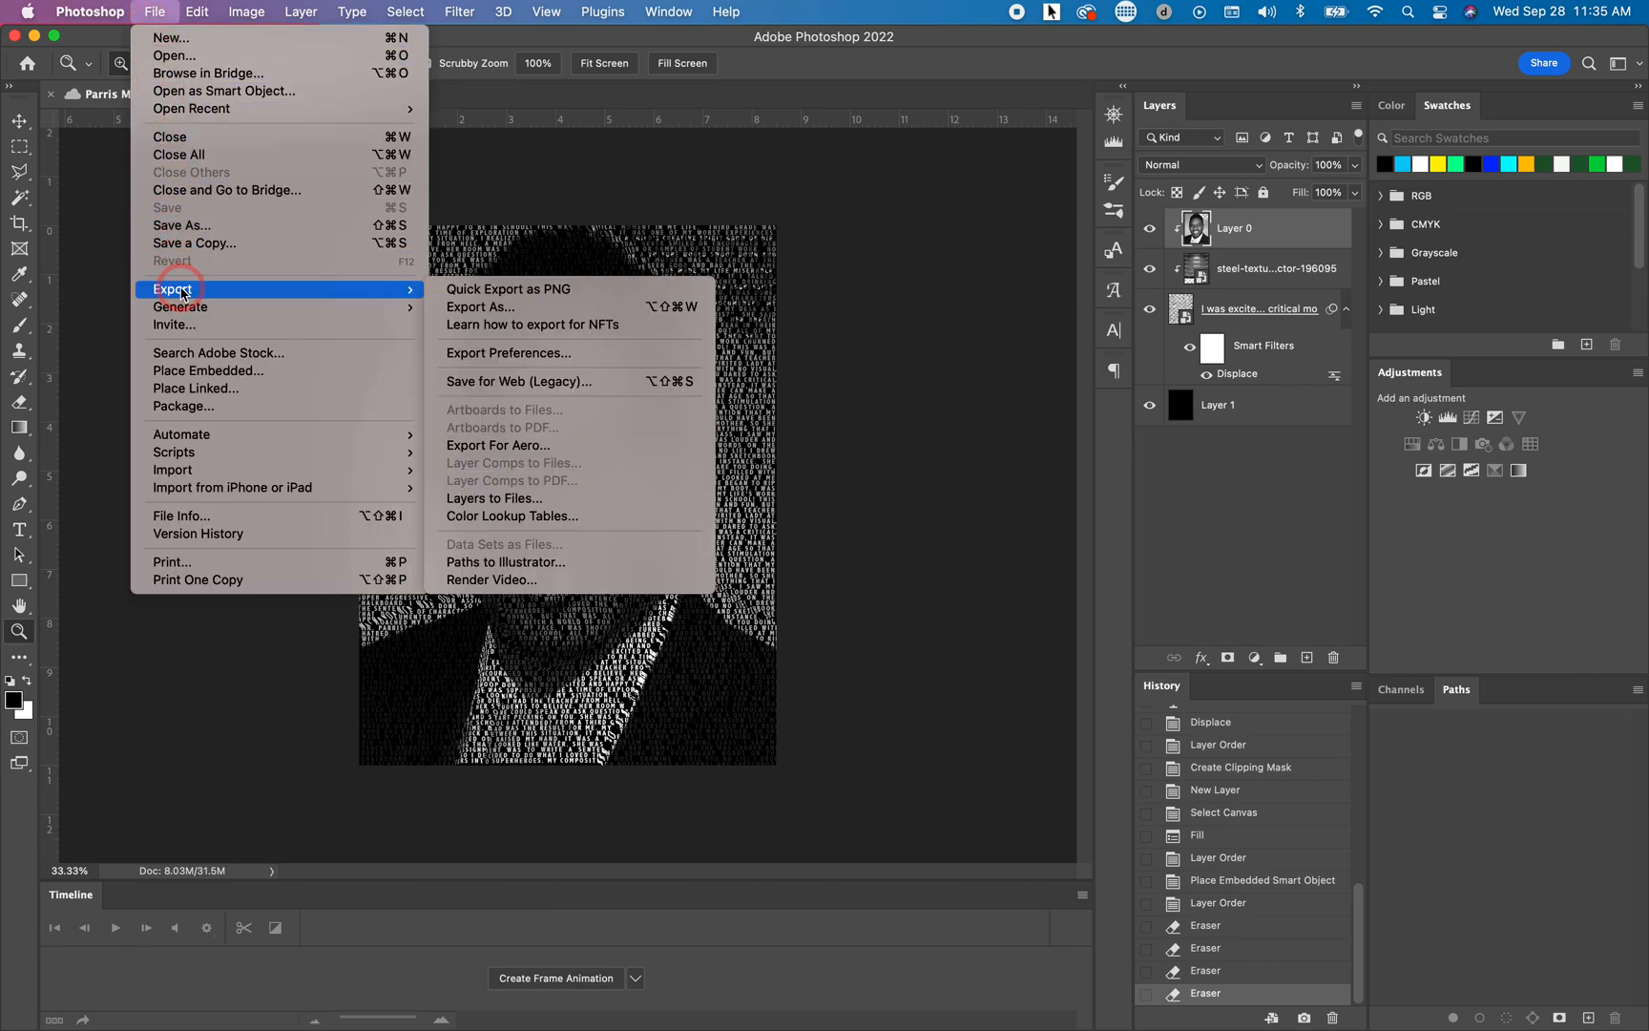
left_click(515, 288)
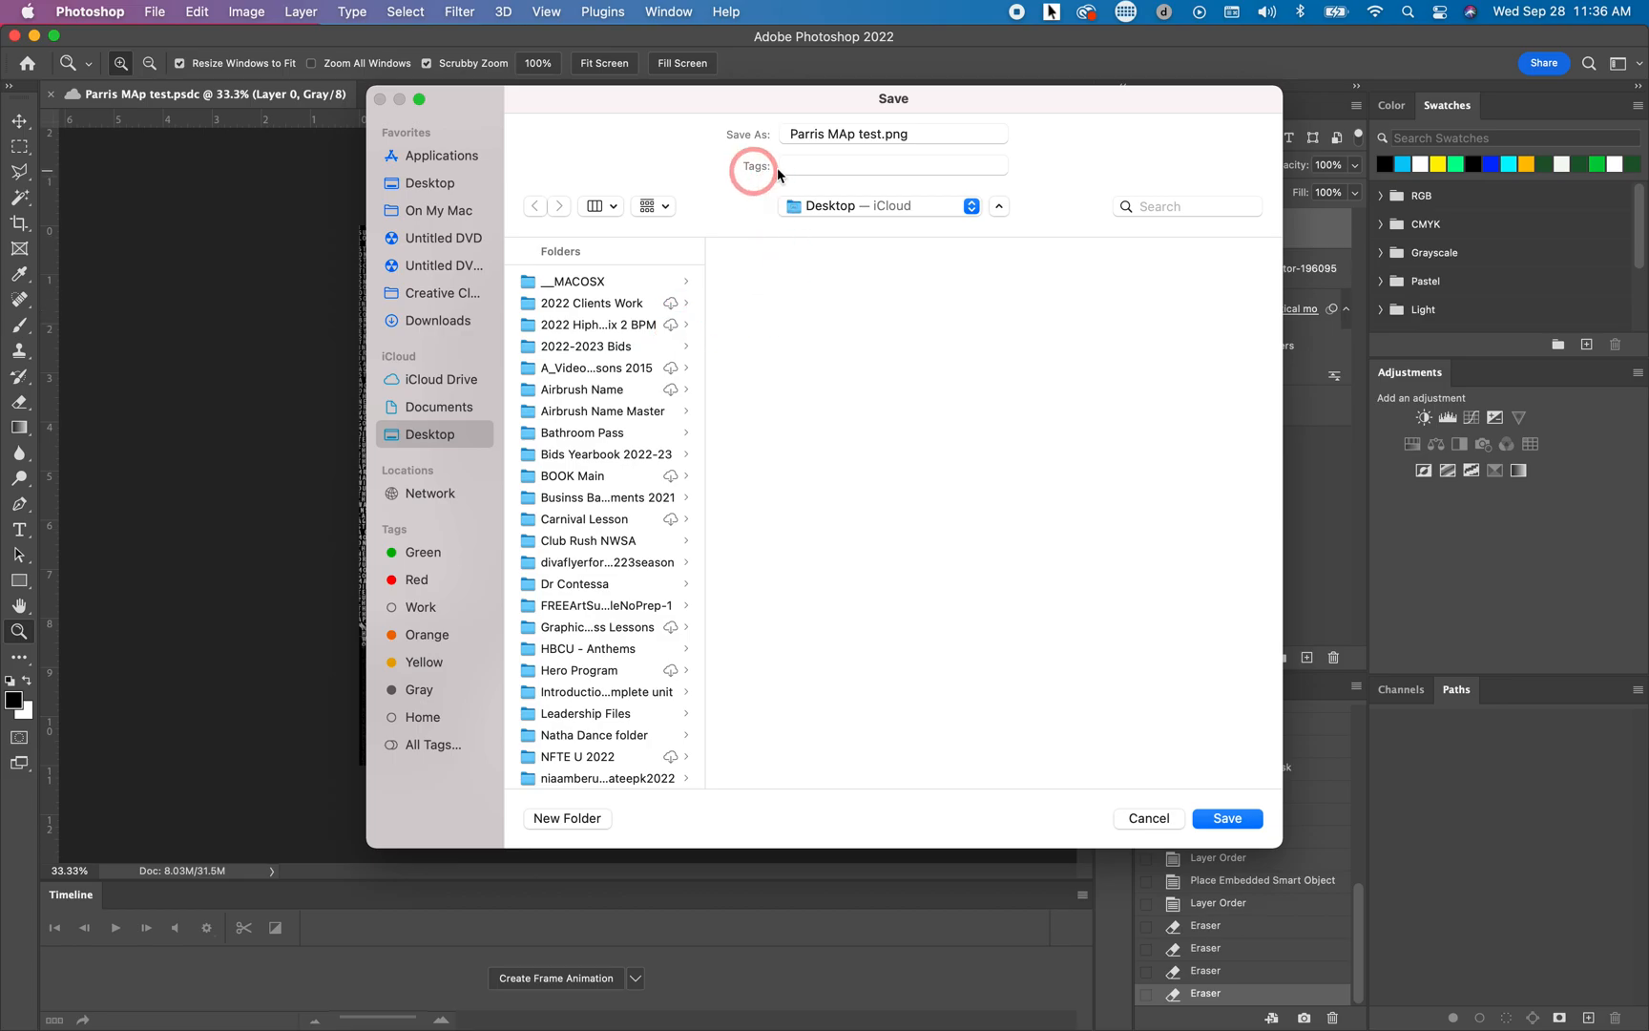
left_click(879, 135)
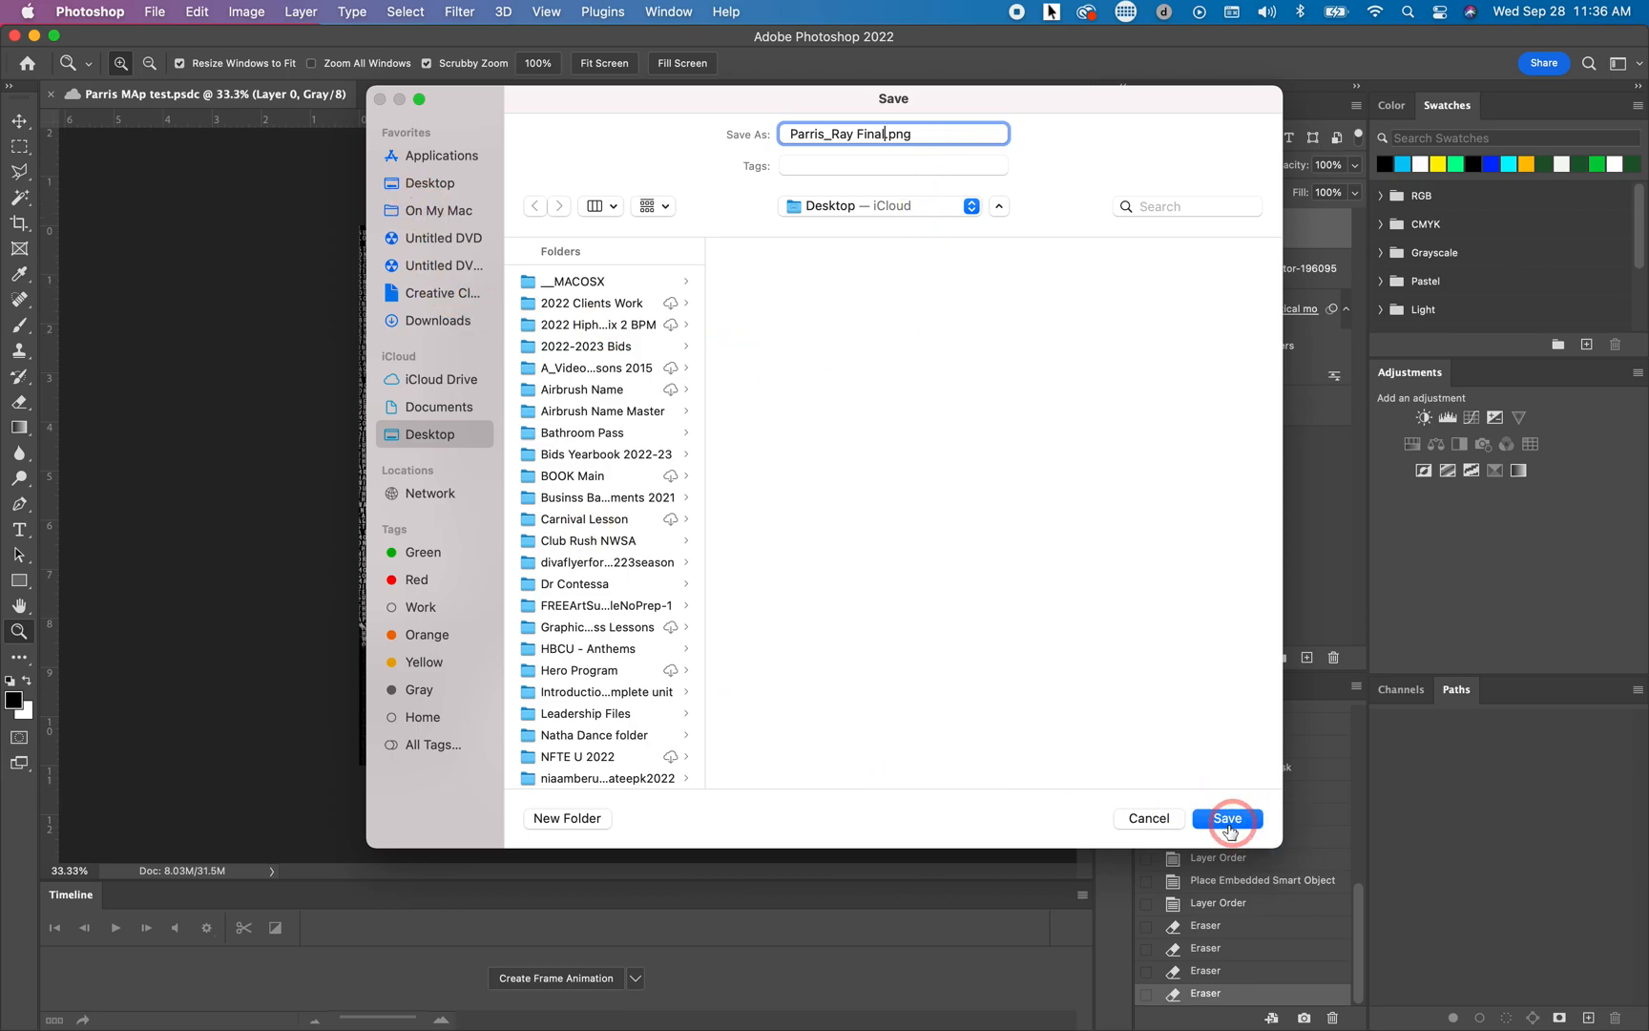
left_click(1147, 819)
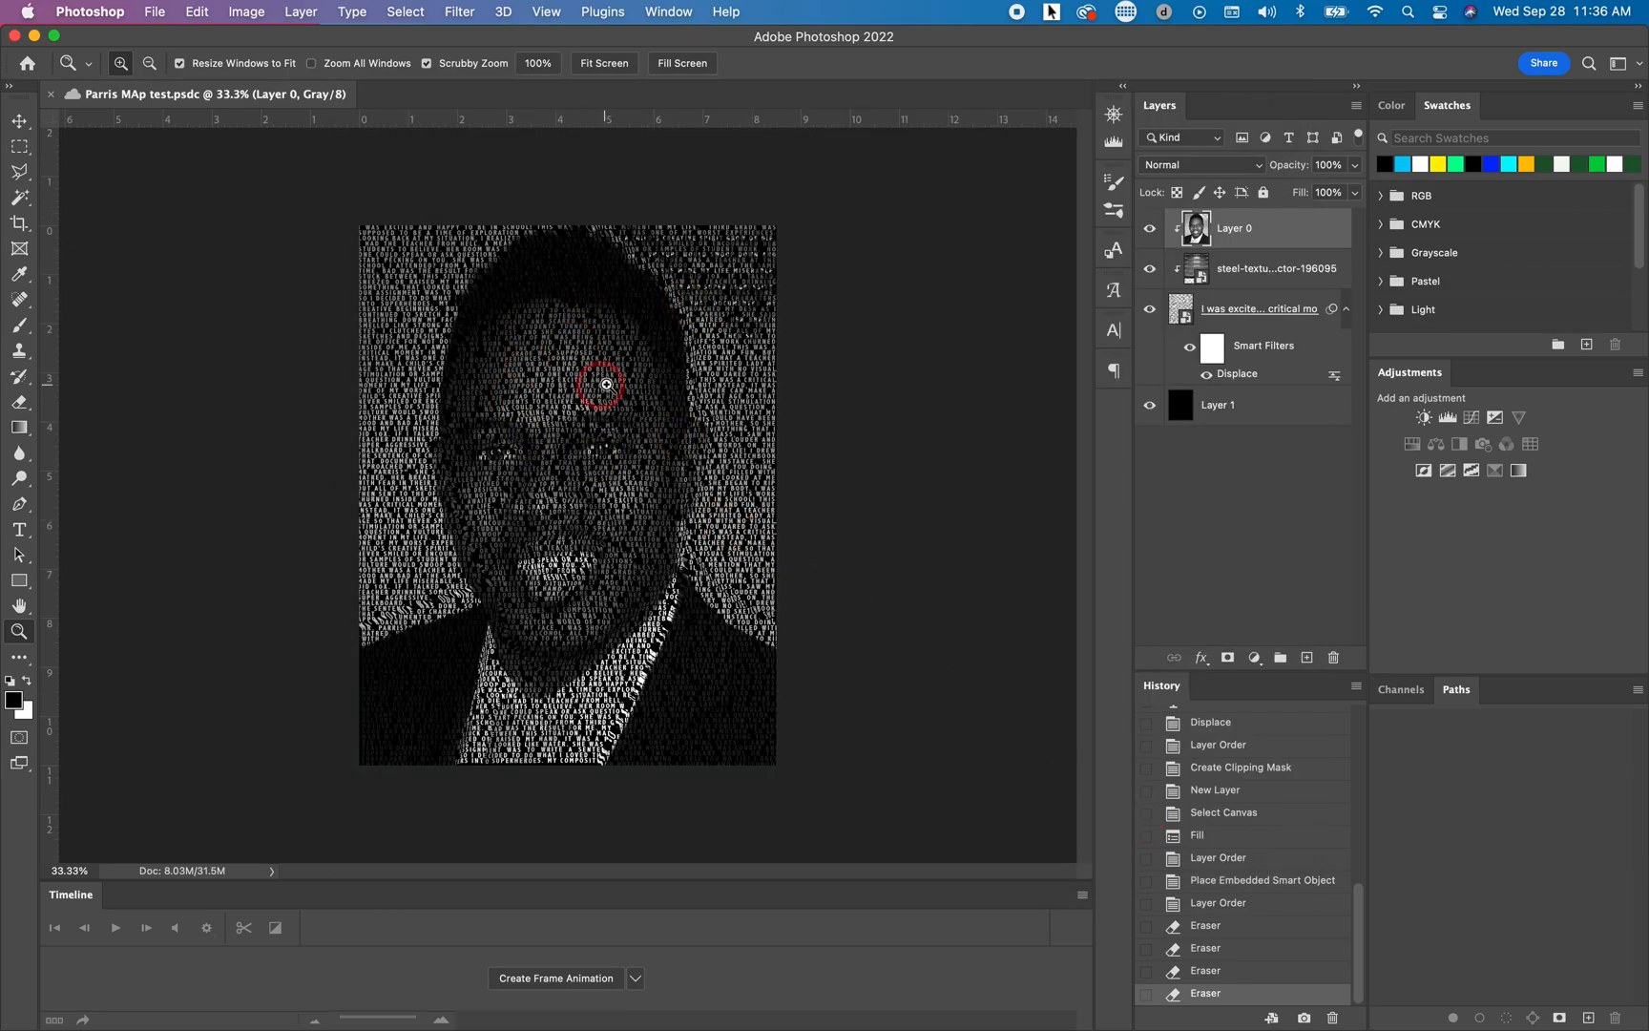